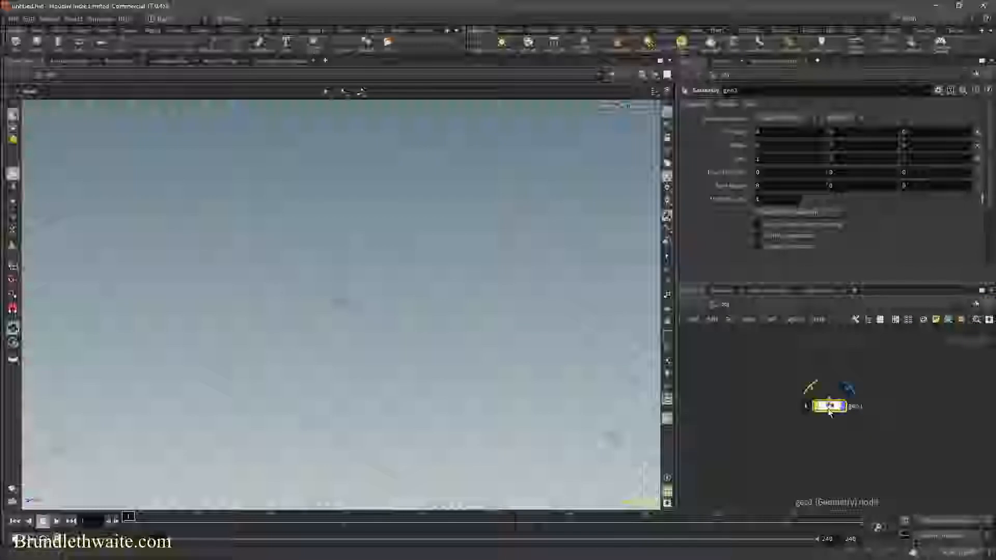
Create a new digital asset named Basic_Steps from the geo1 node and accept its library location
{"action": "right_click", "coordinate": [830, 399]}
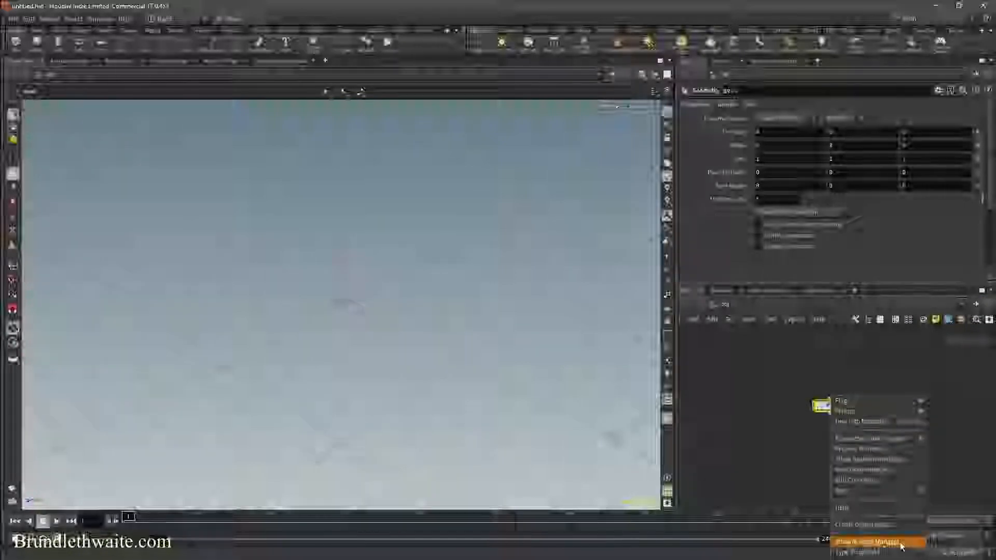
{"action": "left_click", "coordinate": [875, 525]}
{"action": "double_click", "coordinate": [811, 504]}
{"action": "type", "text": "Basic_Steps"}
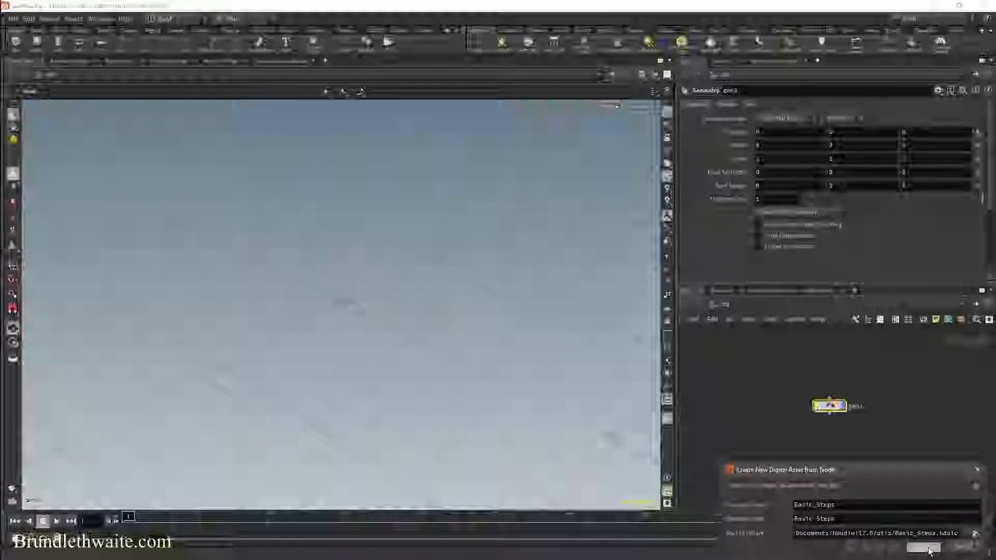
{"action": "left_click", "coordinate": [928, 547]}
{"action": "left_click", "coordinate": [929, 545]}
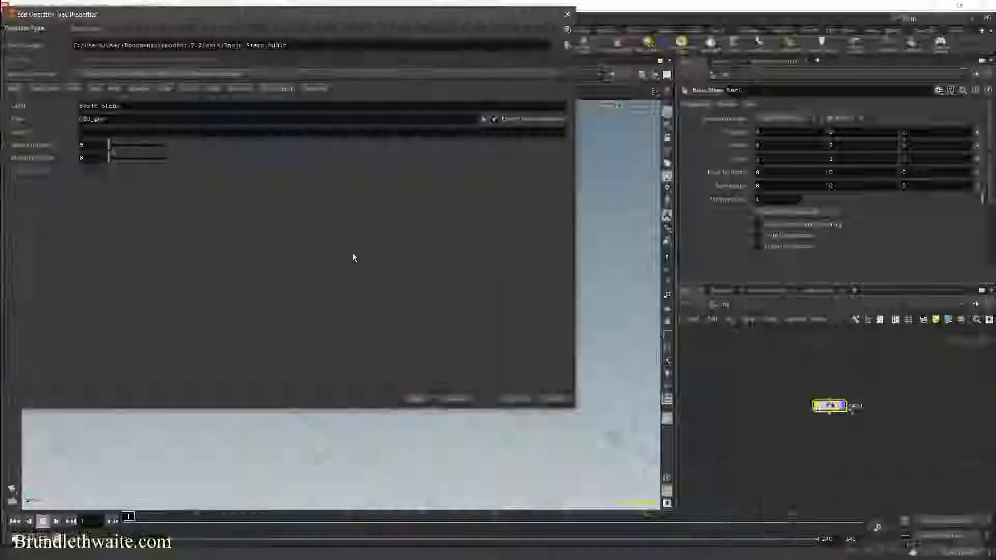
Delete all existing default parameters from the asset's parameter interface and apply the change
{"action": "left_click", "coordinate": [44, 89]}
{"action": "left_click_drag", "start_coordinate": [345, 14], "coordinate": [497, 58]}
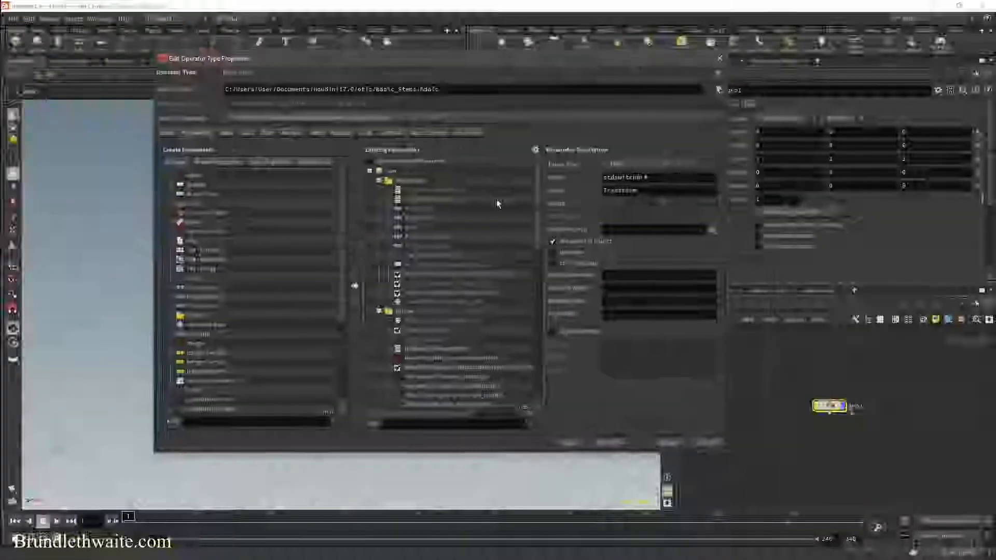
{"action": "left_click", "coordinate": [379, 180]}
{"action": "left_click", "coordinate": [379, 189]}
{"action": "left_click", "coordinate": [379, 199]}
{"action": "left_click", "coordinate": [427, 182]}
{"action": "left_click", "coordinate": [422, 210], "text": "shift"}
{"action": "key", "text": "Delete"}
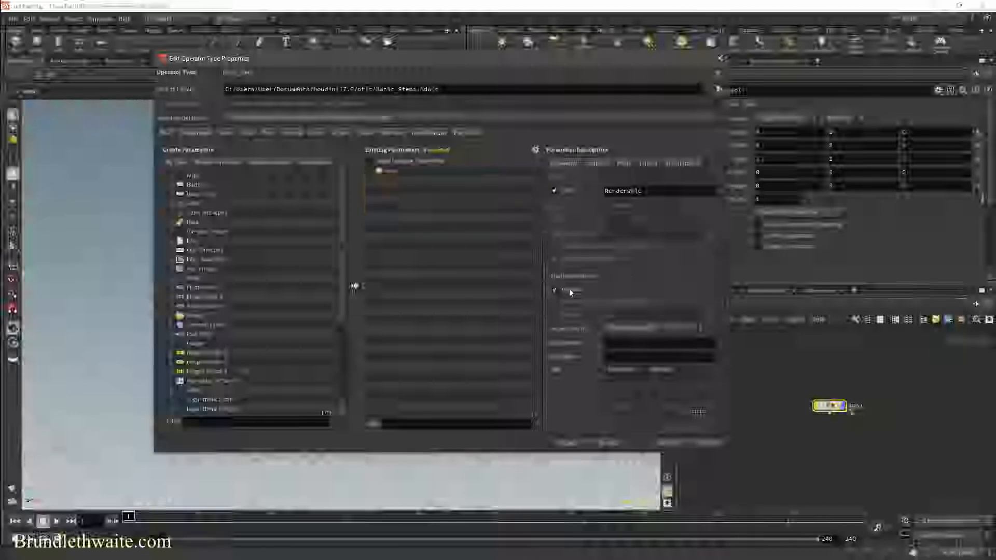
{"action": "left_click", "coordinate": [571, 444]}
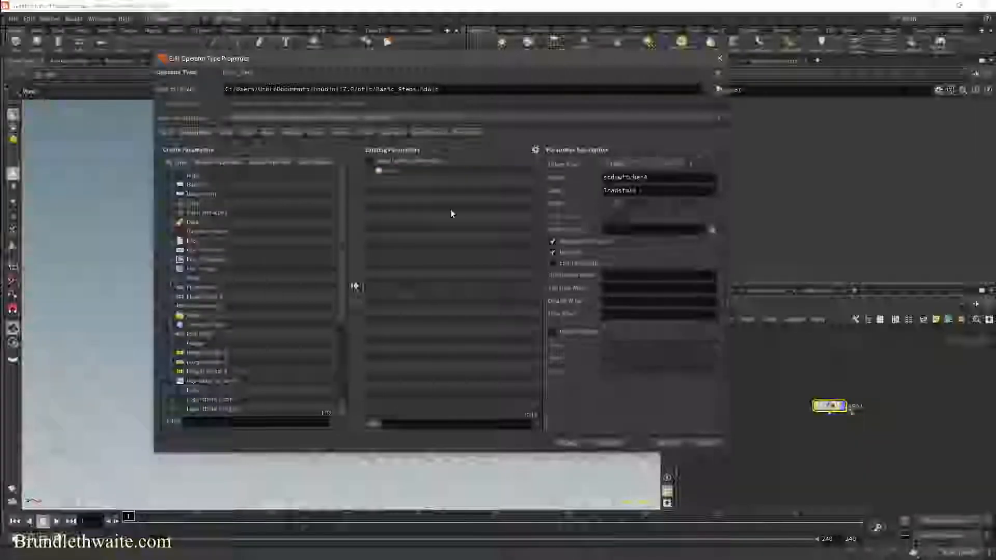
Add a float parameter labelled Height under the root of the asset's parameters
{"action": "left_click_drag", "start_coordinate": [234, 282], "coordinate": [450, 184]}
{"action": "double_click", "coordinate": [409, 181]}
{"action": "type", "text": "Ste"}
{"action": "type", "text": "Height"}
{"action": "key", "text": "Return"}
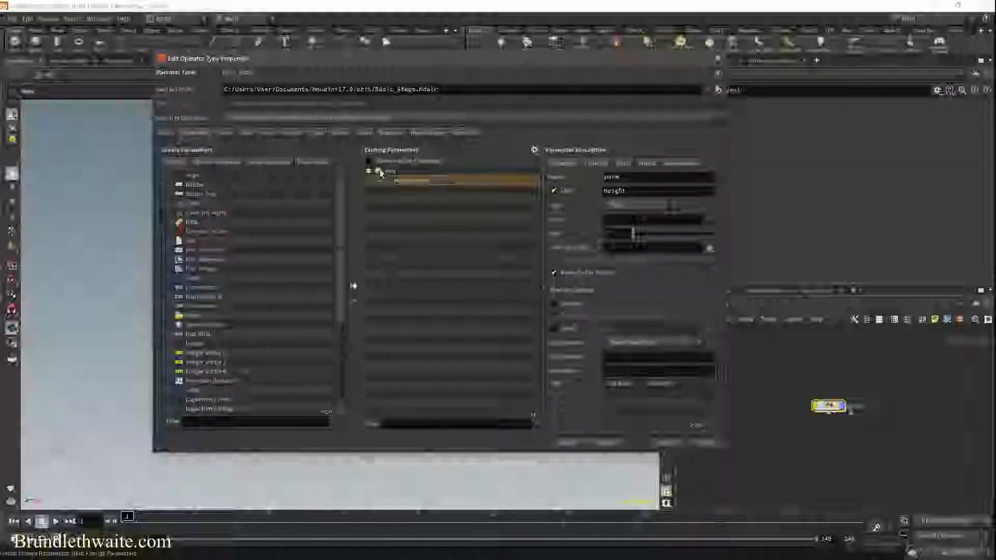
Add a second float parameter and label it Length
{"action": "right_click", "coordinate": [389, 172]}
{"action": "left_click", "coordinate": [373, 189]}
{"action": "left_click_drag", "start_coordinate": [191, 279], "coordinate": [402, 182]}
{"action": "double_click", "coordinate": [409, 191]}
{"action": "type", "text": "Length"}
{"action": "key", "text": "Return"}
Add a third float parameter and label it Number Of Steps
{"action": "right_click", "coordinate": [387, 171]}
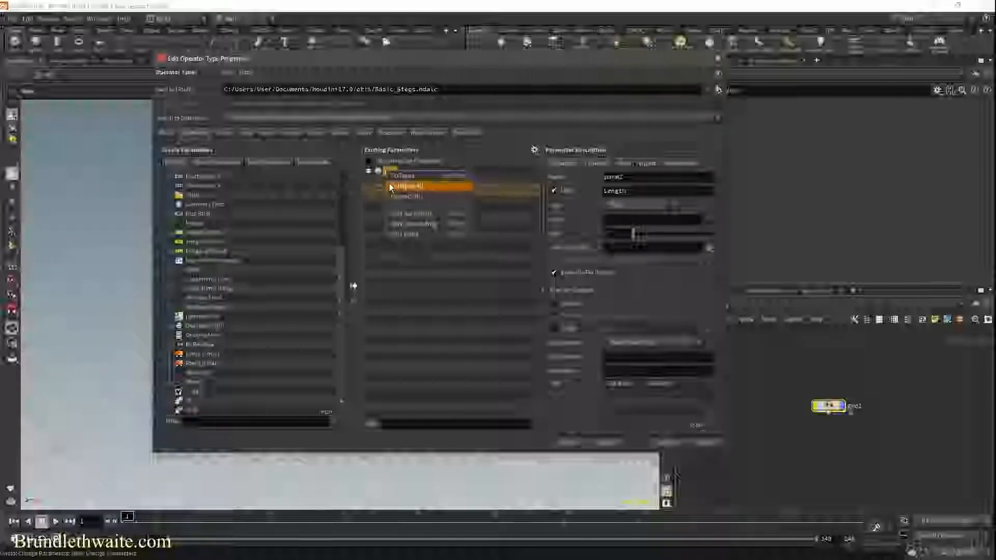
{"action": "left_click", "coordinate": [398, 273]}
{"action": "scroll", "coordinate": [201, 207], "scroll_direction": "up", "scroll_amount": 2}
{"action": "scroll", "coordinate": [196, 213], "scroll_direction": "up", "scroll_amount": 1}
{"action": "left_click_drag", "start_coordinate": [194, 232], "coordinate": [396, 172]}
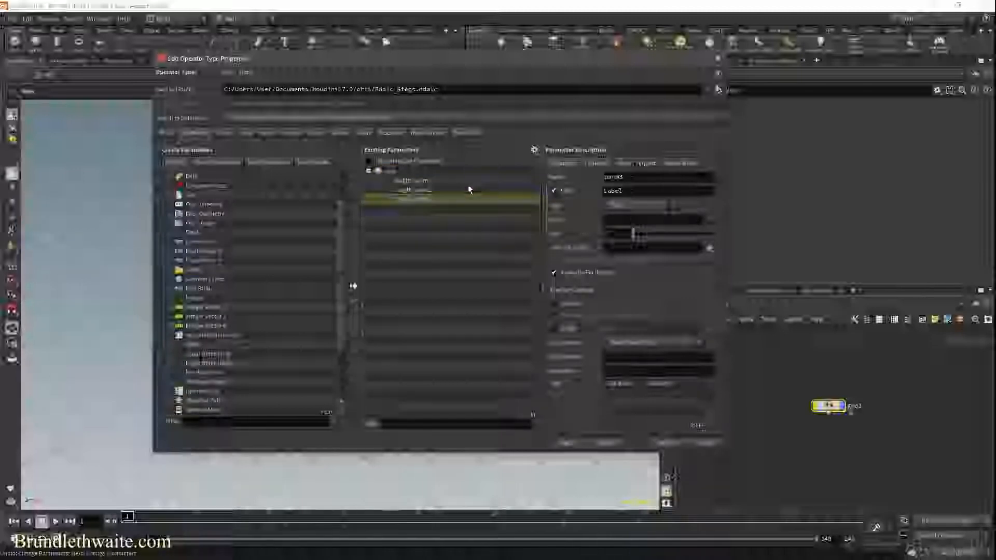
{"action": "double_click", "coordinate": [434, 200]}
{"action": "type", "text": "Number Steps"}
{"action": "type", "text": " Of Steps"}
{"action": "key", "text": "Return"}
Add a folder containing a float parameter labelled Depth, and accept the asset's type properties
{"action": "left_click_drag", "start_coordinate": [194, 271], "coordinate": [446, 380]}
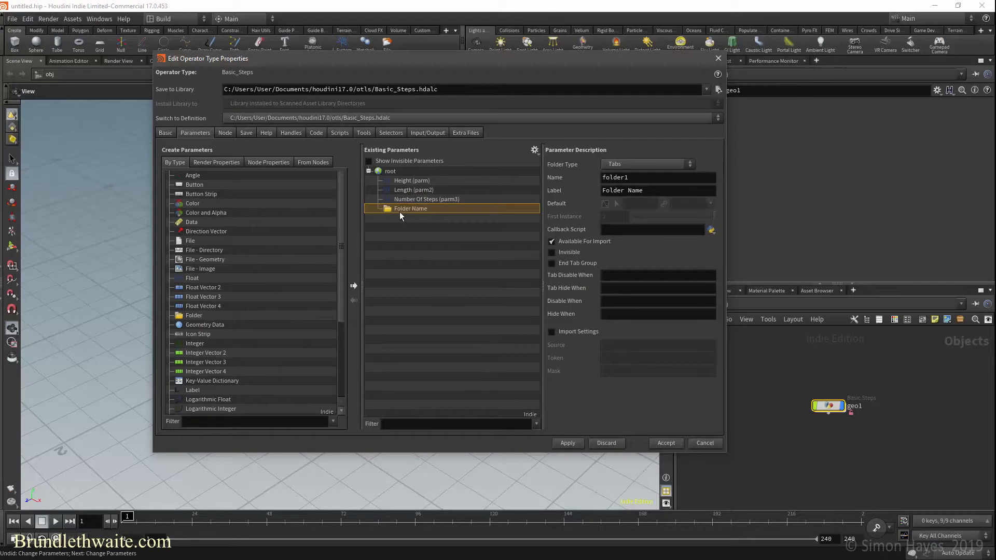
{"action": "left_click_drag", "start_coordinate": [192, 278], "coordinate": [414, 208]}
{"action": "left_click", "coordinate": [419, 218]}
{"action": "type", "text": "Depth"}
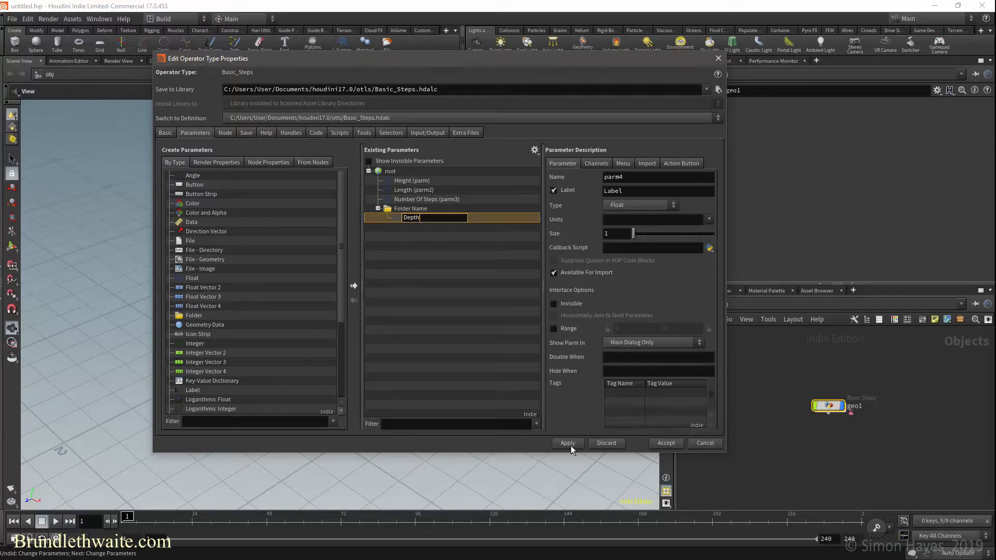
{"action": "left_click", "coordinate": [571, 444]}
{"action": "left_click", "coordinate": [659, 444]}
Enter the geo1 network and place an L-System node in it
{"action": "double_click", "coordinate": [831, 405]}
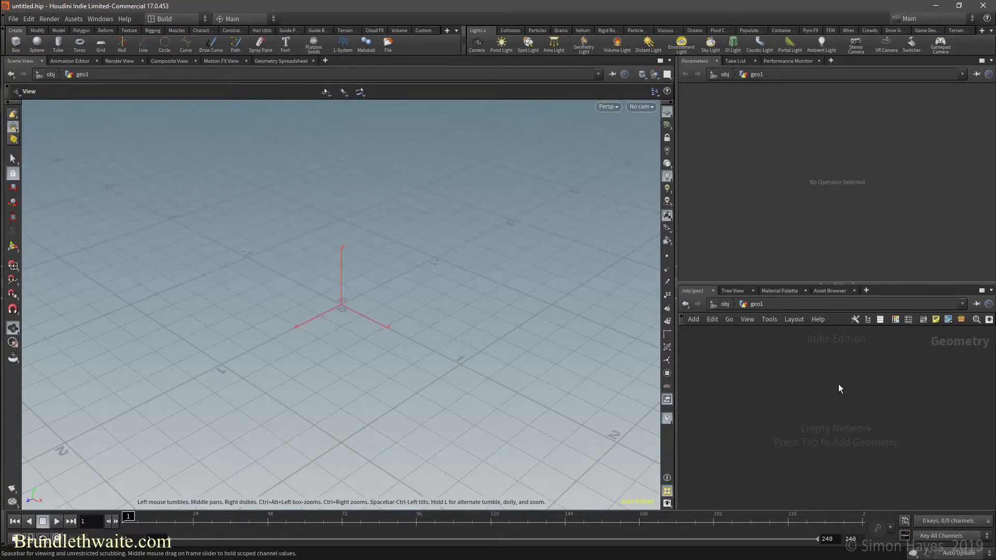
{"action": "key", "text": "Tab"}
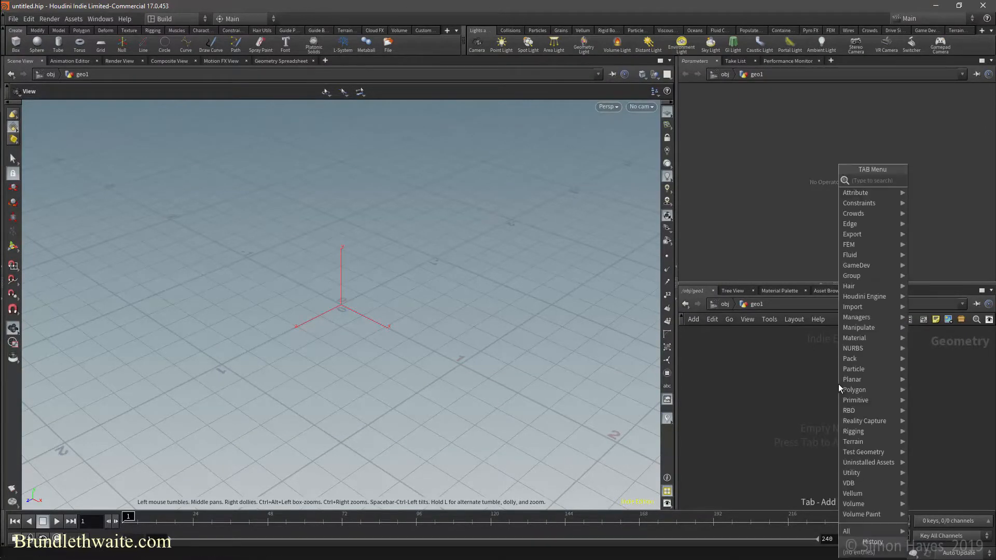
{"action": "type", "text": "l"}
{"action": "key", "text": "Down"}
{"action": "key", "text": "Down"}
{"action": "key", "text": "Escape"}
{"action": "left_click", "coordinate": [838, 384]}
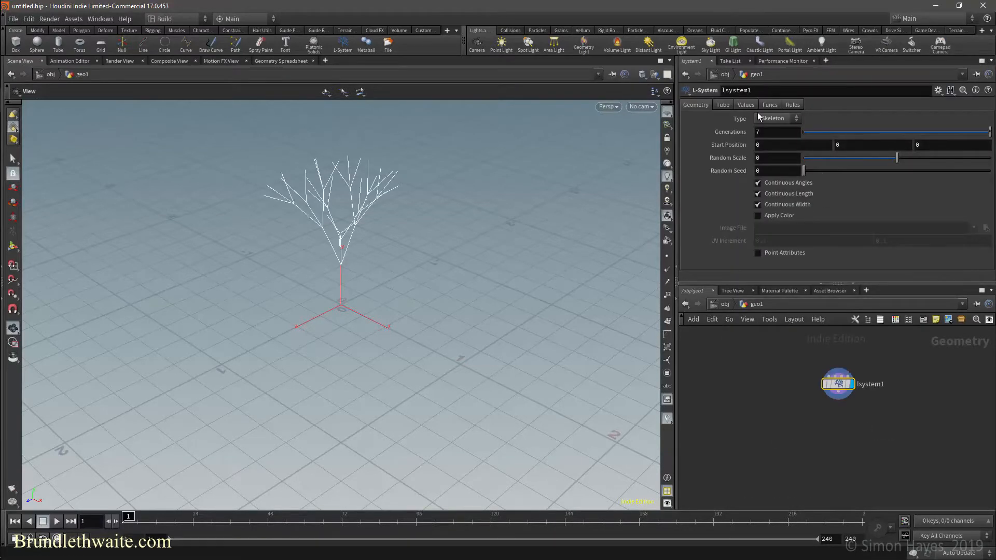
Set the L-system's Premise and Rule 1 to A and clear Rule 2
{"action": "left_click", "coordinate": [792, 104]}
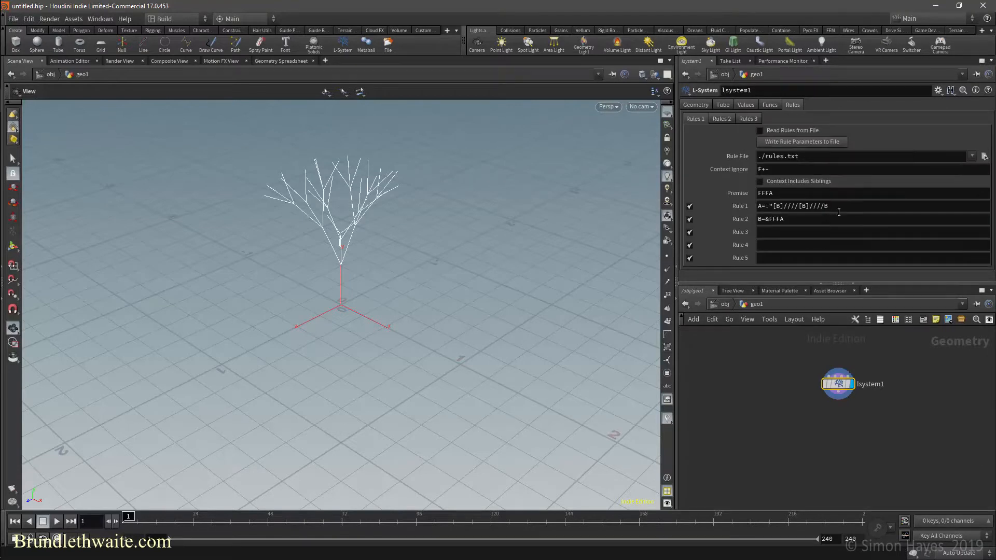
{"action": "left_click", "coordinate": [803, 194]}
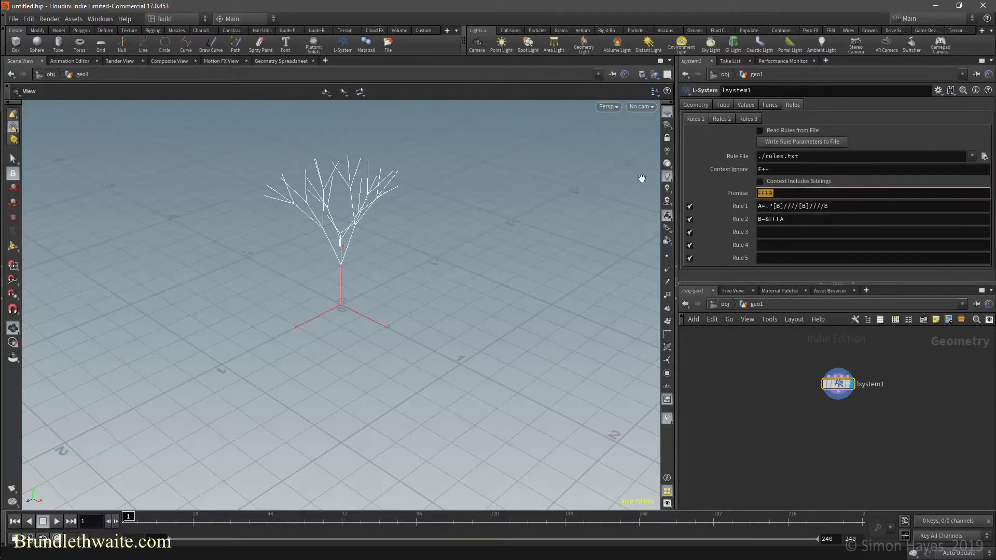
{"action": "type", "text": "A"}
{"action": "left_click", "coordinate": [835, 205]}
{"action": "left_click_drag", "start_coordinate": [836, 205], "coordinate": [575, 195]}
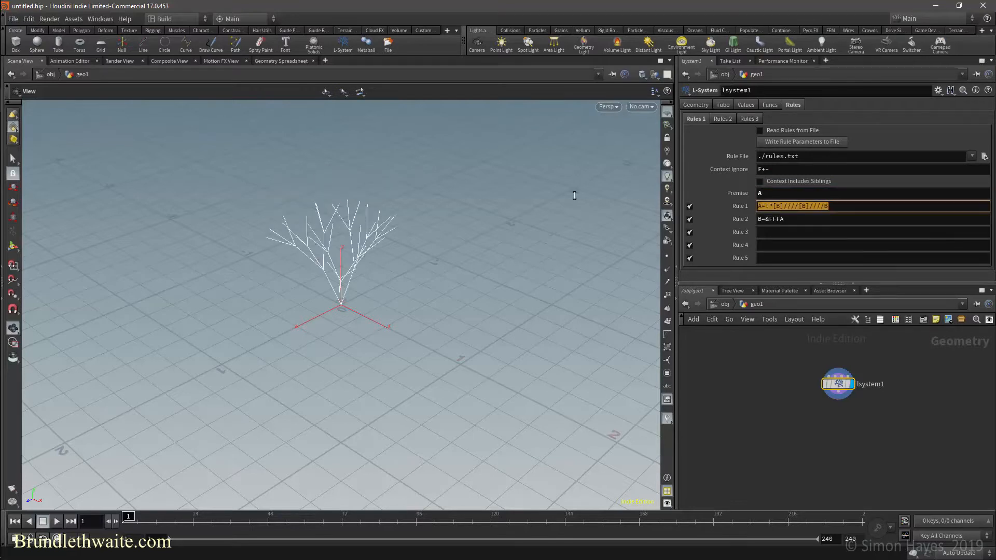
{"action": "type", "text": "A"}
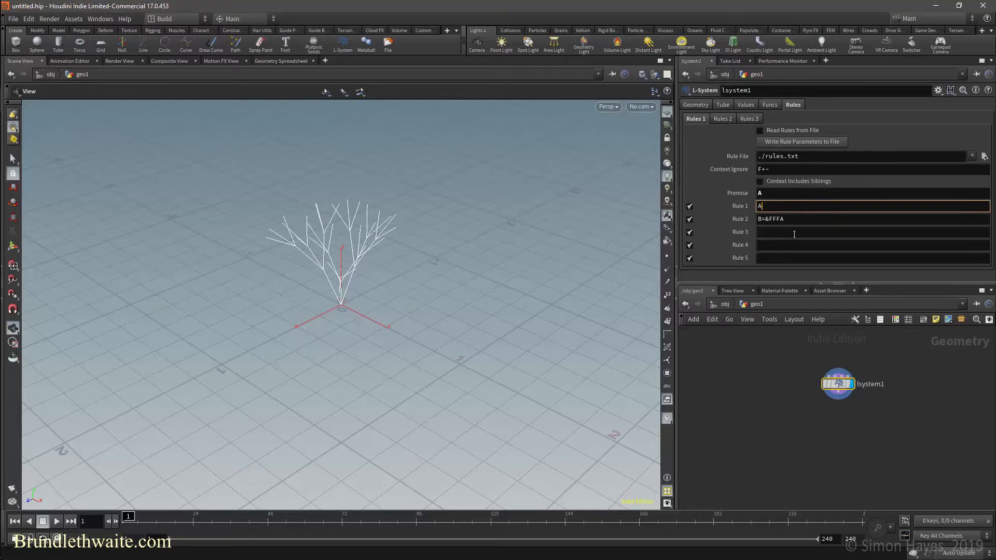
{"action": "left_click_drag", "start_coordinate": [799, 219], "coordinate": [754, 218]}
{"action": "key", "text": "BackSpace"}
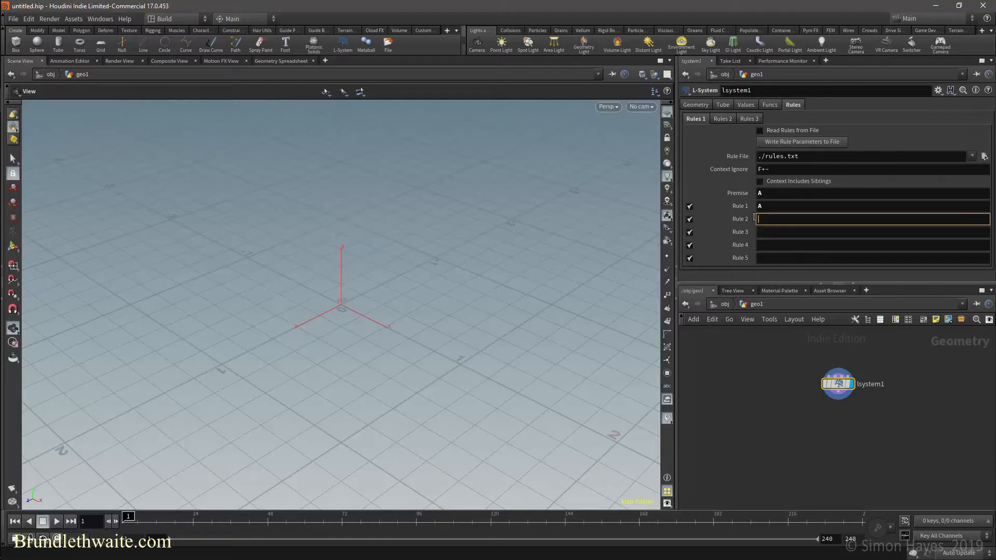
Set the L-system's Rule 1 to A=F+F-A
{"action": "left_click", "coordinate": [788, 207]}
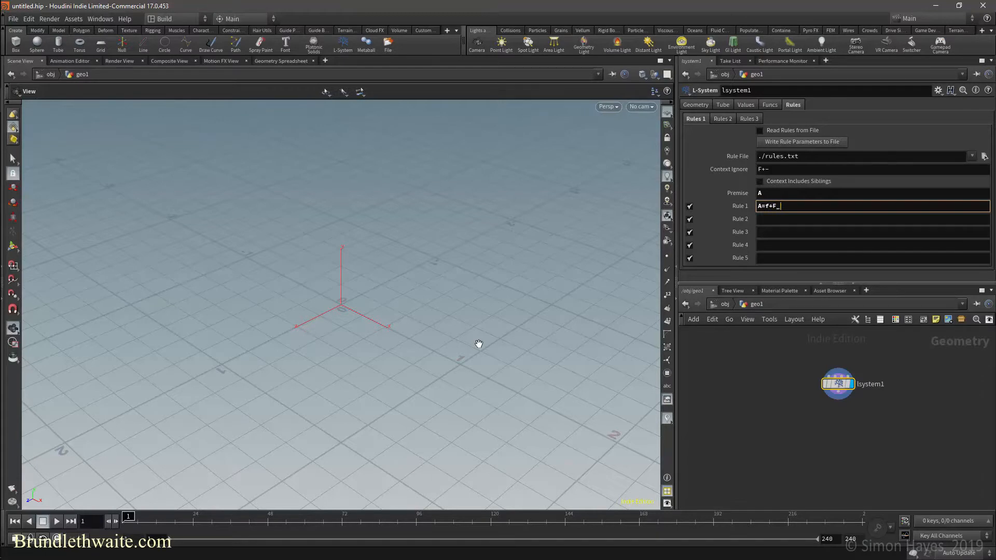
{"action": "key", "text": "BackSpace"}
{"action": "type", "text": "A"}
{"action": "key", "text": "BackSpace"}
{"action": "type", "text": "F"}
{"action": "key", "text": "Return"}
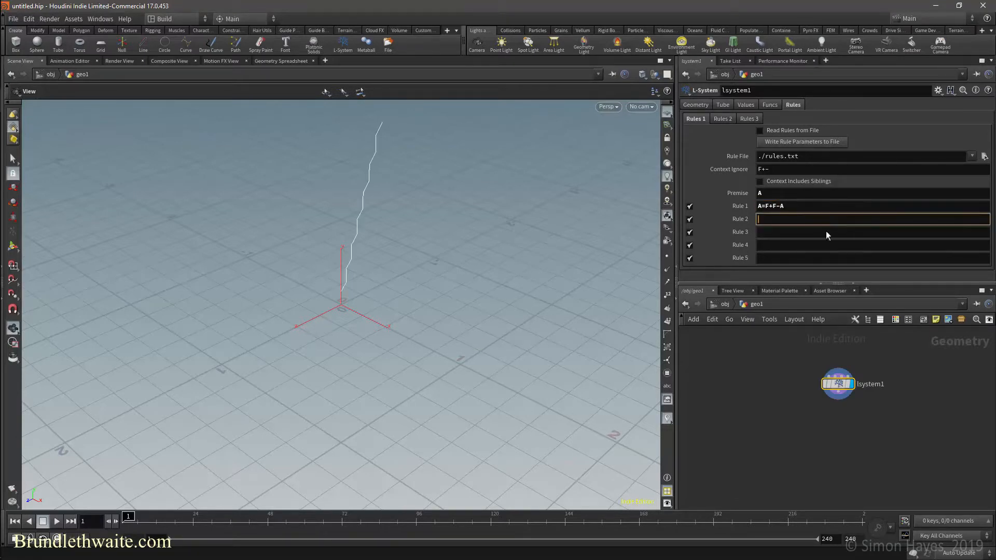
Set the L-system's Angle value to 90 so the line forms square stair steps
{"action": "left_click_drag", "start_coordinate": [416, 233], "coordinate": [447, 219]}
{"action": "scroll", "coordinate": [446, 220], "scroll_direction": "up", "scroll_amount": 4}
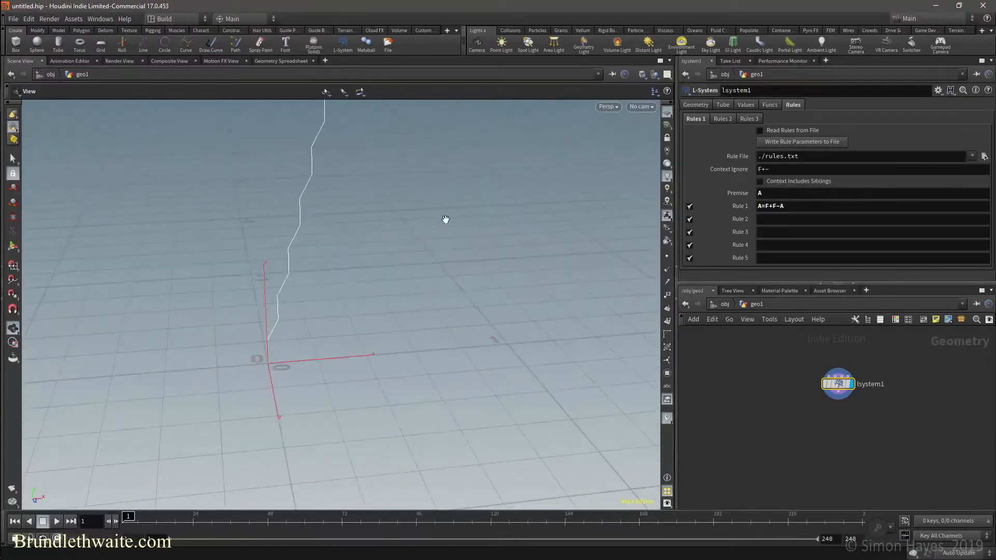
{"action": "middle_click_drag", "start_coordinate": [440, 229], "coordinate": [418, 405]}
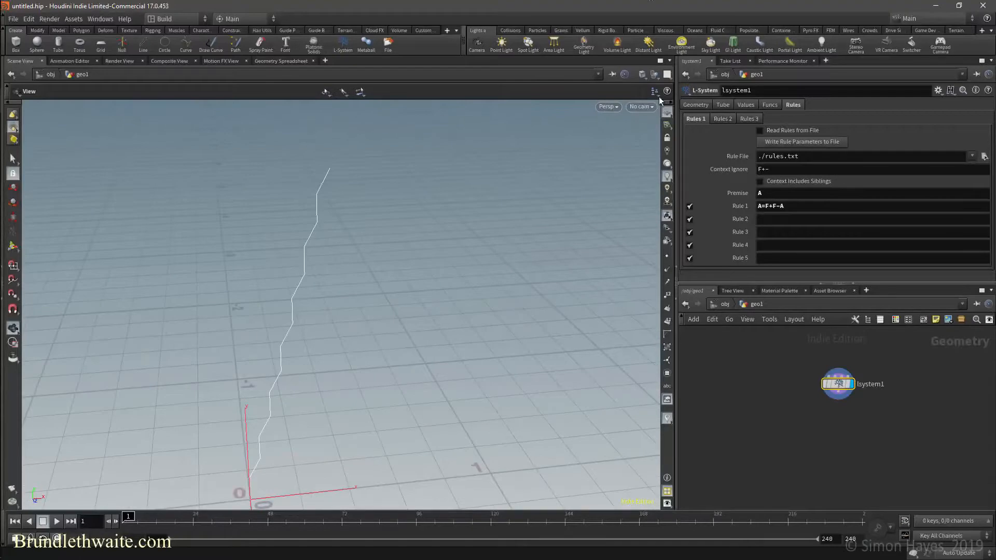
{"action": "left_click", "coordinate": [748, 106]}
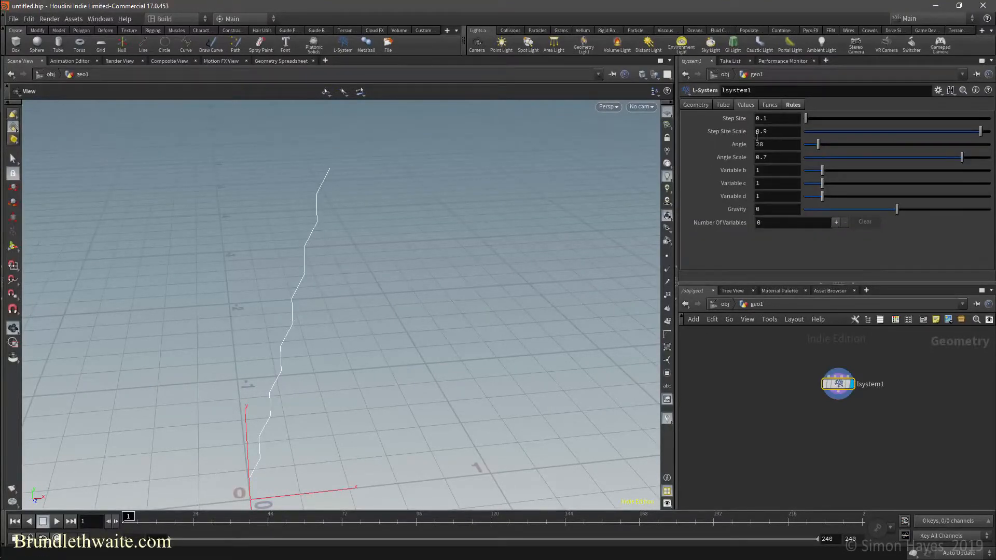
{"action": "double_click", "coordinate": [768, 147]}
{"action": "type", "text": "90"}
{"action": "key", "text": "Return"}
{"action": "scroll", "coordinate": [391, 363], "scroll_direction": "up", "scroll_amount": 5}
{"action": "middle_click_drag", "start_coordinate": [389, 316], "coordinate": [372, 214]}
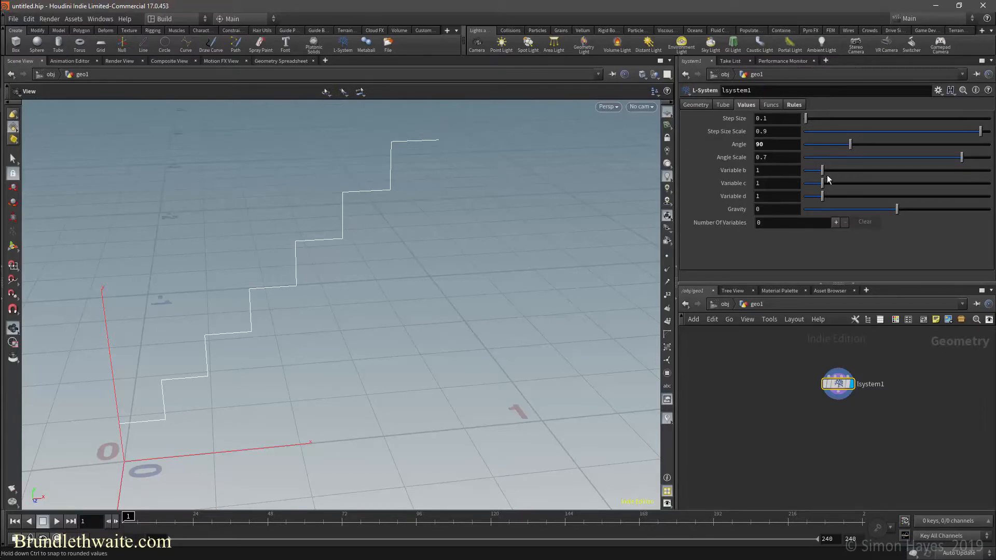
Raise Variable b to about 3.31 and Variable c to about 3.43
{"action": "left_click_drag", "start_coordinate": [839, 167], "coordinate": [865, 170]}
{"action": "left_click_drag", "start_coordinate": [869, 183], "coordinate": [867, 183]}
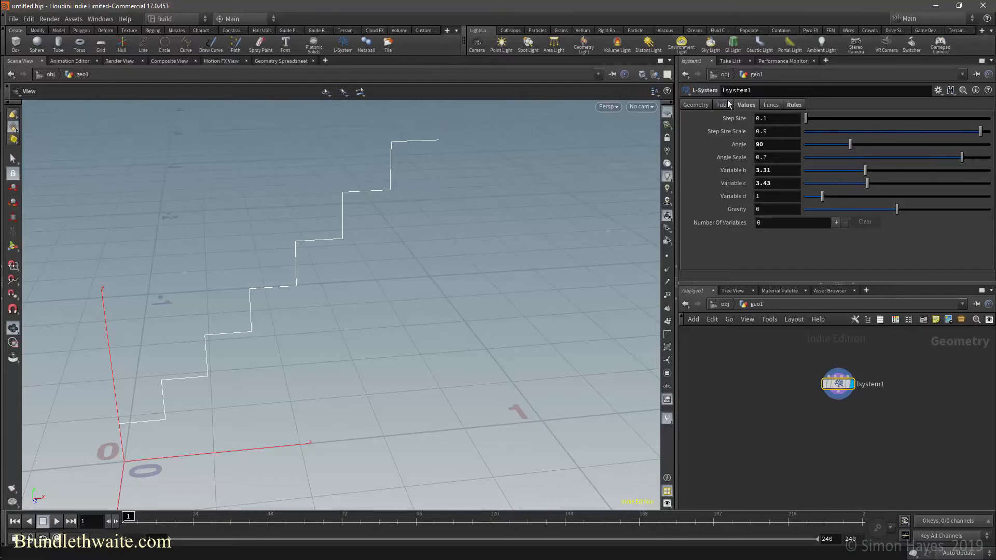
Change Rule 1 to A=F(b)+F(c)-A so variables b and c drive the segment lengths
{"action": "left_click", "coordinate": [794, 105]}
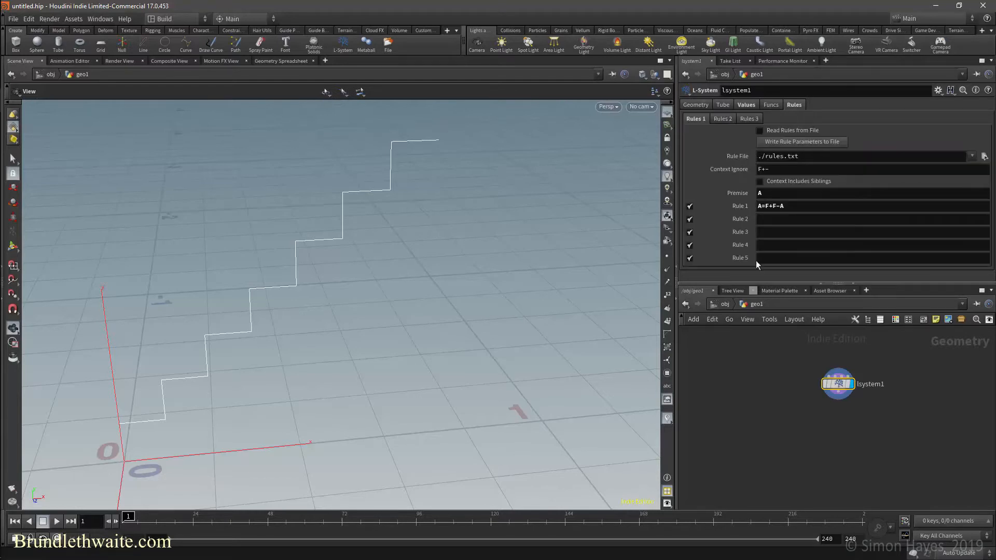
{"action": "left_click", "coordinate": [766, 206]}
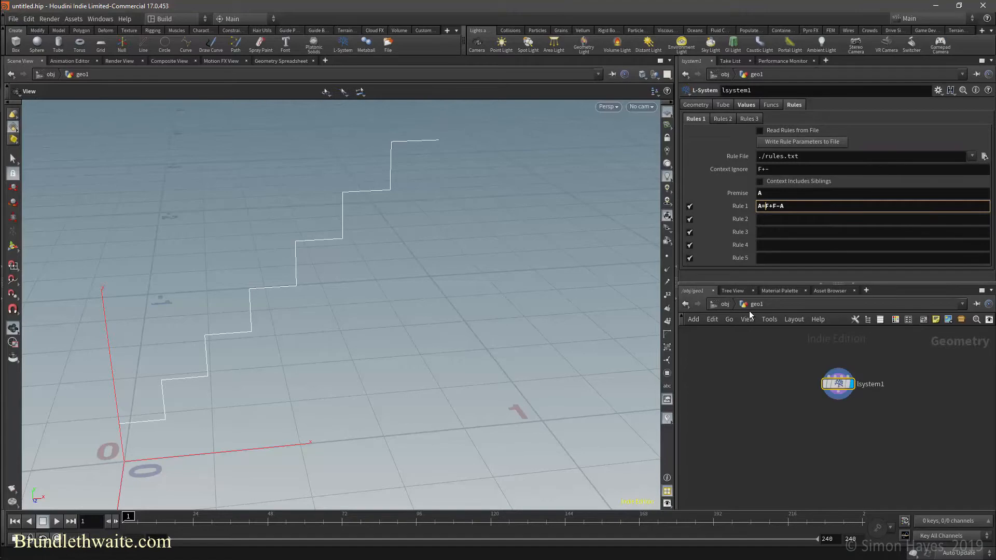
{"action": "type", "text": "()"}
{"action": "type", "text": "b"}
{"action": "type", "text": ")"}
{"action": "type", "text": "c"}
{"action": "left_click", "coordinate": [824, 359]}
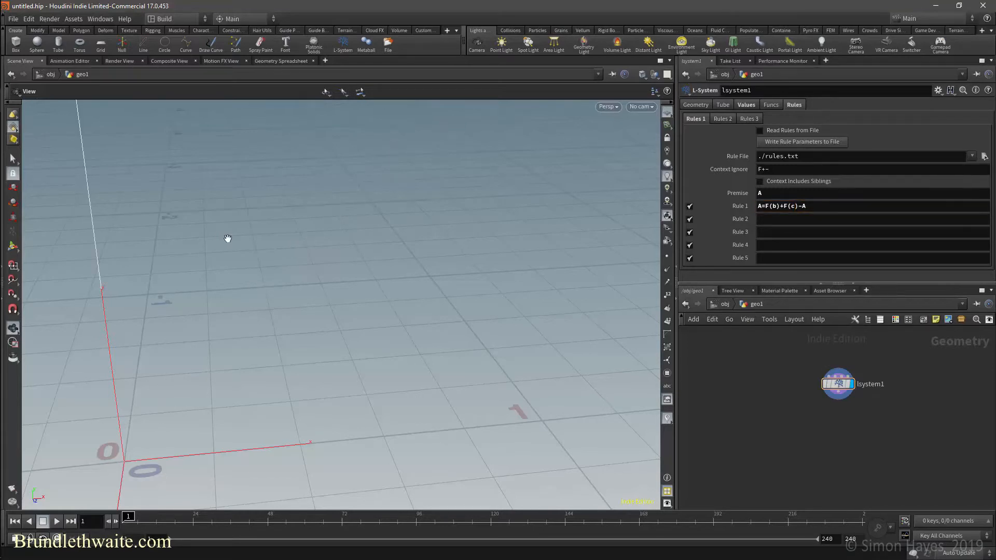
Adjust the stair proportions by setting Variable b to about 1.64 and Variable c to about 3.18
{"action": "scroll", "coordinate": [228, 240], "scroll_direction": "down", "scroll_amount": 3}
{"action": "right_click_drag", "start_coordinate": [239, 244], "coordinate": [314, 232]}
{"action": "middle_click_drag", "start_coordinate": [317, 232], "coordinate": [285, 467]}
{"action": "middle_click_drag", "start_coordinate": [366, 260], "coordinate": [376, 368]}
{"action": "left_click", "coordinate": [746, 104]}
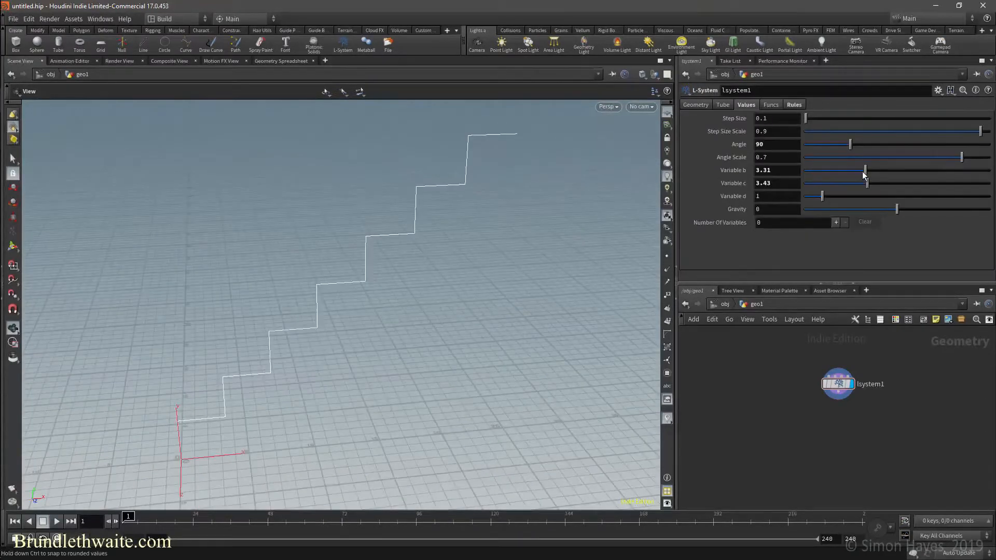
{"action": "mouse_move", "coordinate": [860, 175]}
{"action": "left_mouse_down"}
{"action": "mouse_move", "coordinate": [833, 175]}
{"action": "mouse_move", "coordinate": [834, 190]}
{"action": "mouse_move", "coordinate": [908, 187]}
{"action": "mouse_move", "coordinate": [807, 188]}
{"action": "mouse_move", "coordinate": [865, 191]}
{"action": "left_mouse_up"}
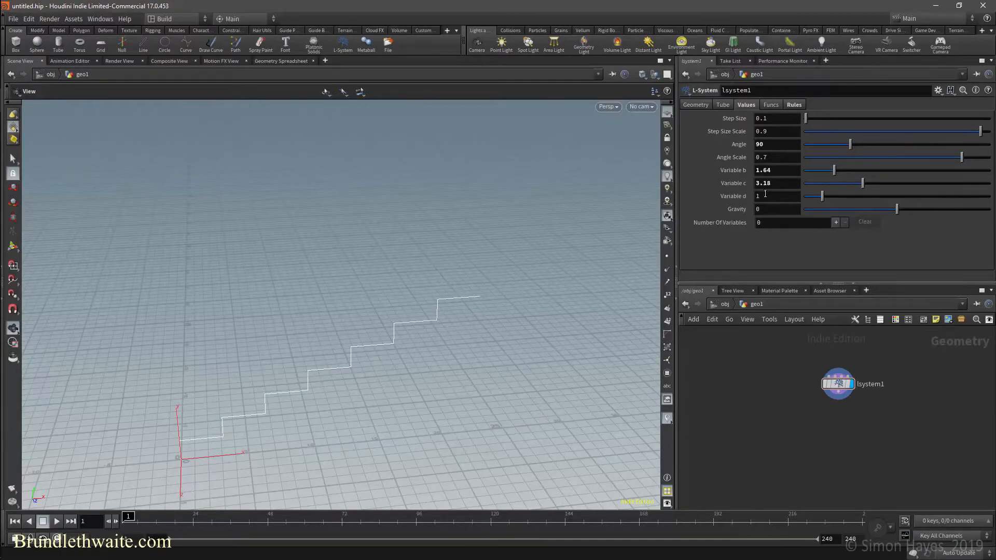
Open the geo1 asset's parameters in a floating window and place it over the viewport, beside the L-system values
{"action": "right_click", "coordinate": [754, 307]}
{"action": "mouse_move", "coordinate": [779, 354]}
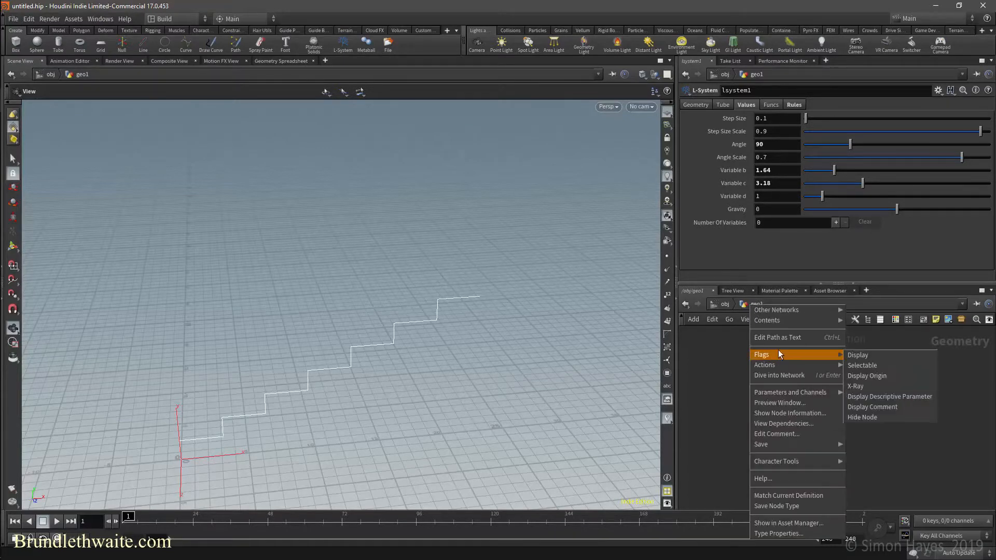
{"action": "mouse_move", "coordinate": [789, 395]}
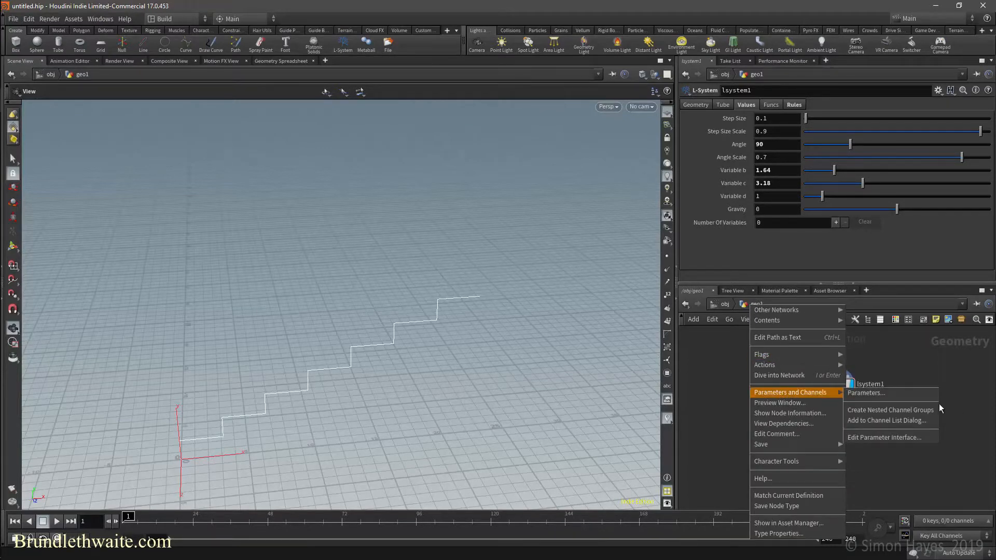
{"action": "left_click", "coordinate": [870, 393]}
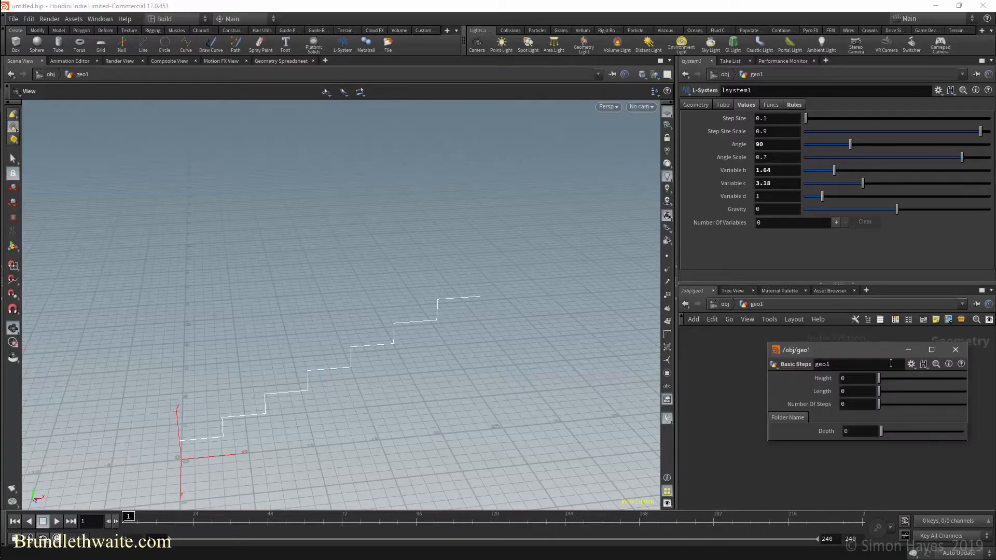
{"action": "left_click_drag", "start_coordinate": [877, 347], "coordinate": [515, 93]}
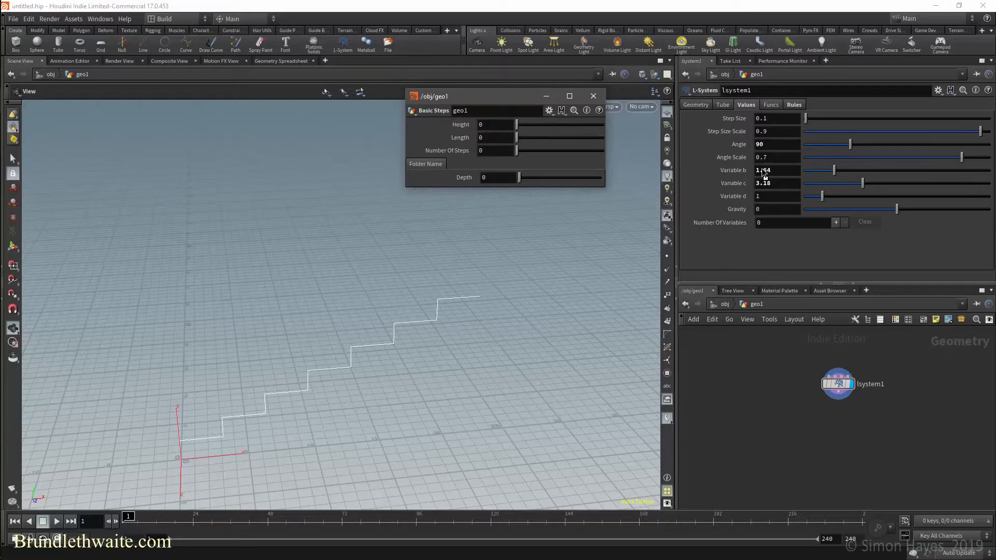
Link the L-system's Variable b to the asset's Height parameter with a relative channel reference
{"action": "left_click_drag", "start_coordinate": [763, 170], "coordinate": [763, 171]}
{"action": "left_click", "coordinate": [774, 184]}
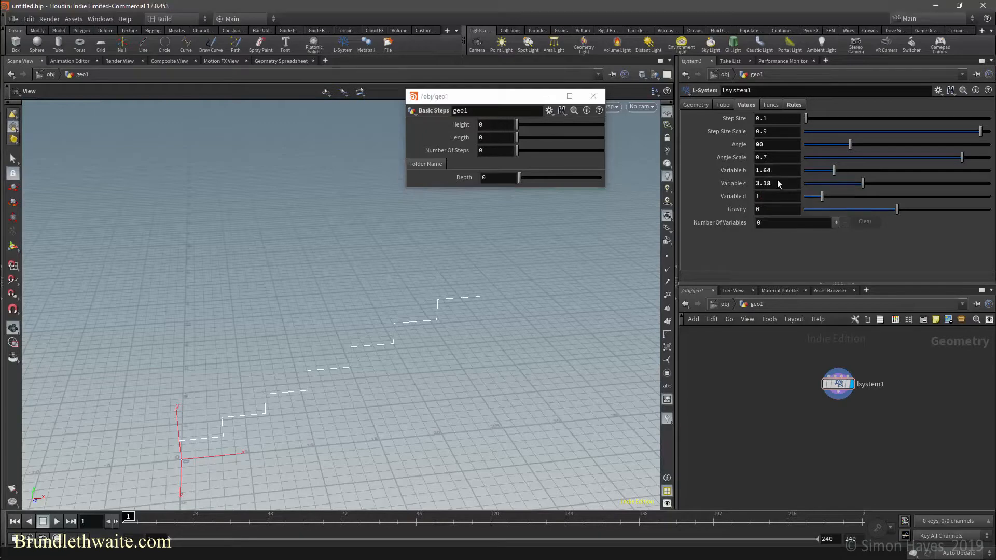
{"action": "left_click", "coordinate": [809, 173]}
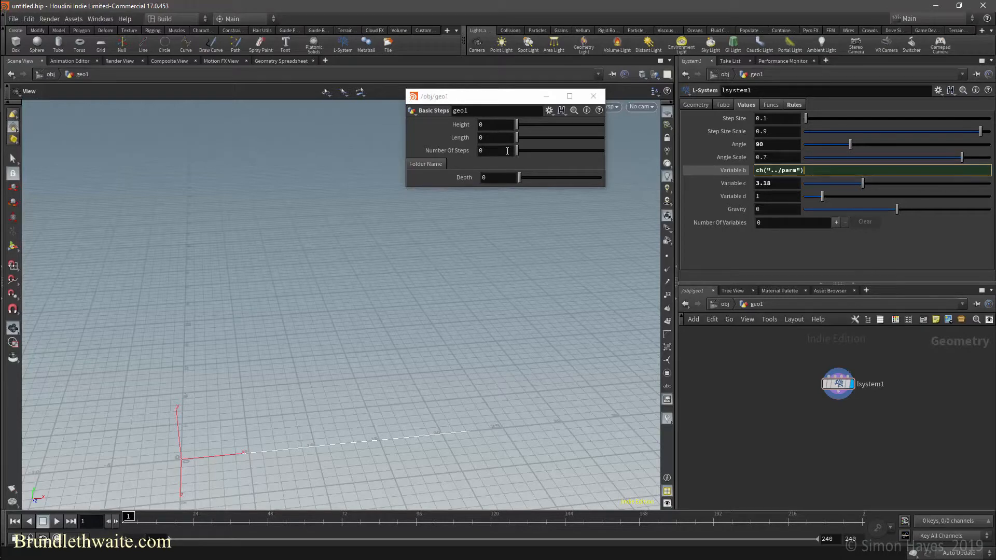
Set Number Of Steps to 1, and in the asset's type properties lock that parameter's range minimum at 1
{"action": "left_click", "coordinate": [490, 150]}
{"action": "type", "text": "1"}
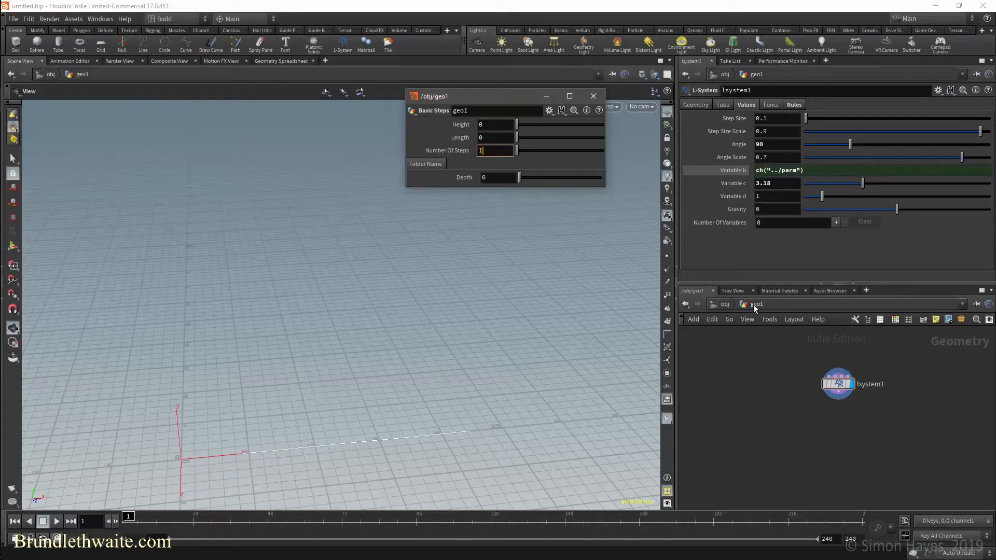
{"action": "right_click", "coordinate": [757, 307]}
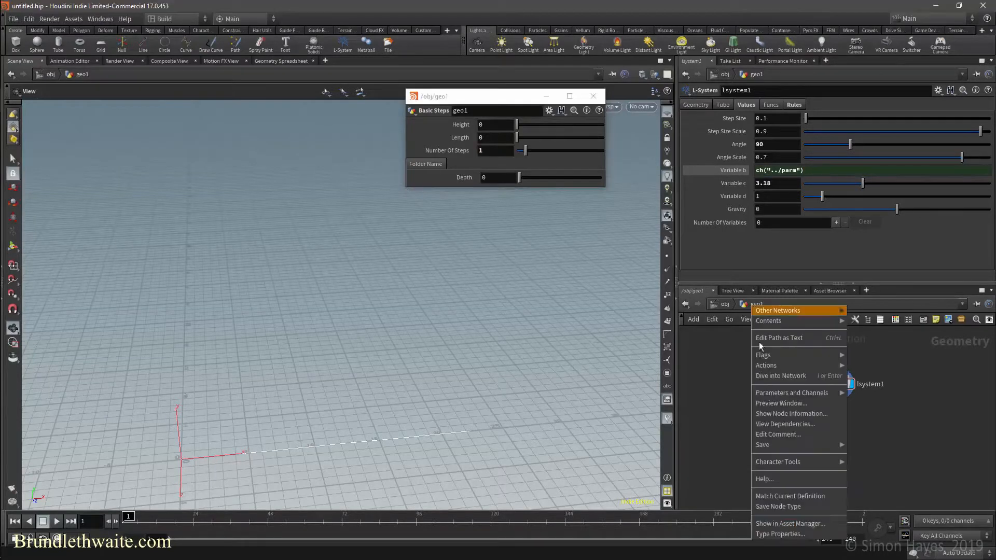
{"action": "left_click", "coordinate": [789, 534]}
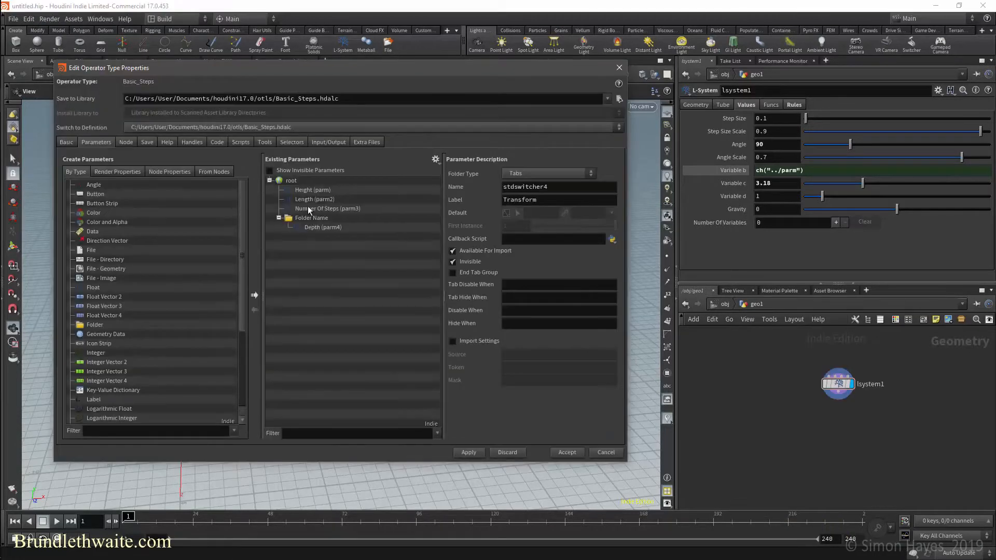
{"action": "left_click", "coordinate": [335, 208]}
{"action": "left_click", "coordinate": [509, 339]}
{"action": "left_click_drag", "start_coordinate": [524, 338], "coordinate": [503, 339]}
{"action": "type", "text": "1"}
{"action": "key", "text": "Return"}
{"action": "left_click", "coordinate": [469, 453]}
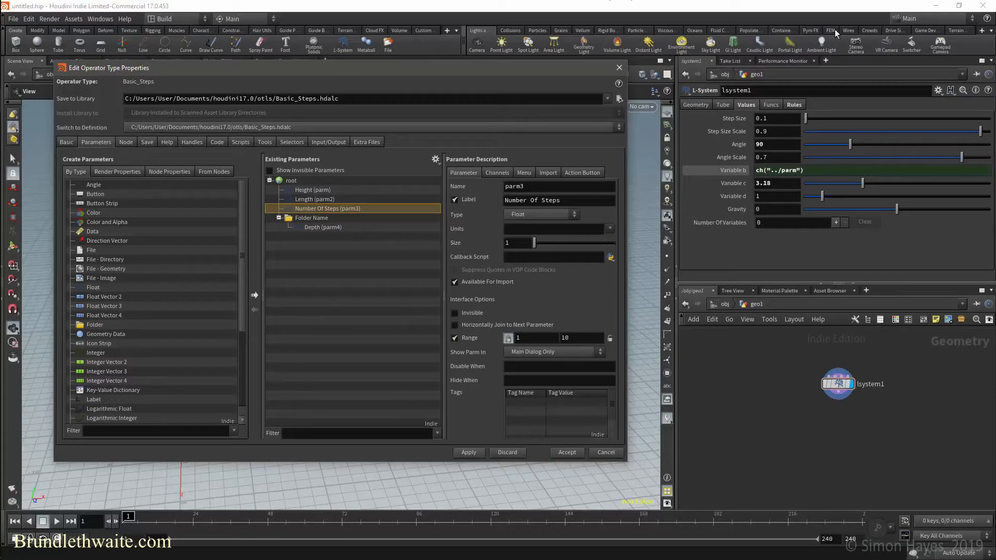
Lock the range minimum of the Height and Length parameters at 0
{"action": "left_click", "coordinate": [318, 190]}
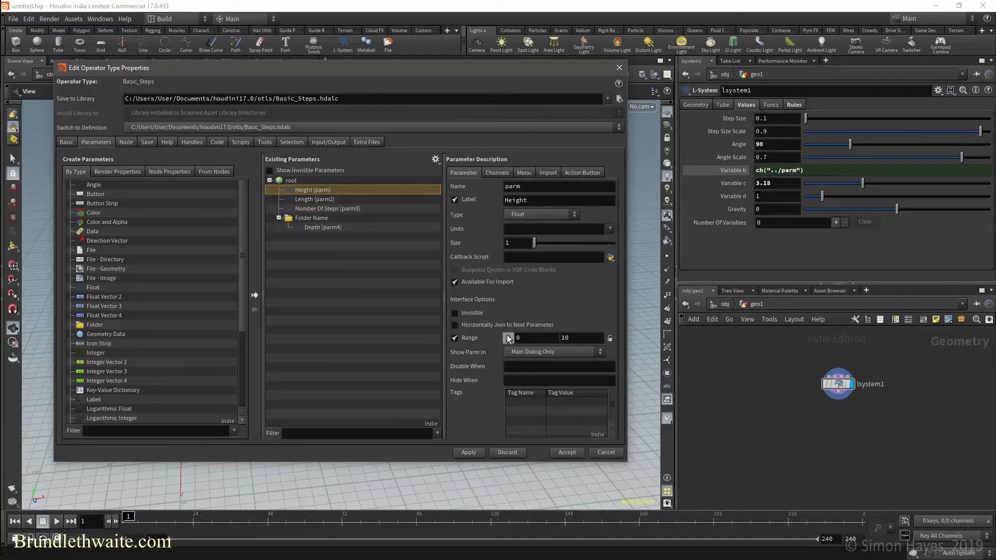
{"action": "left_click", "coordinate": [332, 199]}
{"action": "left_click", "coordinate": [508, 338]}
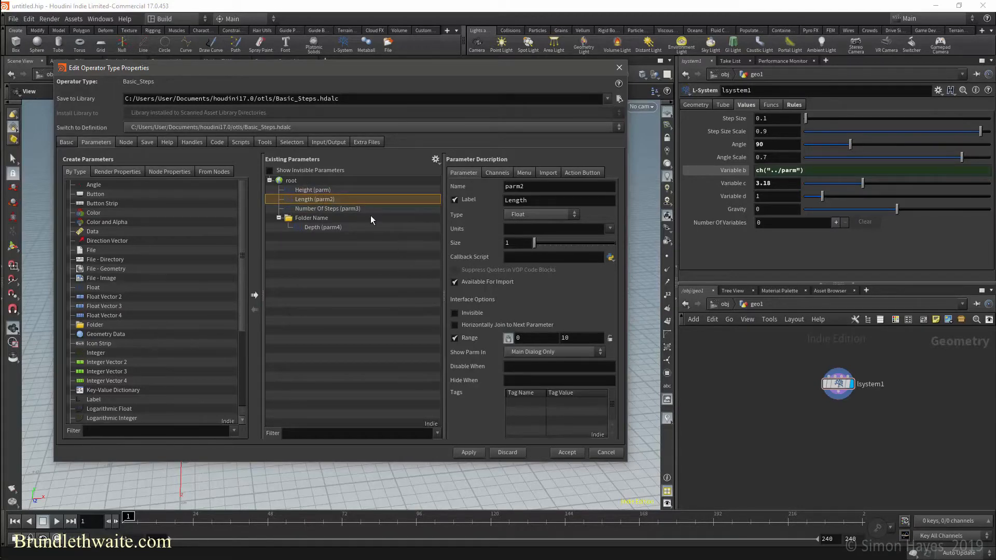
Set the default values of Length, Height and Number Of Steps to 1 and accept the asset's type properties
{"action": "left_click", "coordinate": [488, 173]}
{"action": "left_click", "coordinate": [510, 222]}
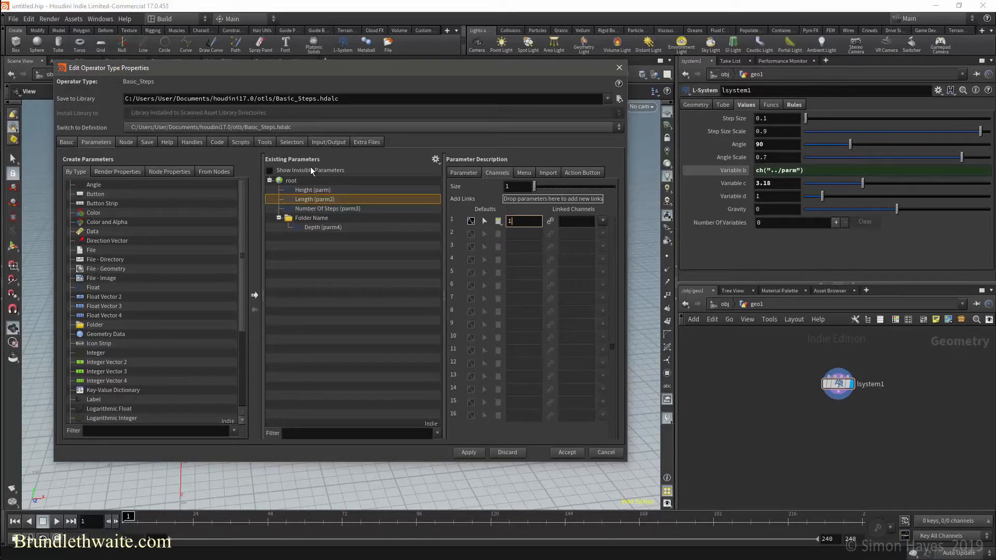
{"action": "left_click", "coordinate": [316, 192]}
{"action": "left_click", "coordinate": [515, 218]}
{"action": "type", "text": "1"}
{"action": "left_click", "coordinate": [315, 209]}
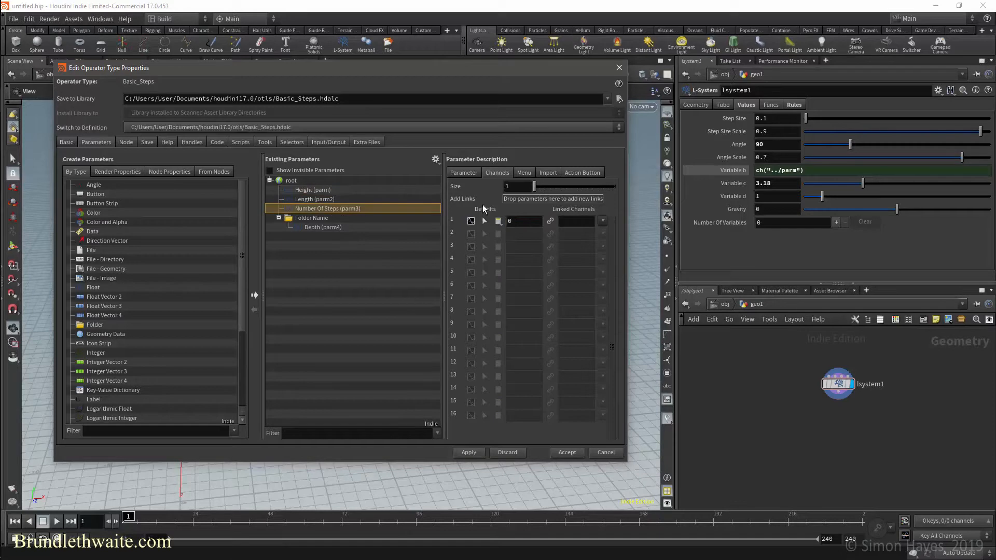
{"action": "left_click", "coordinate": [515, 221]}
{"action": "type", "text": "1"}
{"action": "left_click", "coordinate": [476, 452]}
{"action": "left_click", "coordinate": [565, 452]}
Set Variable b to the expression ch("../parm")/ch("../parm3"), dividing Height by Number Of Steps
{"action": "left_click_drag", "start_coordinate": [452, 151], "coordinate": [823, 173]}
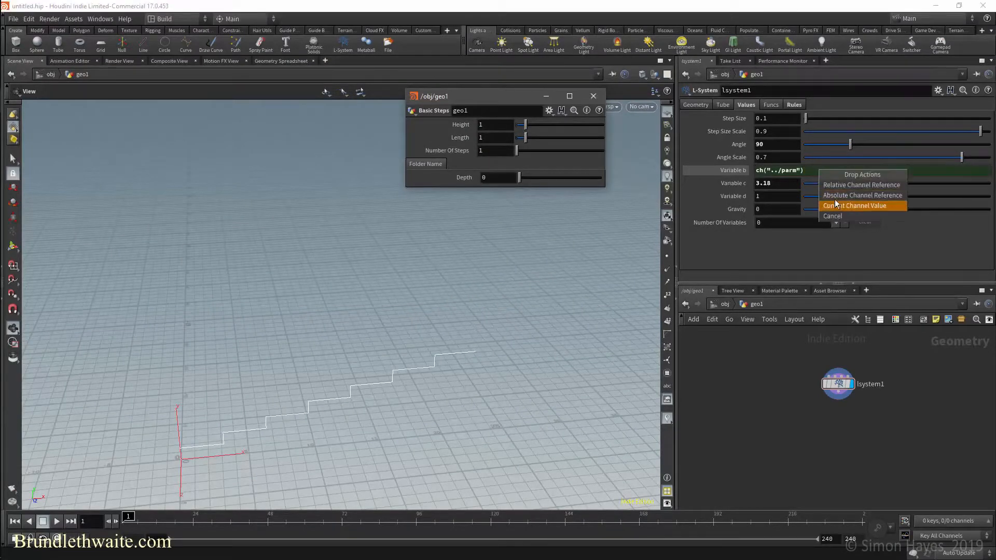
{"action": "left_click", "coordinate": [833, 185]}
{"action": "key", "text": "Left"}
{"action": "key", "text": "Left"}
{"action": "type", "text": "ch()"}
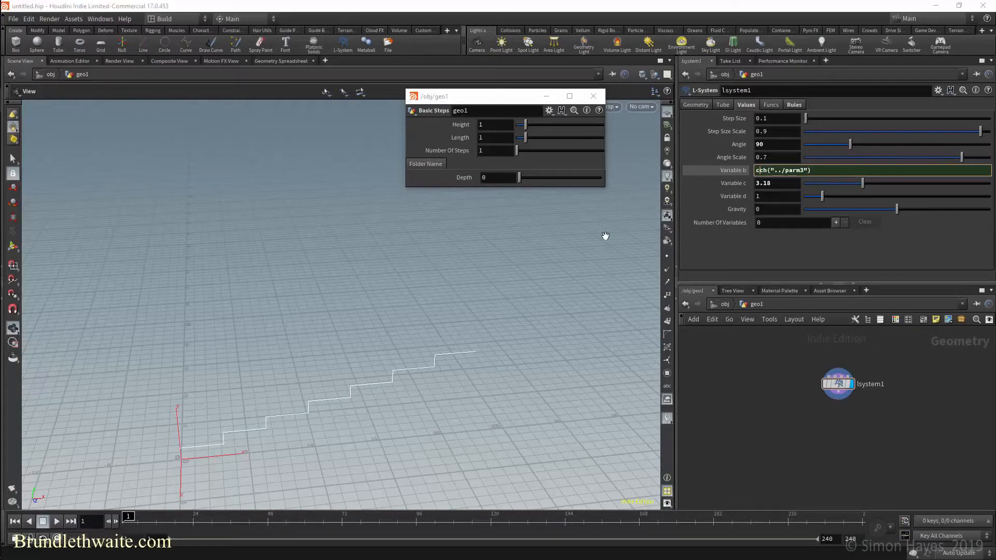
{"action": "key", "text": "Left"}
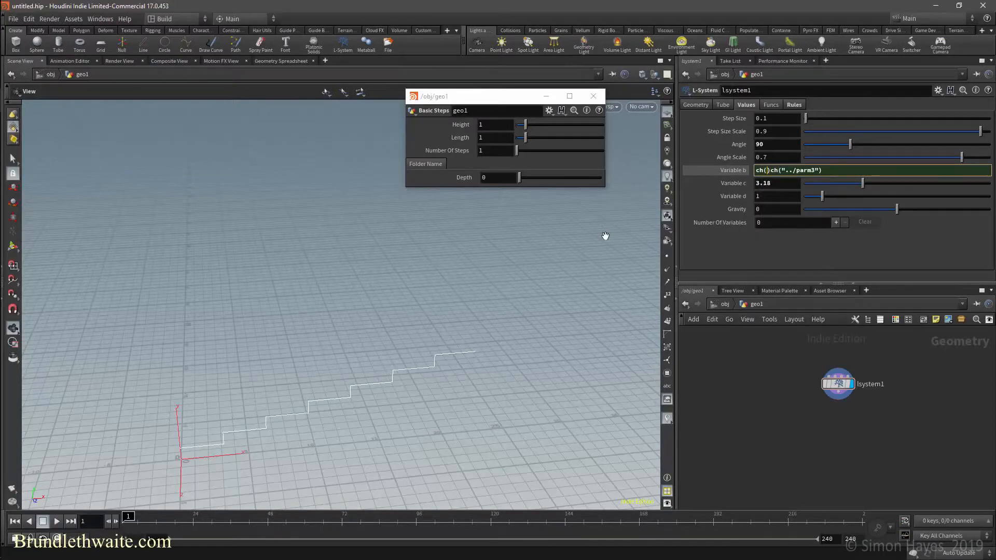
{"action": "type", "text": "\"\""}
{"action": "key", "text": "Left"}
{"action": "type", "text": "../"}
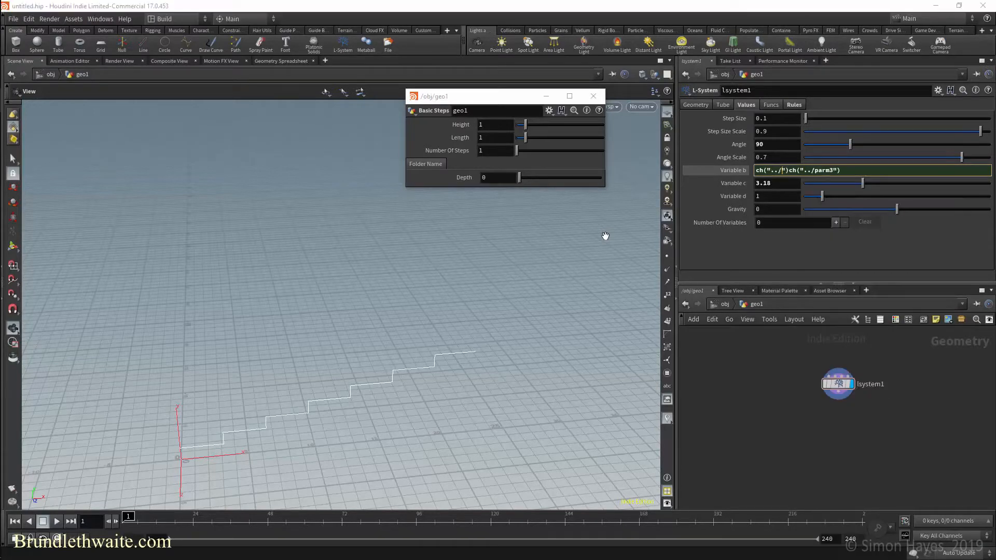
{"action": "type", "text": "par"}
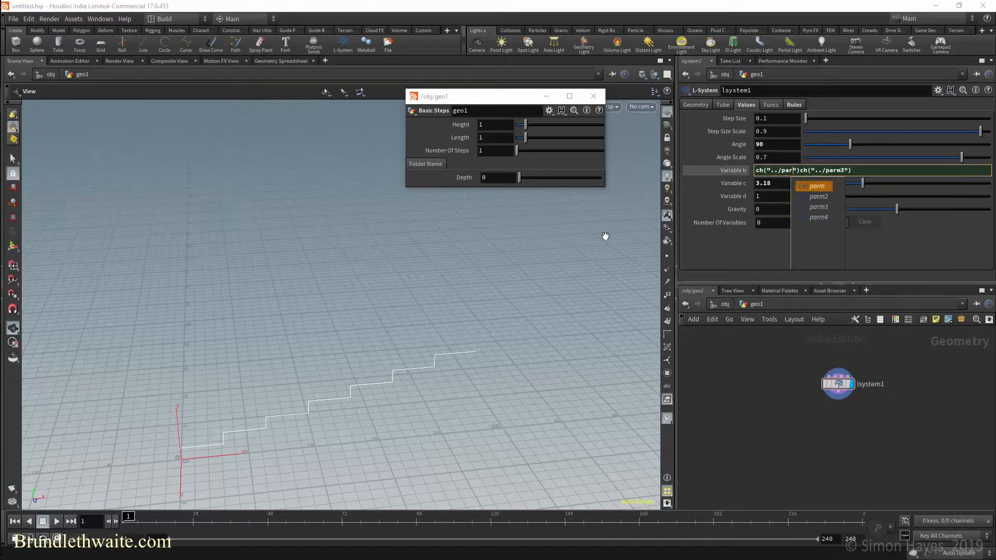
{"action": "type", "text": "m"}
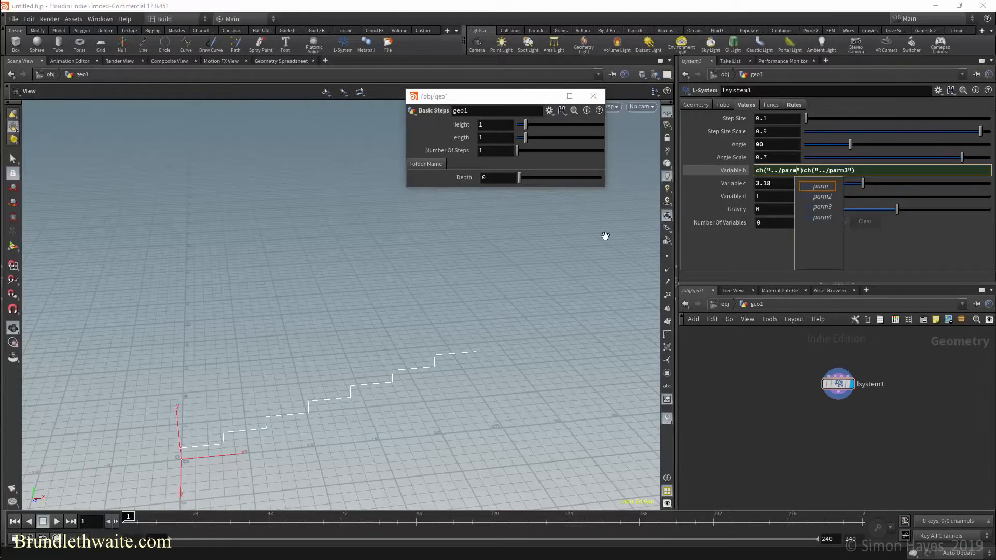
{"action": "key", "text": "Right"}
{"action": "key", "text": "Right"}
{"action": "type", "text": "/"}
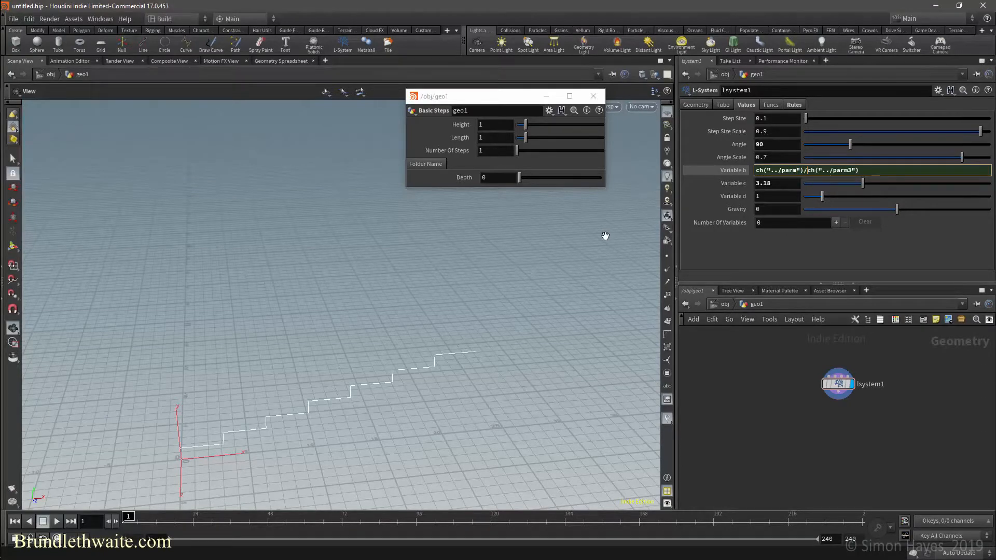
{"action": "key", "text": "Return"}
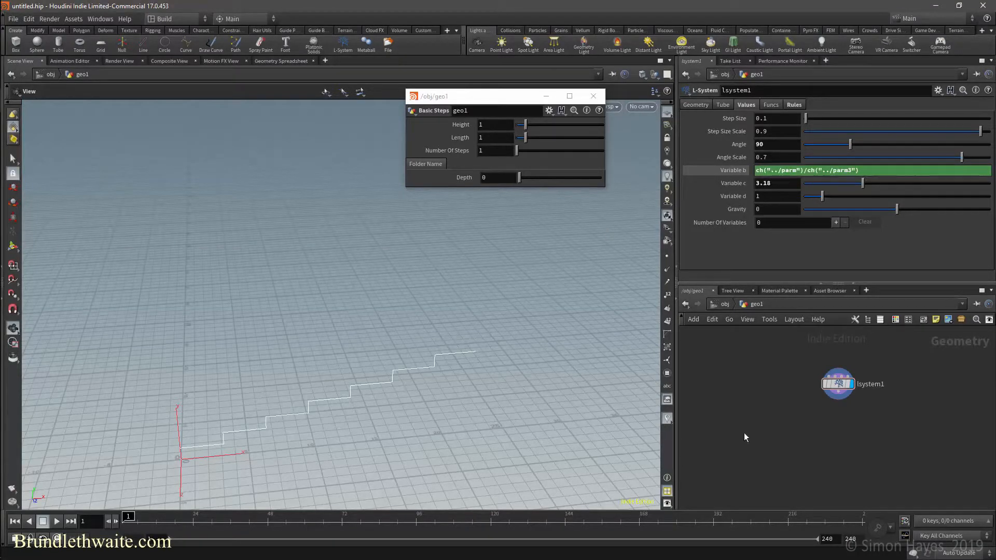
In the asset's type properties, change the internal names of the first two parameters to Height and Length, matching their labels
{"action": "right_click", "coordinate": [754, 308]}
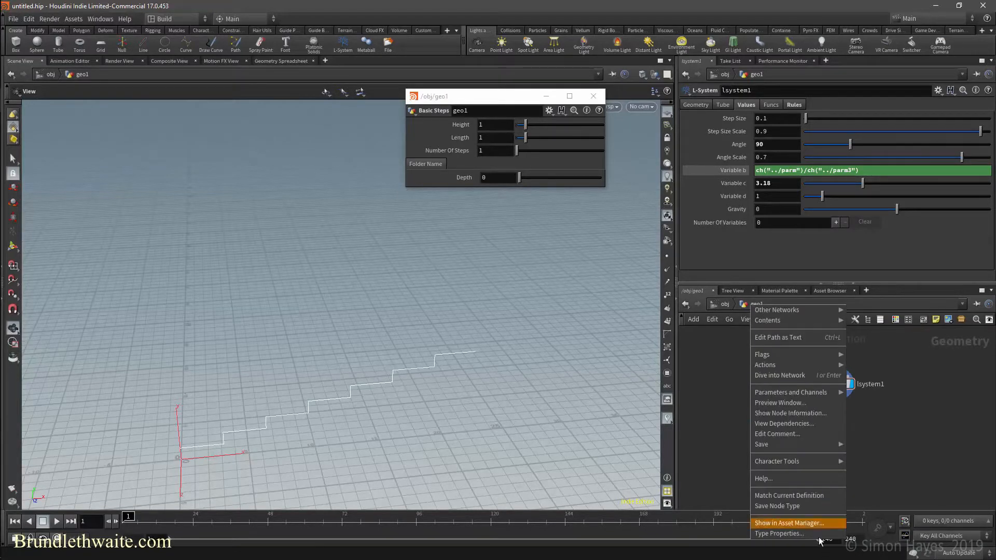
{"action": "left_click", "coordinate": [783, 523]}
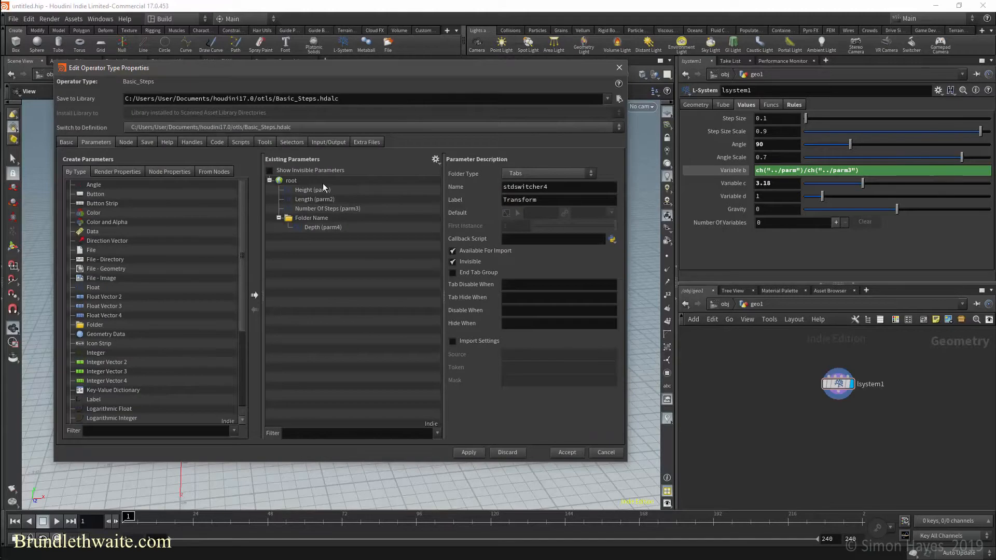
{"action": "left_click", "coordinate": [316, 190]}
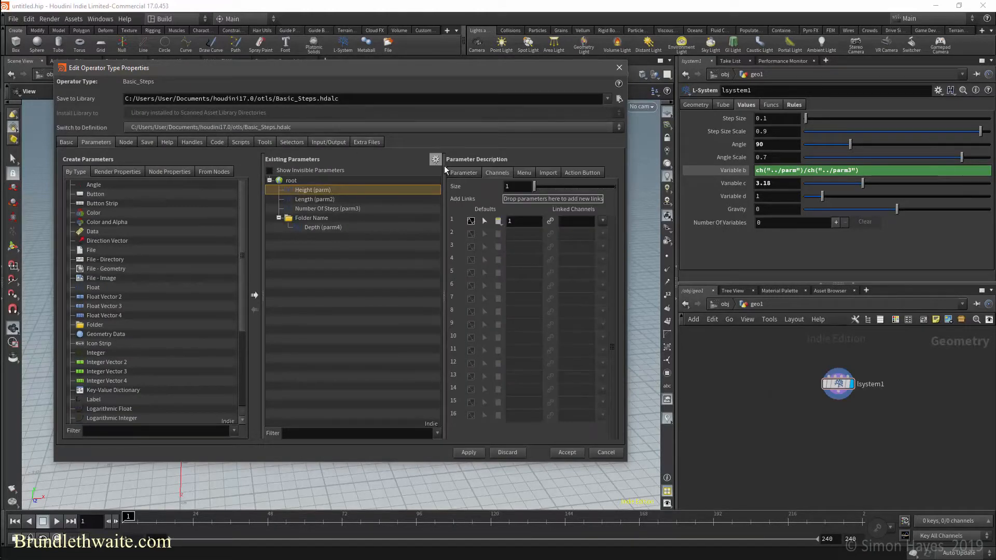
{"action": "left_click", "coordinate": [464, 172]}
{"action": "double_click", "coordinate": [517, 200]}
{"action": "left_click_drag", "start_coordinate": [516, 200], "coordinate": [517, 187]}
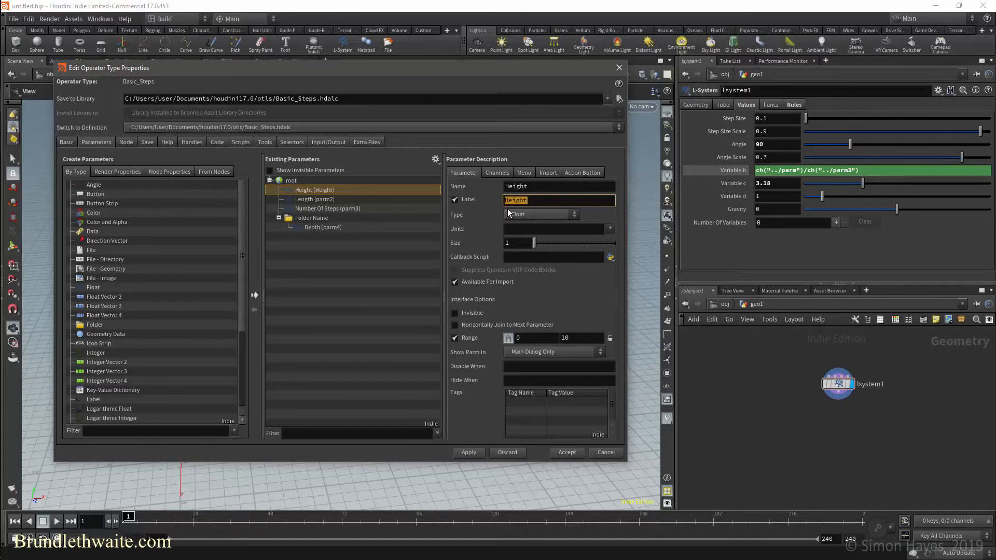
{"action": "left_click", "coordinate": [308, 200]}
{"action": "double_click", "coordinate": [516, 200]}
{"action": "left_click_drag", "start_coordinate": [516, 201], "coordinate": [514, 185]}
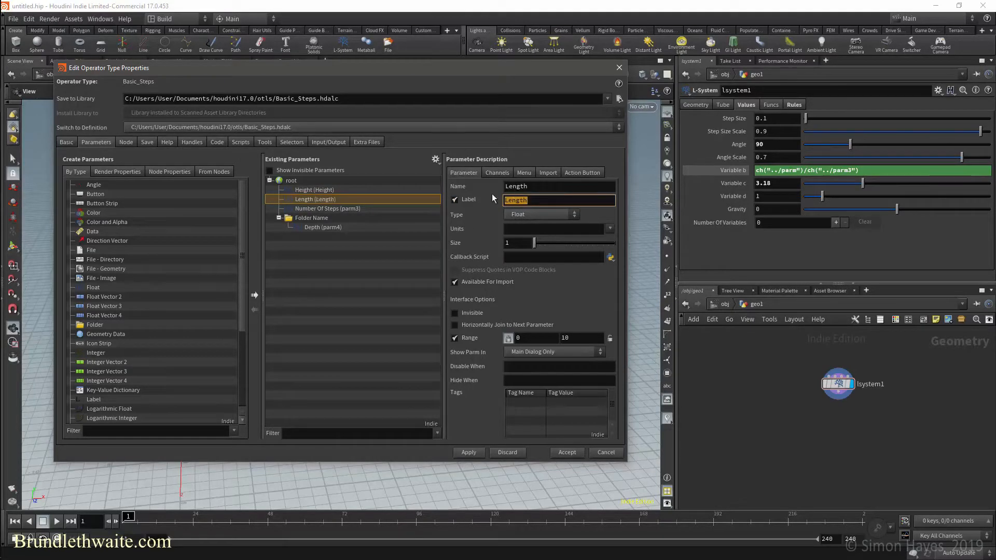
Change the Number Of Steps parameter's internal name to Number_Of_Steps and accept the asset's type properties
{"action": "left_click", "coordinate": [340, 211]}
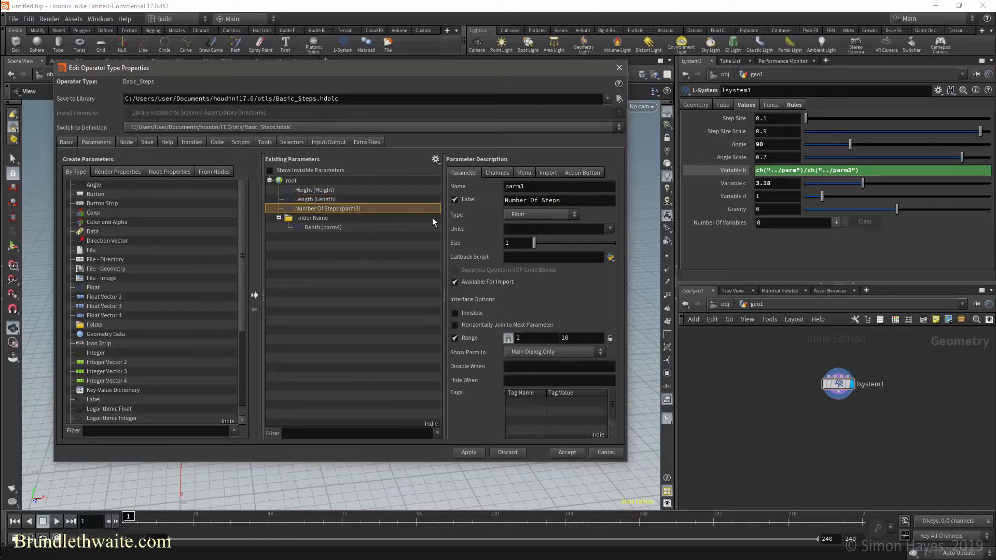
{"action": "triple_click", "coordinate": [534, 203]}
{"action": "left_click_drag", "start_coordinate": [534, 203], "coordinate": [532, 187]}
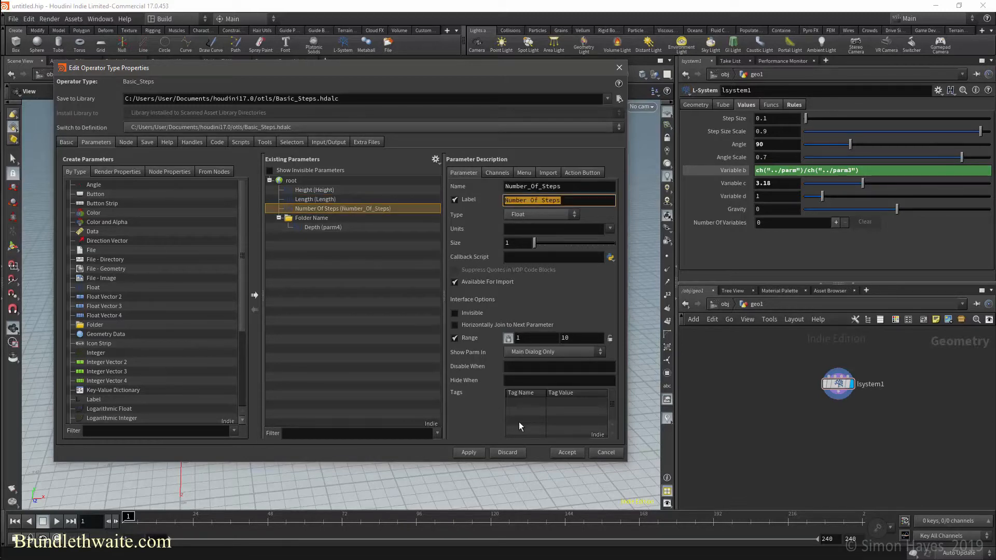
{"action": "left_click", "coordinate": [468, 454]}
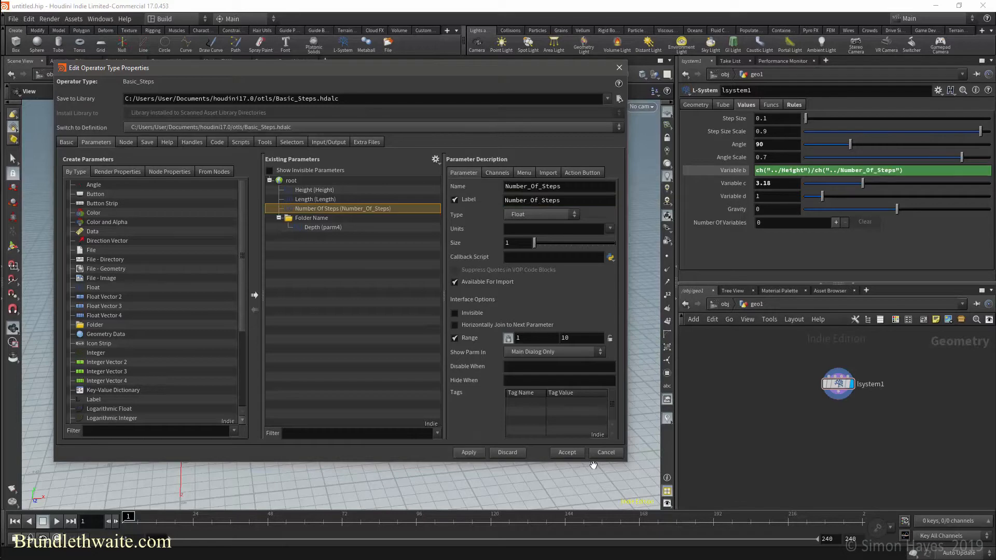
{"action": "left_click", "coordinate": [566, 453]}
{"action": "left_click", "coordinate": [566, 453]}
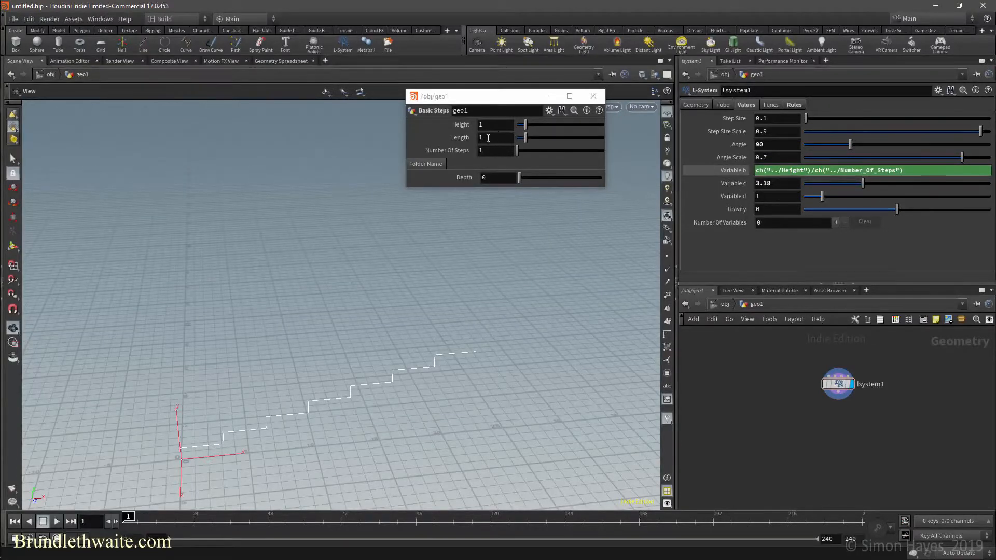
Copy Variable b's expression ch("../Height")/ch("../Number_Of_Steps") into Variable c
{"action": "left_click_drag", "start_coordinate": [907, 170], "coordinate": [744, 164]}
{"action": "key", "text": "ctrl+c"}
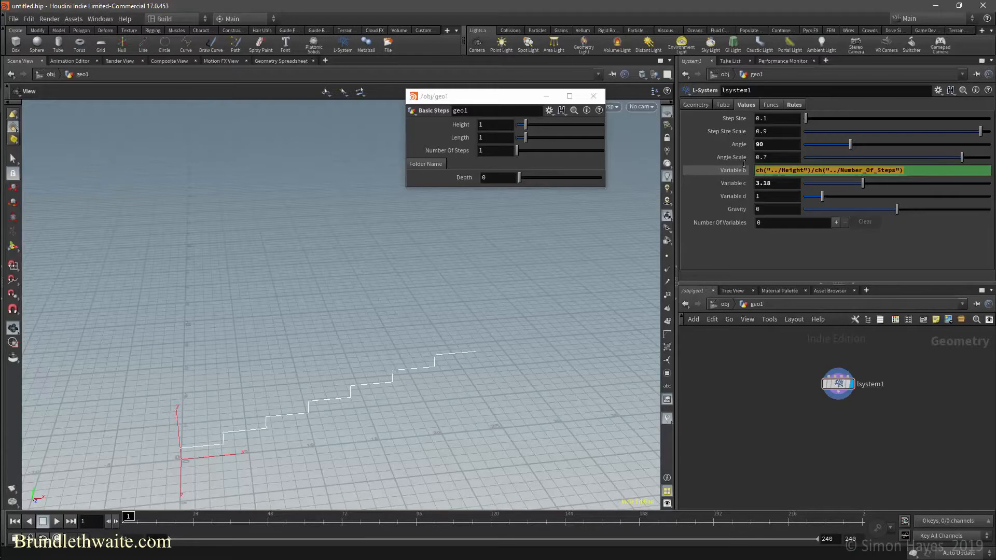
{"action": "left_click", "coordinate": [785, 185]}
{"action": "key", "text": "ctrl+v"}
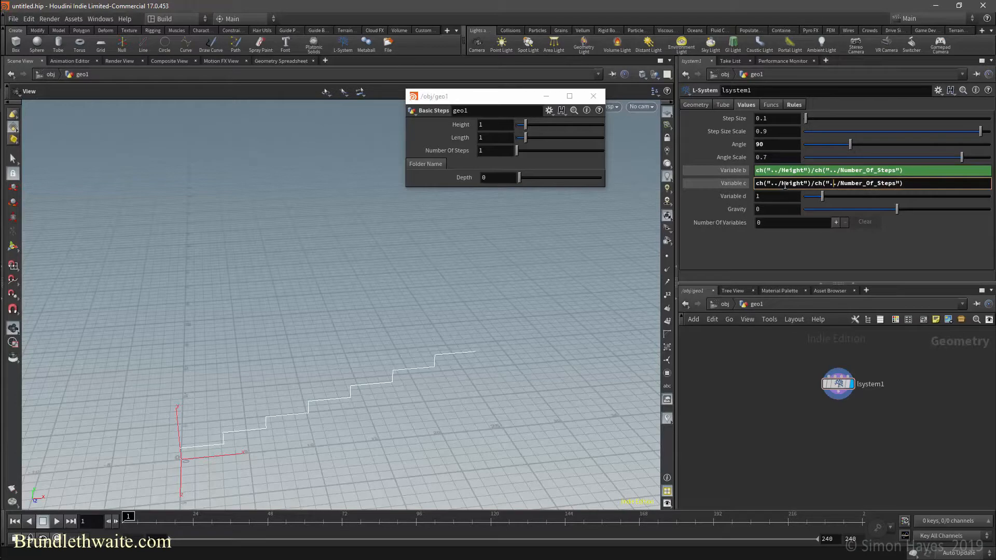
Replace Height with Length in Variable c's expression so it reads ch("../Length")/ch("../Number_Of_Steps")
{"action": "key", "text": "BackSpace"}
{"action": "key", "text": "BackSpace"}
{"action": "key", "text": "BackSpace"}
{"action": "key", "text": "BackSpace"}
{"action": "key", "text": "BackSpace"}
{"action": "key", "text": "BackSpace"}
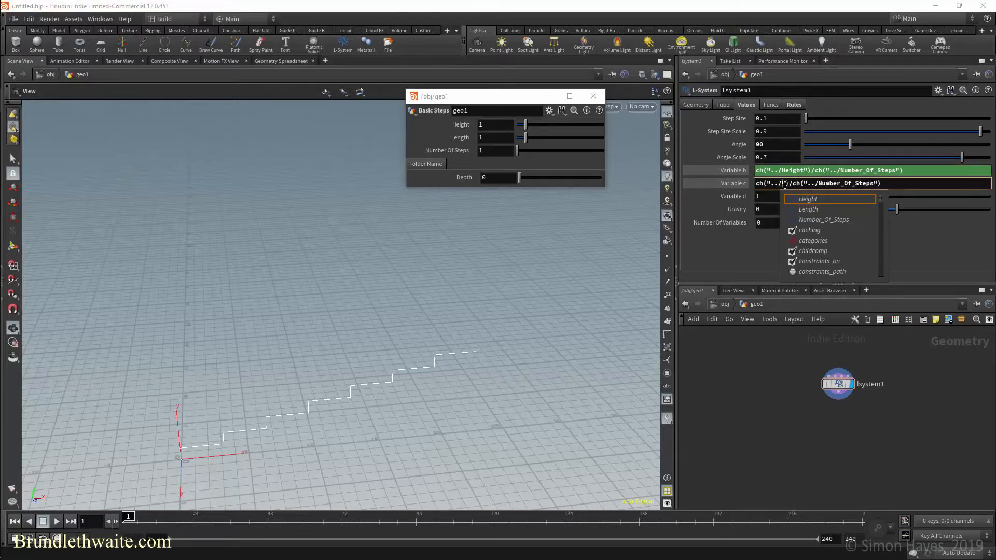
{"action": "type", "text": "l"}
{"action": "key", "text": "Down"}
{"action": "key", "text": "Down"}
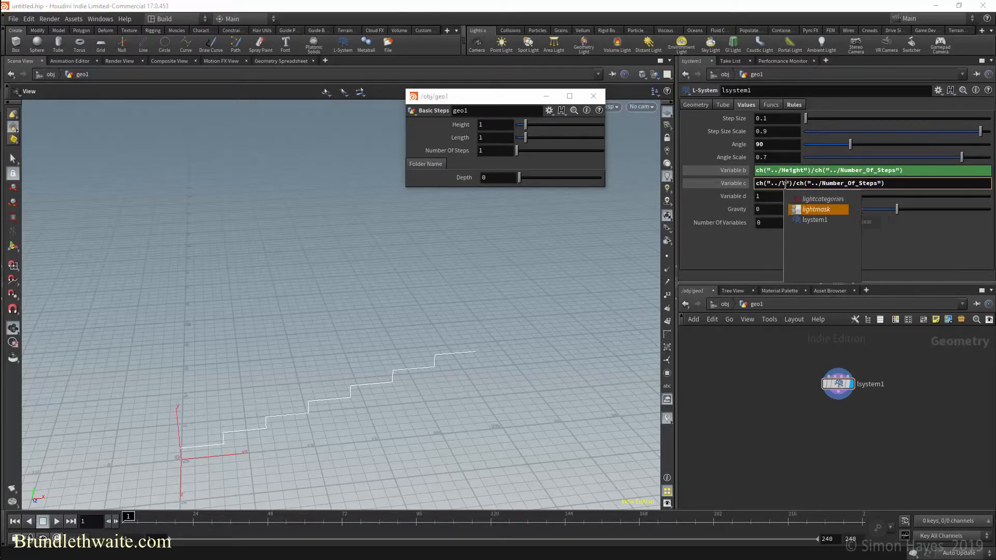
{"action": "key", "text": "BackSpace"}
{"action": "type", "text": "L"}
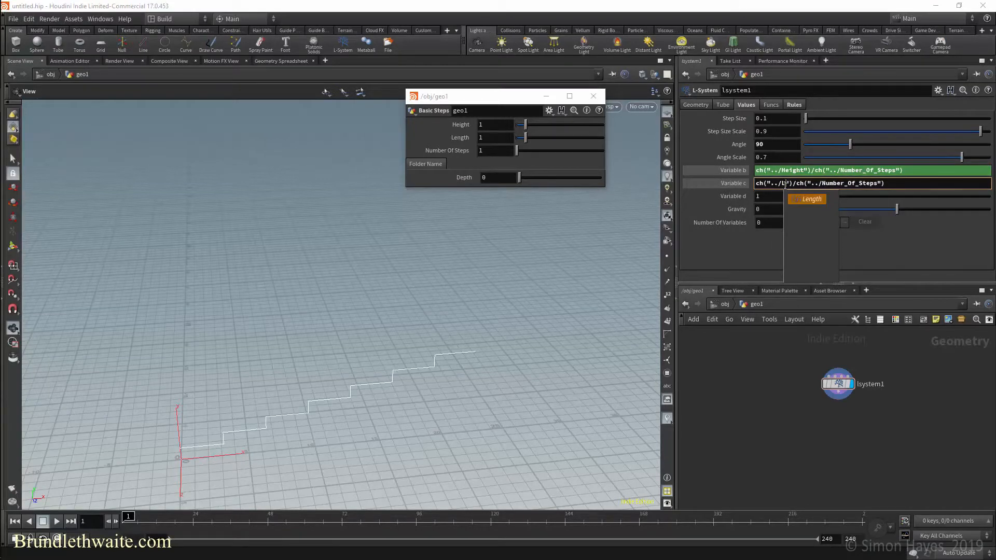
{"action": "key", "text": "Return"}
{"action": "key", "text": "Return"}
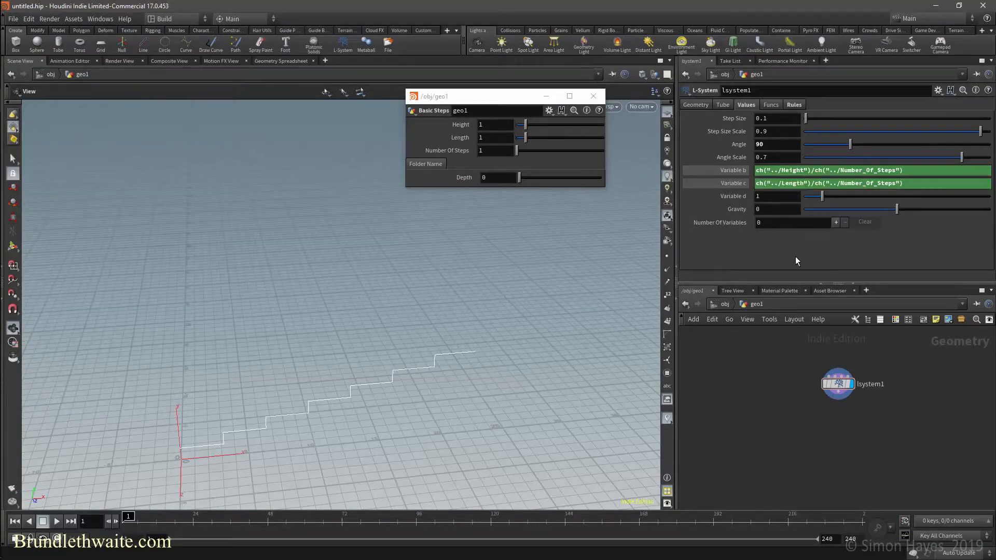
Drive the L-system's Generations with a relative channel reference to Number Of Steps, and try higher Height, Length and Number Of Steps values
{"action": "left_click", "coordinate": [697, 106]}
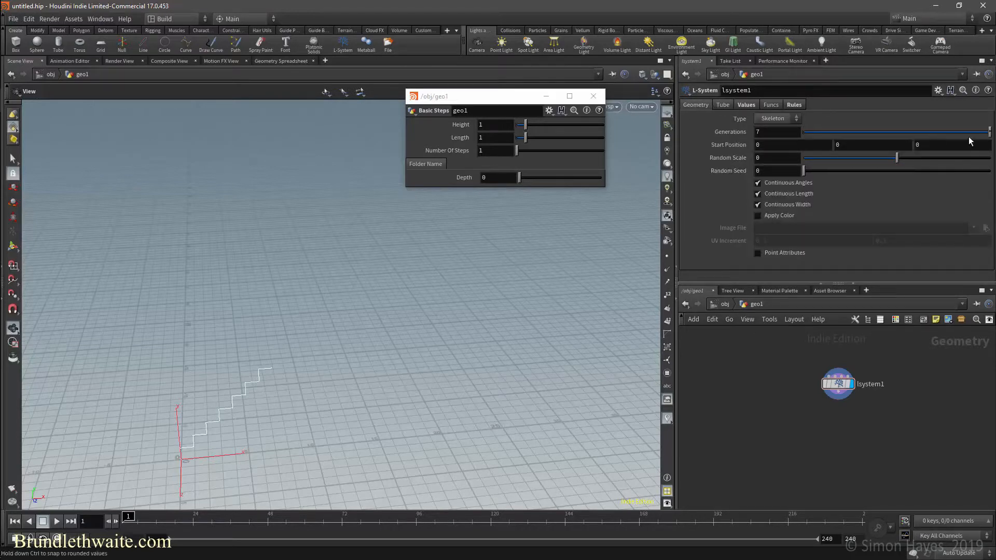
{"action": "left_click_drag", "start_coordinate": [453, 180], "coordinate": [773, 136]}
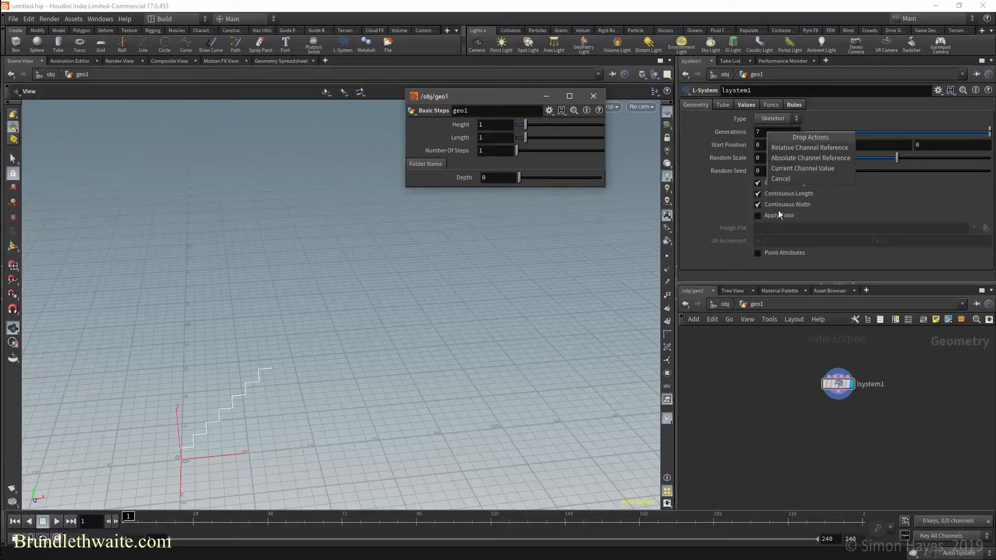
{"action": "left_click", "coordinate": [810, 147]}
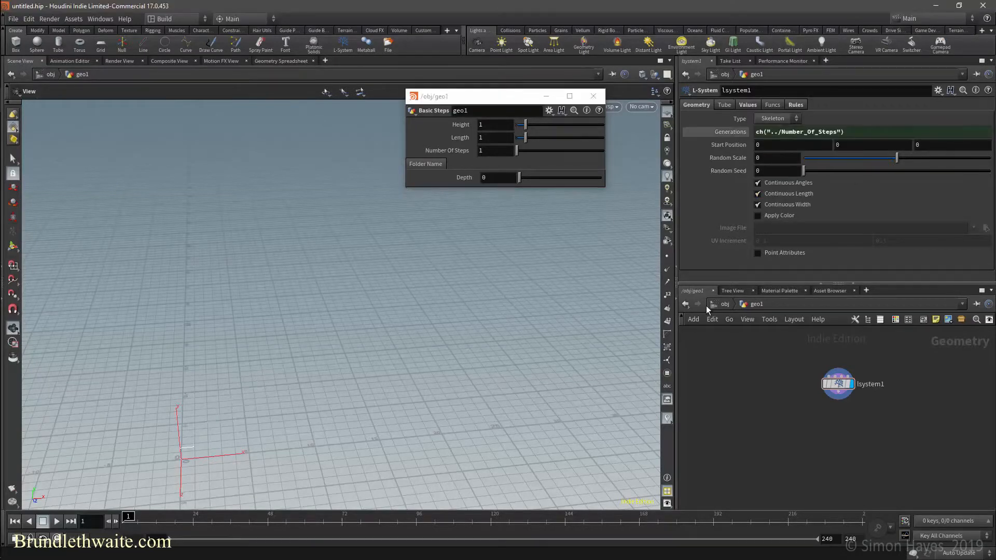
{"action": "left_click_drag", "start_coordinate": [526, 125], "coordinate": [577, 171]}
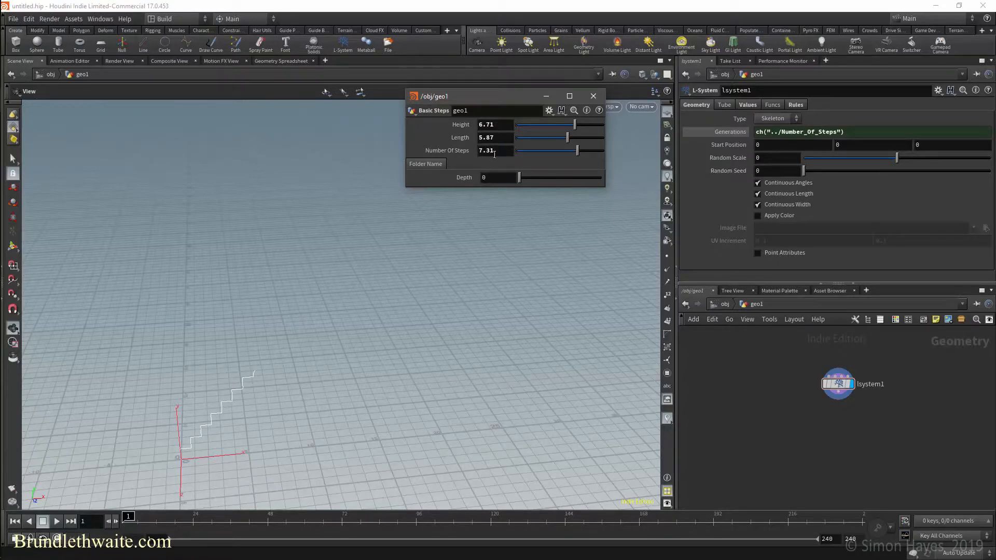
{"action": "double_click", "coordinate": [502, 152]}
In the asset's type properties, change the Number Of Steps parameter's type to Integer and accept the change
{"action": "right_click", "coordinate": [759, 307]}
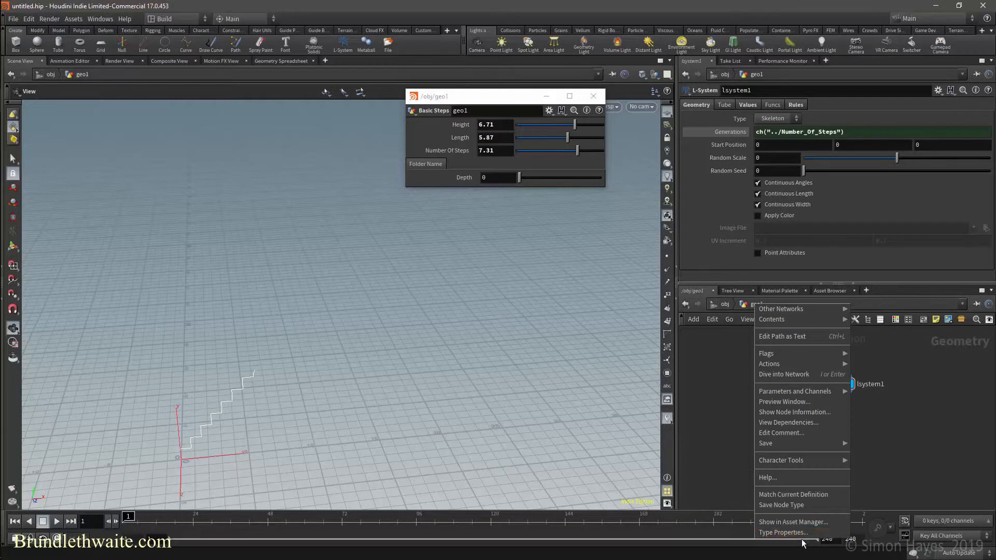
{"action": "left_click", "coordinate": [783, 537]}
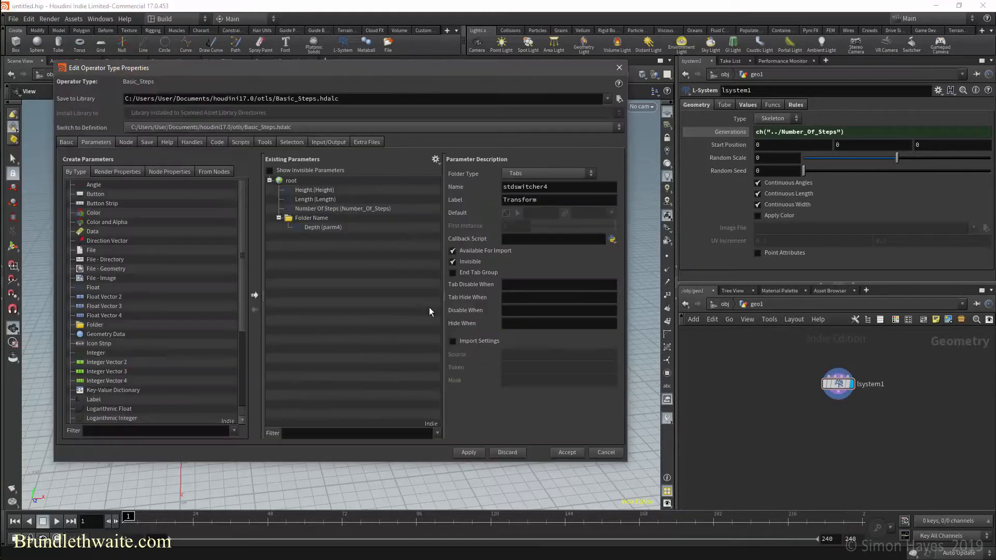
{"action": "left_click", "coordinate": [309, 209]}
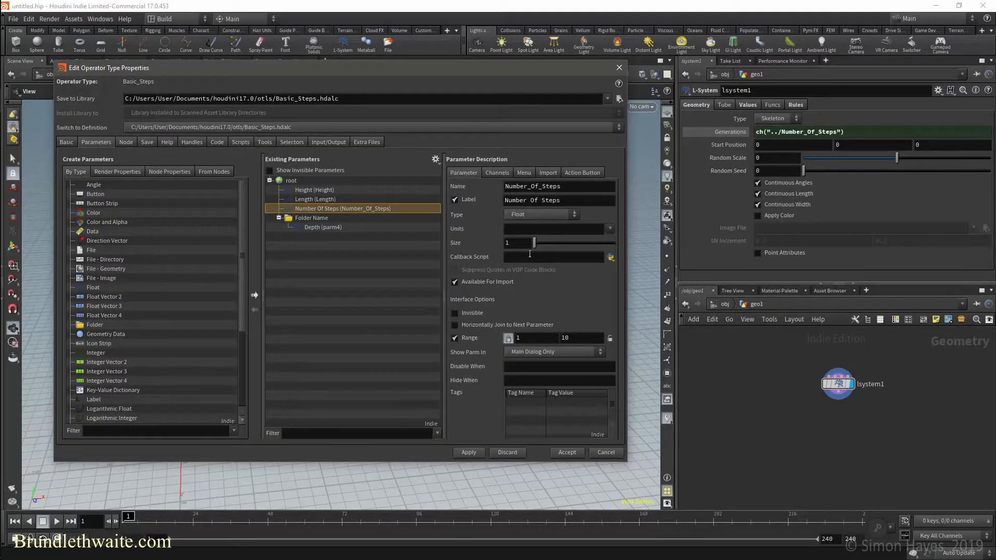
{"action": "left_click", "coordinate": [521, 215]}
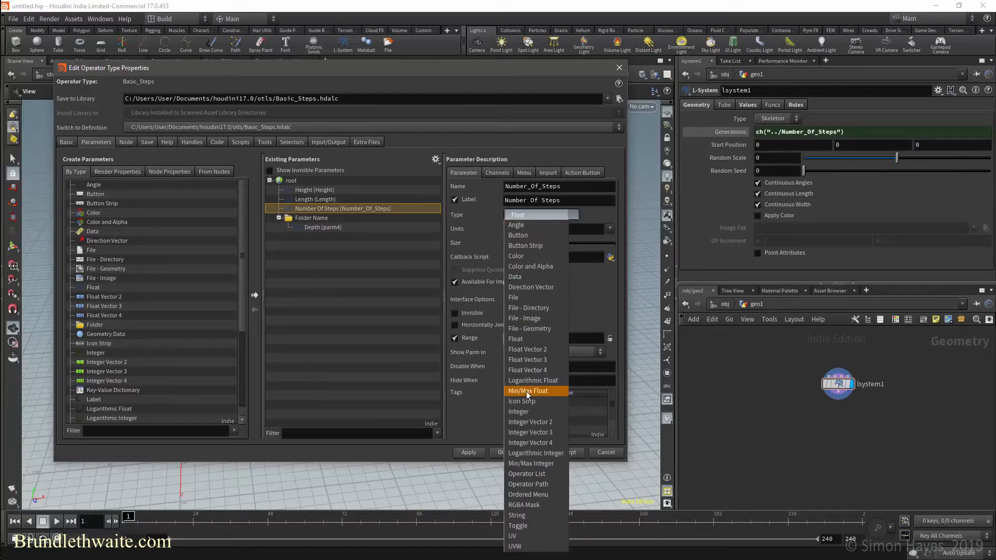
{"action": "left_click", "coordinate": [530, 412]}
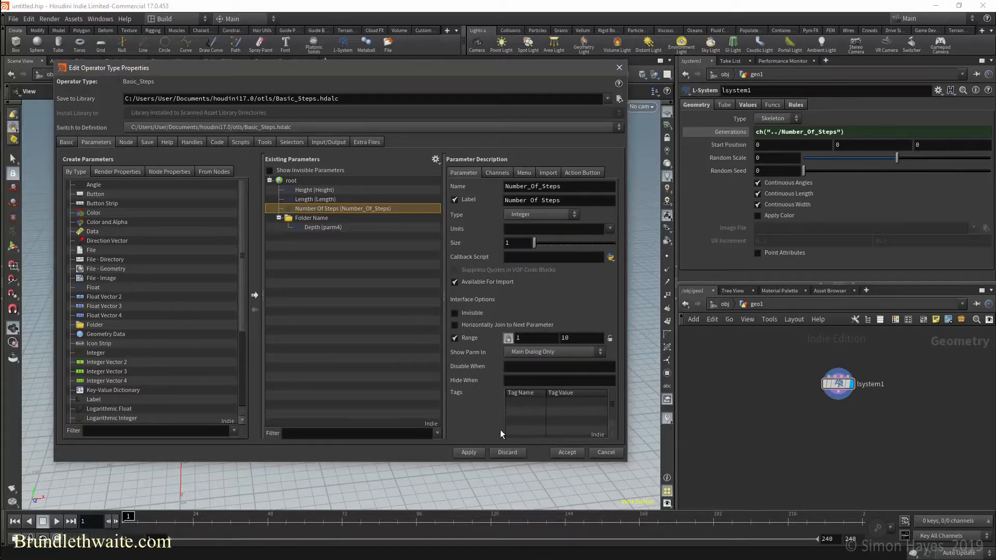
{"action": "left_click", "coordinate": [575, 453]}
Set the Basic Steps asset to Height 2, Length 10 and Number Of Steps 7
{"action": "left_click_drag", "start_coordinate": [578, 154], "coordinate": [604, 139]}
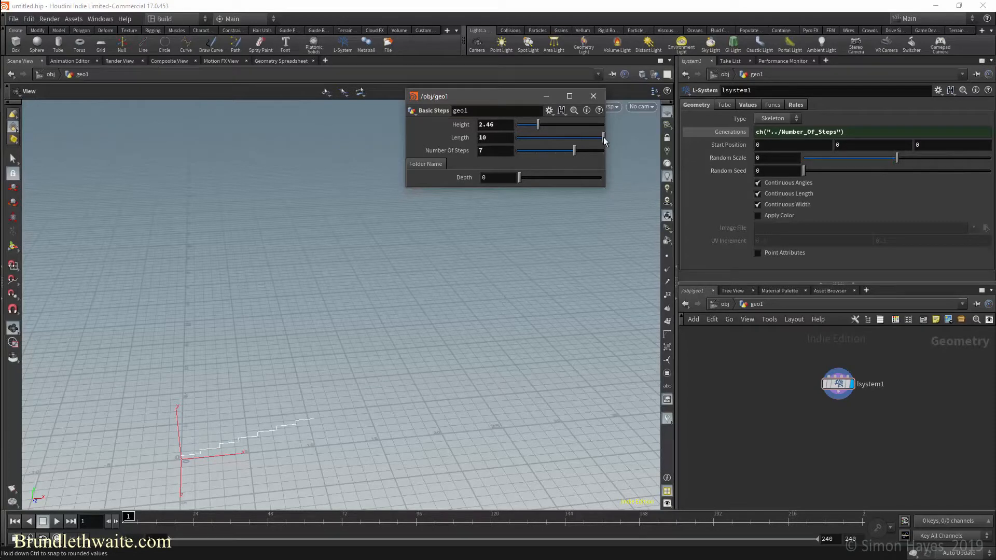
{"action": "left_click_drag", "start_coordinate": [538, 124], "coordinate": [571, 130]}
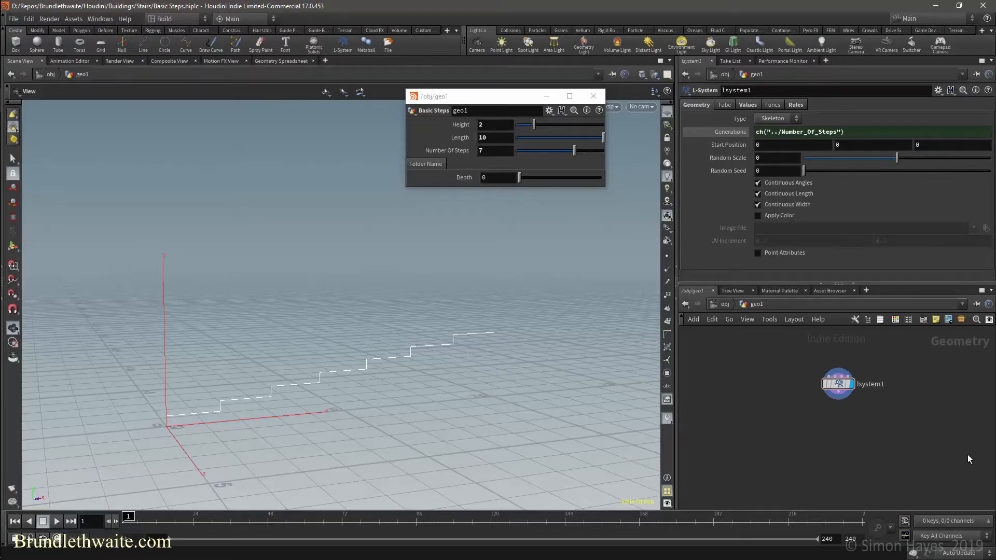
Add a Group by Range node below lsystem1, connect the L-system's output to it and display it
{"action": "key", "text": "Tab"}
{"action": "type", "text": "grou"}
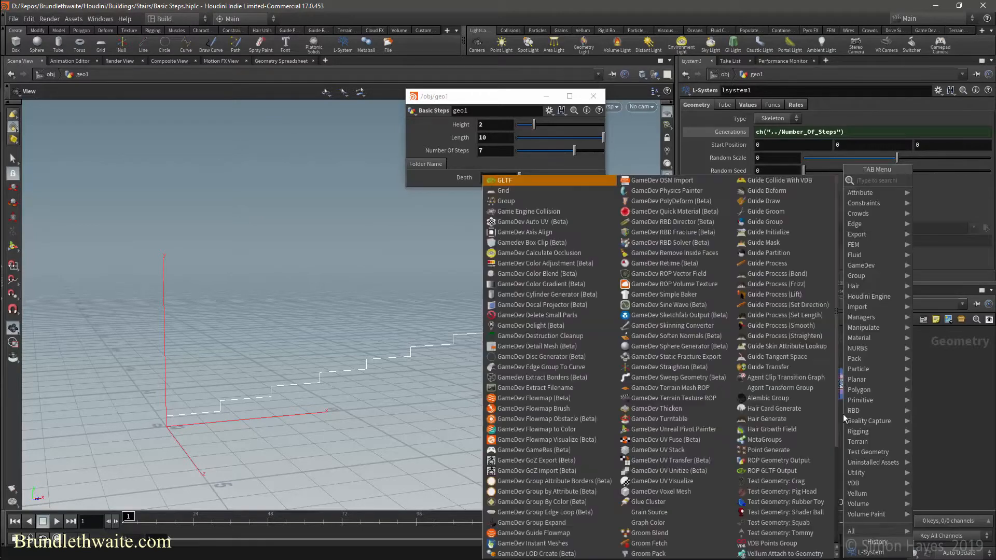
{"action": "key", "text": "Down"}
{"action": "key", "text": "Return"}
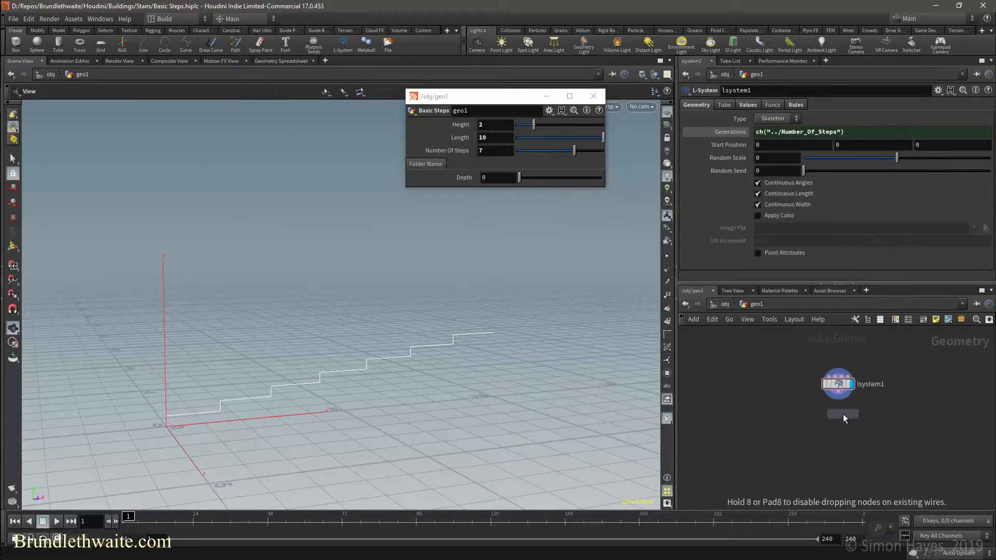
{"action": "left_click", "coordinate": [843, 414]}
{"action": "left_click_drag", "start_coordinate": [839, 393], "coordinate": [844, 409]}
{"action": "left_click", "coordinate": [857, 414]}
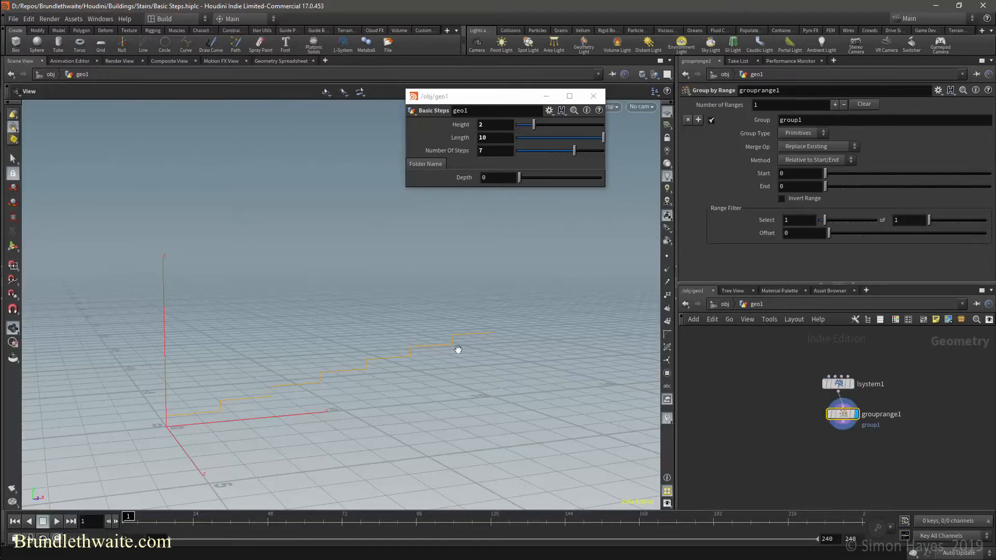
Set the range group to Points with End 1 and Invert Range enabled, so it isolates the staircase's last point
{"action": "left_click", "coordinate": [810, 132]}
{"action": "left_click", "coordinate": [802, 147]}
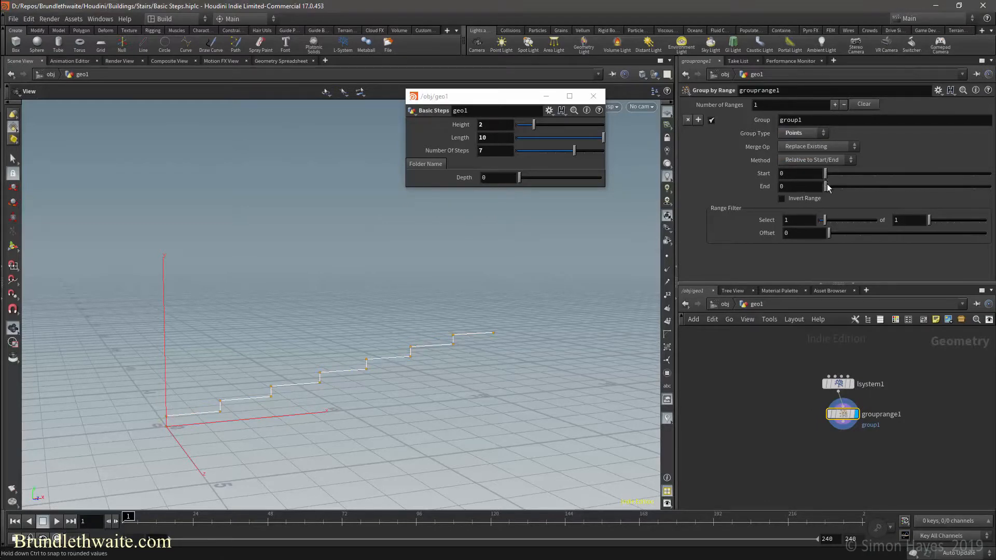
{"action": "left_click_drag", "start_coordinate": [832, 188], "coordinate": [842, 187]}
{"action": "left_click", "coordinate": [787, 197]}
{"action": "right_click_drag", "start_coordinate": [447, 335], "coordinate": [518, 338]}
{"action": "left_click_drag", "start_coordinate": [520, 328], "coordinate": [472, 332]}
{"action": "left_click_drag", "start_coordinate": [456, 367], "coordinate": [512, 305]}
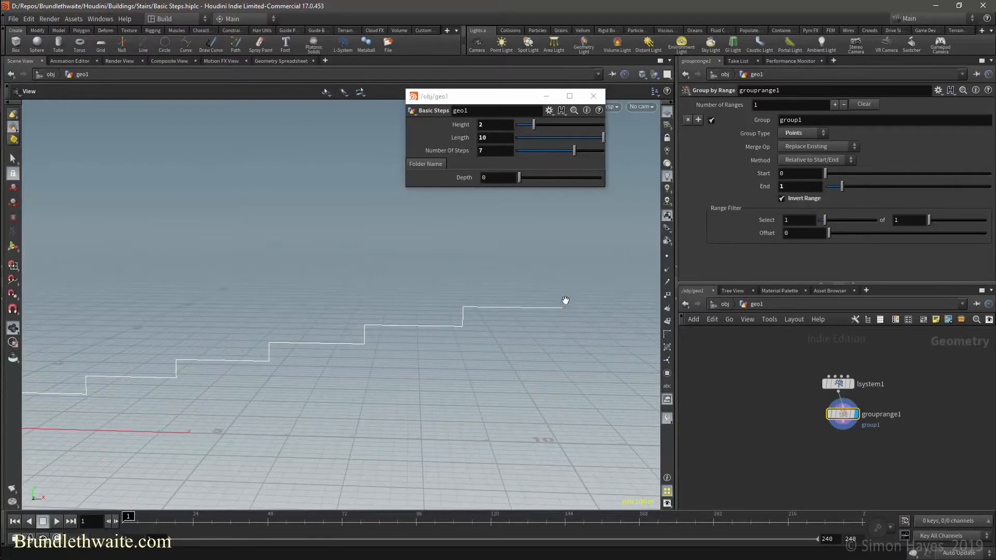
Add a Blast node below the Group by Range node
{"action": "key", "text": "Tab"}
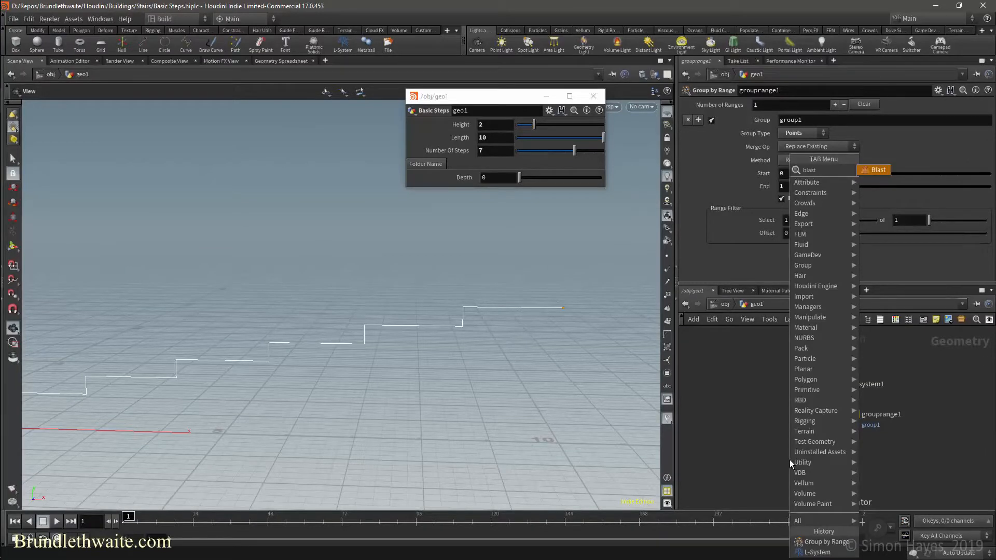
{"action": "key", "text": "Escape"}
{"action": "left_click", "coordinate": [843, 449]}
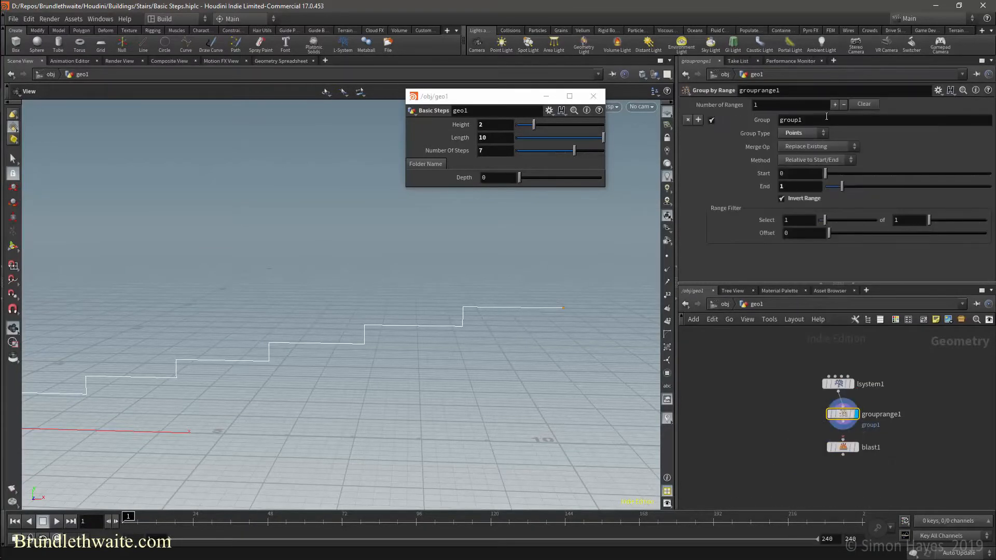
Rename the group in the Group by Range node to Final_Step_Point
{"action": "left_click", "coordinate": [814, 121]}
{"action": "key", "text": "BackSpace"}
{"action": "key", "text": "BackSpace"}
{"action": "type", "text": "Fnial"}
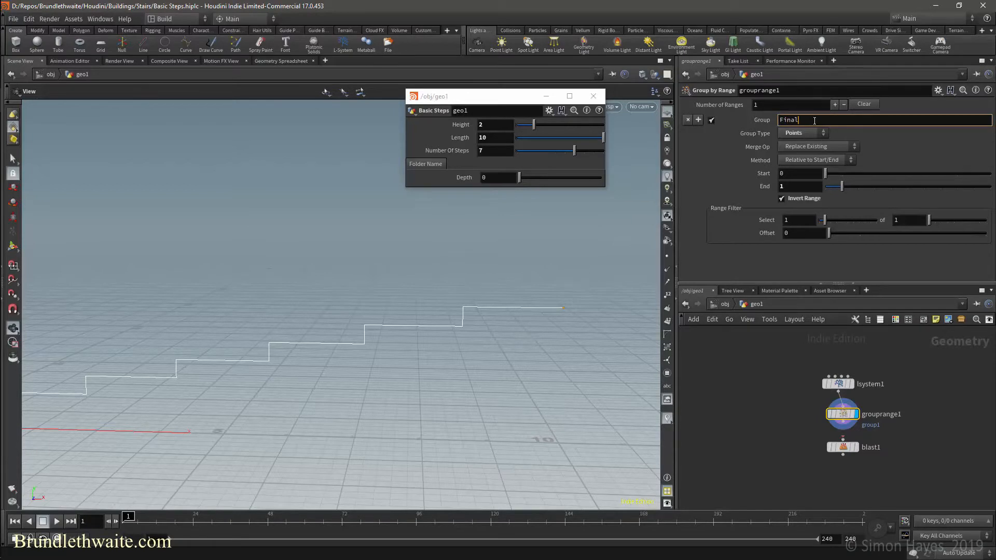
{"action": "key", "text": "Return"}
Display the Blast node and set it to the Points group Final_Step_Point with Delete Non Selected enabled
{"action": "left_click", "coordinate": [856, 447]}
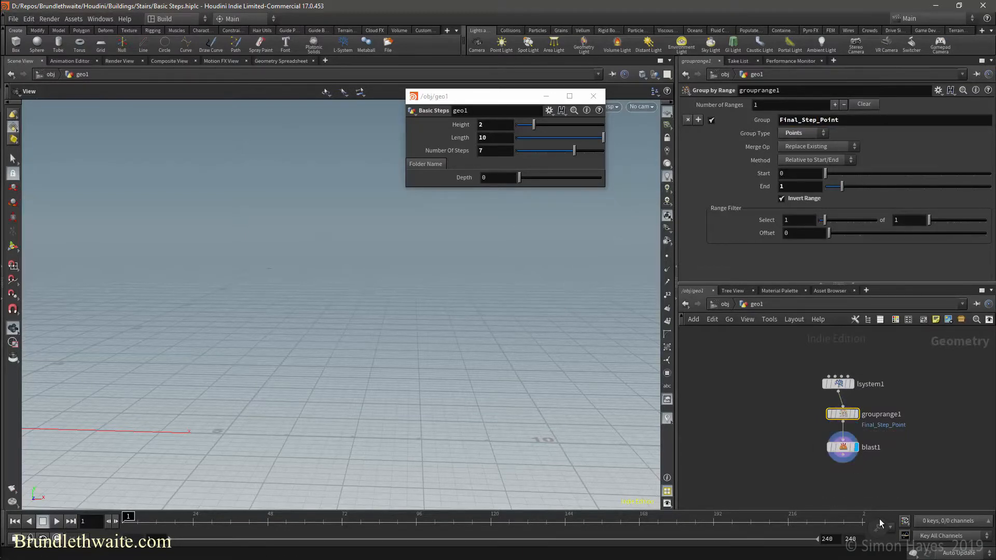
{"action": "left_click", "coordinate": [842, 447]}
{"action": "left_click", "coordinate": [798, 117]}
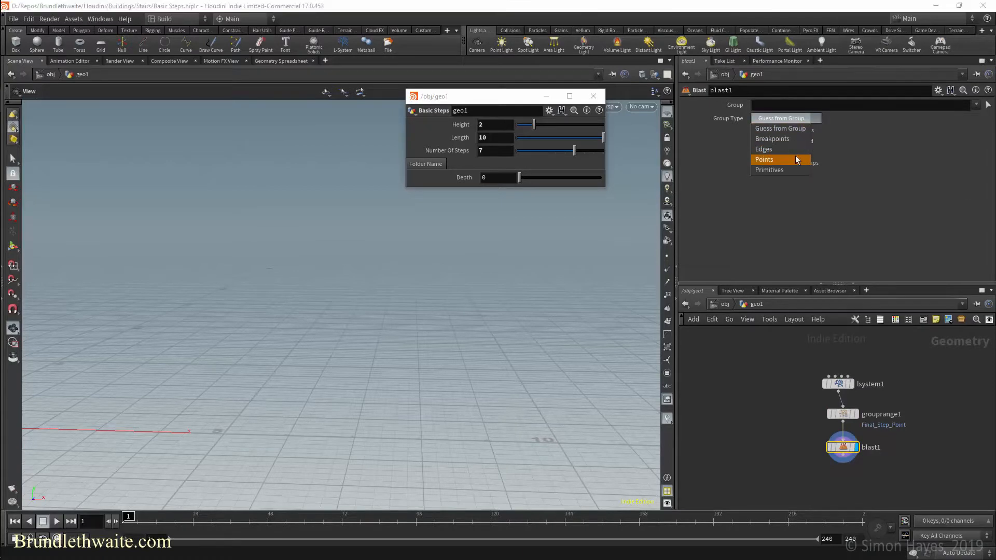
{"action": "left_click", "coordinate": [797, 160]}
{"action": "left_click", "coordinate": [976, 104]}
{"action": "left_click", "coordinate": [908, 117]}
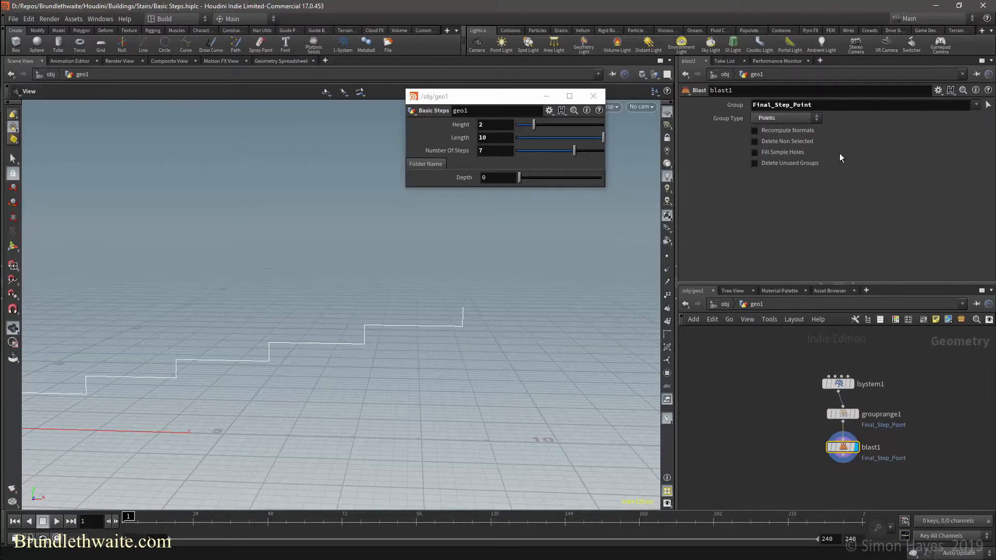
{"action": "left_click", "coordinate": [755, 141]}
Add an Add node below blast1 and connect the Blast output to it
{"action": "middle_click_drag", "start_coordinate": [793, 454], "coordinate": [748, 422]}
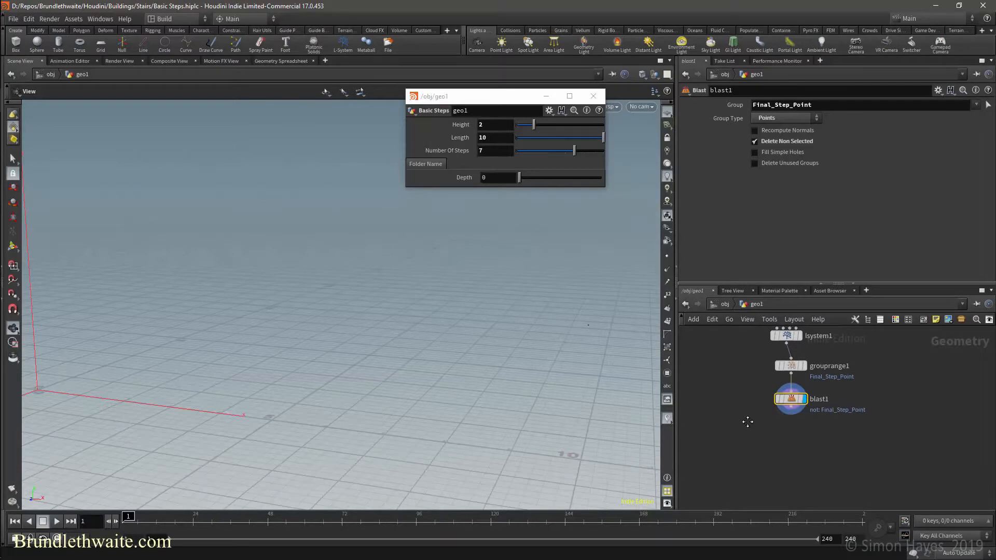
{"action": "key", "text": "Tab"}
{"action": "type", "text": "a"}
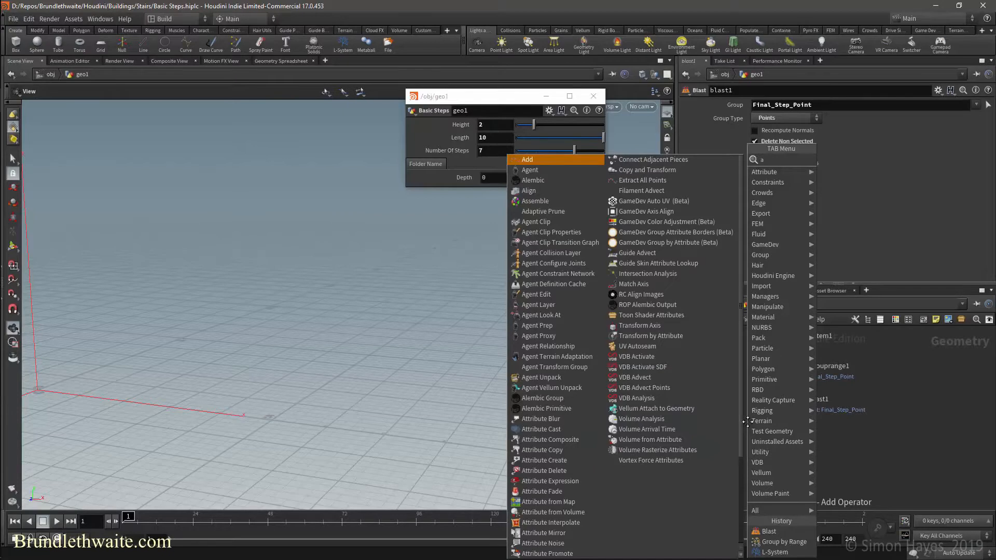
{"action": "type", "text": "dd"}
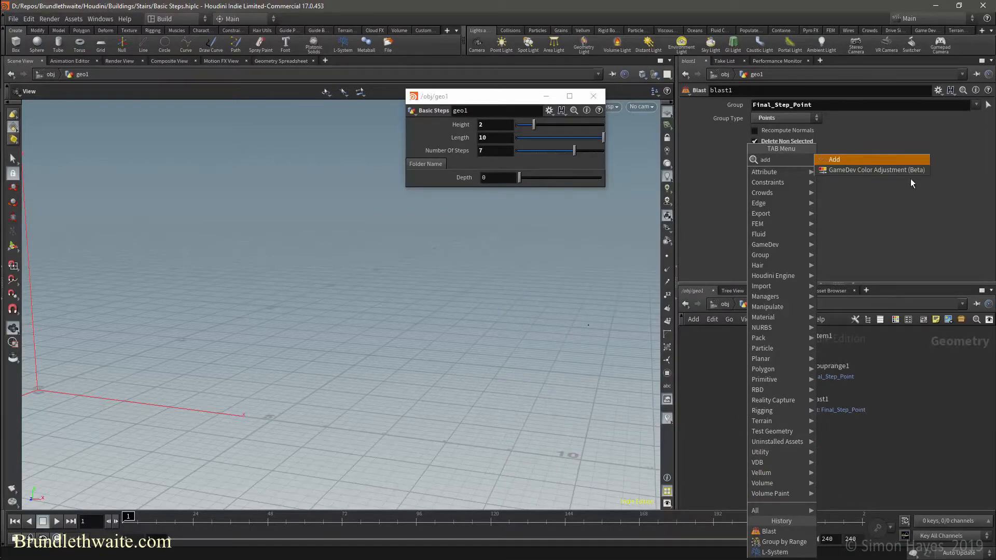
{"action": "left_click", "coordinate": [882, 161]}
{"action": "left_click", "coordinate": [795, 440]}
{"action": "left_click_drag", "start_coordinate": [797, 444], "coordinate": [788, 444]}
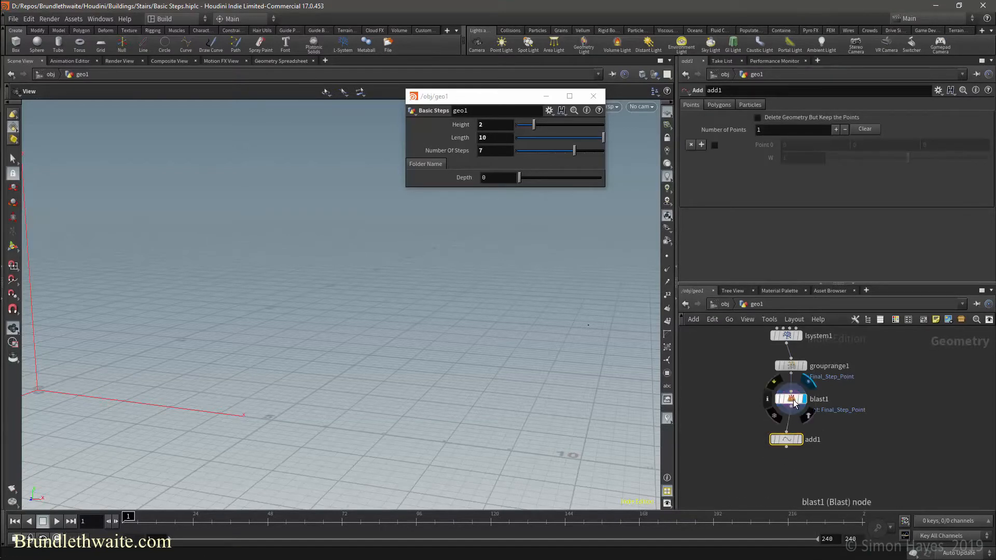
Create two enabled points in the Add node and show lsystem1 as a template in the viewport
{"action": "left_click", "coordinate": [704, 144]}
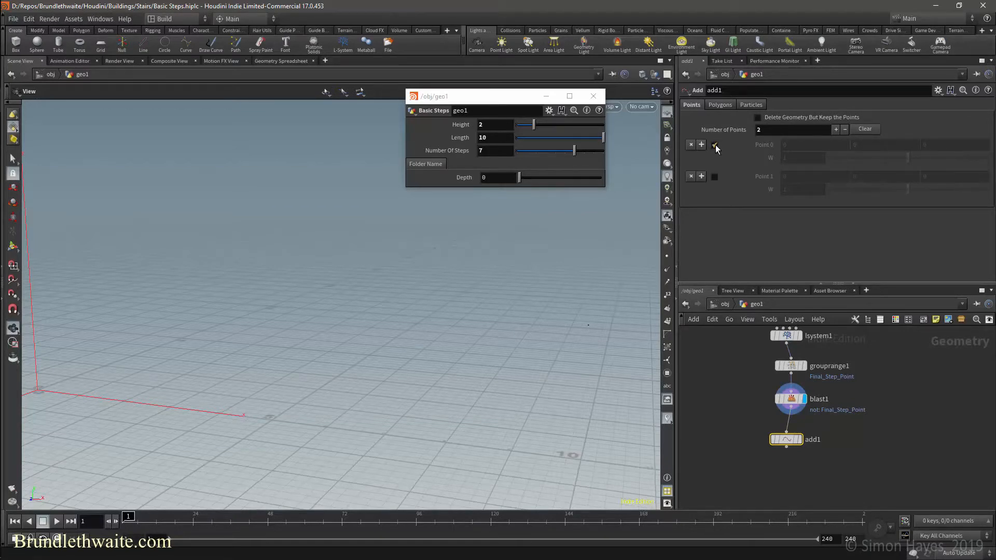
{"action": "left_click", "coordinate": [715, 145]}
{"action": "left_click", "coordinate": [714, 176]}
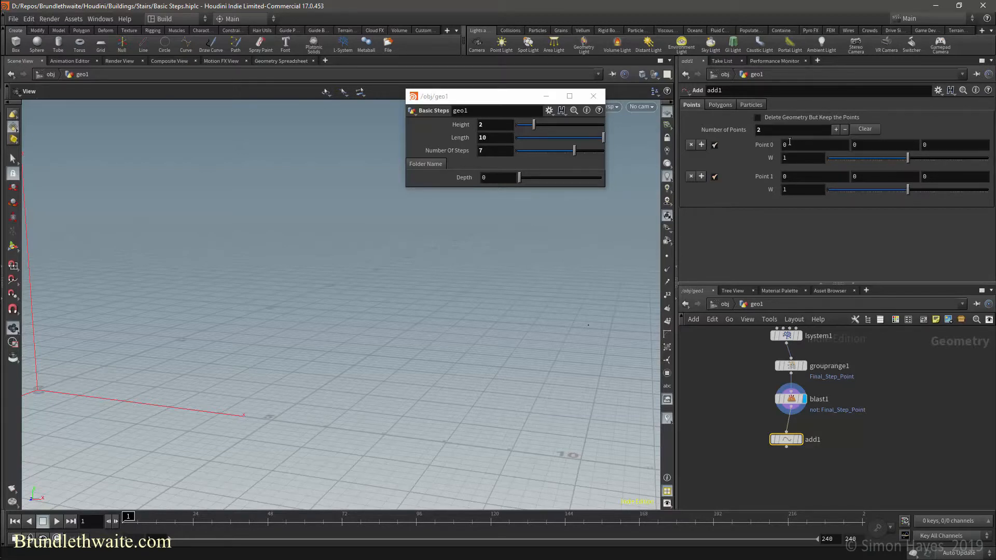
{"action": "left_click", "coordinate": [798, 335]}
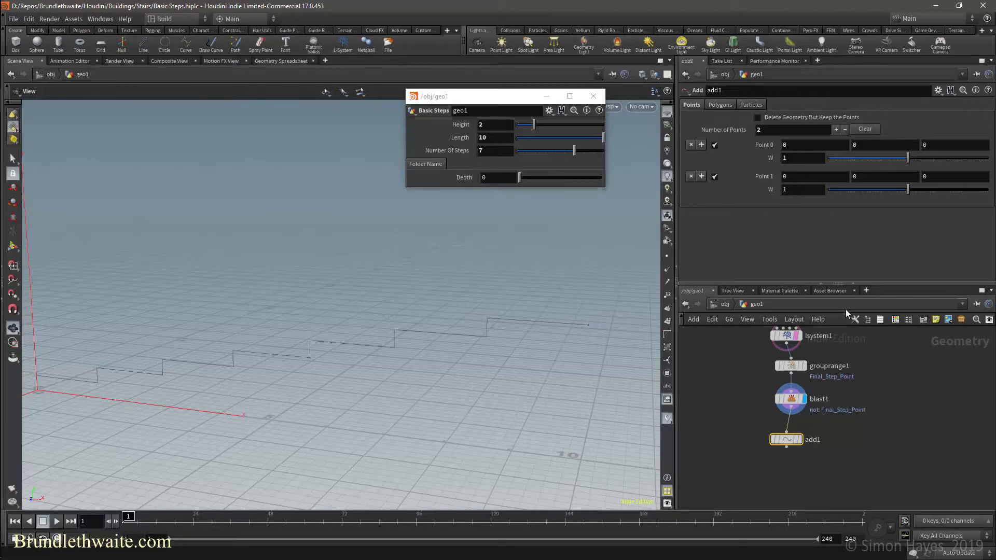
Enter the expression bbox("../blast1/", D_XMAX) as the X position of Point 0 in the Add node
{"action": "left_click", "coordinate": [815, 140]}
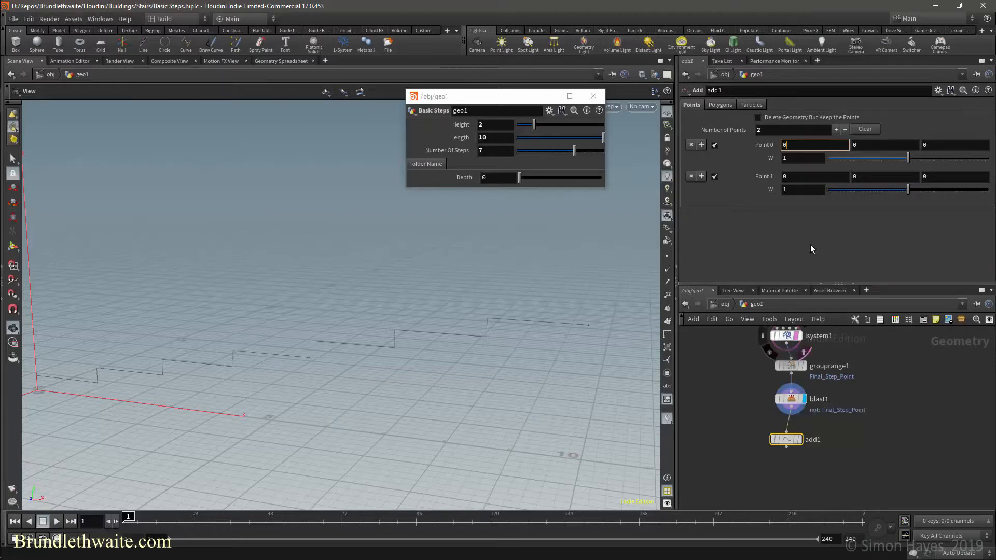
{"action": "key", "text": "BackSpace"}
{"action": "type", "text": "bbo"}
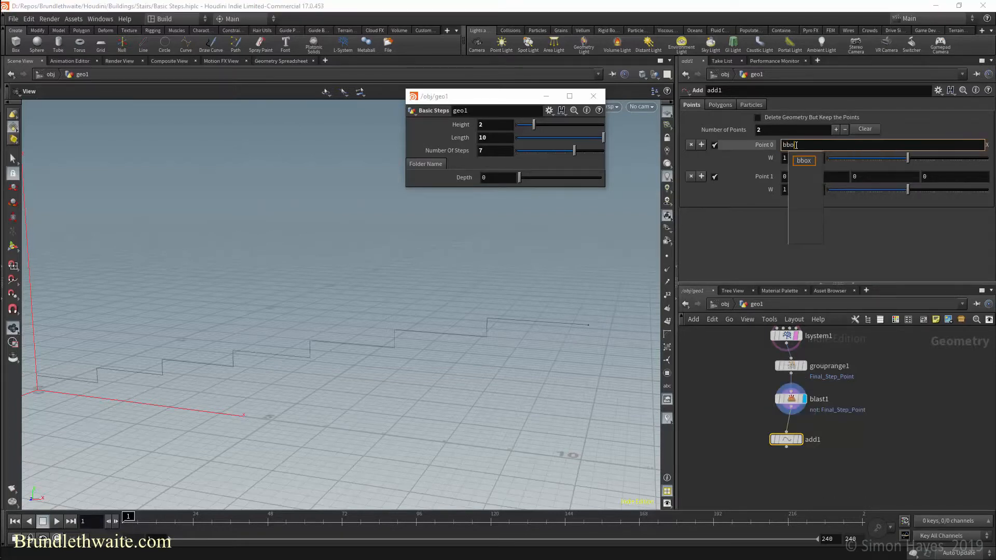
{"action": "type", "text": "x(Ch"}
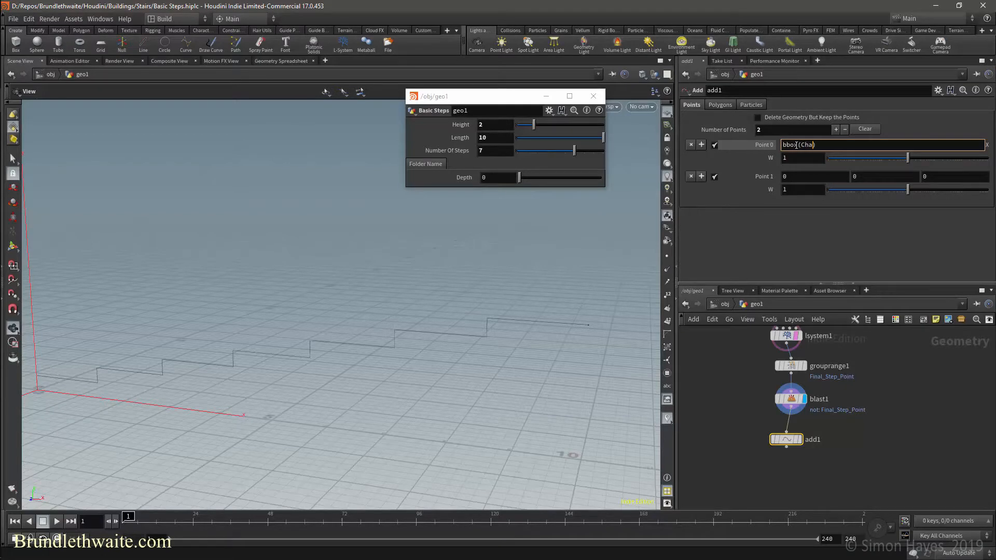
{"action": "key", "text": "BackSpace"}
{"action": "key", "text": "BackSpace"}
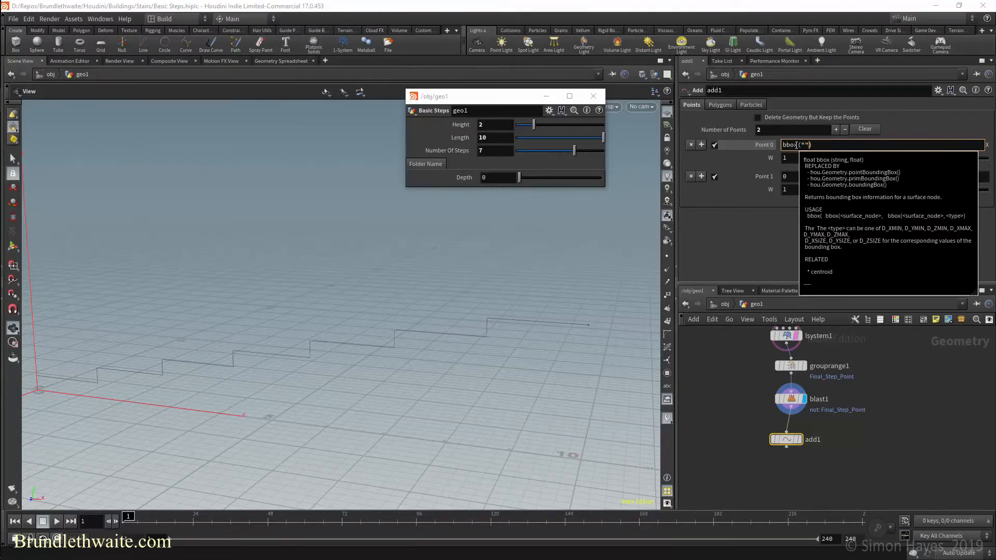
{"action": "key", "text": "Left"}
{"action": "type", "text": "../b"}
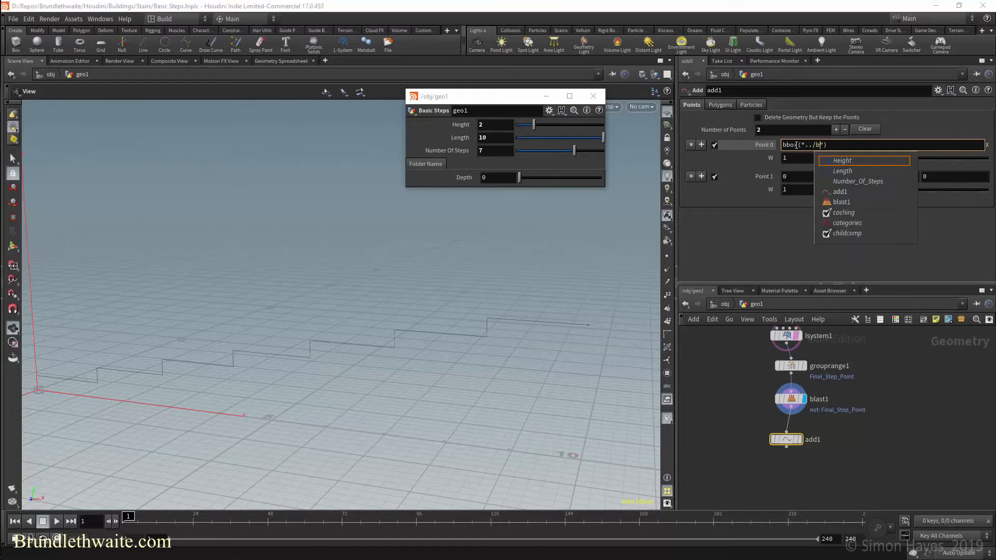
{"action": "type", "text": "last1/"}
{"action": "key", "text": "Right"}
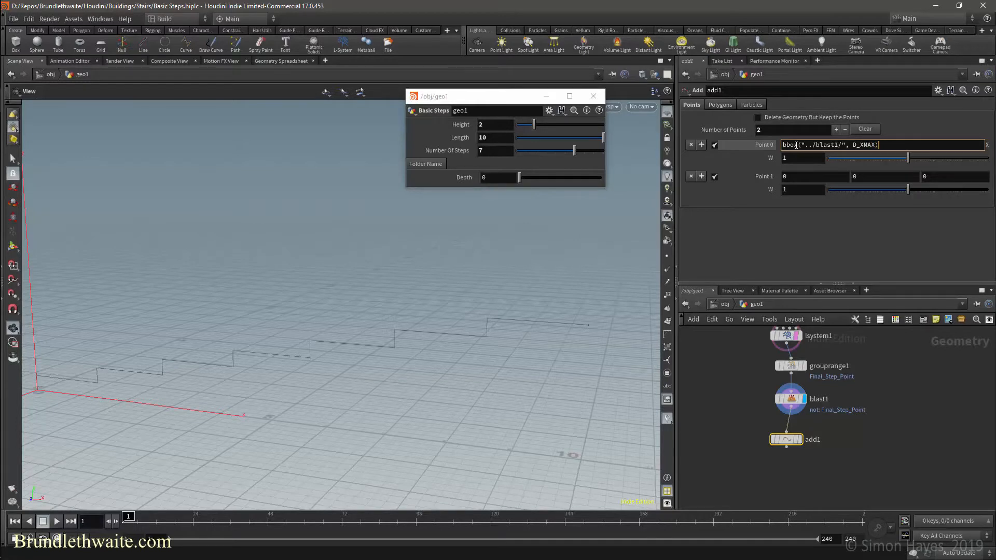
Set the Add node's polygons to By Group with all points and display add1 aligned below blast1
{"action": "key", "text": "Return"}
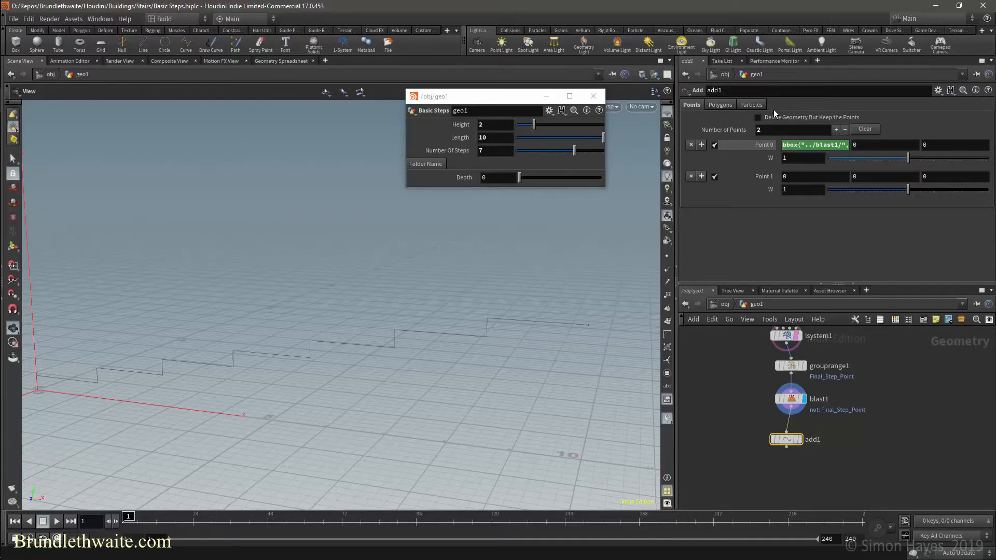
{"action": "left_click_drag", "start_coordinate": [792, 440], "coordinate": [806, 437]}
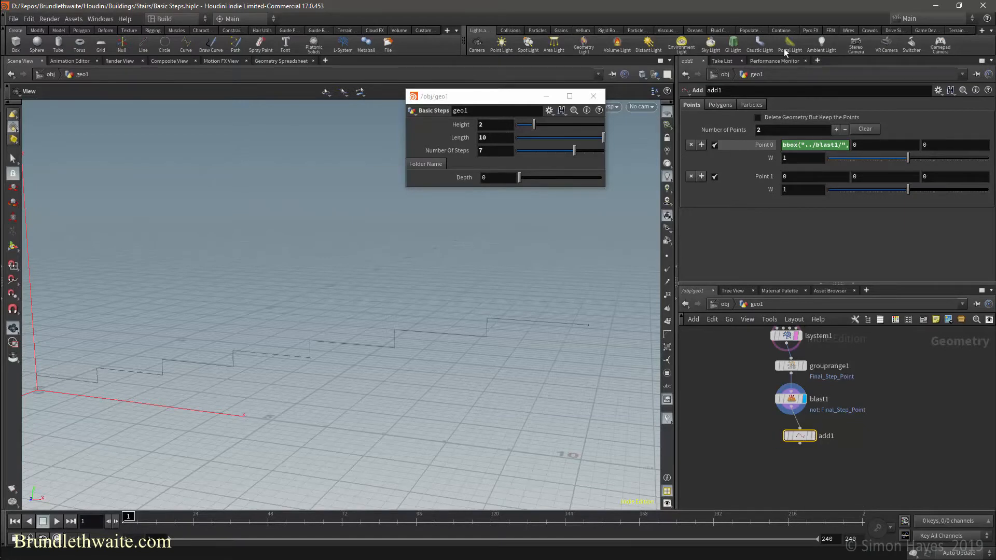
{"action": "left_click", "coordinate": [727, 104]}
{"action": "left_click", "coordinate": [747, 133]}
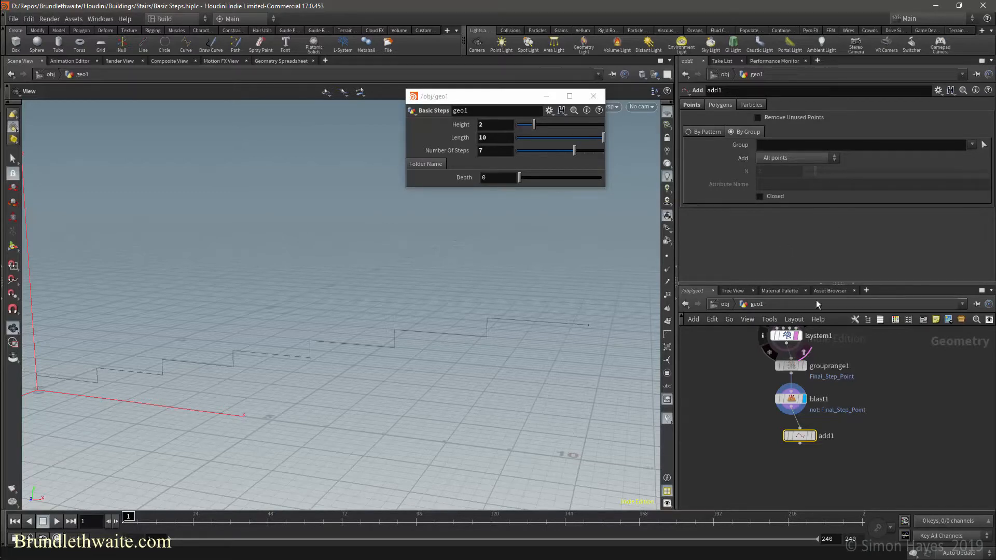
{"action": "left_click", "coordinate": [817, 438]}
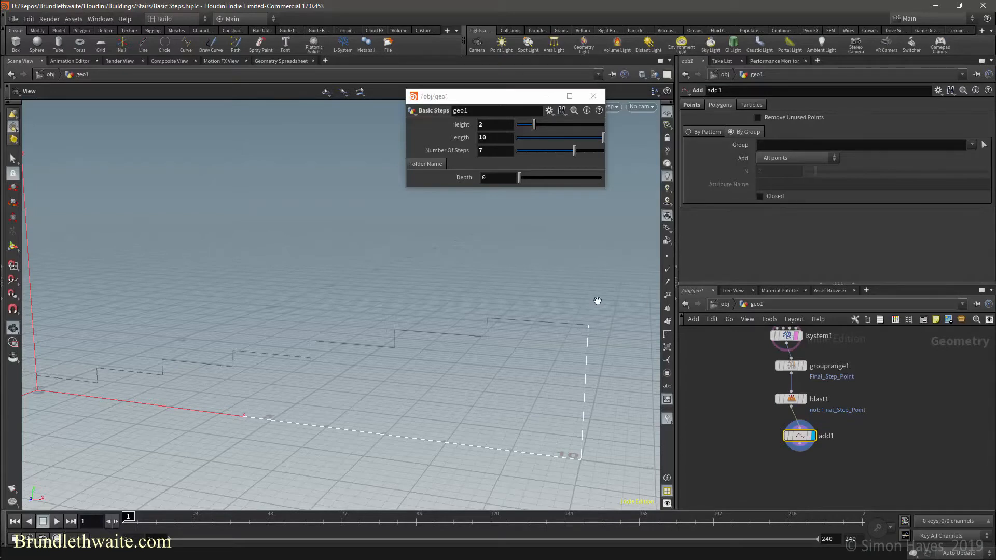
{"action": "left_click", "coordinate": [696, 103]}
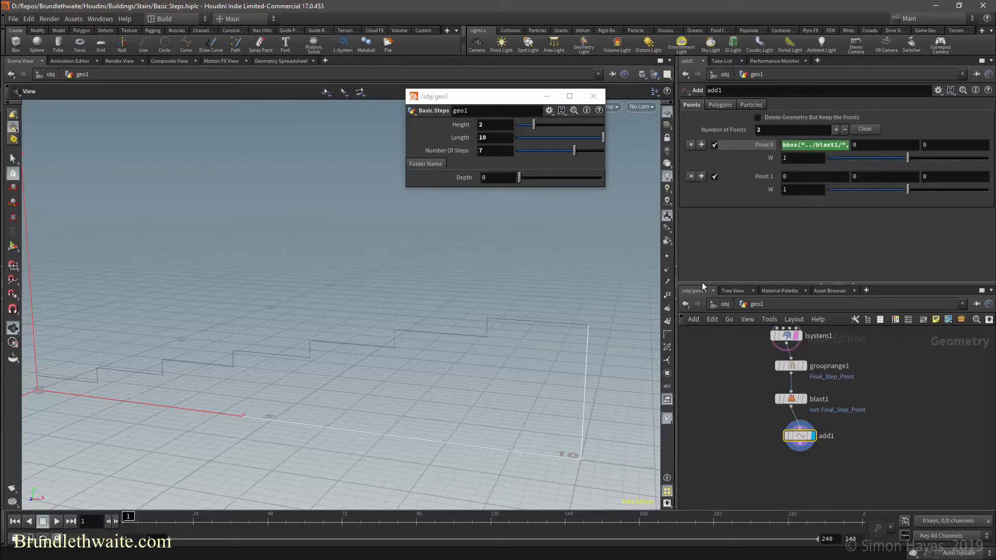
{"action": "left_click_drag", "start_coordinate": [513, 393], "coordinate": [322, 356]}
{"action": "left_click_drag", "start_coordinate": [799, 436], "coordinate": [791, 433]}
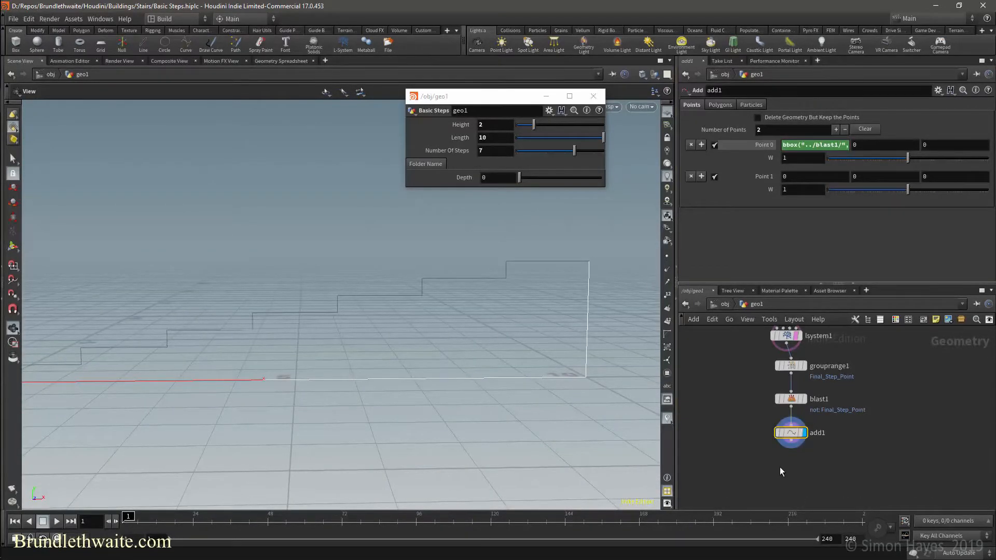
Add a Fuse node below add1, connected to its output and displayed
{"action": "left_click", "coordinate": [805, 468]}
{"action": "key", "text": "Tab"}
{"action": "type", "text": "fuse"}
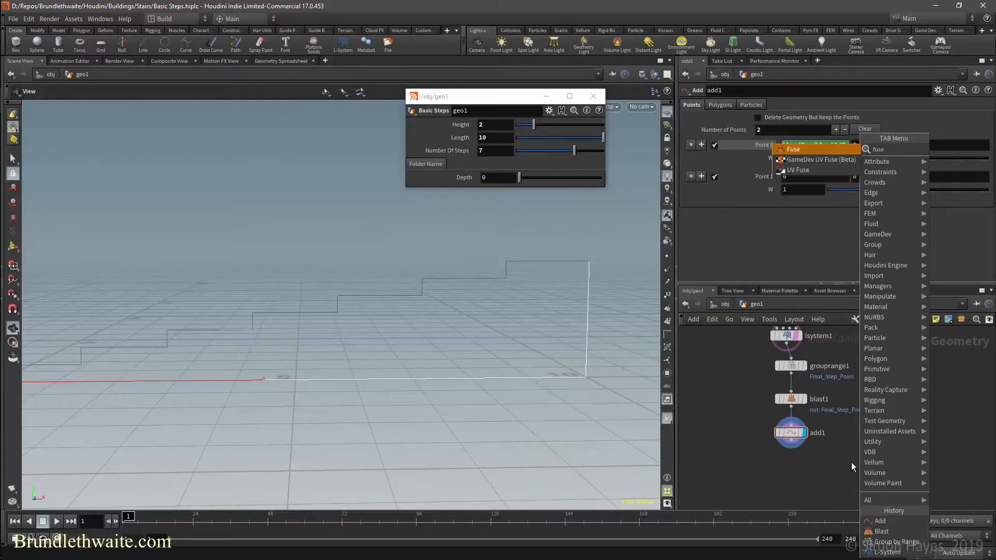
{"action": "key", "text": "Return"}
{"action": "left_click", "coordinate": [792, 459]}
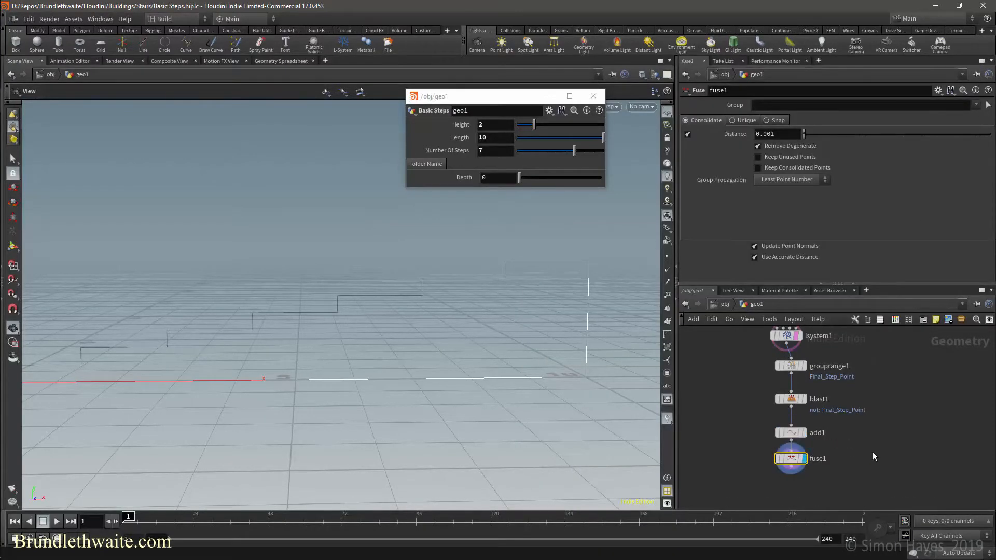
Place an unconnected Switch node in the network below fuse1
{"action": "scroll", "coordinate": [862, 483], "scroll_direction": "down", "scroll_amount": 8}
{"action": "middle_click_drag", "start_coordinate": [868, 492], "coordinate": [854, 410]}
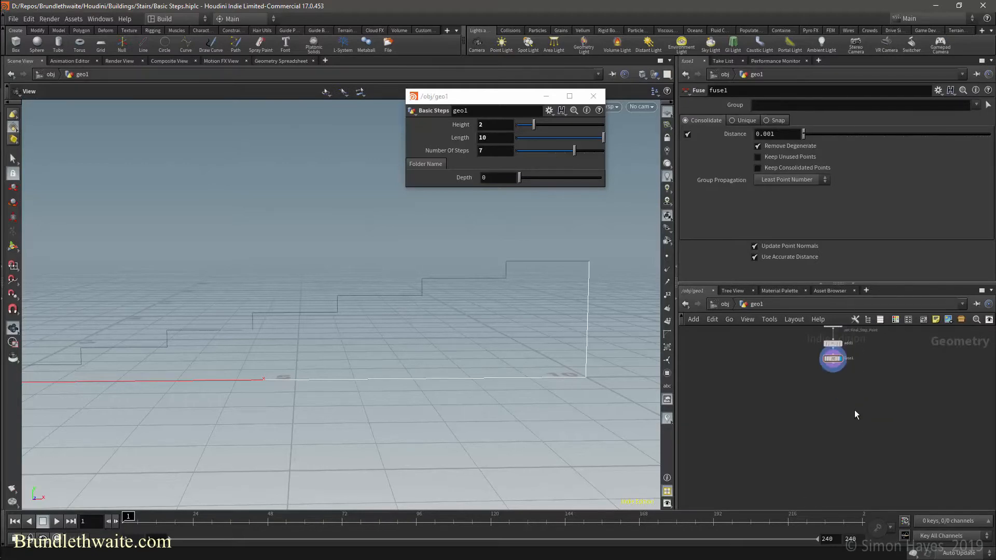
{"action": "key", "text": "Tab"}
{"action": "type", "text": "switch"}
{"action": "key", "text": "Return"}
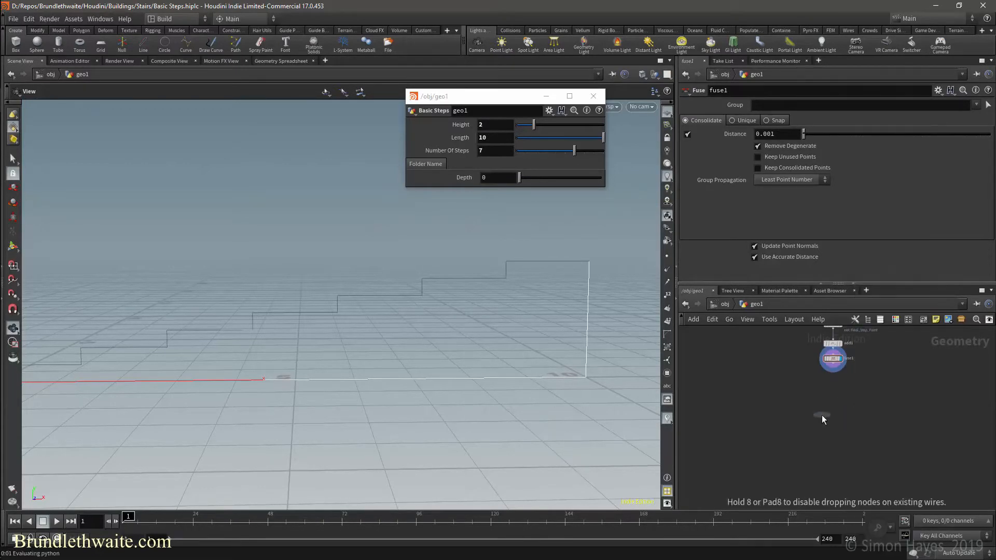
{"action": "left_click", "coordinate": [823, 416]}
{"action": "scroll", "coordinate": [822, 416], "scroll_direction": "up", "scroll_amount": 4}
{"action": "middle_click_drag", "start_coordinate": [858, 387], "coordinate": [829, 471]}
{"action": "left_click_drag", "start_coordinate": [792, 497], "coordinate": [836, 469]}
{"action": "scroll", "coordinate": [843, 390], "scroll_direction": "up", "scroll_amount": 3}
{"action": "scroll", "coordinate": [842, 390], "scroll_direction": "down", "scroll_amount": 3}
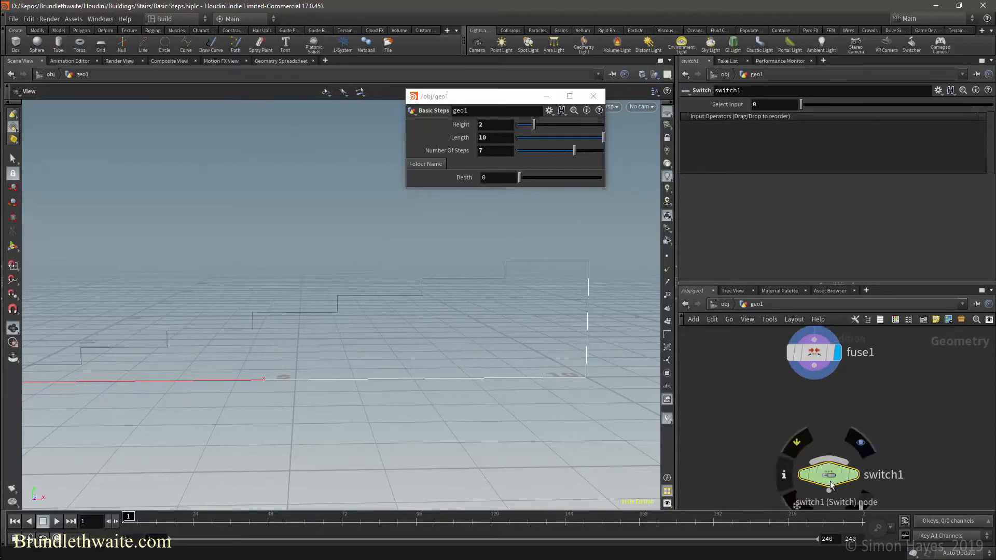
Add a PolyExtrude node between fuse1 and switch1, feed it from the Fuse output and display it
{"action": "key", "text": "Tab"}
{"action": "type", "text": "pu"}
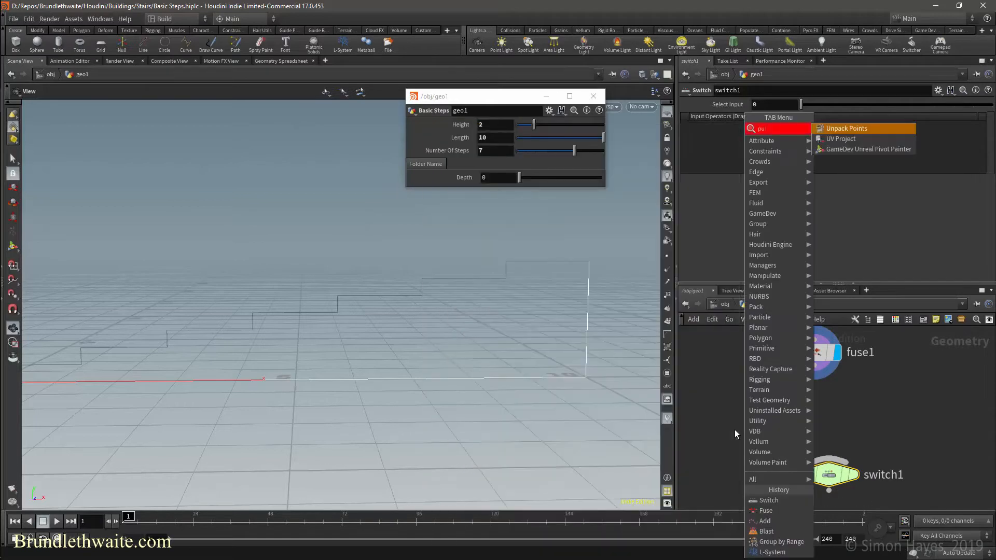
{"action": "key", "text": "BackSpace"}
{"action": "key", "text": "BackSpace"}
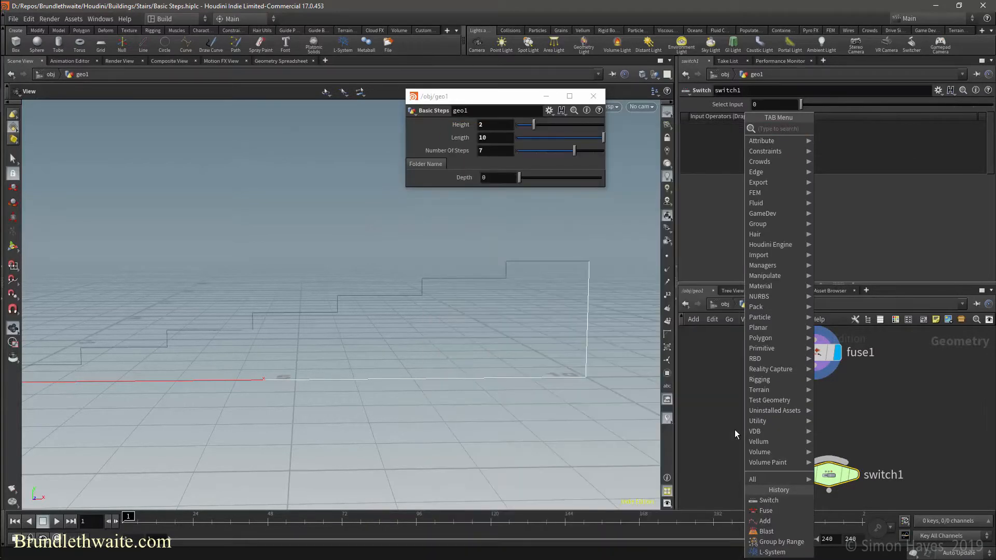
{"action": "type", "text": "ext"}
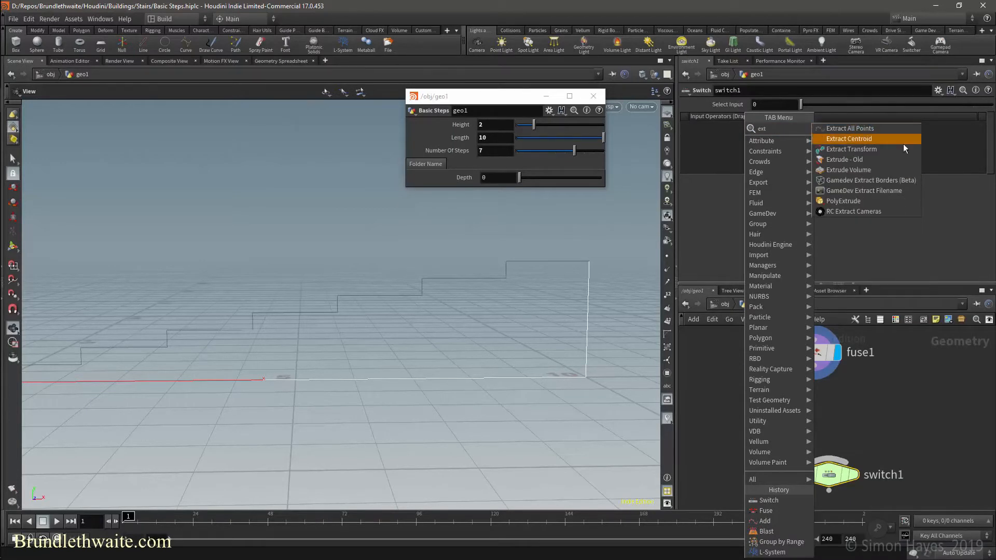
{"action": "left_click", "coordinate": [873, 201]}
{"action": "left_click", "coordinate": [810, 434]}
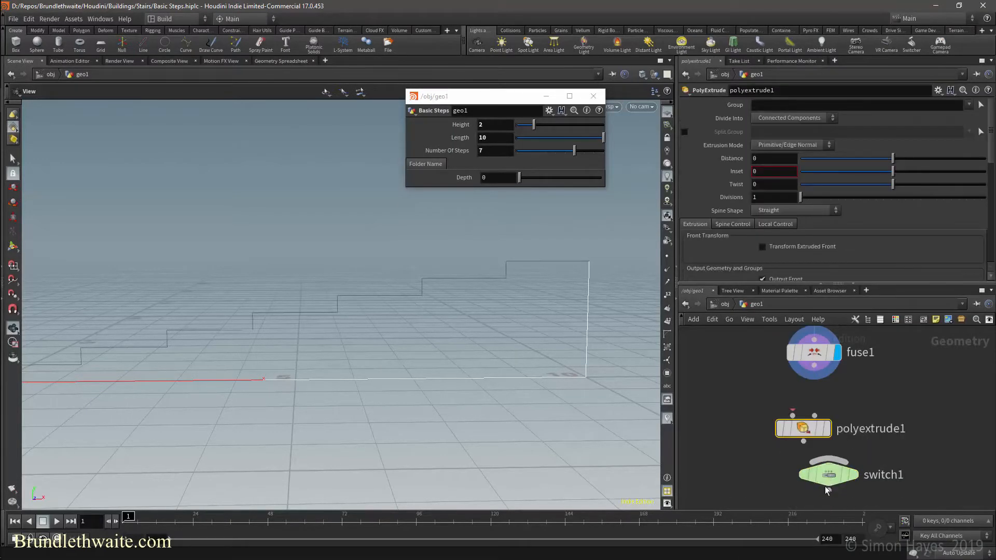
{"action": "scroll", "coordinate": [818, 467], "scroll_direction": "down", "scroll_amount": 2}
{"action": "scroll", "coordinate": [817, 465], "scroll_direction": "down", "scroll_amount": 2}
{"action": "middle_click_drag", "start_coordinate": [881, 425], "coordinate": [937, 429]}
{"action": "mouse_move", "coordinate": [870, 455]}
{"action": "left_mouse_down"}
{"action": "mouse_move", "coordinate": [879, 465]}
{"action": "mouse_move", "coordinate": [873, 454]}
{"action": "left_mouse_up"}
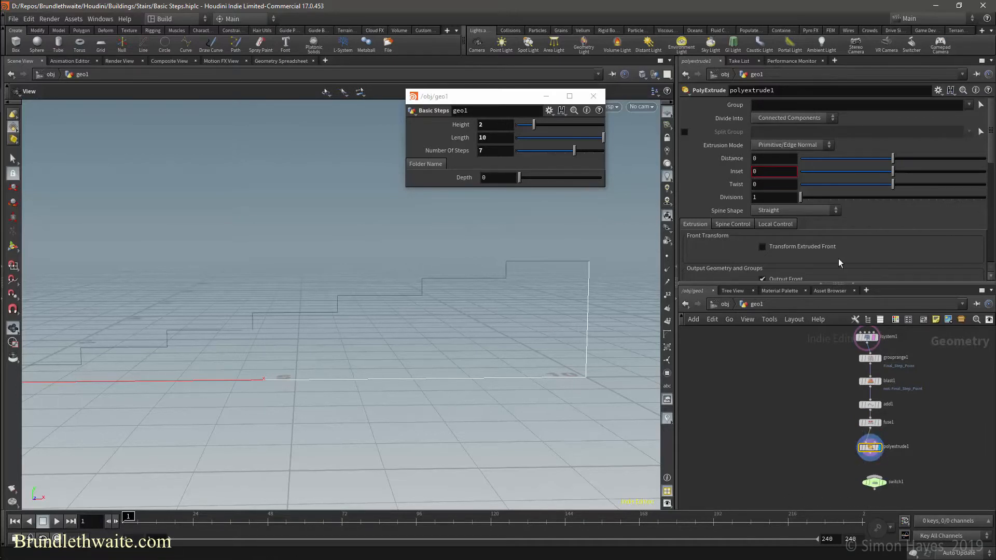
Set the PolyExtrude distance to -0.702 and inspect the extrusion from the stair's end
{"action": "left_click_drag", "start_coordinate": [893, 158], "coordinate": [828, 161]}
{"action": "left_click_drag", "start_coordinate": [356, 211], "coordinate": [340, 265]}
{"action": "left_click_drag", "start_coordinate": [263, 212], "coordinate": [300, 176]}
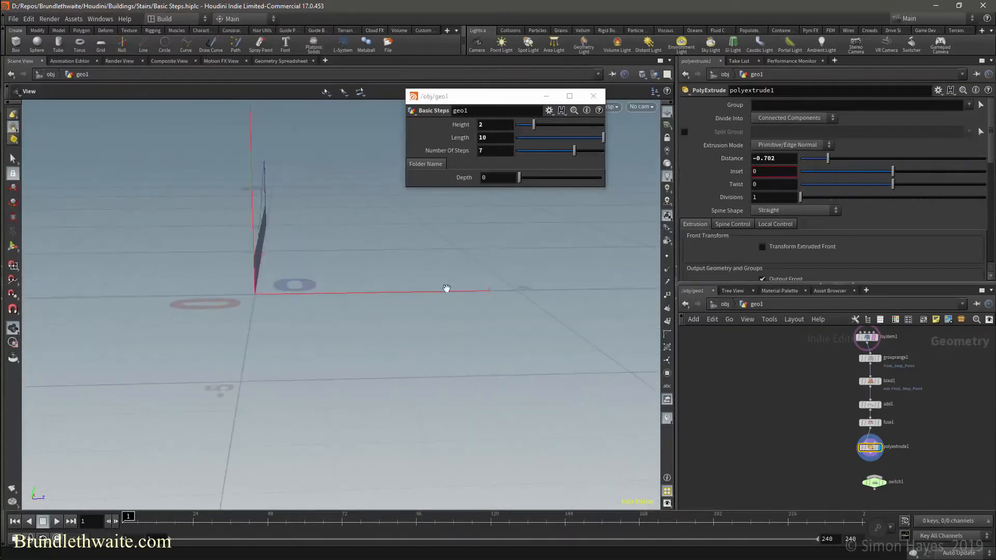
Insert a Merge node between add1 and fuse1, connect lsystem1 to it and order lsystem1 before add1
{"action": "scroll", "coordinate": [862, 404], "scroll_direction": "up", "scroll_amount": 2}
{"action": "middle_click_drag", "start_coordinate": [932, 404], "coordinate": [932, 444]}
{"action": "key", "text": "Tab"}
{"action": "type", "text": "merge"}
{"action": "key", "text": "Return"}
{"action": "left_click", "coordinate": [874, 461]}
{"action": "left_click_drag", "start_coordinate": [874, 460], "coordinate": [871, 471]}
{"action": "left_click_drag", "start_coordinate": [868, 361], "coordinate": [869, 475]}
{"action": "left_click_drag", "start_coordinate": [690, 121], "coordinate": [690, 111]}
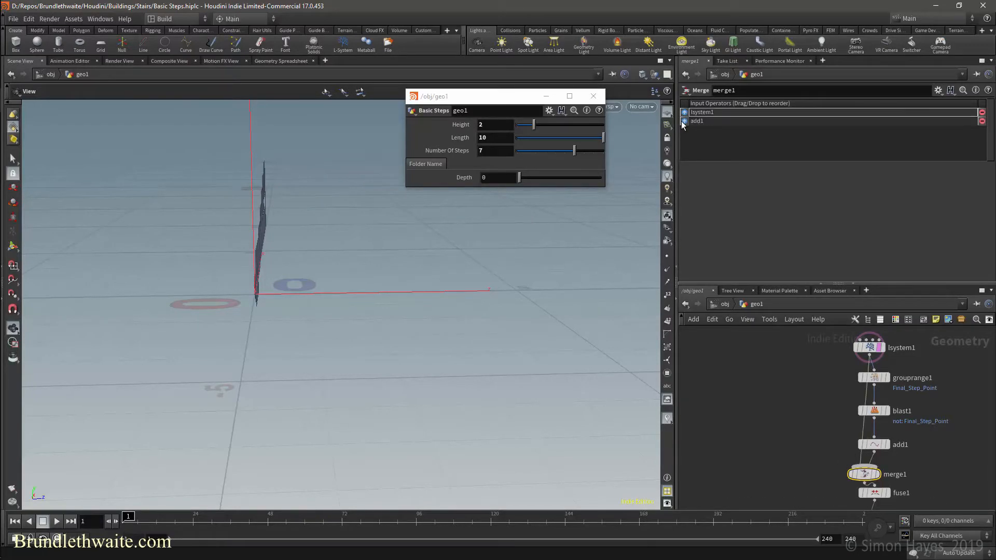
Add a dot to the wire from lsystem1 to merge1 and separate it from the grouprange1, blast1 and add1 branch
{"action": "left_click", "coordinate": [867, 401], "text": "alt"}
{"action": "left_click_drag", "start_coordinate": [867, 401], "coordinate": [824, 368]}
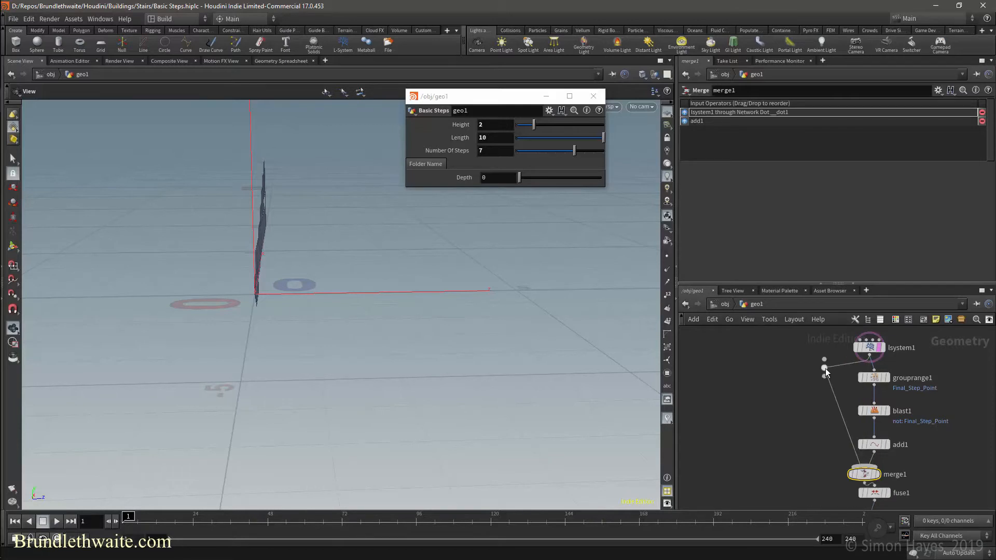
{"action": "left_click_drag", "start_coordinate": [913, 378], "coordinate": [876, 445]}
{"action": "left_click", "coordinate": [947, 349]}
{"action": "left_click_drag", "start_coordinate": [917, 369], "coordinate": [860, 456]}
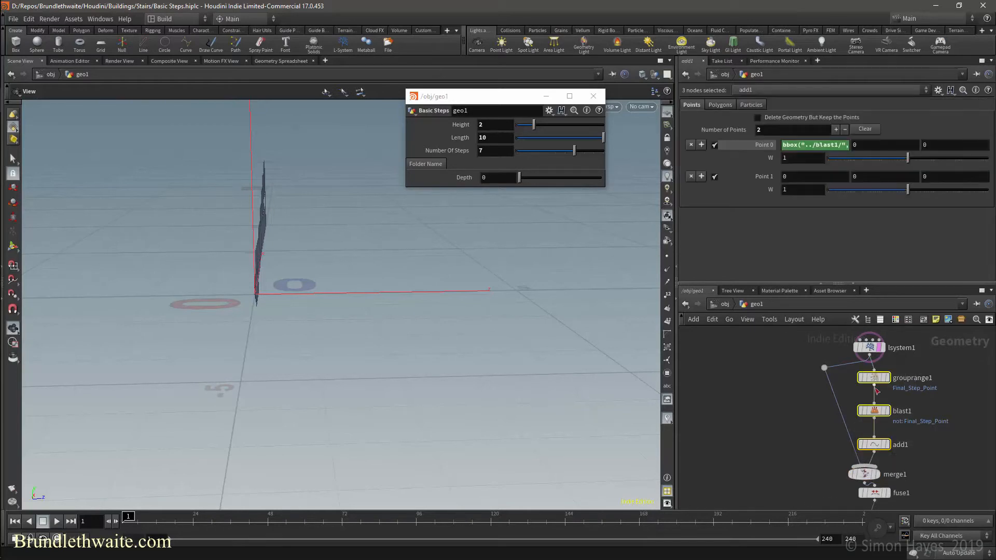
{"action": "left_click_drag", "start_coordinate": [876, 382], "coordinate": [896, 381]}
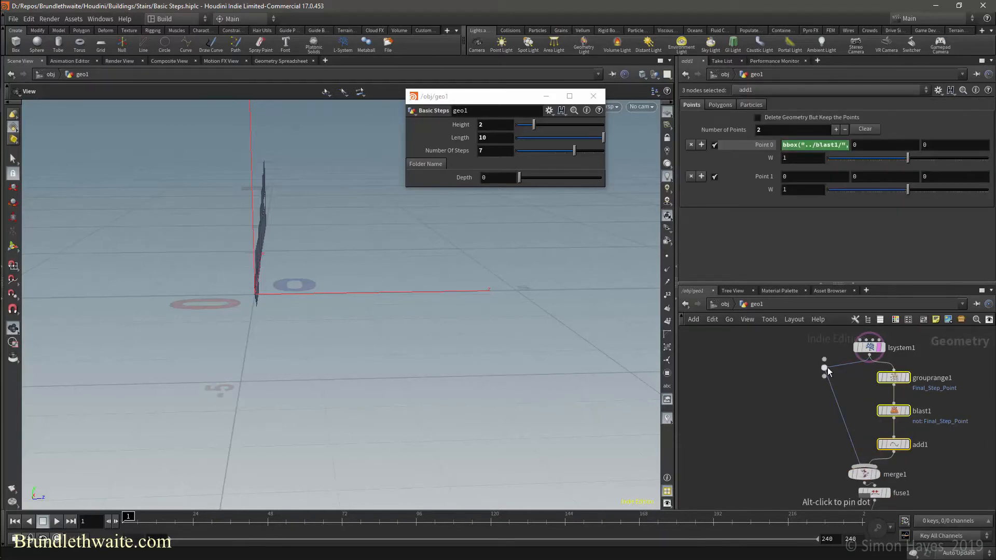
{"action": "left_click_drag", "start_coordinate": [827, 368], "coordinate": [862, 380]}
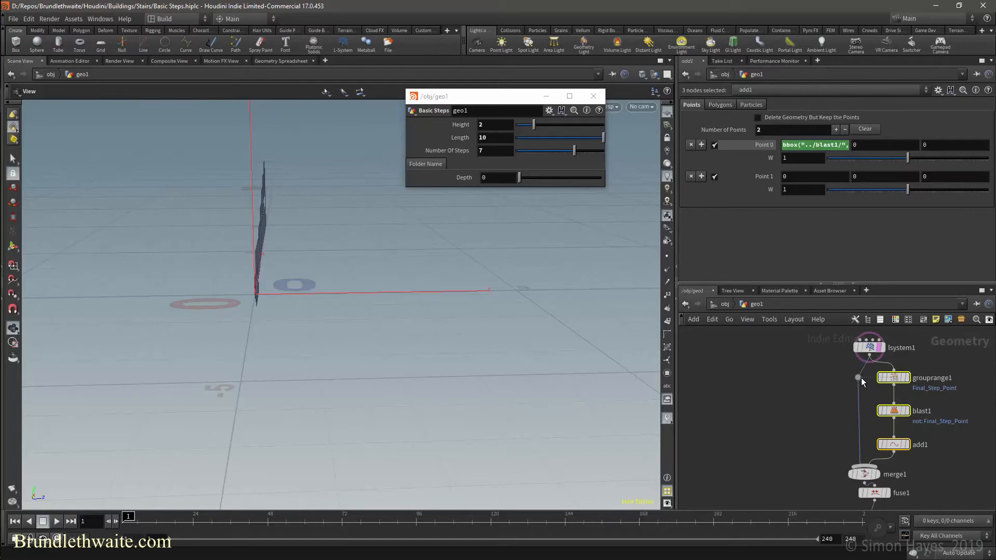
Align the nodes below merge1, connect polyextrude1 to switch1 and view the extruded stair at an angle
{"action": "middle_click_drag", "start_coordinate": [939, 462], "coordinate": [953, 362]}
{"action": "left_click_drag", "start_coordinate": [899, 390], "coordinate": [891, 395]}
{"action": "left_click_drag", "start_coordinate": [903, 439], "coordinate": [899, 460]}
{"action": "left_click_drag", "start_coordinate": [900, 416], "coordinate": [891, 416]}
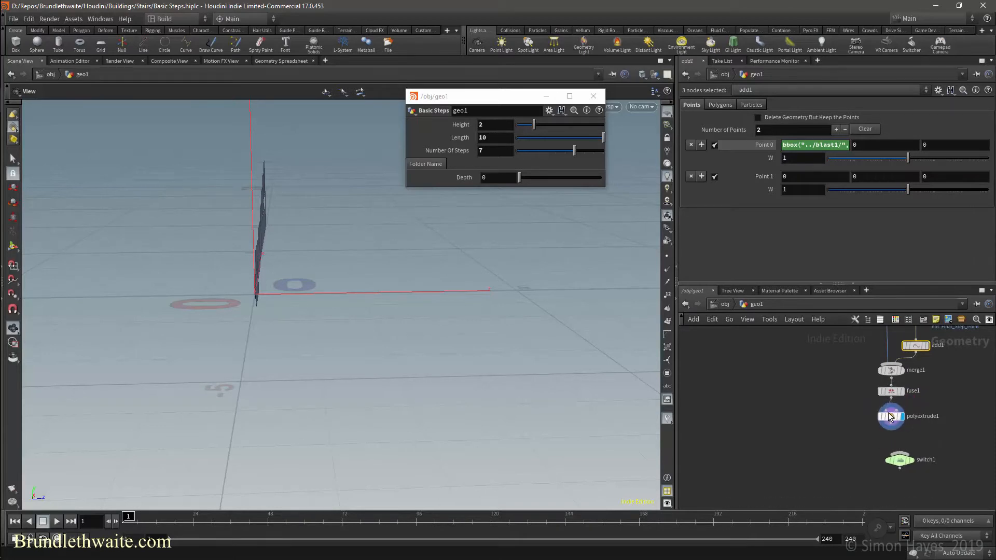
{"action": "left_click_drag", "start_coordinate": [407, 236], "coordinate": [356, 466]}
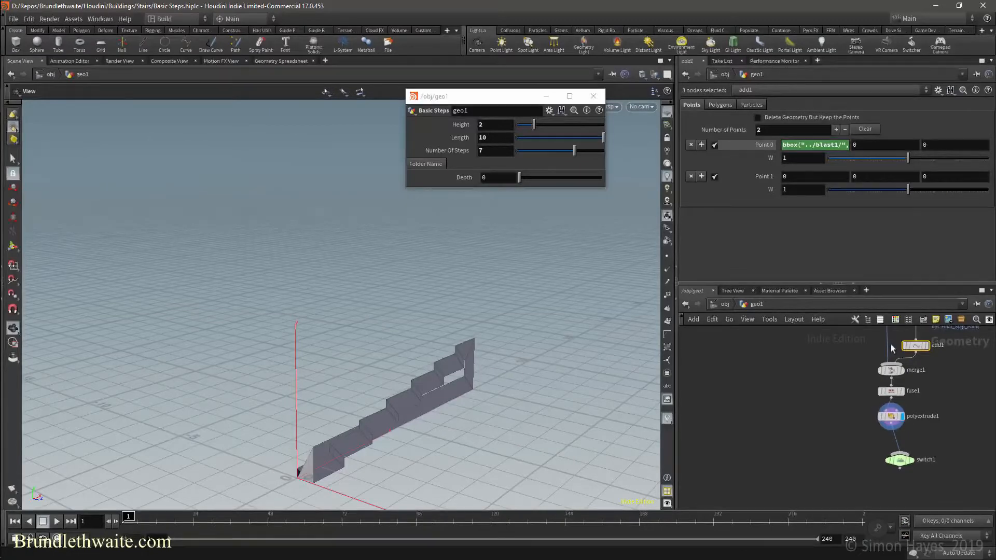
Set the PolyExtrude node's extrusion mode to Point Normal
{"action": "left_click", "coordinate": [890, 418]}
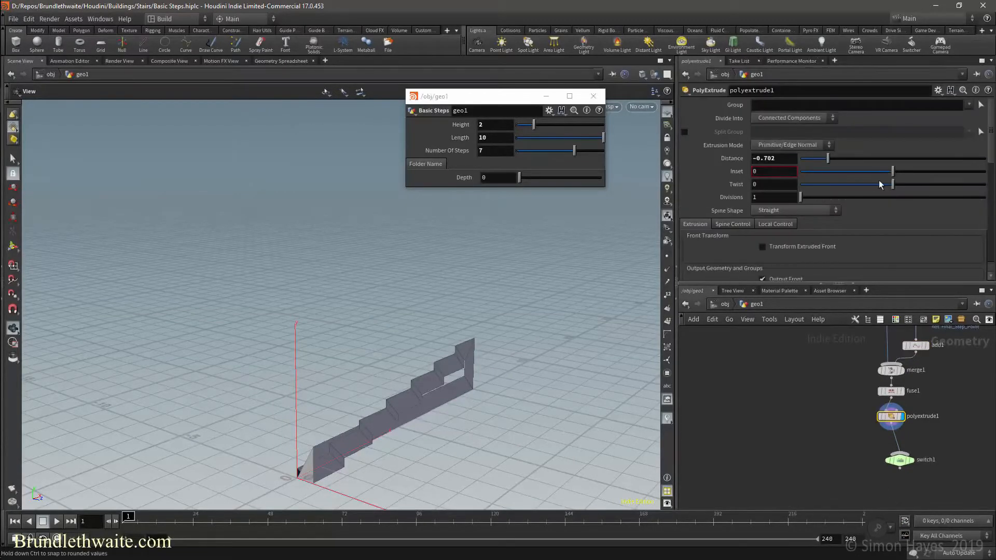
{"action": "left_click", "coordinate": [811, 146]}
{"action": "left_click", "coordinate": [798, 165]}
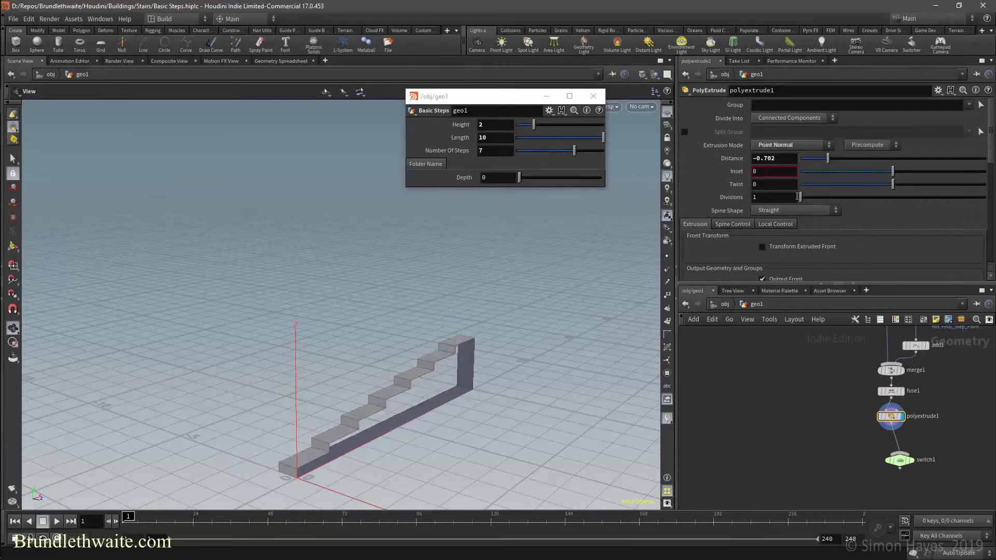
{"action": "left_click_drag", "start_coordinate": [439, 391], "coordinate": [497, 390]}
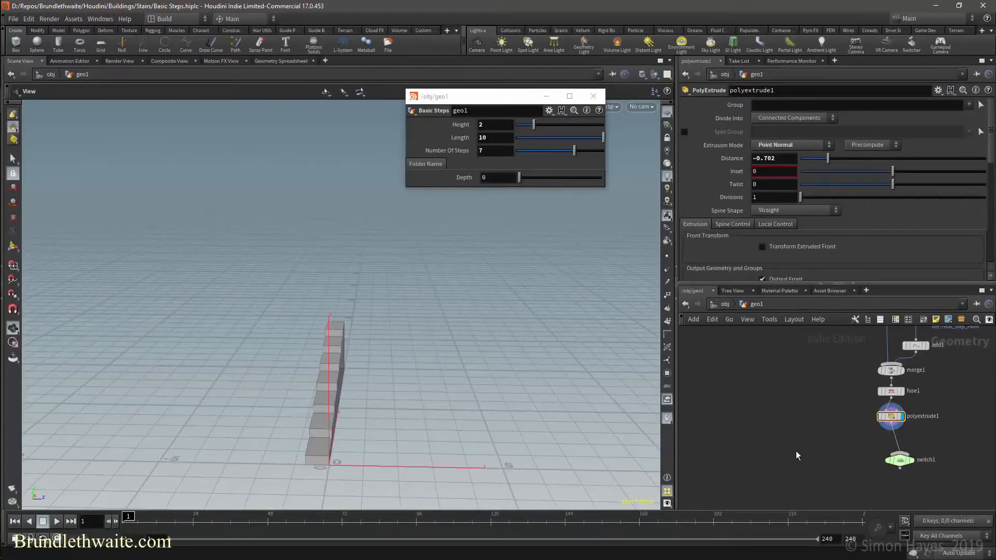
Insert a Transform node between fuse1 and polyextrude1
{"action": "key", "text": "Tab"}
{"action": "type", "text": "tra"}
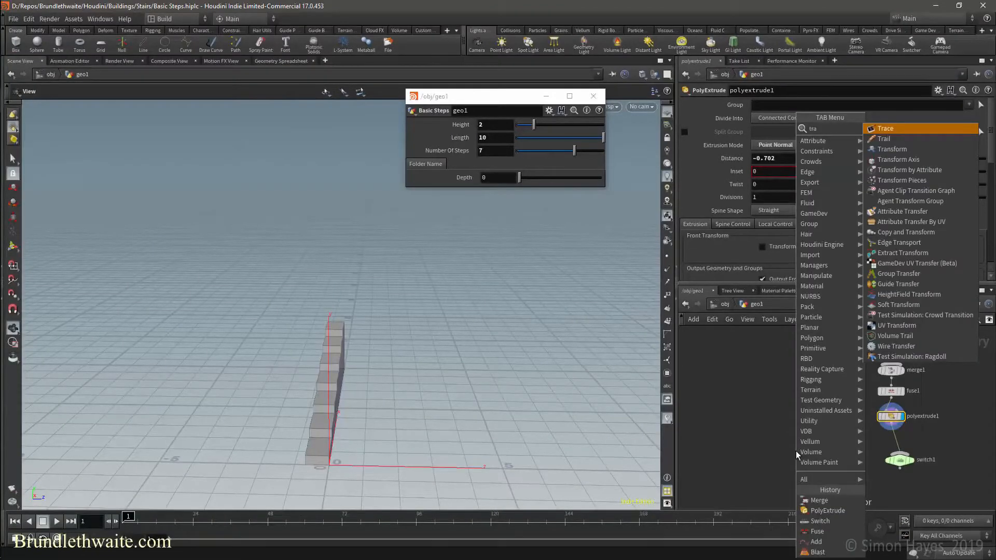
{"action": "key", "text": "Down"}
{"action": "key", "text": "Return"}
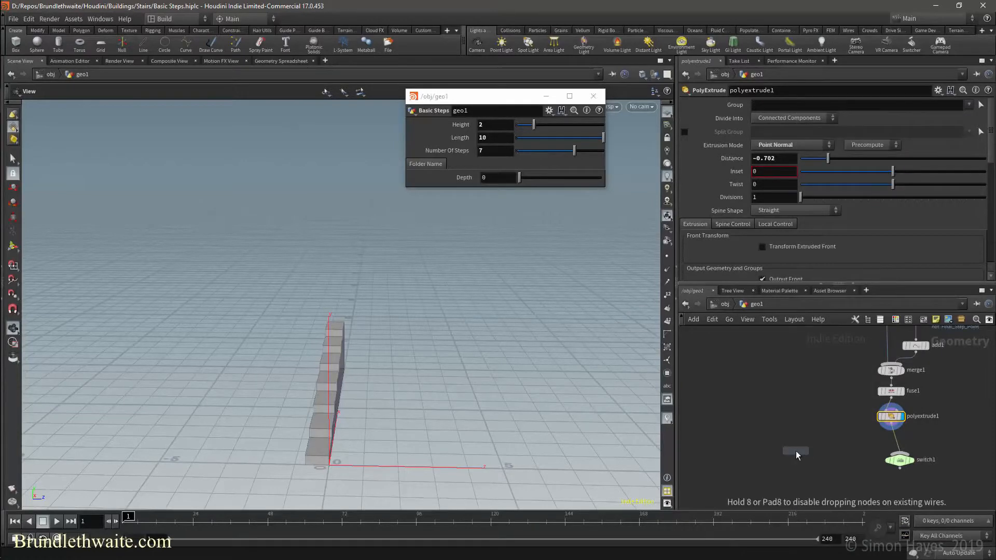
{"action": "left_click", "coordinate": [871, 437]}
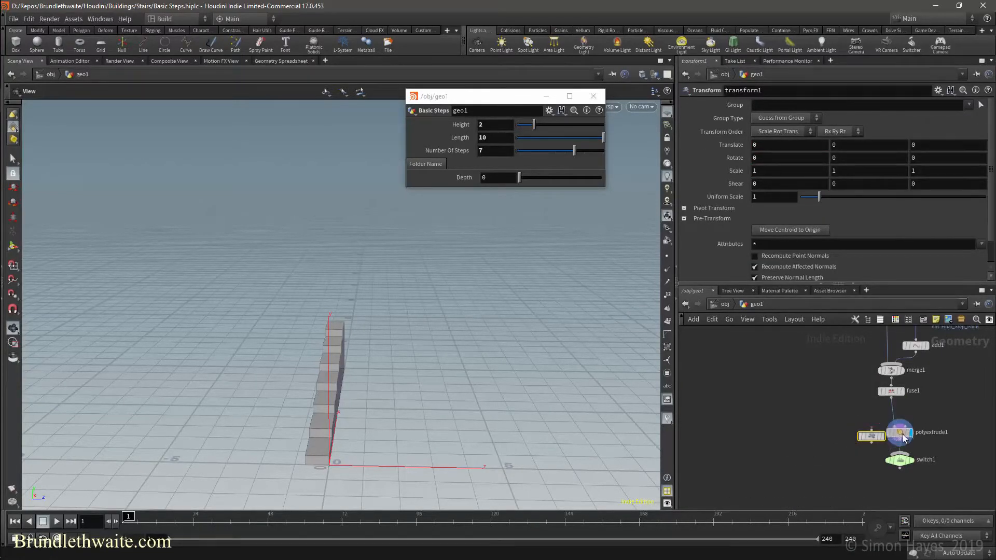
{"action": "mouse_move", "coordinate": [876, 437]}
{"action": "left_mouse_down"}
{"action": "mouse_move", "coordinate": [892, 418]}
{"action": "mouse_move", "coordinate": [892, 440]}
{"action": "left_mouse_up"}
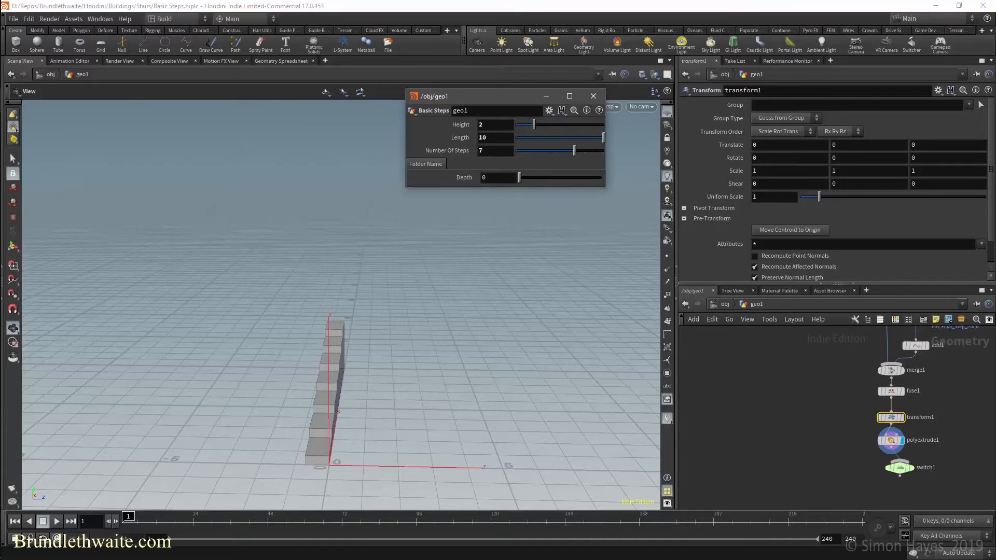
Link the Transform node's Z translation to the asset's Depth by relative reference and halve it: ch("../parm4")/2
{"action": "left_click_drag", "start_coordinate": [944, 148], "coordinate": [944, 150]}
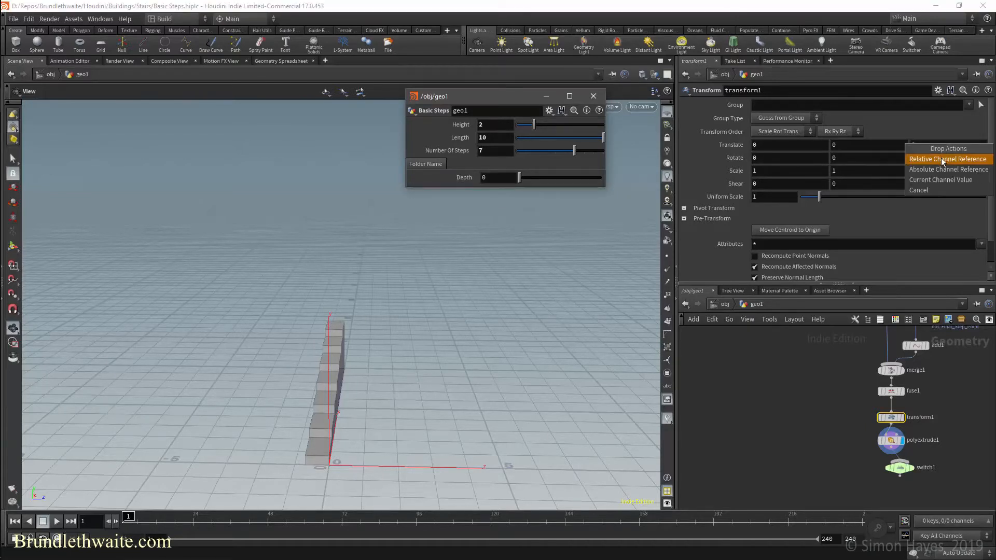
{"action": "left_click", "coordinate": [943, 159]}
{"action": "left_click", "coordinate": [973, 145]}
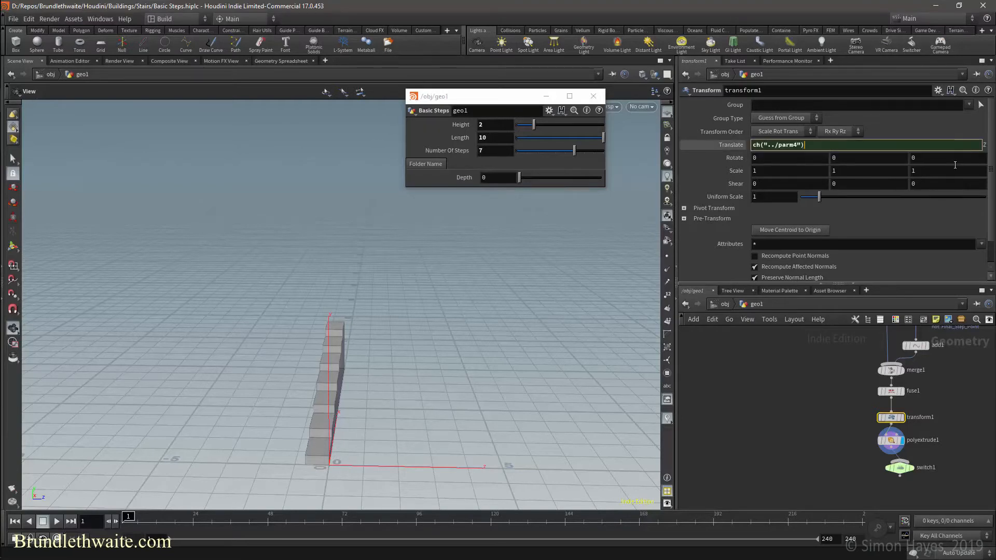
{"action": "type", "text": "/2"}
{"action": "key", "text": "Return"}
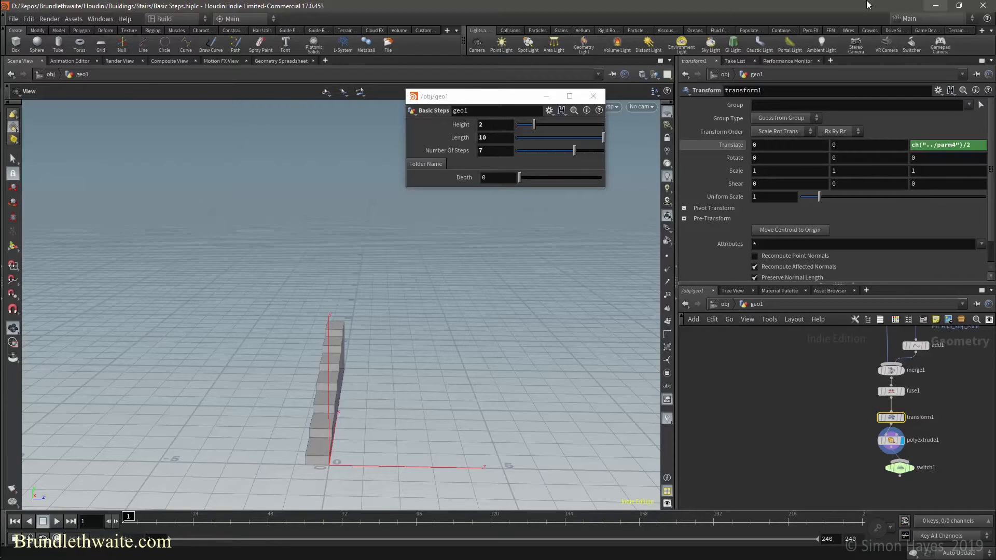
Display transform1 and set the asset's Depth to 1.85 to test the profile's offset
{"action": "left_click", "coordinate": [903, 420]}
{"action": "left_click_drag", "start_coordinate": [367, 374], "coordinate": [407, 386]}
{"action": "left_click_drag", "start_coordinate": [521, 178], "coordinate": [534, 179]}
{"action": "left_click_drag", "start_coordinate": [471, 352], "coordinate": [478, 294]}
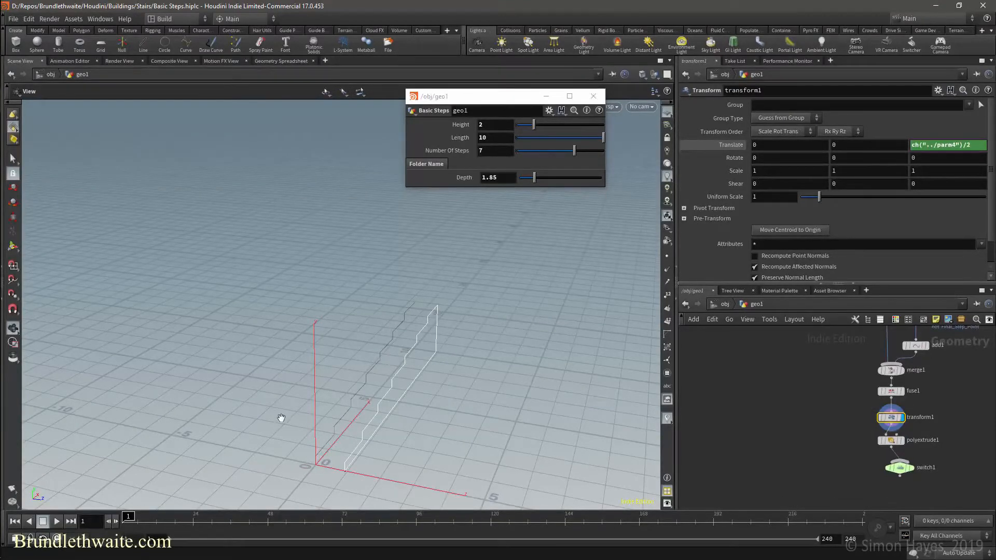
Link polyextrude1's Distance to the asset's Depth by relative reference, negate it as -ch("../parm4"), and display the node
{"action": "left_click", "coordinate": [891, 440]}
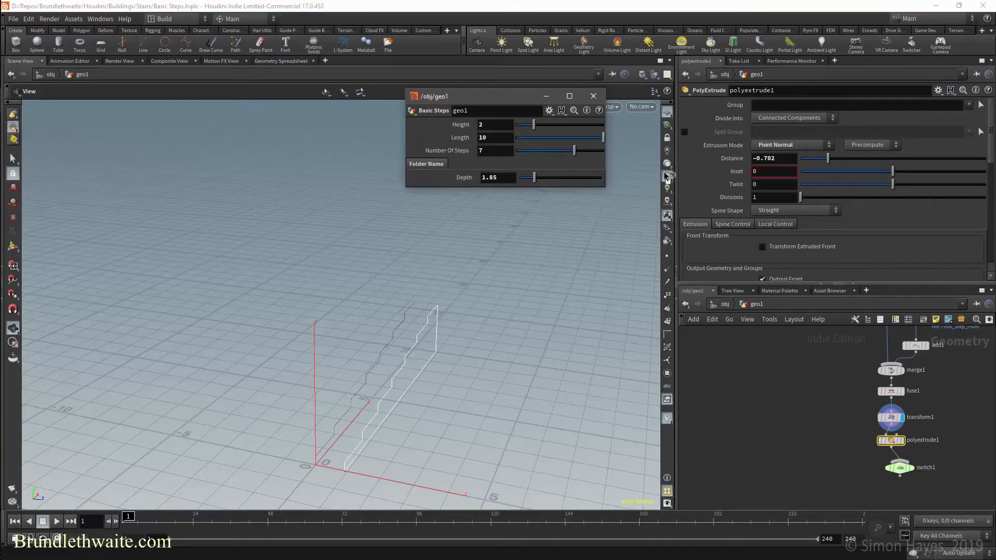
{"action": "left_click_drag", "start_coordinate": [732, 159], "coordinate": [753, 157]}
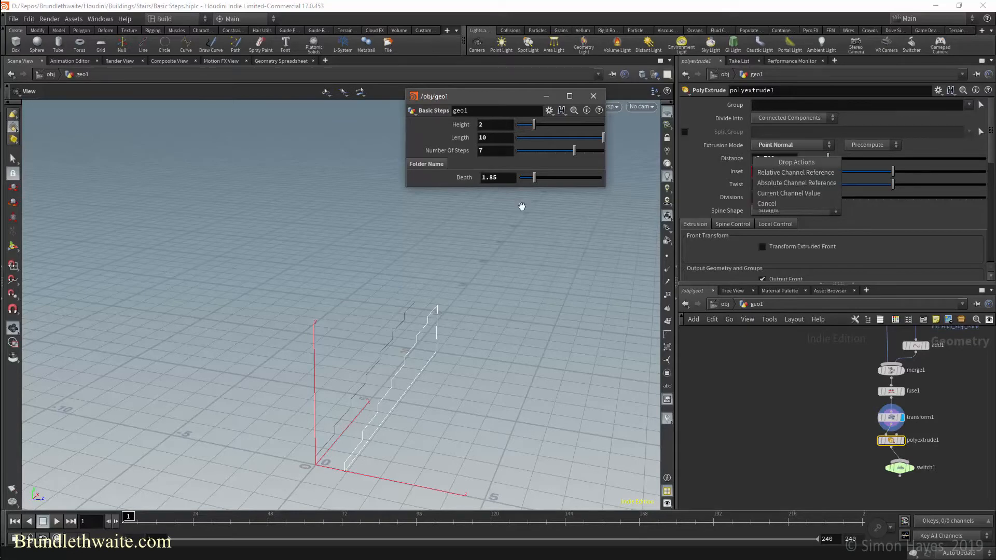
{"action": "left_click", "coordinate": [795, 172]}
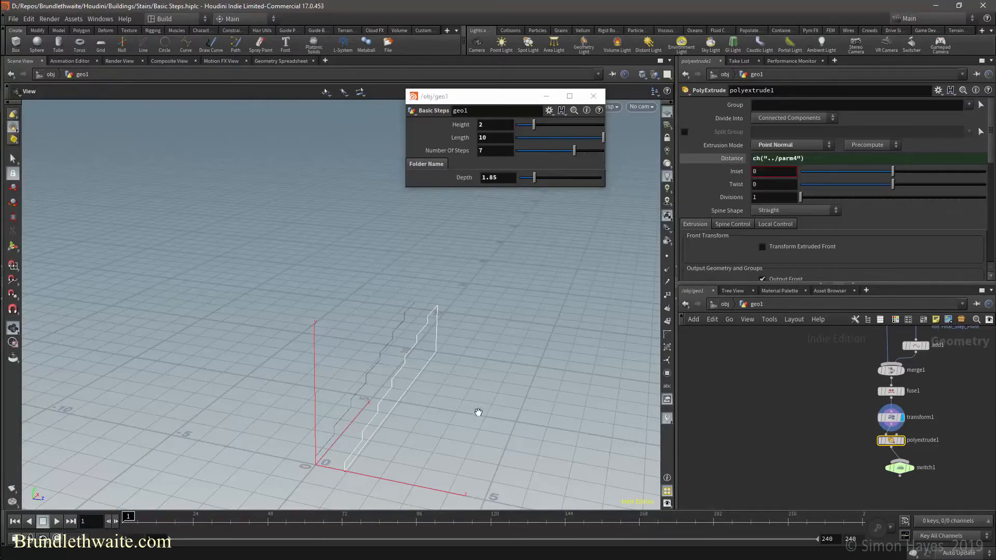
{"action": "left_click", "coordinate": [902, 440]}
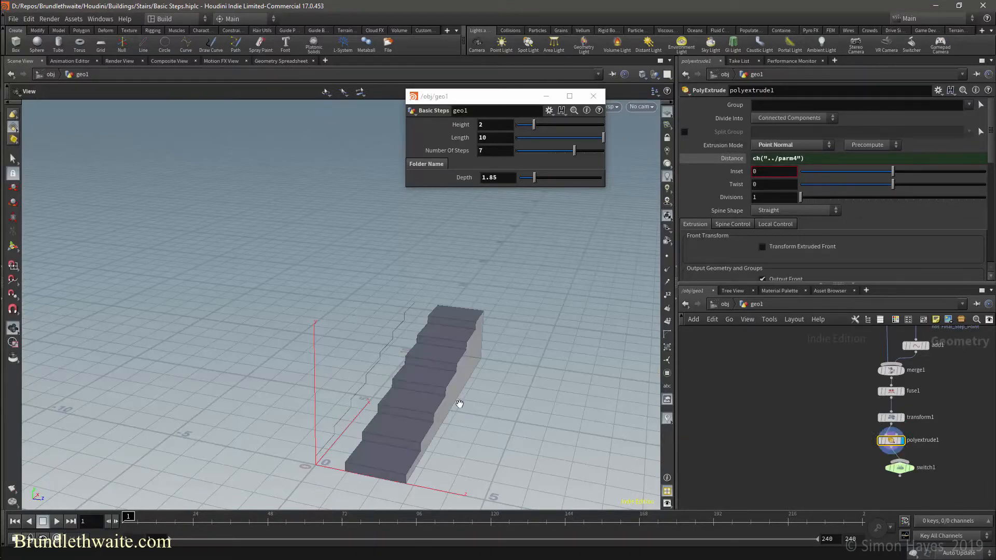
{"action": "left_click", "coordinate": [753, 160]}
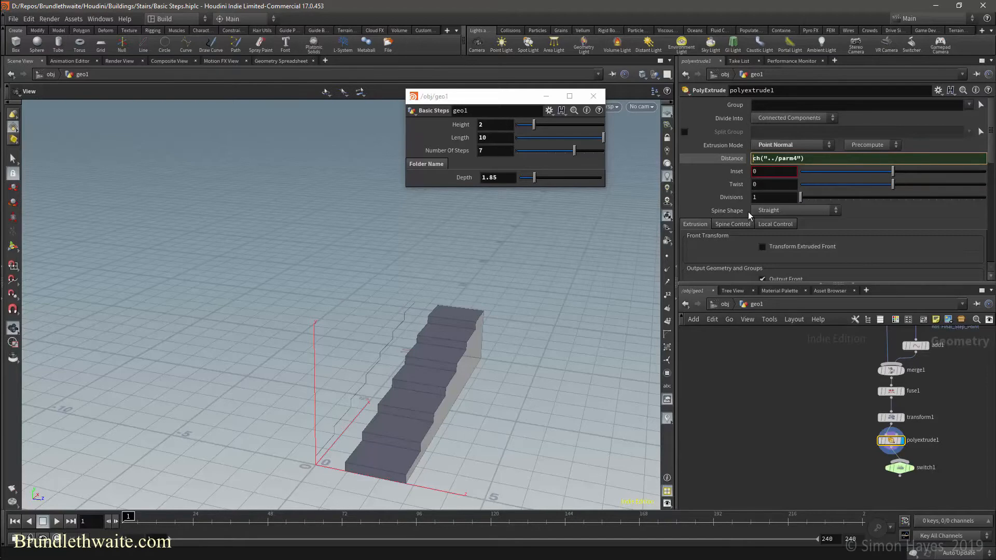
{"action": "type", "text": "-"}
{"action": "key", "text": "Return"}
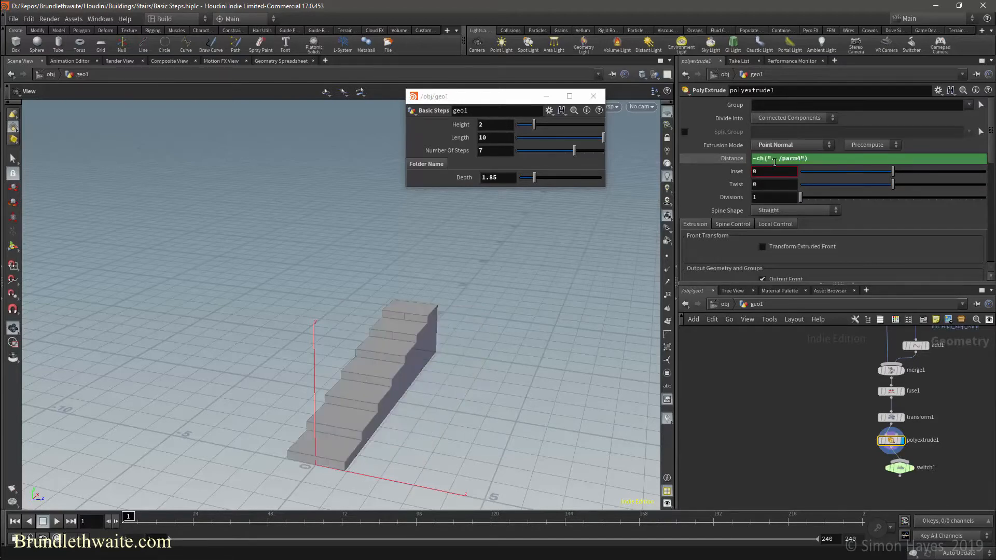
Insert a PolyFill node between polyextrude1 and switch1 to cap the open sides of the staircase, and display it
{"action": "left_click", "coordinate": [899, 418]}
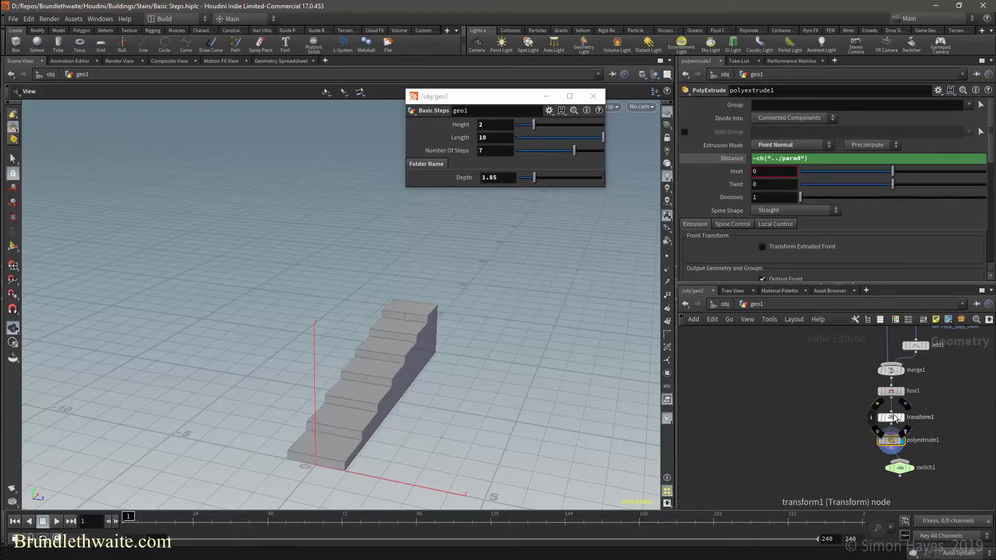
{"action": "left_click_drag", "start_coordinate": [488, 384], "coordinate": [434, 387]}
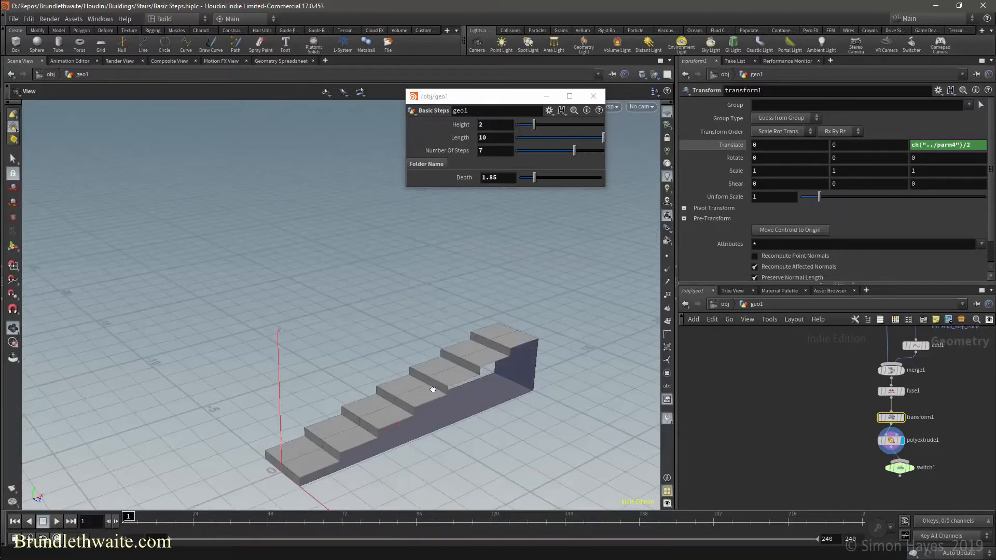
{"action": "middle_click_drag", "start_coordinate": [469, 413], "coordinate": [423, 358]}
{"action": "left_click_drag", "start_coordinate": [901, 469], "coordinate": [893, 493]}
{"action": "right_click", "coordinate": [896, 432]}
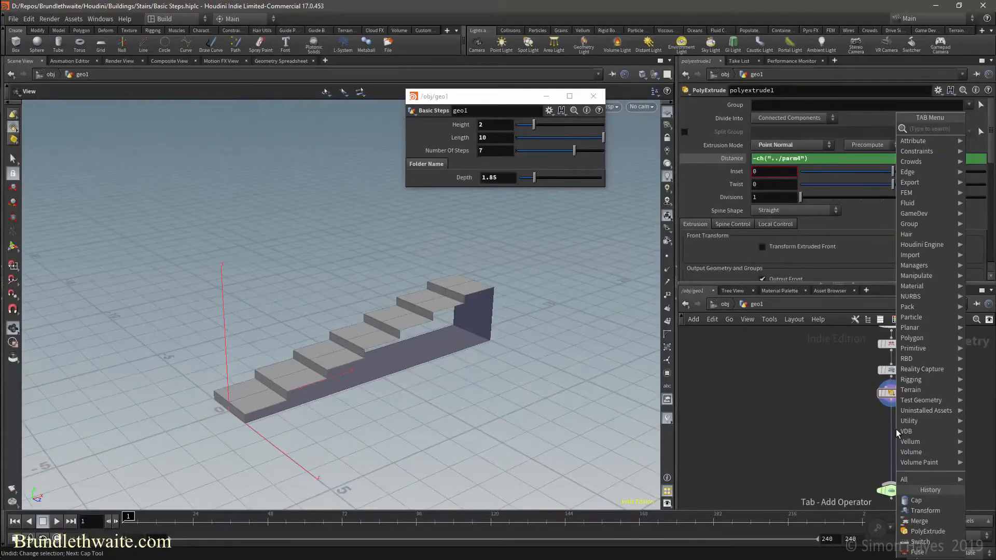
{"action": "type", "text": "polyca"}
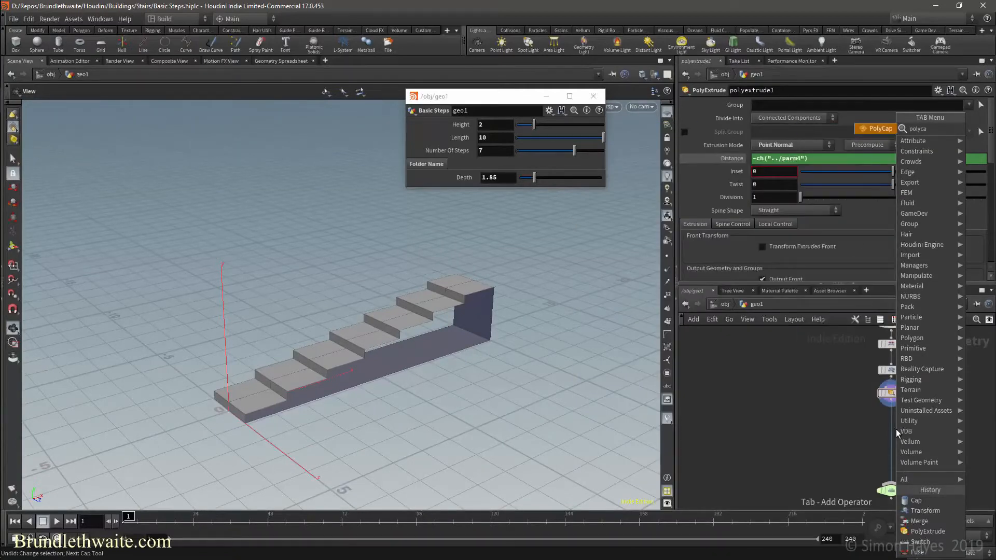
{"action": "key", "text": "Return"}
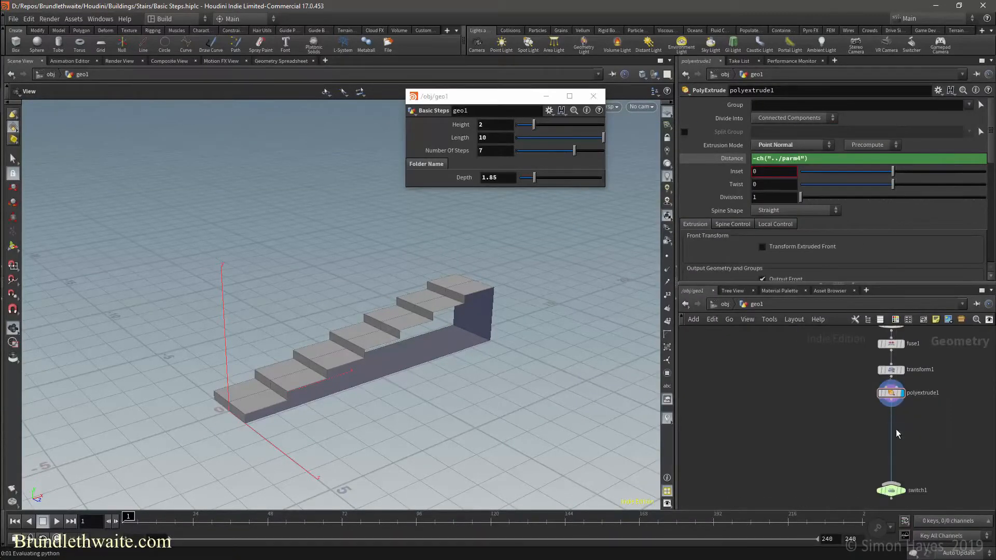
{"action": "left_click", "coordinate": [893, 428]}
{"action": "left_click_drag", "start_coordinate": [892, 430], "coordinate": [888, 428]}
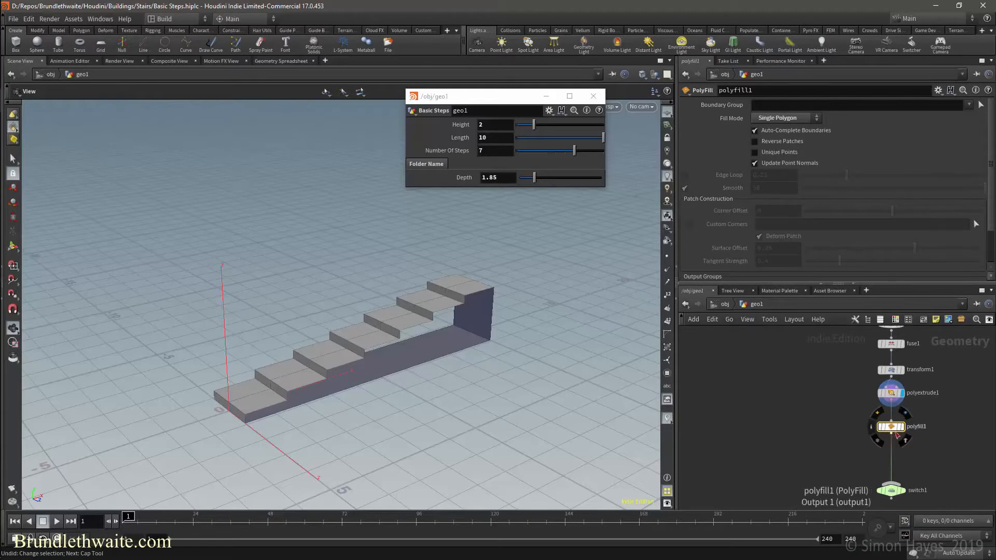
{"action": "left_click", "coordinate": [903, 428]}
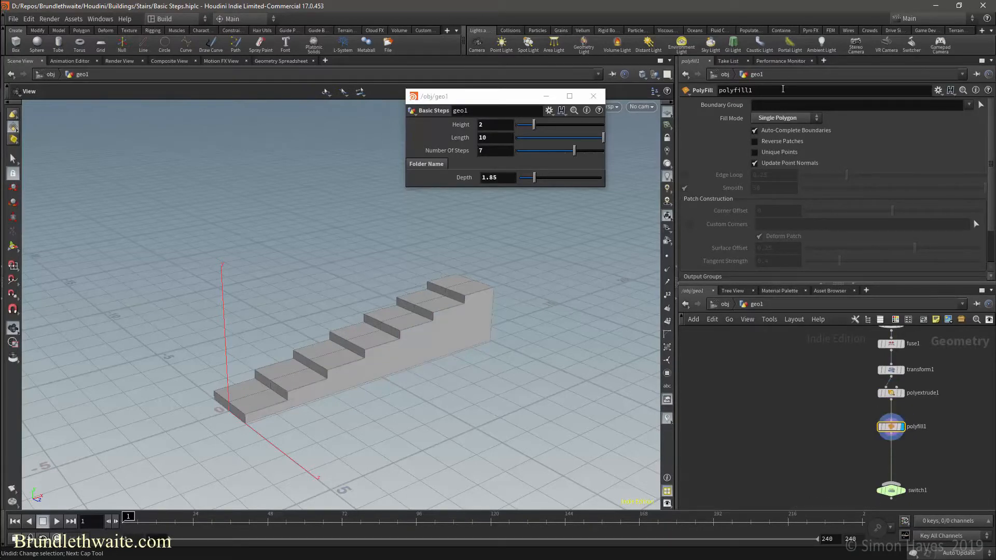
Set polyfill1's fill mode to Triangles
{"action": "left_click", "coordinate": [785, 117]}
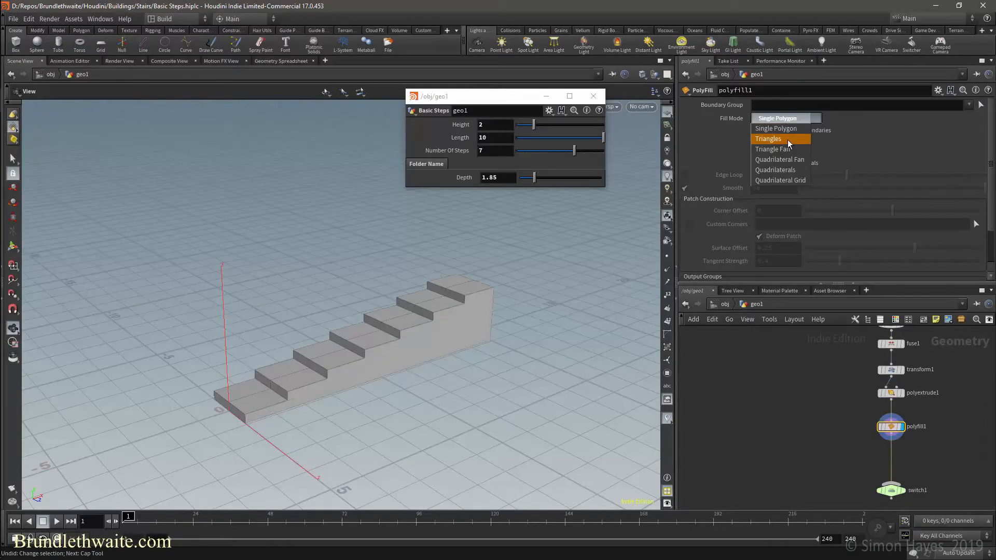
{"action": "left_click", "coordinate": [788, 139]}
{"action": "left_click_drag", "start_coordinate": [424, 355], "coordinate": [411, 331], "text": "alt"}
Set the asset's Depth to 4.2 and Height to 2.69 to test the capped staircase
{"action": "scroll", "coordinate": [409, 329], "scroll_direction": "up", "scroll_amount": 5}
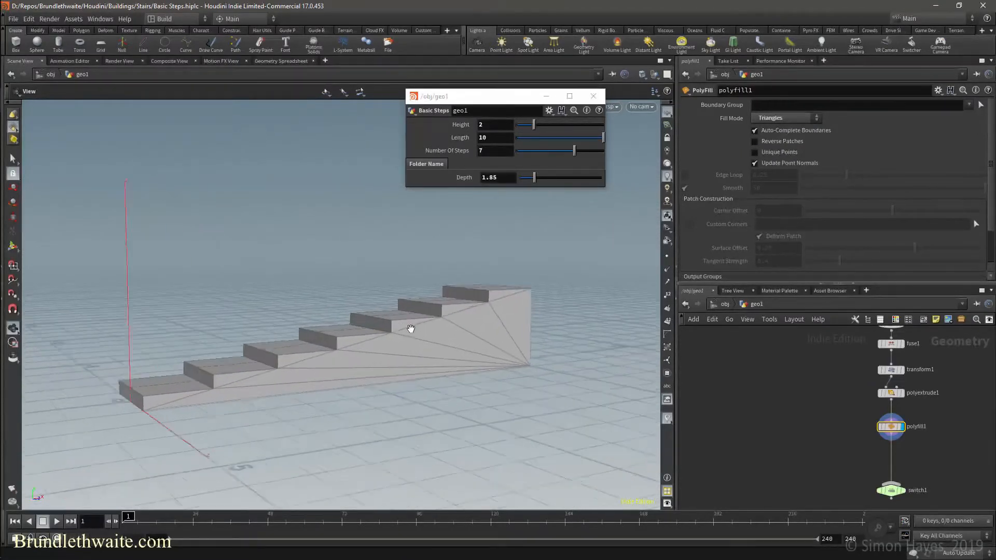
{"action": "left_click_drag", "start_coordinate": [298, 308], "coordinate": [427, 250], "text": "alt"}
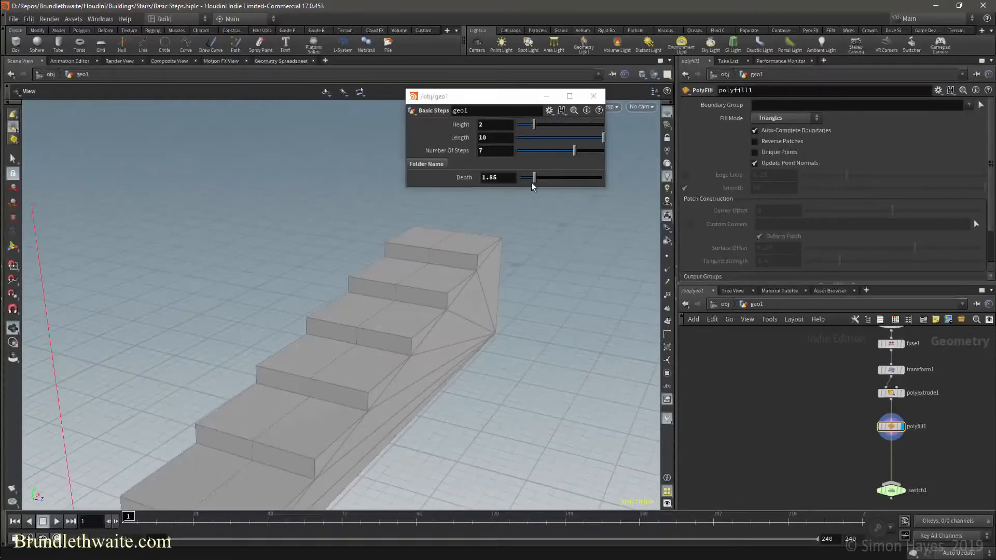
{"action": "left_click_drag", "start_coordinate": [535, 179], "coordinate": [538, 136]}
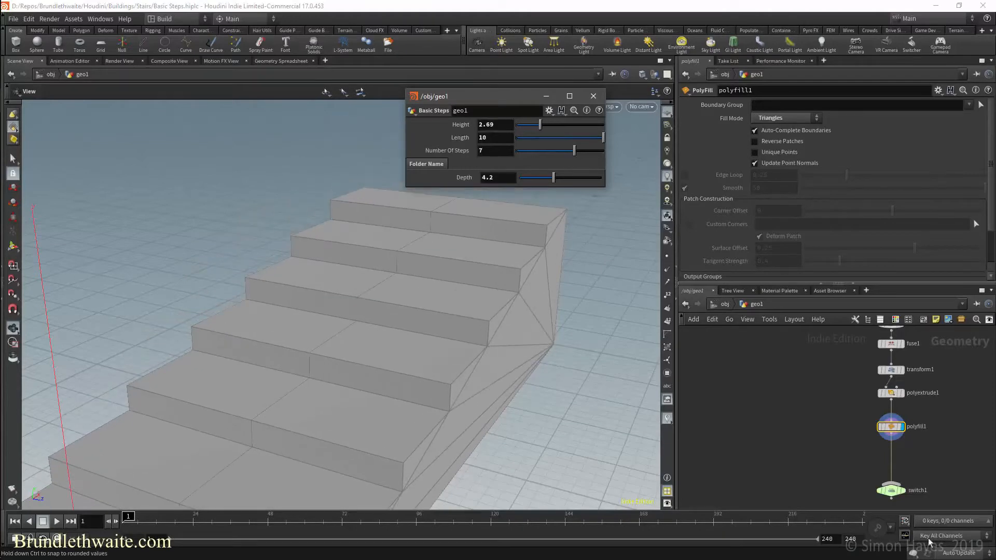
Open the asset's type properties and add switch1's Select Input as the first parameter, above Height
{"action": "right_click", "coordinate": [746, 304]}
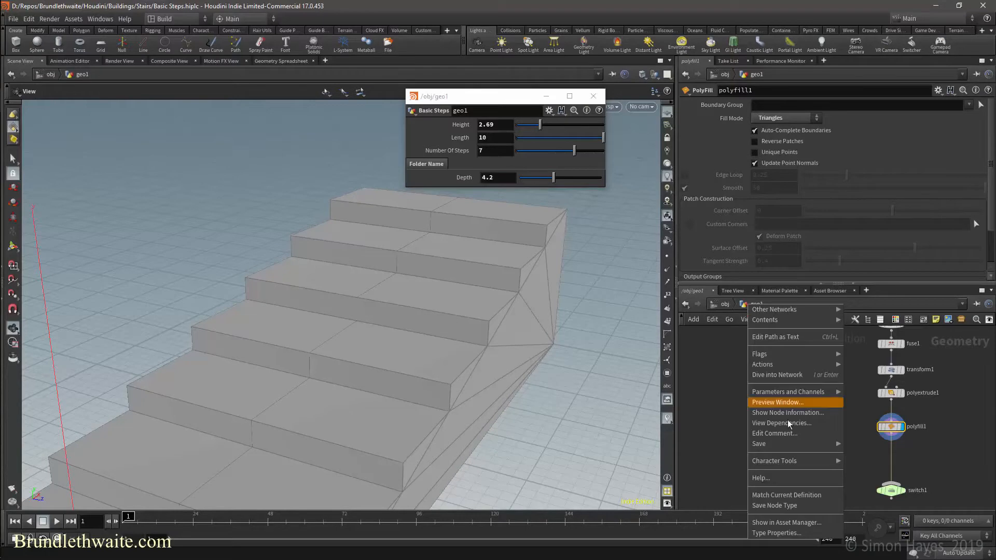
{"action": "left_click", "coordinate": [791, 534]}
{"action": "left_click", "coordinate": [891, 491]}
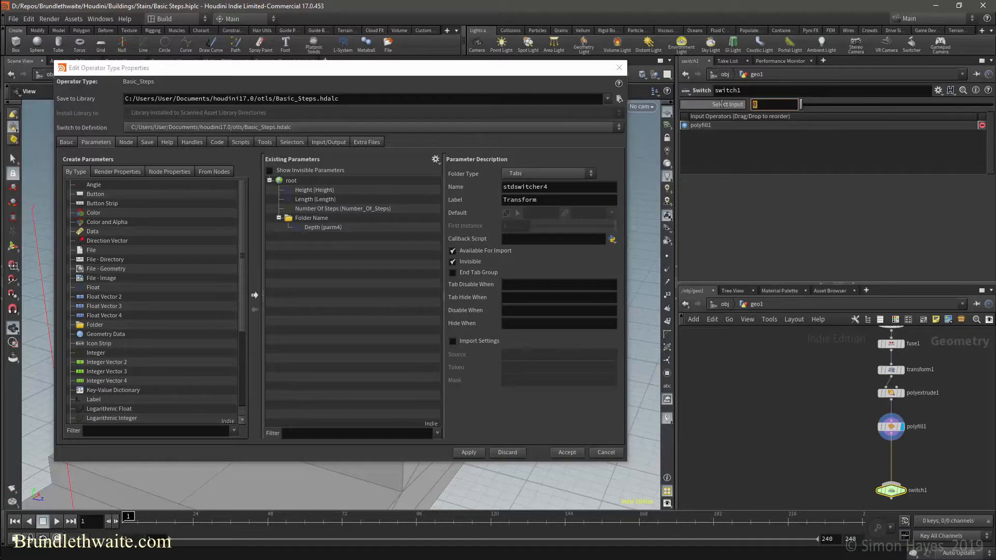
{"action": "left_click", "coordinate": [341, 252]}
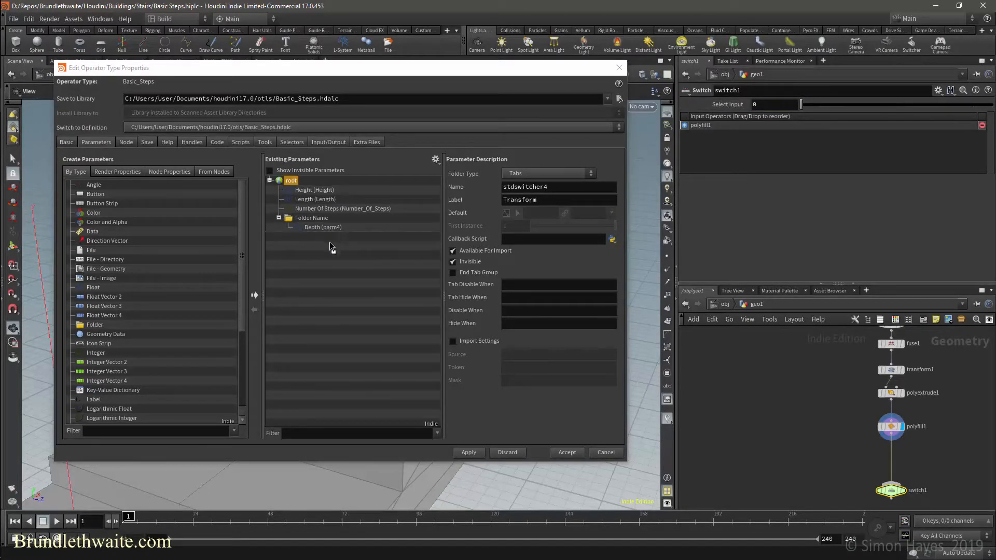
{"action": "left_click", "coordinate": [320, 220]}
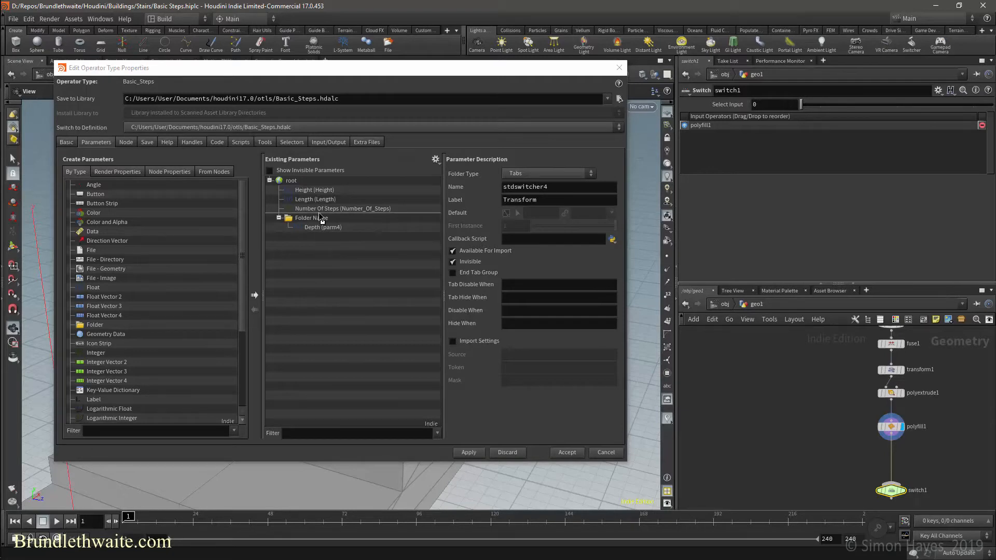
{"action": "left_click_drag", "start_coordinate": [322, 224], "coordinate": [320, 185]}
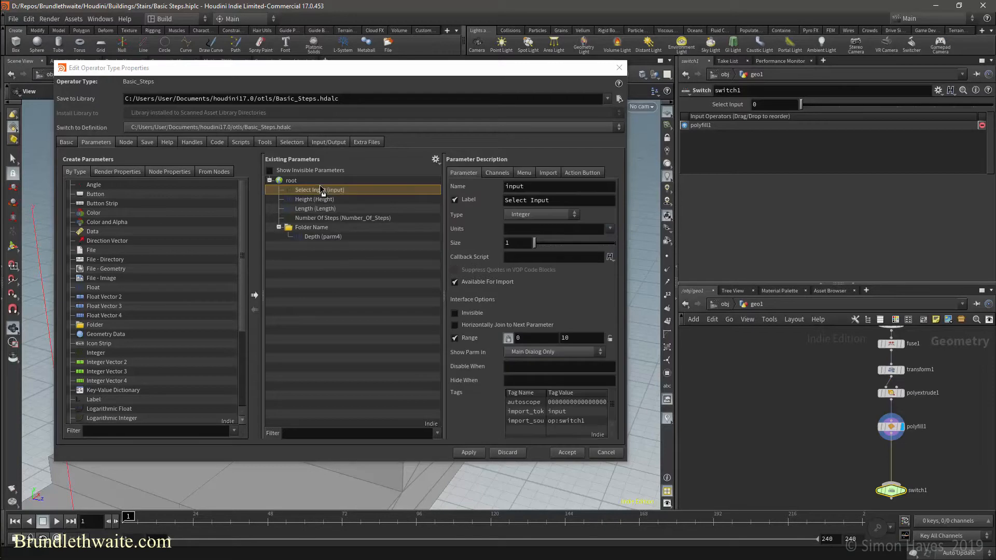
Make Select Input an Ordered Menu, add a menu item with token Basic Stairs and label 0, and accept the changes
{"action": "left_click", "coordinate": [542, 213]}
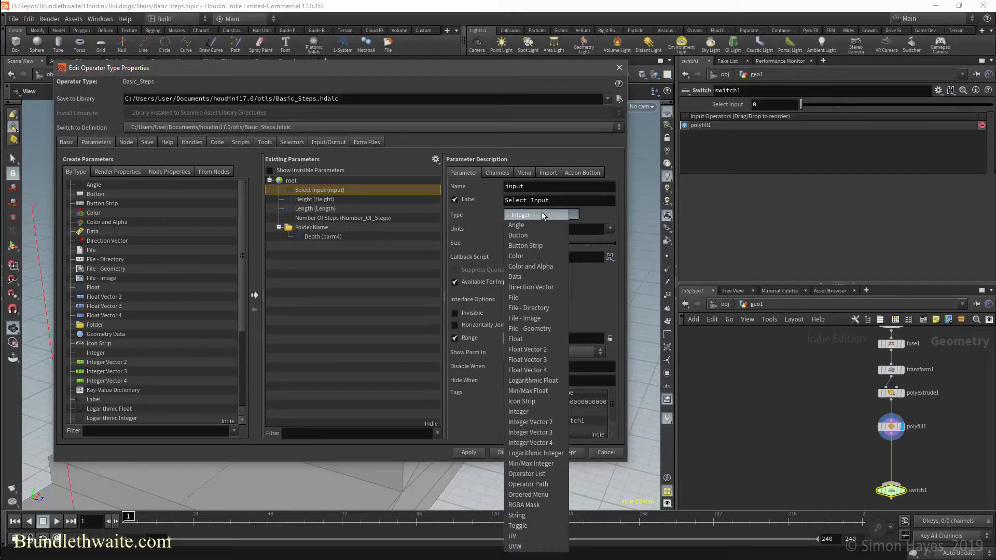
{"action": "left_click", "coordinate": [522, 495]}
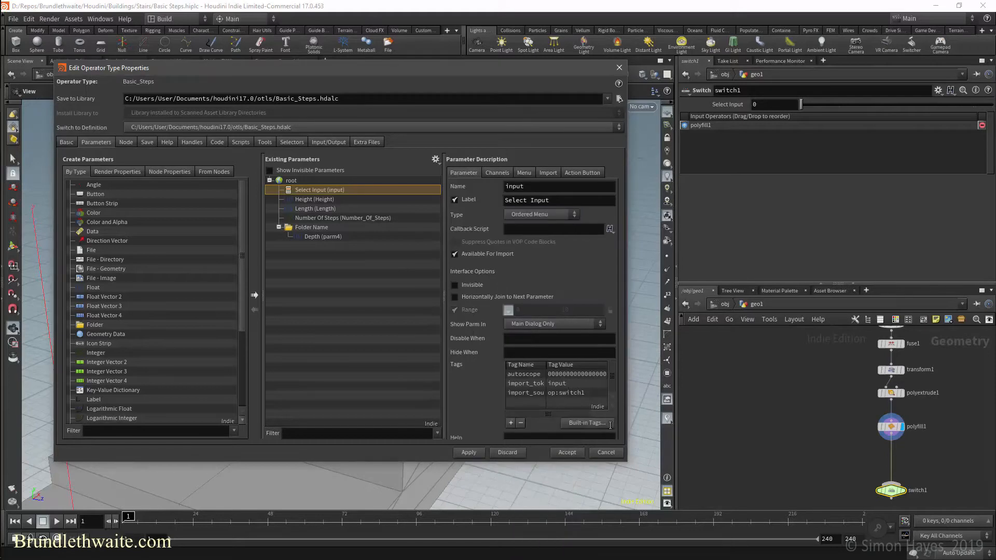
{"action": "left_click", "coordinate": [523, 173]}
{"action": "left_click", "coordinate": [498, 223]}
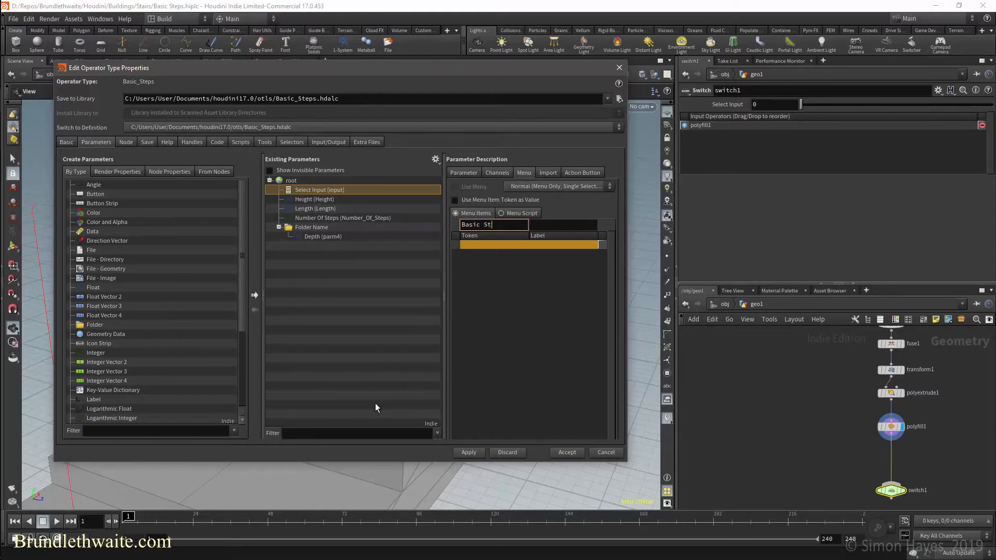
{"action": "type", "text": "Basic Stairs"}
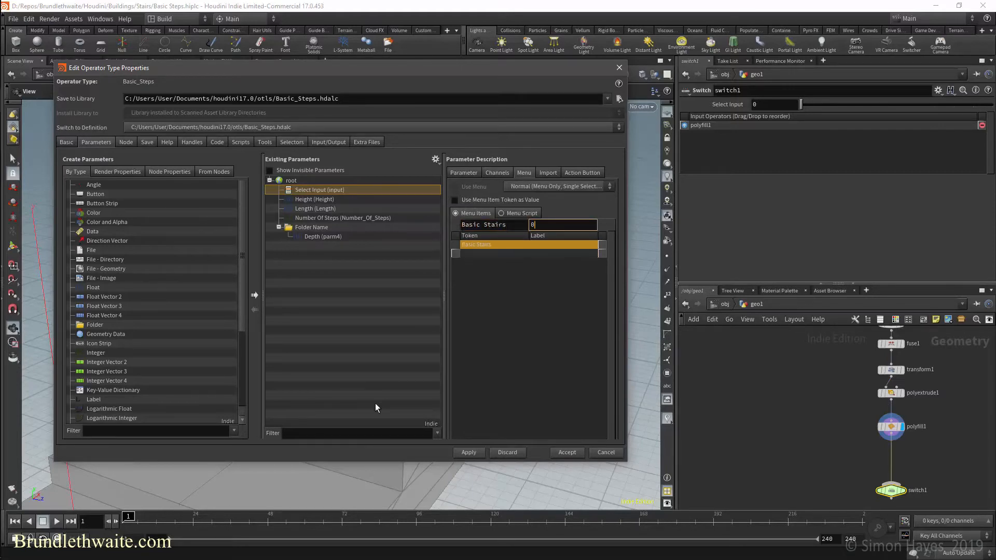
{"action": "key", "text": "Return"}
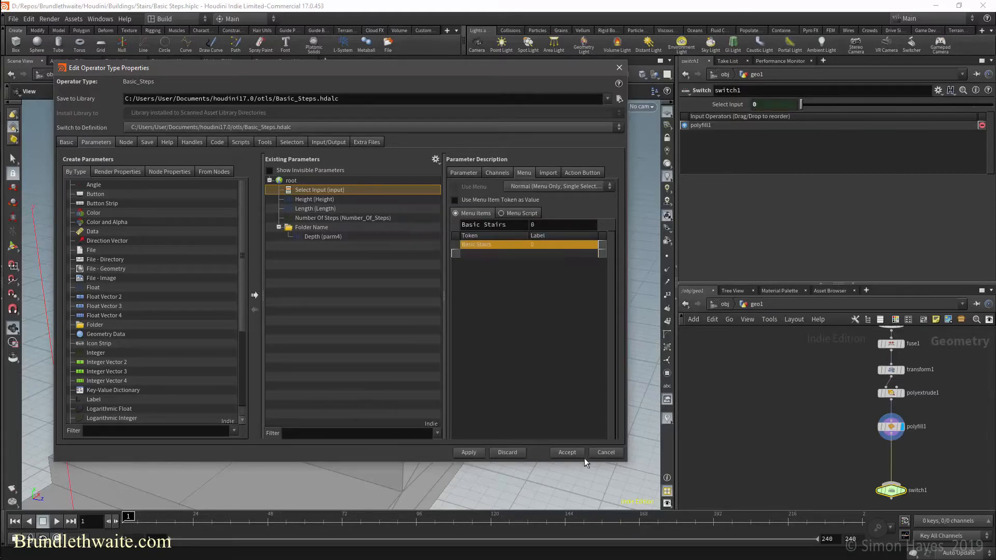
{"action": "type", "text": "Be"}
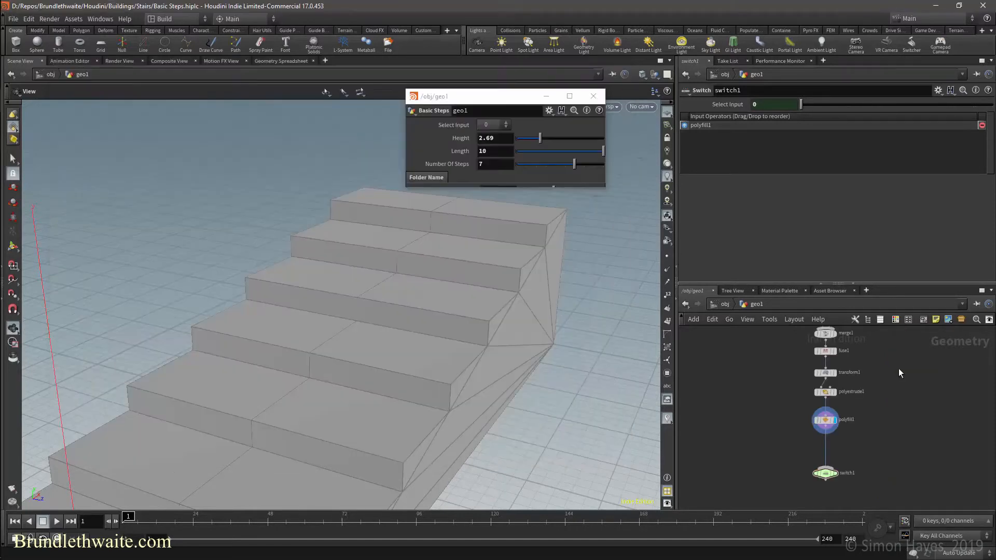
Duplicate transform1, polyextrude1 and polyfill1 as a parallel branch from fuse1, and connect its polyfill2 output to switch1
{"action": "left_click_drag", "start_coordinate": [897, 368], "coordinate": [796, 430]}
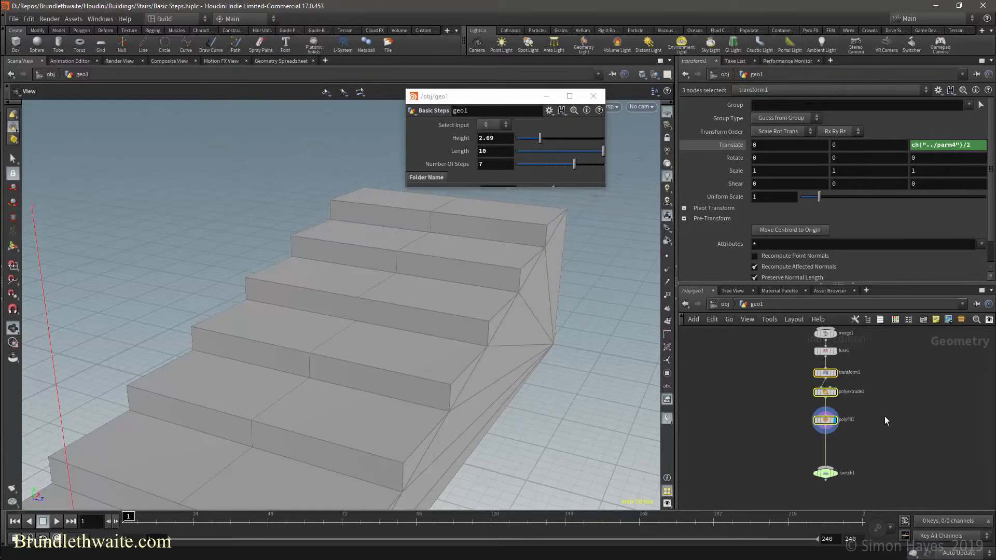
{"action": "key", "text": "ctrl+c"}
{"action": "key", "text": "ctrl+v"}
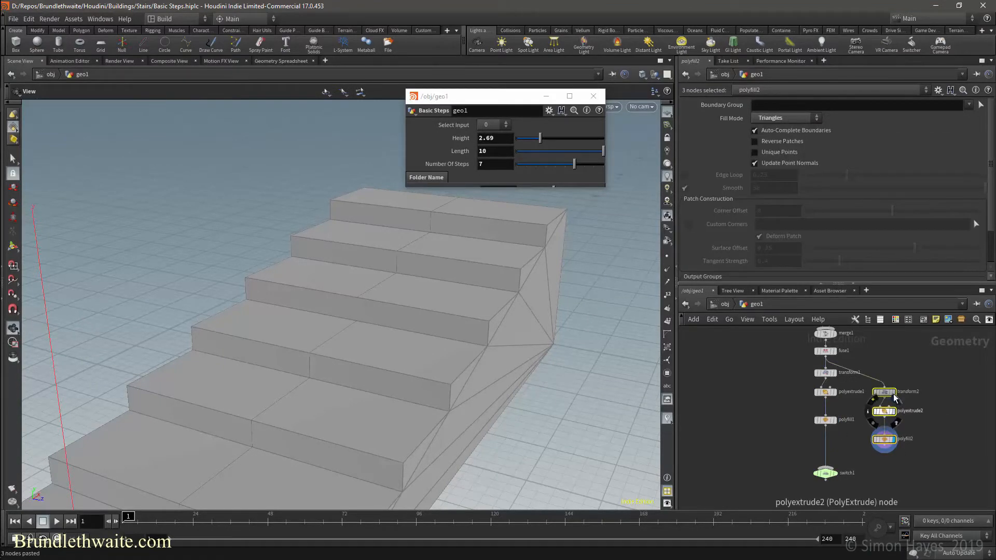
{"action": "left_click_drag", "start_coordinate": [887, 395], "coordinate": [900, 377]}
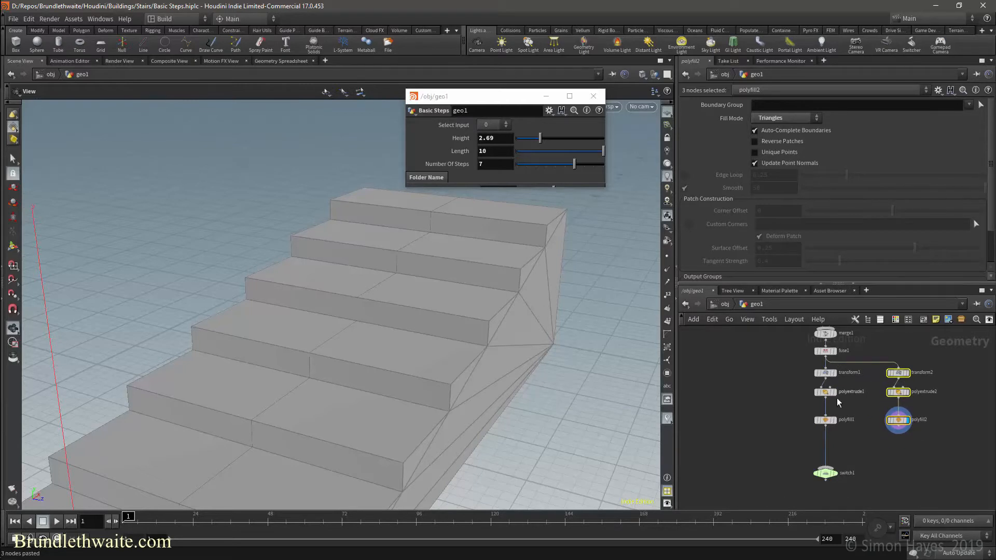
{"action": "scroll", "coordinate": [858, 428], "scroll_direction": "up", "scroll_amount": 2}
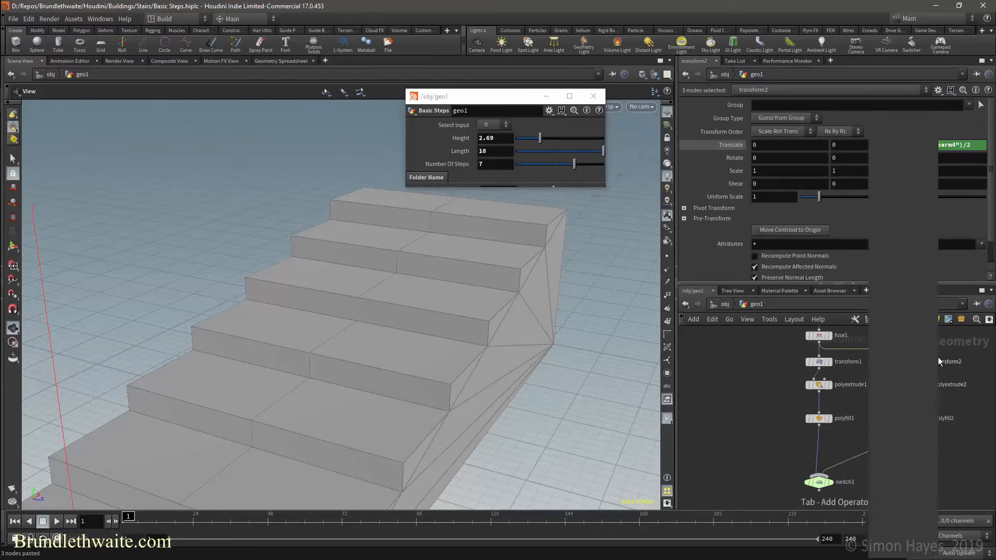
Insert a Resample node between fuse1 and transform2 in the duplicated branch and tidy the network layout
{"action": "type", "text": "rpa"}
{"action": "key", "text": "BackSpace"}
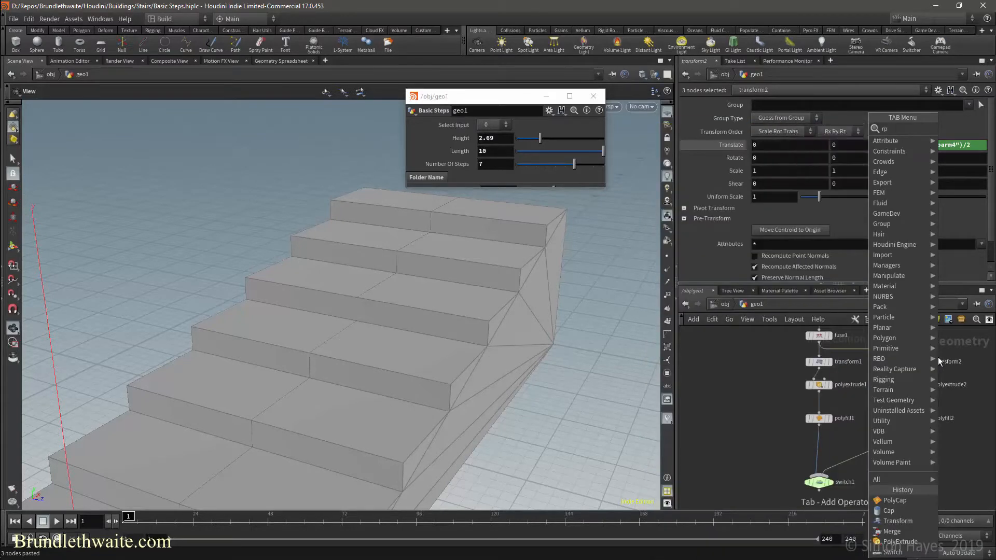
{"action": "type", "text": "res"}
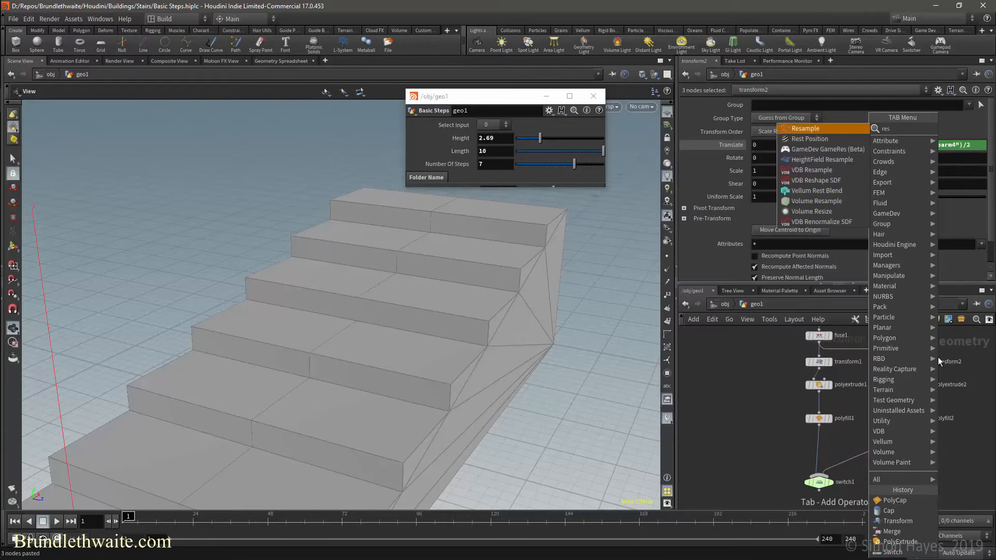
{"action": "key", "text": "Return"}
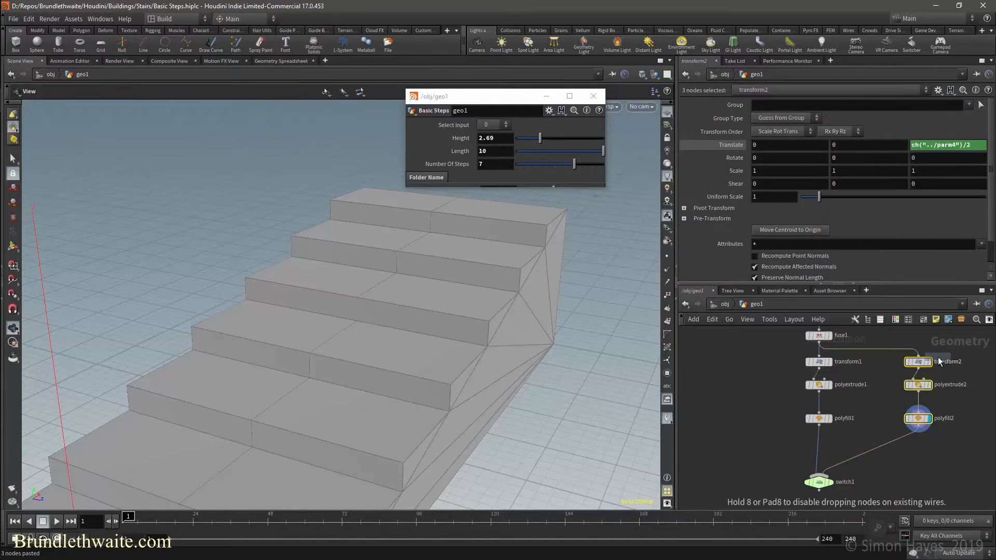
{"action": "left_click", "coordinate": [878, 360]}
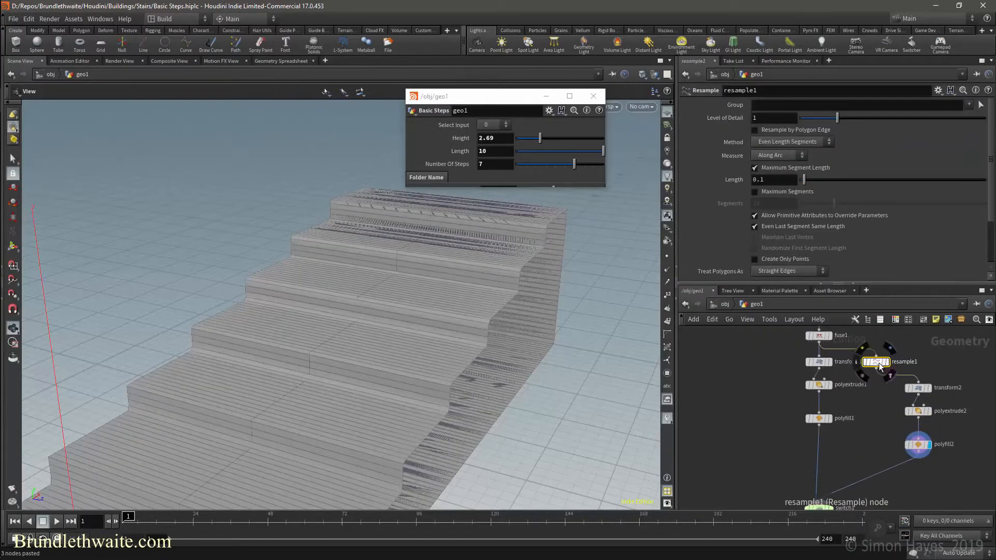
{"action": "key", "text": "l"}
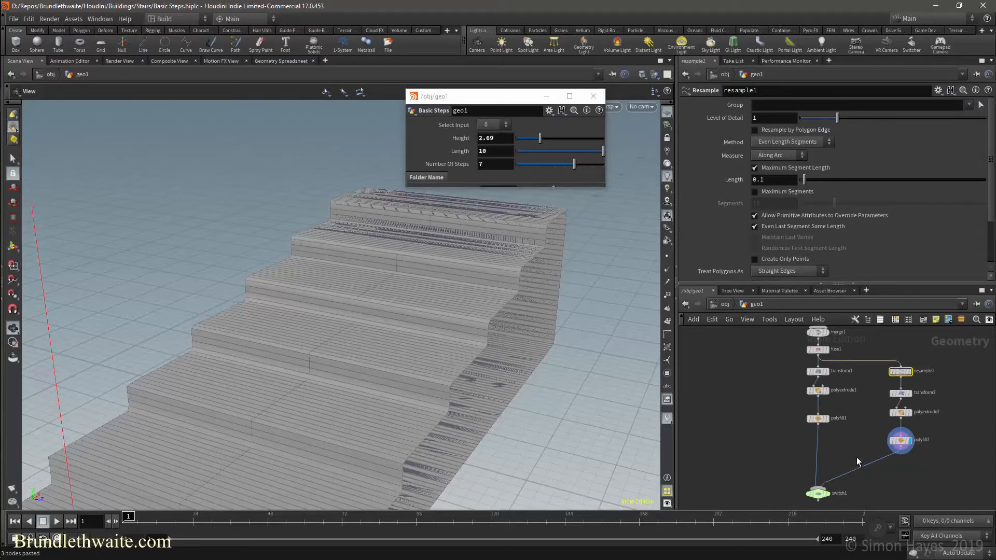
Enable Resample by Polygon Edge on resample1 and inspect the staircase's side in the viewport
{"action": "middle_click_drag", "start_coordinate": [856, 453], "coordinate": [844, 410]}
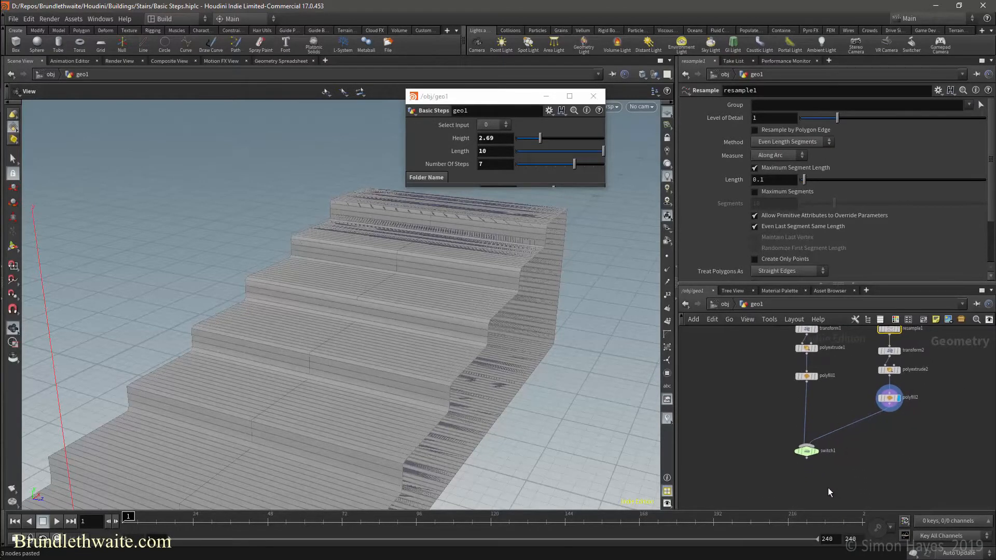
{"action": "scroll", "coordinate": [901, 344], "scroll_direction": "up", "scroll_amount": 1}
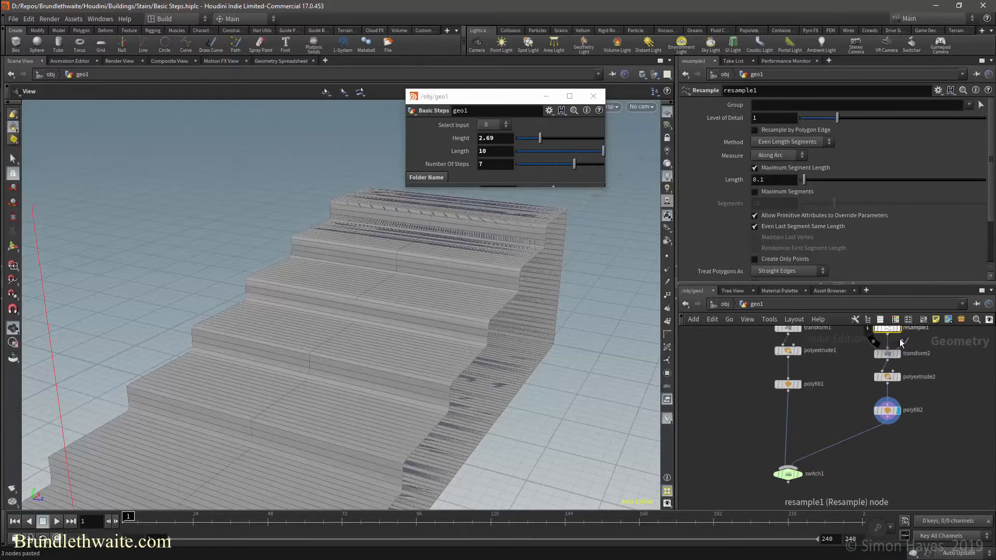
{"action": "middle_click_drag", "start_coordinate": [894, 332], "coordinate": [888, 383]}
{"action": "left_click", "coordinate": [888, 383]}
{"action": "left_click", "coordinate": [882, 375]}
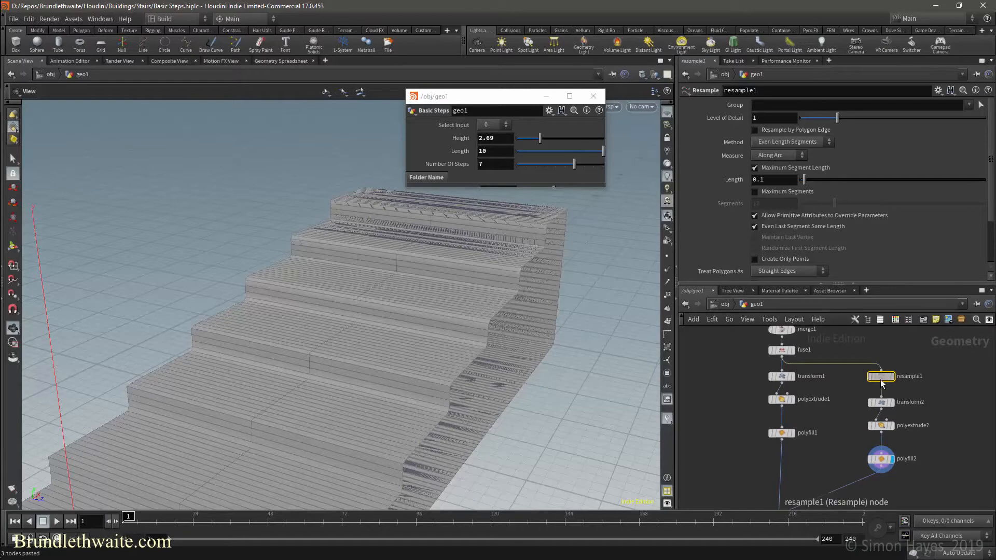
{"action": "left_click", "coordinate": [765, 131]}
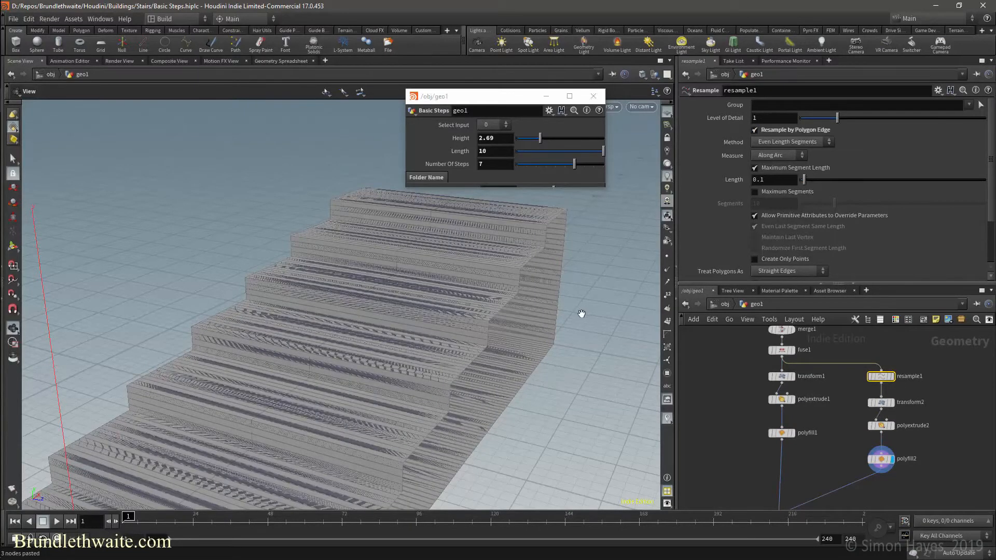
{"action": "left_click_drag", "start_coordinate": [549, 324], "coordinate": [559, 305]}
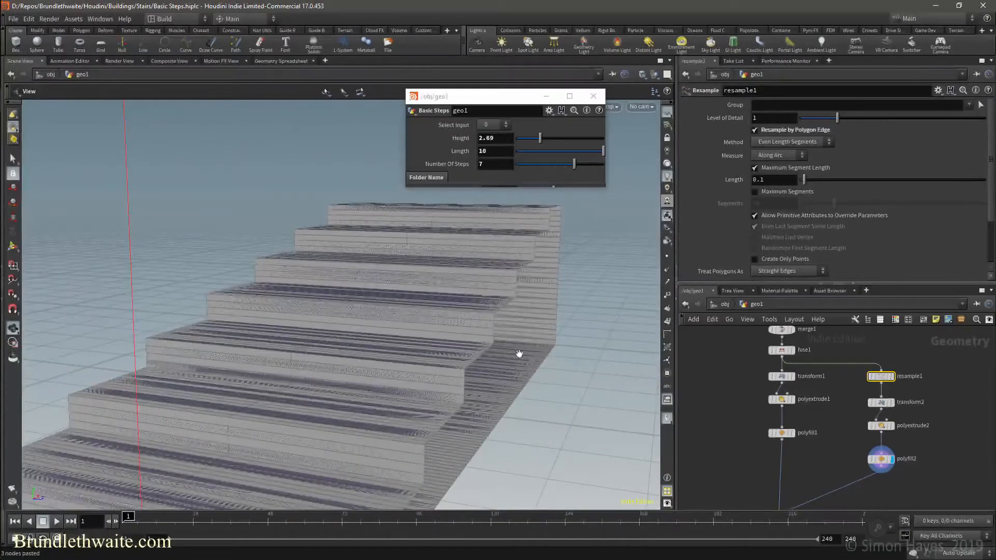
{"action": "left_click_drag", "start_coordinate": [517, 273], "coordinate": [462, 289]}
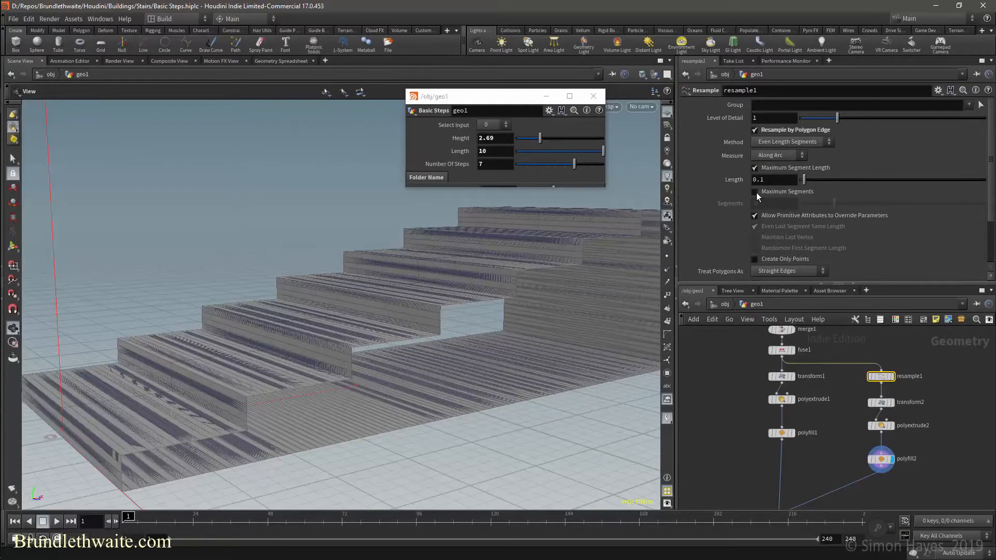
Limit resample1 by Maximum Segments instead of Maximum Segment Length, set Segments to 4, and display polyextrude2's output
{"action": "left_click", "coordinate": [756, 192]}
{"action": "left_click", "coordinate": [756, 168]}
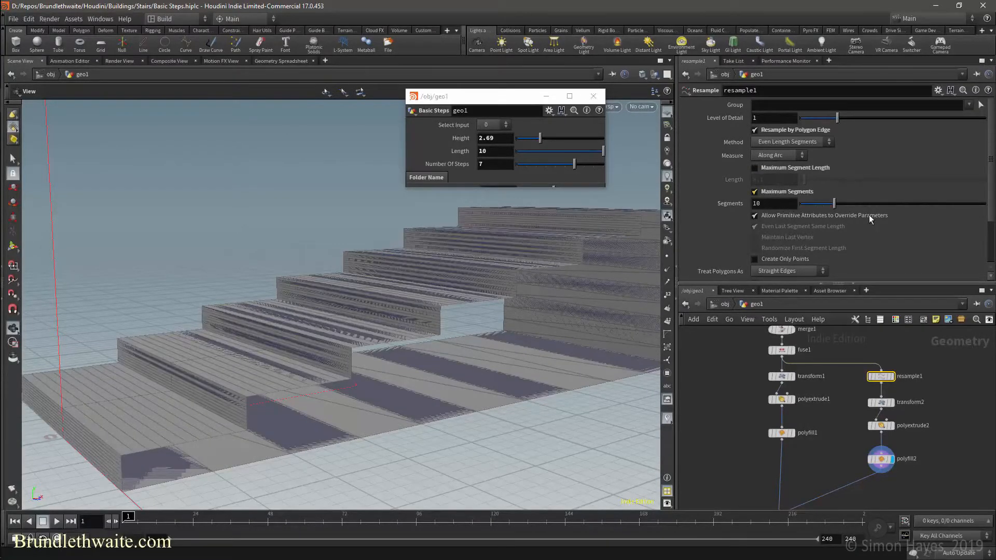
{"action": "left_click_drag", "start_coordinate": [834, 204], "coordinate": [727, 203]}
{"action": "type", "text": "4"}
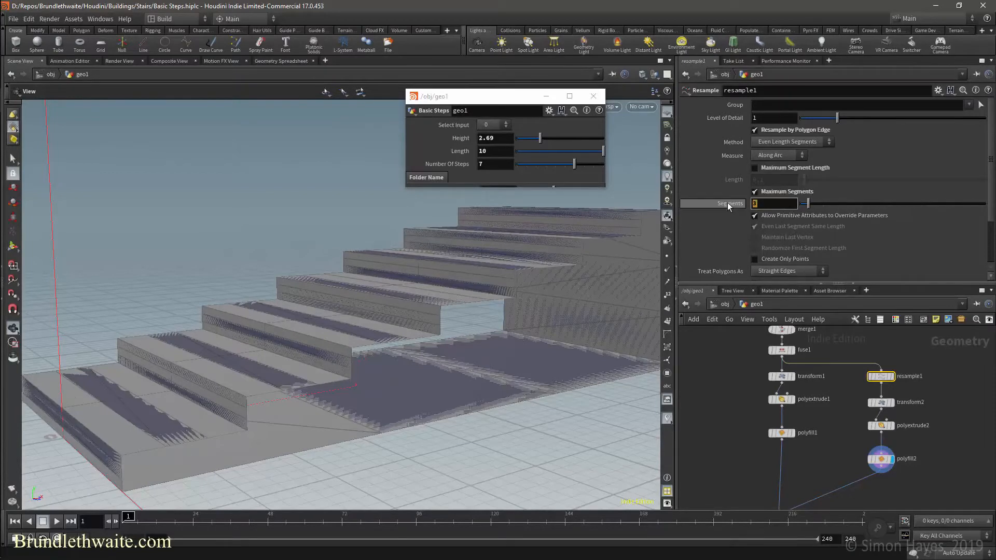
{"action": "key", "text": "Return"}
{"action": "left_click_drag", "start_coordinate": [476, 311], "coordinate": [467, 374]}
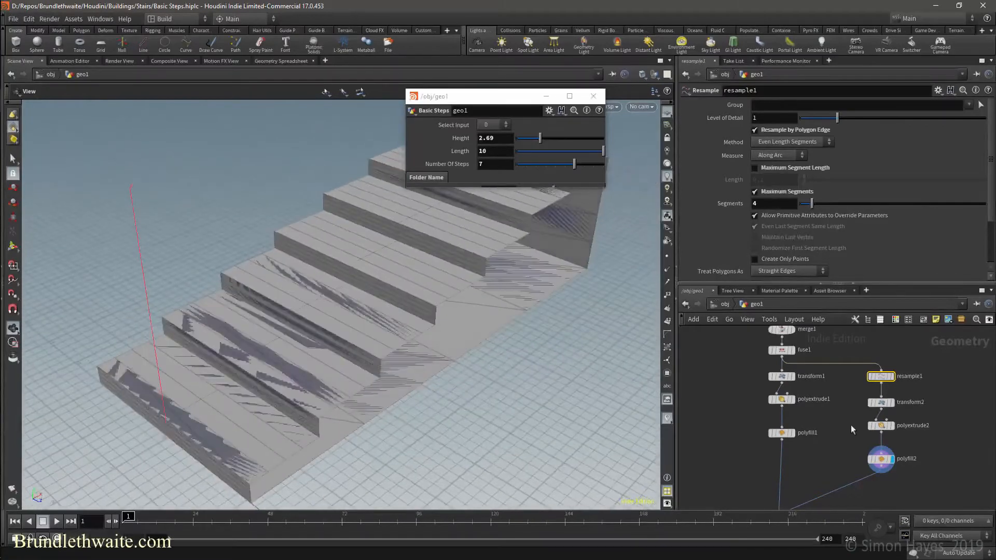
{"action": "left_click", "coordinate": [894, 427]}
Open the asset's type properties and correct Select Input's menu item to token 0 and label Basic Stairs
{"action": "right_click", "coordinate": [755, 304]}
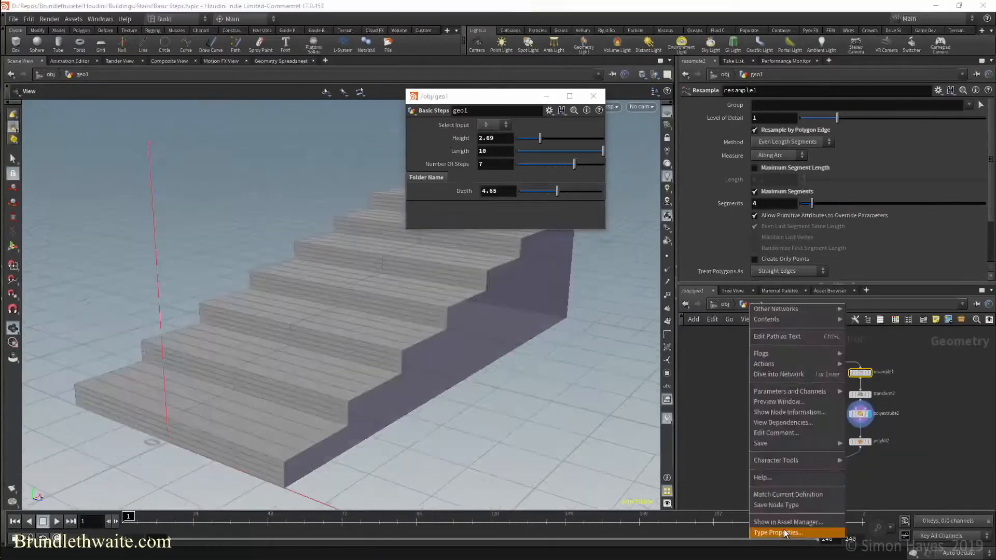
{"action": "left_click", "coordinate": [785, 533]}
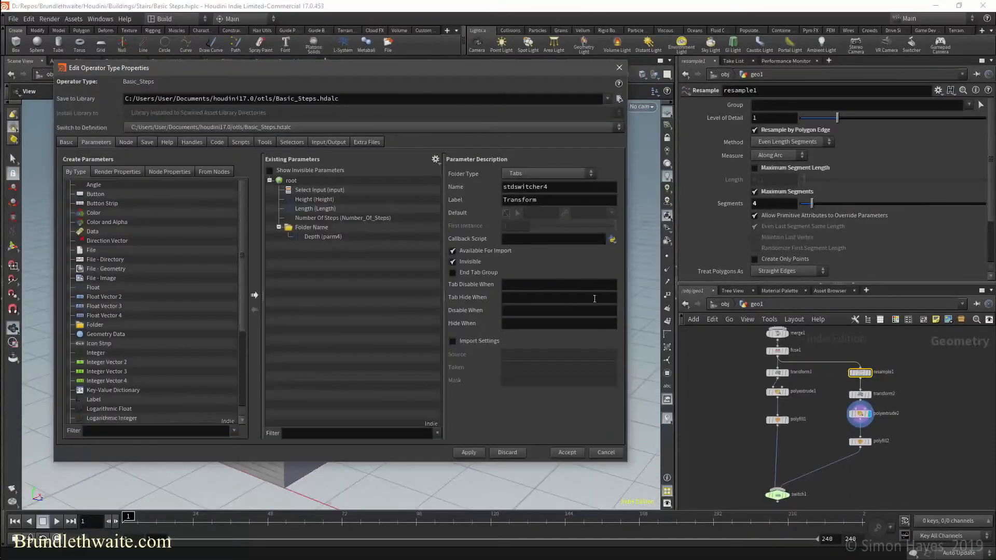
{"action": "left_click", "coordinate": [320, 190]}
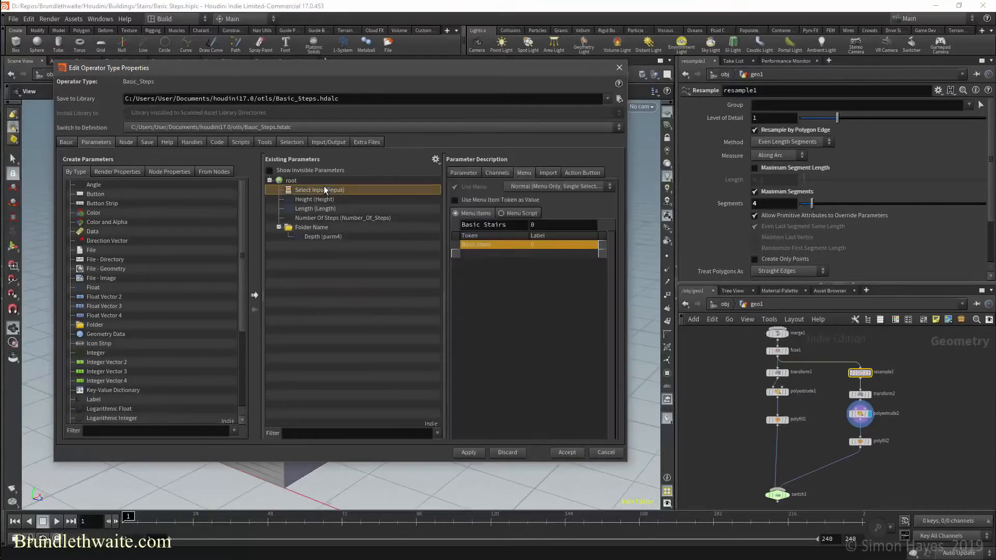
{"action": "left_click_drag", "start_coordinate": [510, 226], "coordinate": [141, 339]}
{"action": "key", "text": "BackSpace"}
{"action": "key", "text": "Tab"}
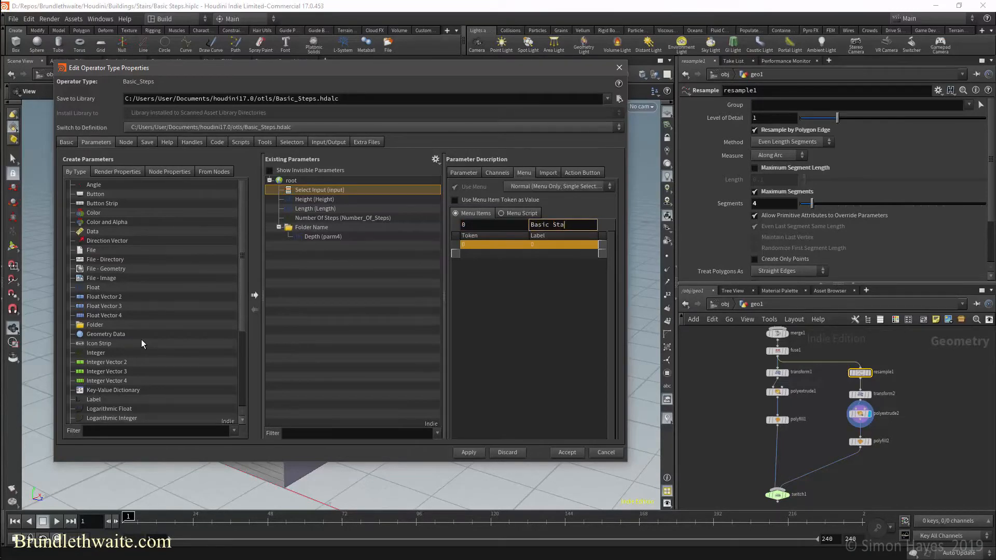
{"action": "key", "text": "Return"}
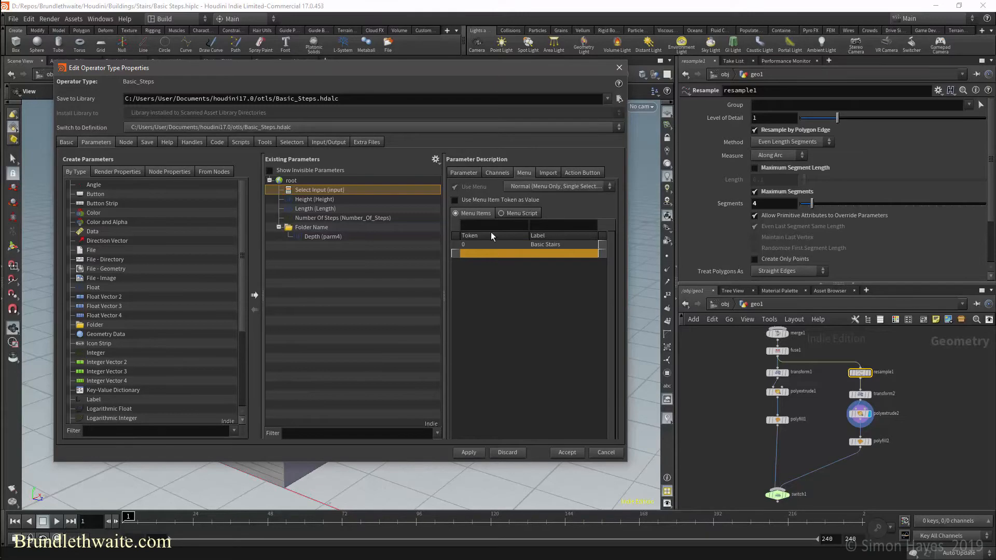
{"action": "left_click", "coordinate": [533, 226]}
{"action": "type", "text": "1"}
{"action": "left_click", "coordinate": [490, 227]}
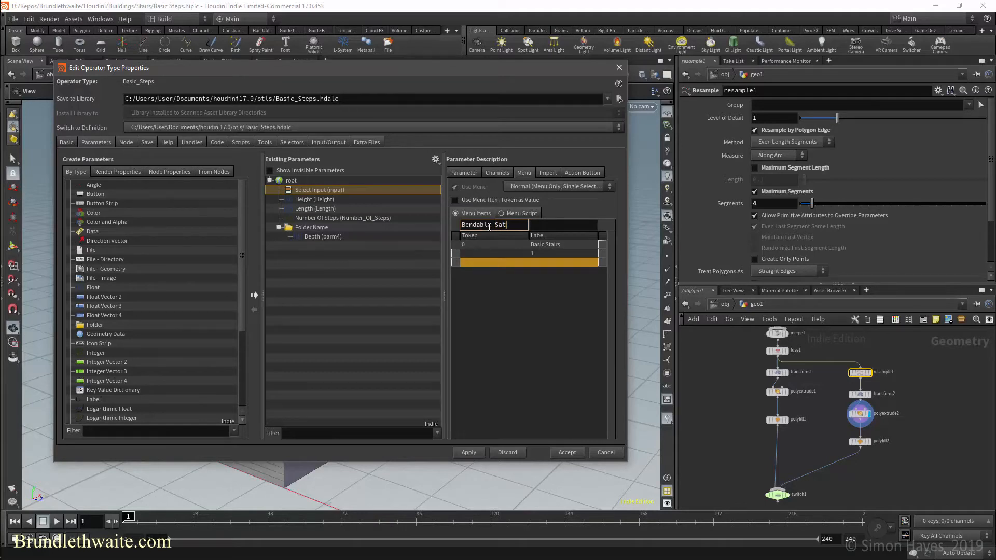
{"action": "key", "text": "BackSpace"}
{"action": "key", "text": "BackSpace"}
{"action": "key", "text": "BackSpace"}
{"action": "key", "text": "BackSpace"}
{"action": "key", "text": "BackSpace"}
{"action": "key", "text": "BackSpace"}
Give Select Input's second menu item the label Bendable stairs and token 1, and accept the changes
{"action": "left_click", "coordinate": [524, 254]}
{"action": "left_click", "coordinate": [536, 224]}
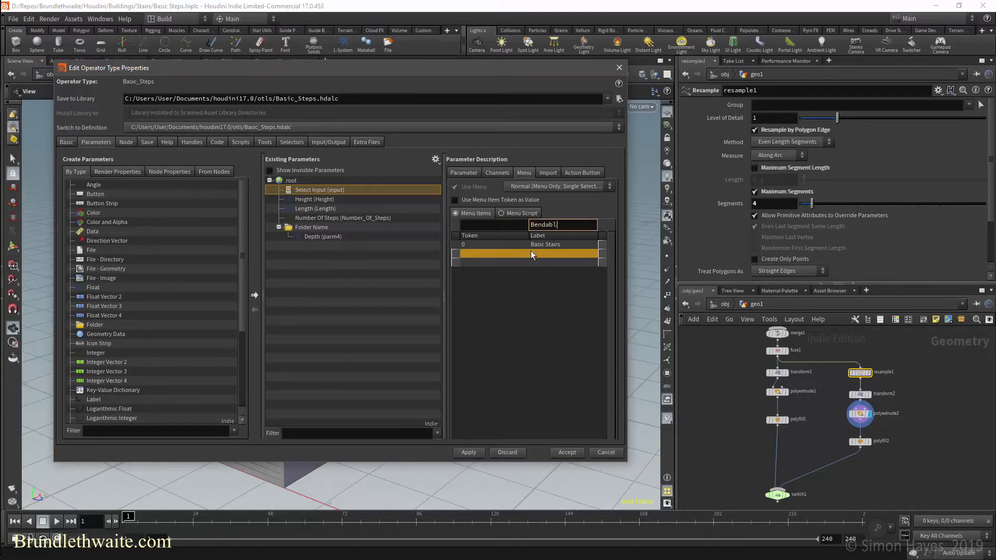
{"action": "type", "text": "Bendable stairs"}
{"action": "key", "text": "Return"}
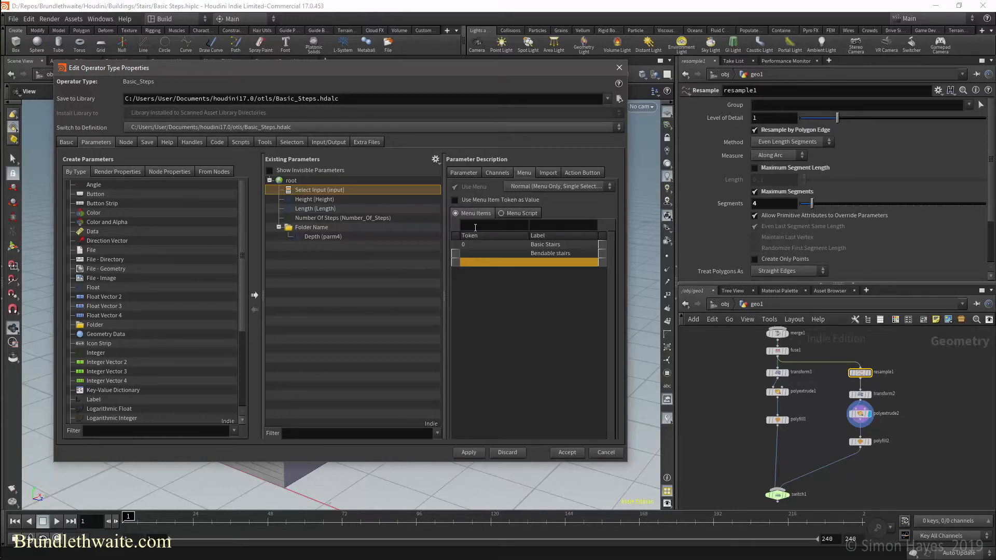
{"action": "left_click", "coordinate": [504, 253]}
{"action": "type", "text": "1"}
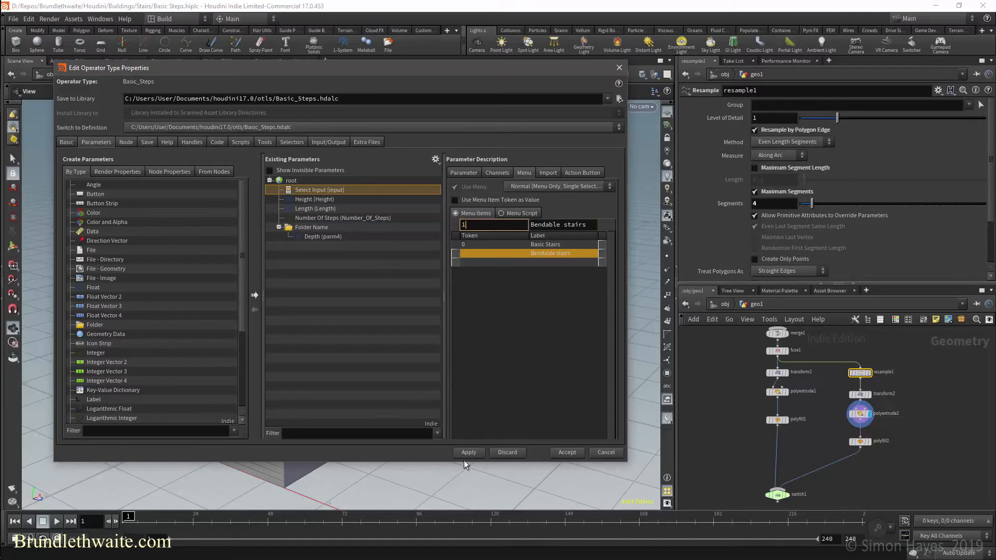
{"action": "left_click", "coordinate": [571, 452]}
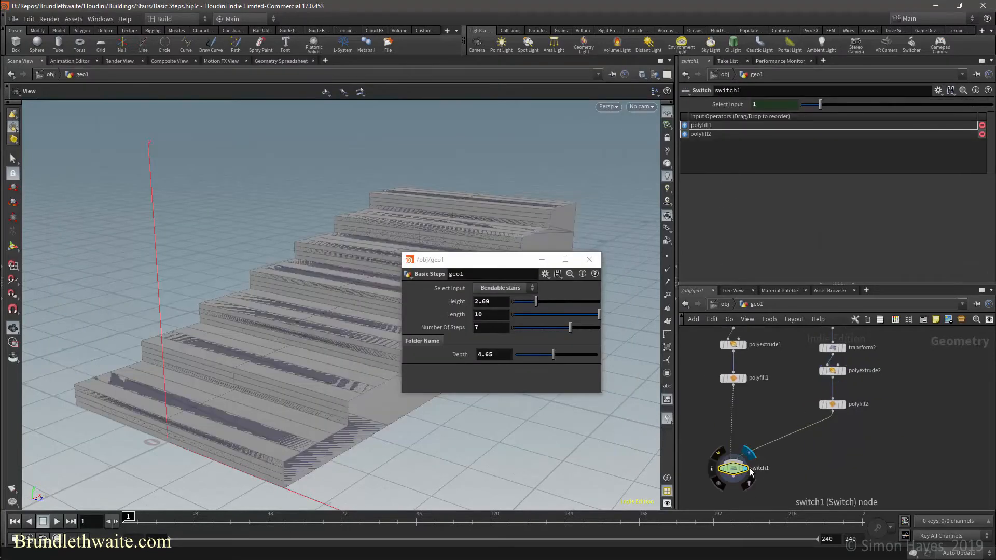
Switch the asset's Select Input to Basic Stairs and back to Bendable stairs to compare both variants
{"action": "left_click", "coordinate": [518, 286]}
{"action": "left_click", "coordinate": [501, 296]}
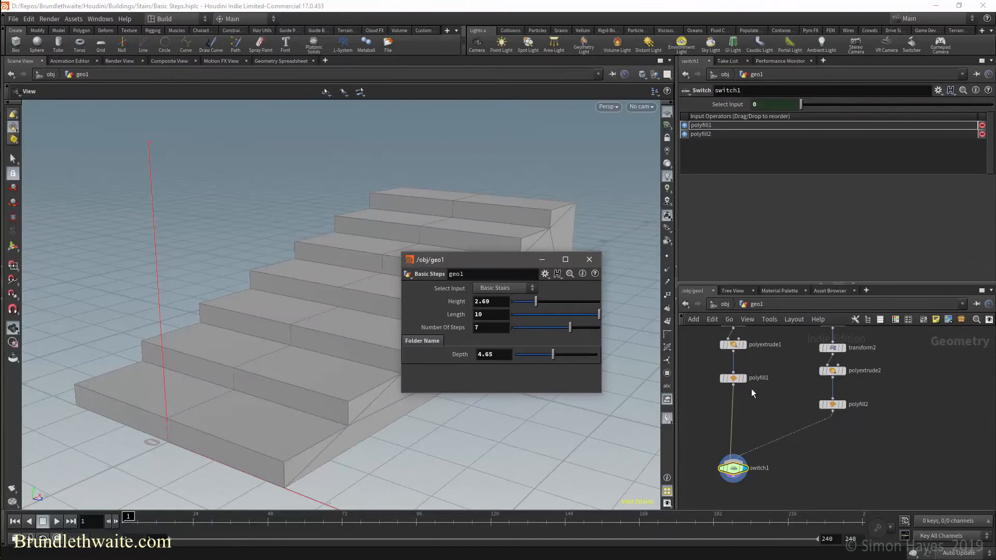
{"action": "left_click", "coordinate": [532, 291]}
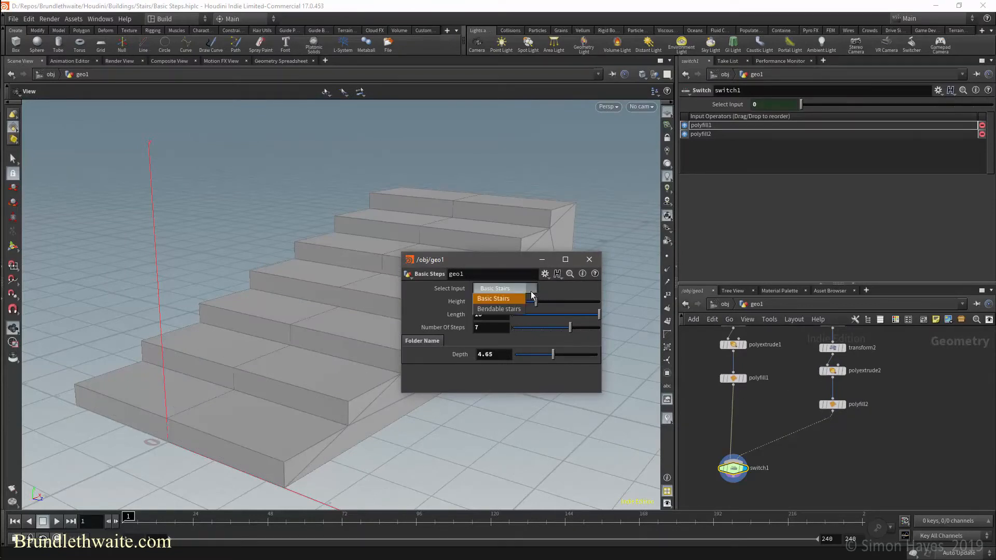
{"action": "left_click", "coordinate": [509, 310]}
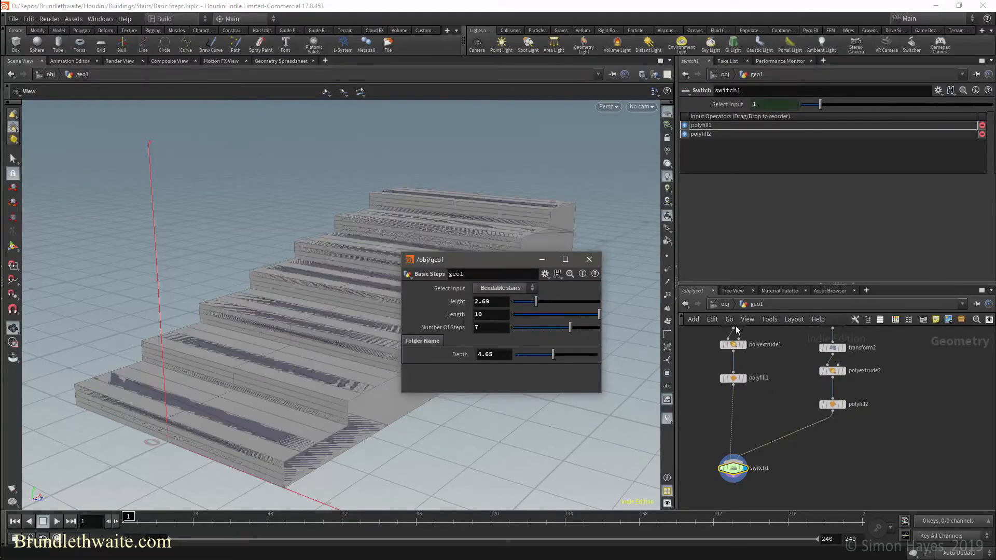
Display polyfill2's output and move the floating parameter window lower, clear of the staircase's side
{"action": "left_click", "coordinate": [848, 406]}
{"action": "left_click_drag", "start_coordinate": [505, 262], "coordinate": [505, 359]}
{"action": "scroll", "coordinate": [911, 430], "scroll_direction": "up", "scroll_amount": 1}
{"action": "scroll", "coordinate": [911, 429], "scroll_direction": "down", "scroll_amount": 1}
{"action": "scroll", "coordinate": [910, 416], "scroll_direction": "down", "scroll_amount": 2}
{"action": "middle_click_drag", "start_coordinate": [908, 396], "coordinate": [916, 490]}
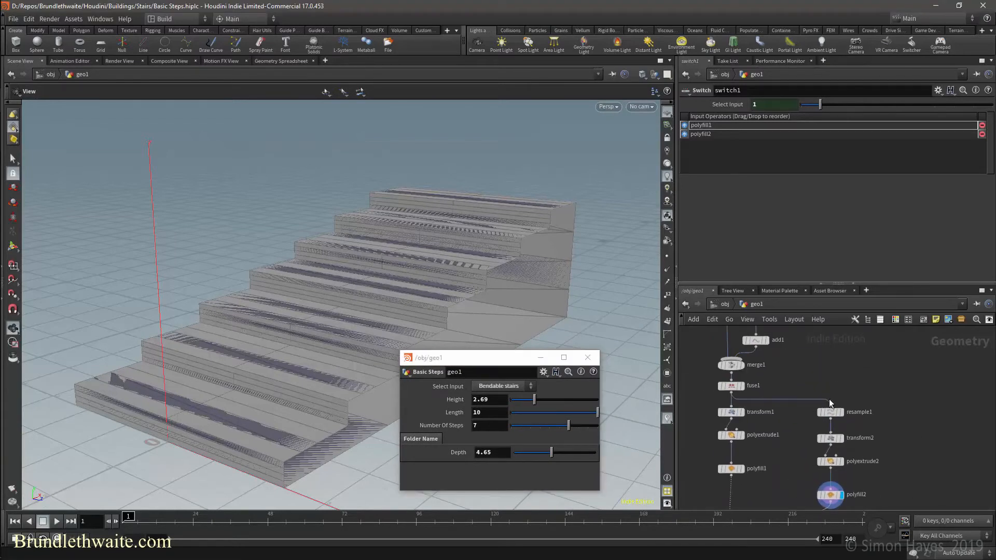
Insert a Fuse node between polyextrude2 and polyfill2 in the bendable branch
{"action": "key", "text": "Tab"}
{"action": "key", "text": "Escape"}
{"action": "key", "text": "Tab"}
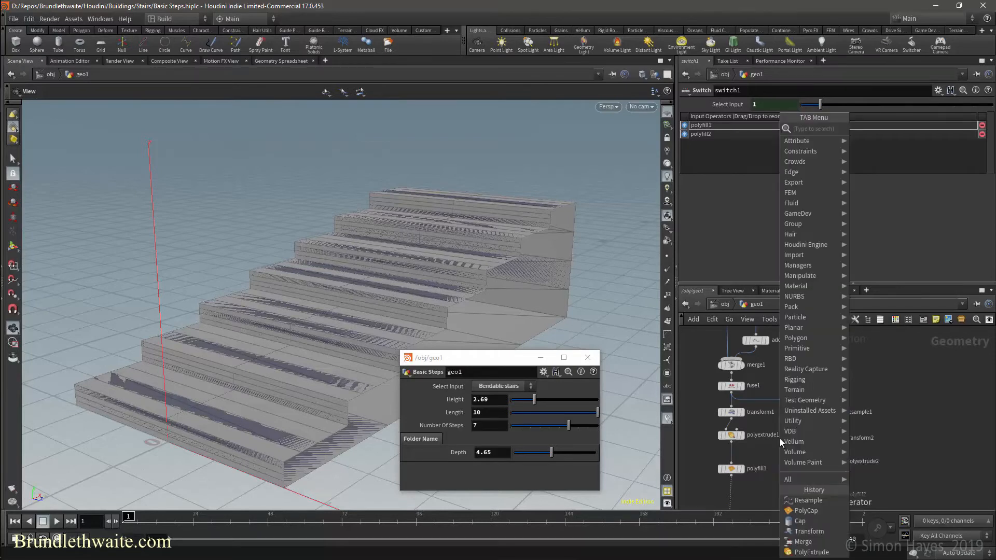
{"action": "type", "text": "fuse"}
{"action": "key", "text": "Return"}
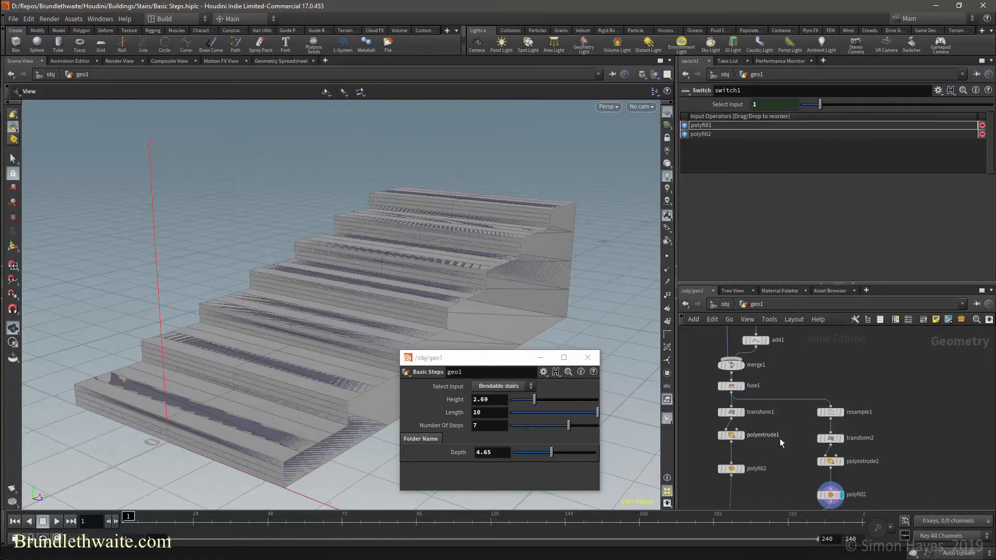
{"action": "left_click", "coordinate": [834, 483]}
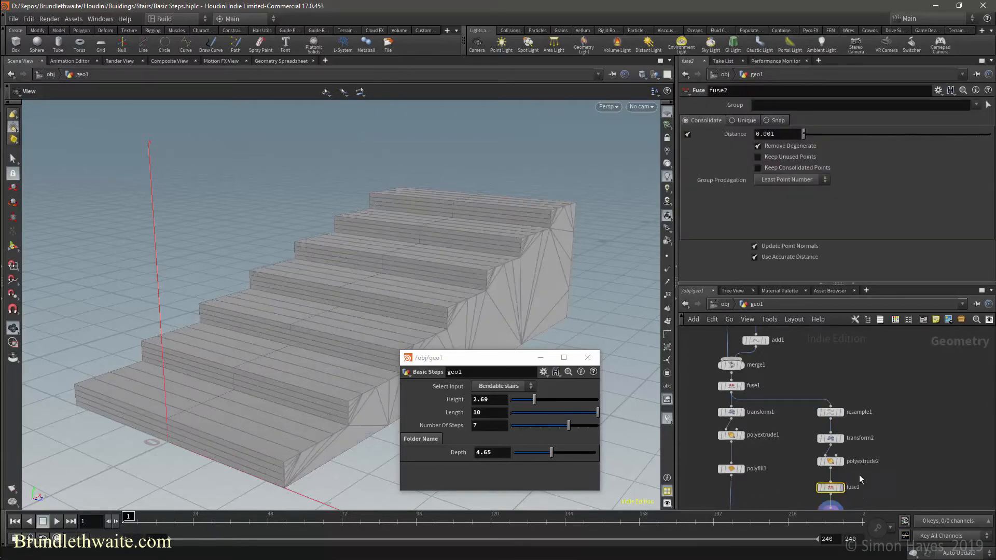
Make room above polyfill1 and insert a copy of fuse2 between polyextrude1 and polyfill1
{"action": "scroll", "coordinate": [877, 469], "scroll_direction": "down", "scroll_amount": 3}
{"action": "scroll", "coordinate": [884, 460], "scroll_direction": "up", "scroll_amount": 5}
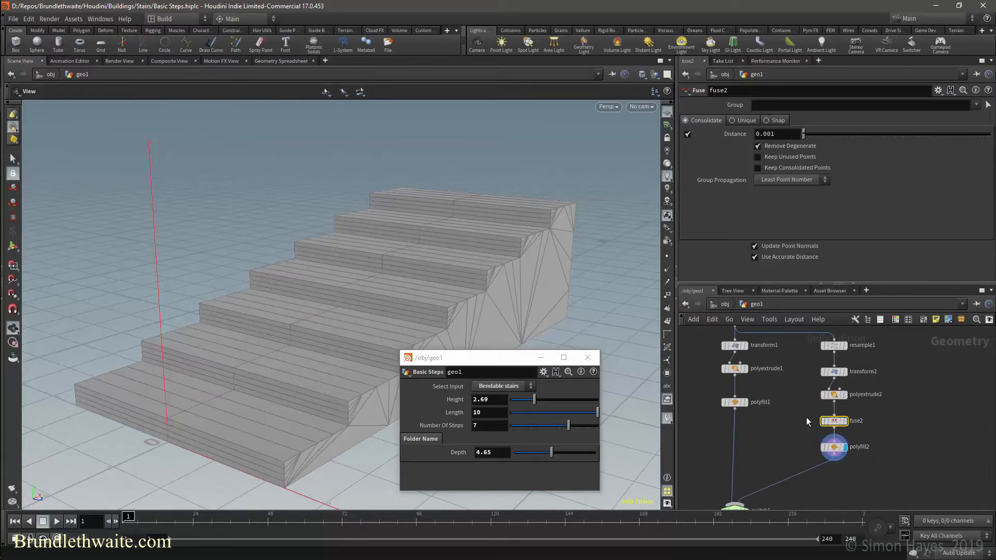
{"action": "left_click_drag", "start_coordinate": [734, 402], "coordinate": [735, 432]}
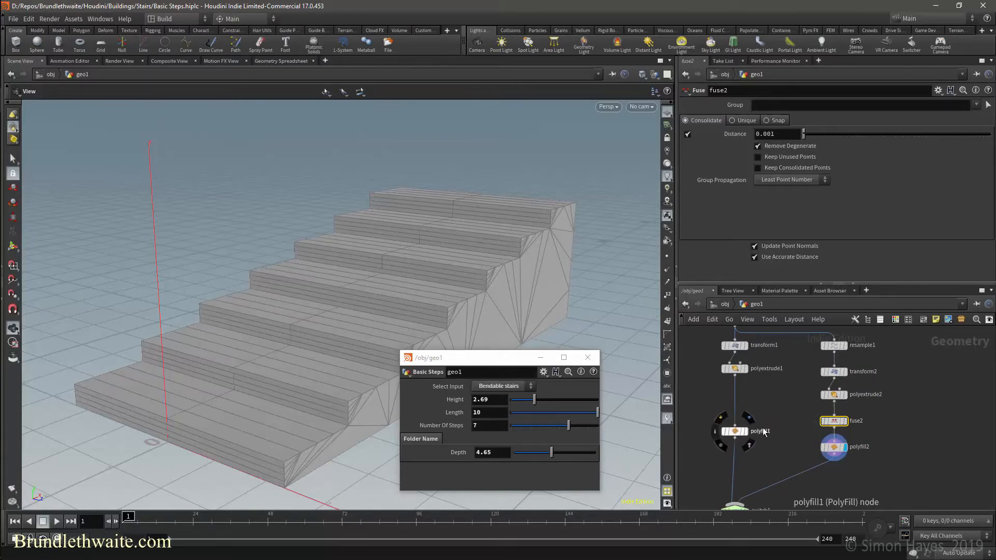
{"action": "key", "text": "ctrl+c"}
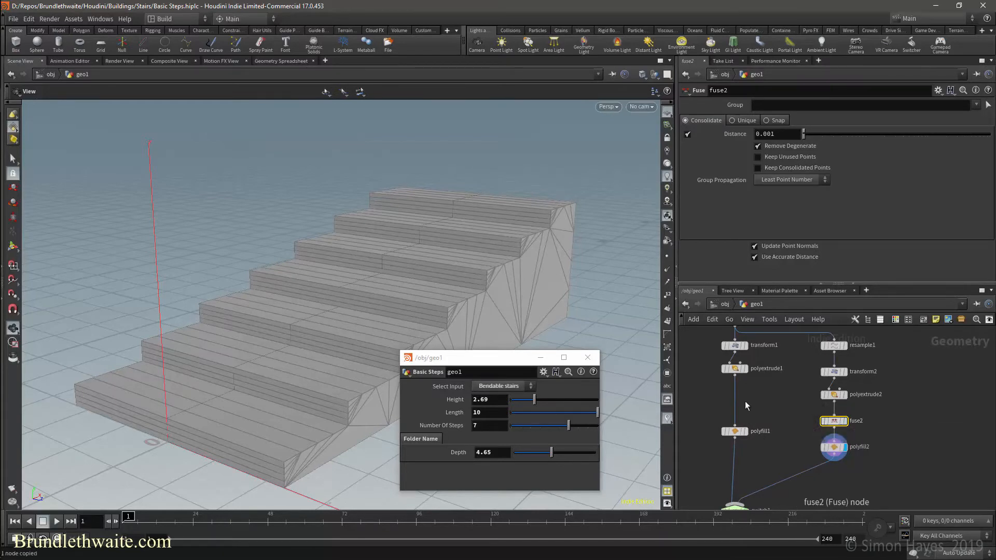
{"action": "key", "text": "ctrl+v"}
{"action": "left_click_drag", "start_coordinate": [720, 398], "coordinate": [735, 407]}
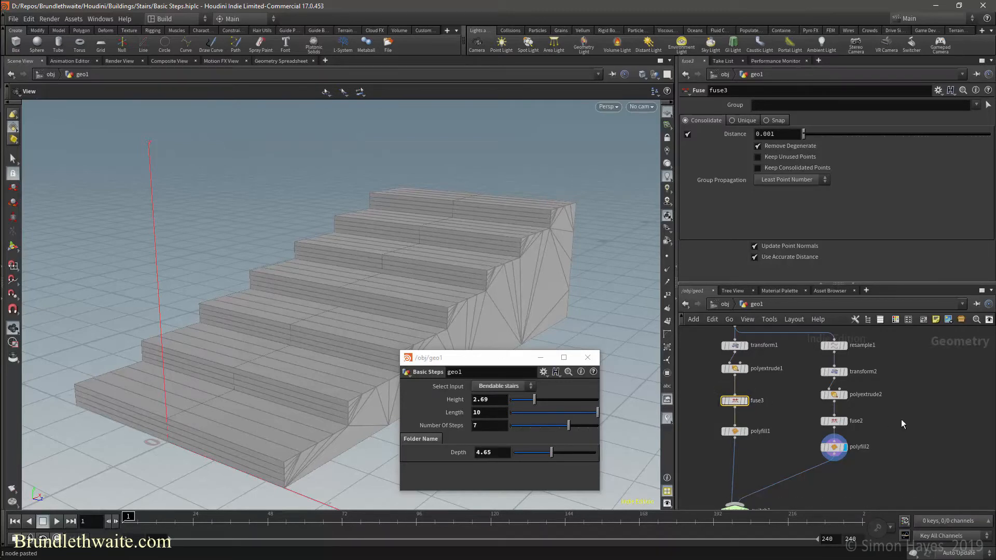
Insert a Bend node between polyfill2 and the switch in the bendable branch and display its output
{"action": "left_click", "coordinate": [832, 423]}
{"action": "scroll", "coordinate": [877, 424], "scroll_direction": "down", "scroll_amount": 4}
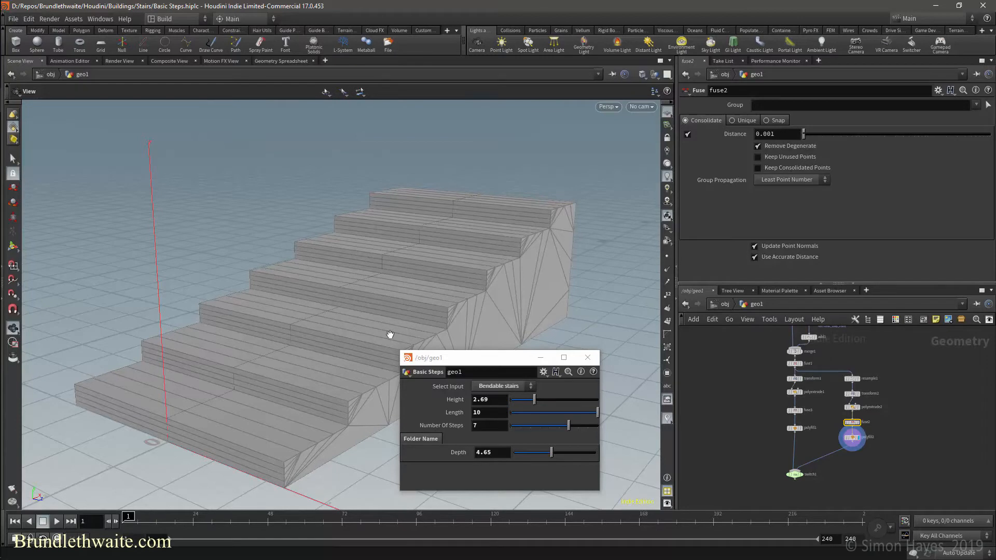
{"action": "scroll", "coordinate": [381, 288], "scroll_direction": "down", "scroll_amount": 5}
{"action": "left_click_drag", "start_coordinate": [470, 239], "coordinate": [406, 307]}
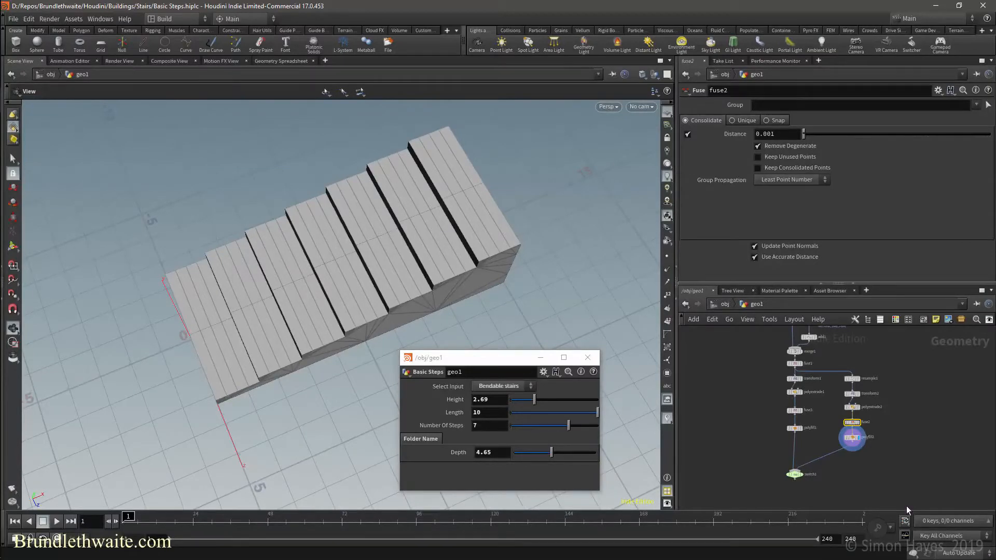
{"action": "key", "text": "Tab"}
{"action": "type", "text": "bend"}
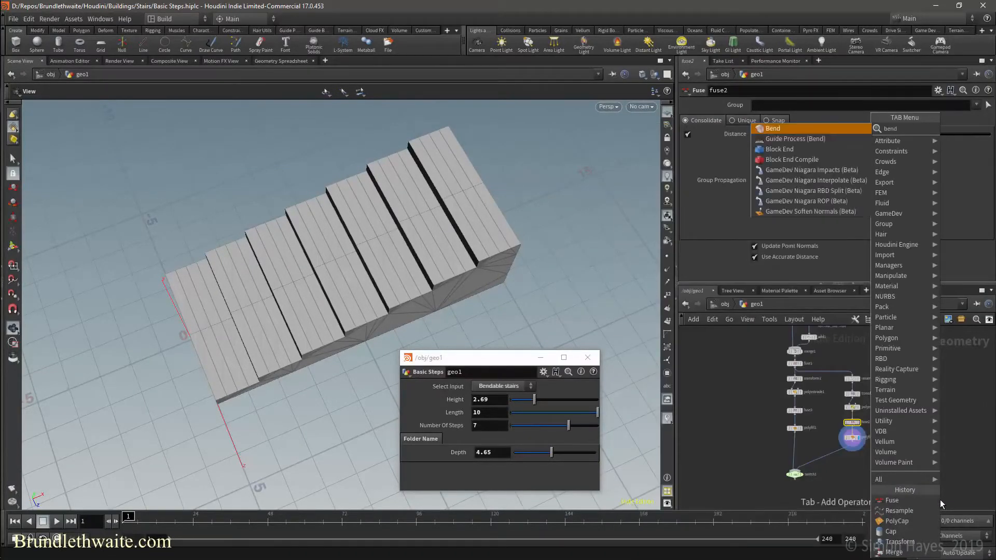
{"action": "key", "text": "Return"}
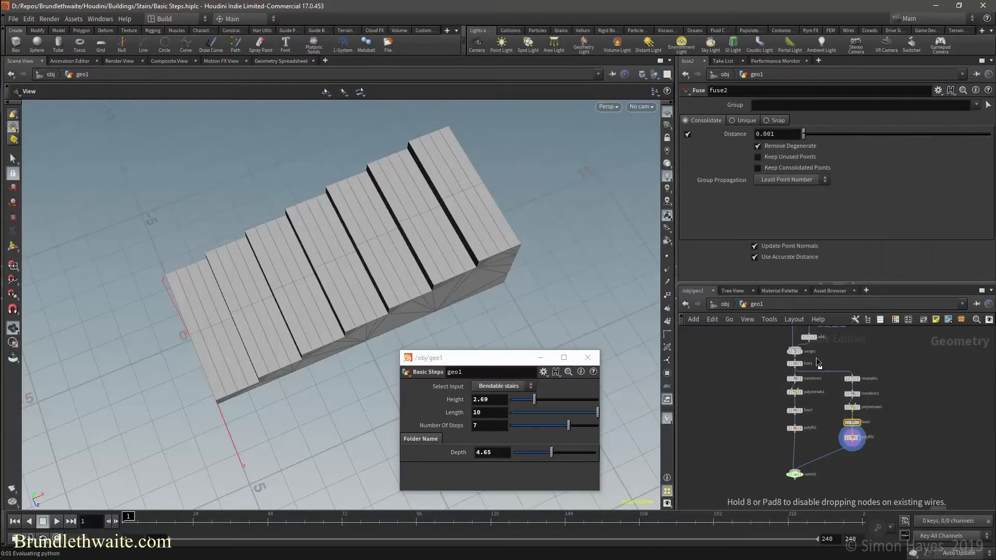
{"action": "left_click", "coordinate": [840, 450]}
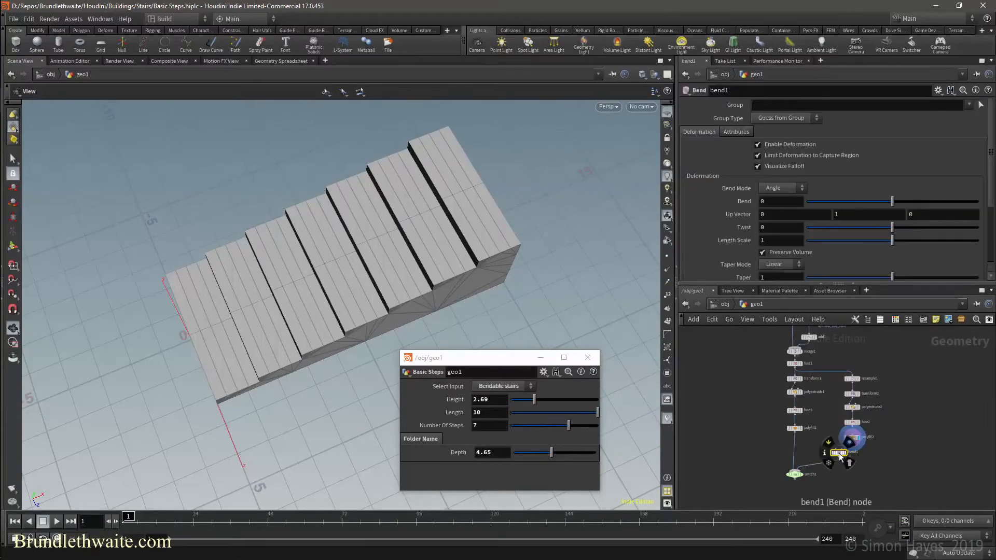
{"action": "left_click_drag", "start_coordinate": [841, 462], "coordinate": [860, 456]}
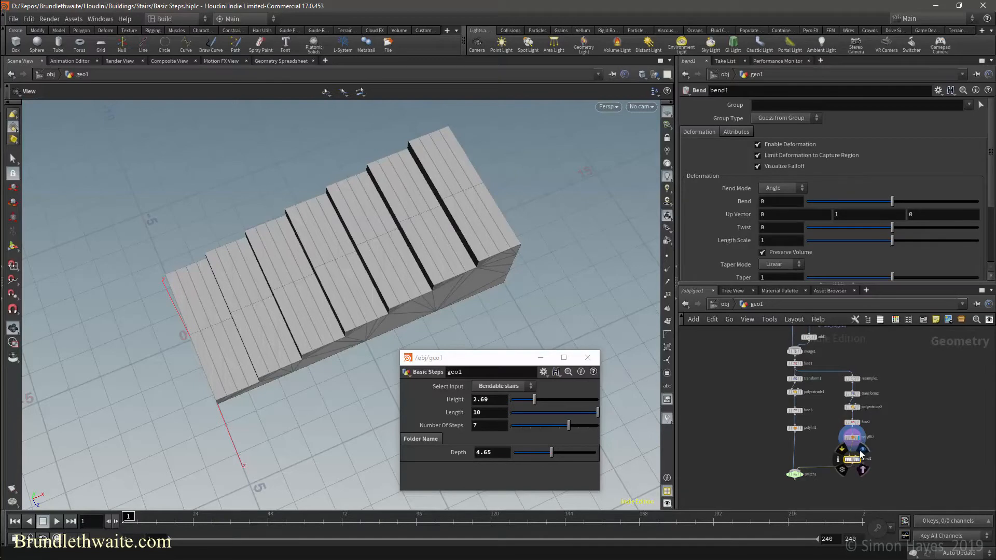
{"action": "left_click", "coordinate": [862, 450]}
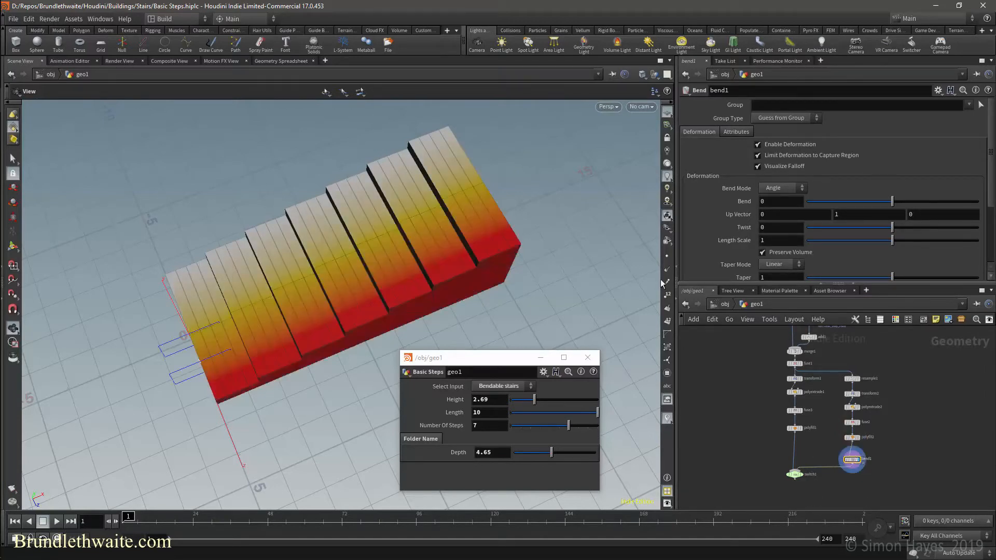
View the staircase from above and bring up bend1's Capture settings
{"action": "left_click_drag", "start_coordinate": [579, 254], "coordinate": [534, 285]}
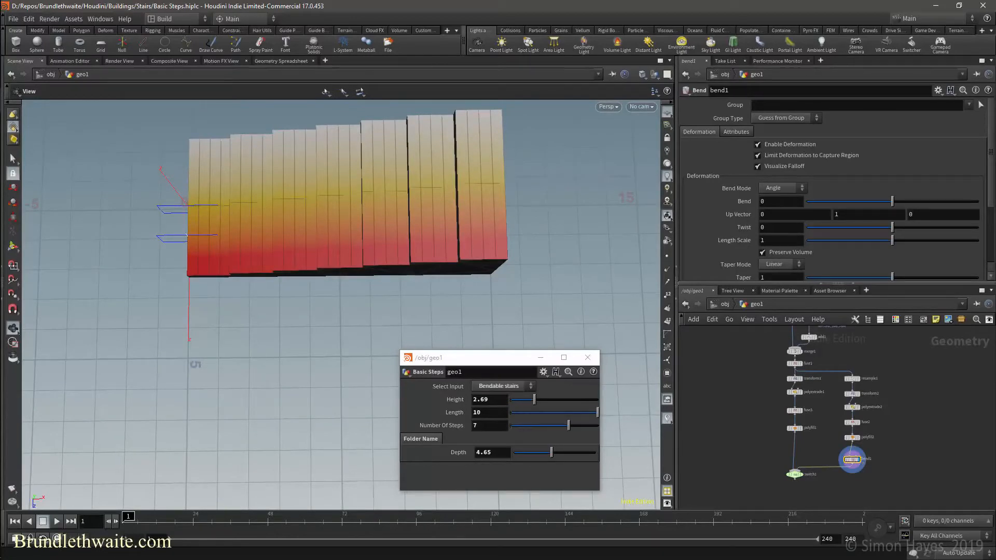
{"action": "scroll", "coordinate": [992, 183], "scroll_direction": "down", "scroll_amount": 4}
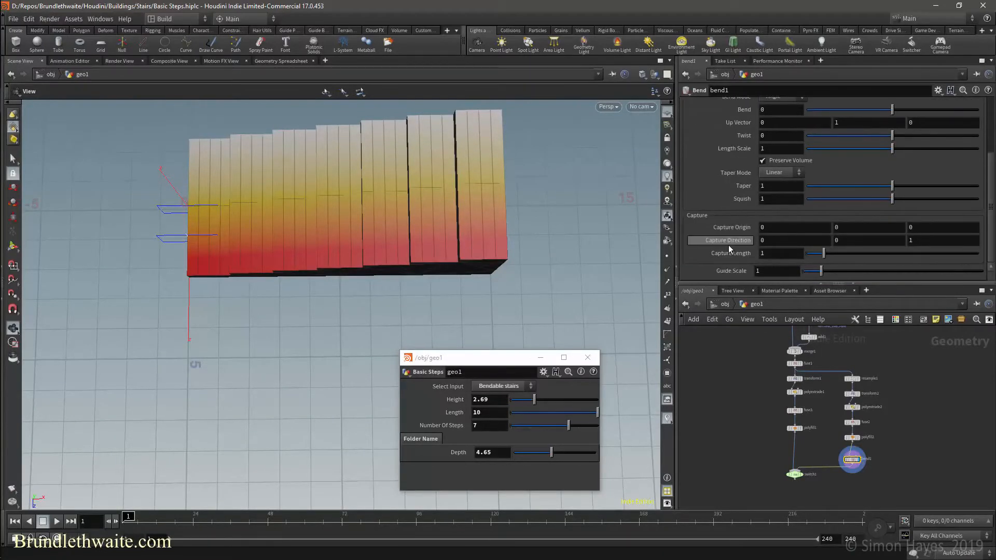
Set the bend's capture direction to 1, 0, 0 and its capture length to 10
{"action": "left_click", "coordinate": [775, 241]}
{"action": "type", "text": "1"}
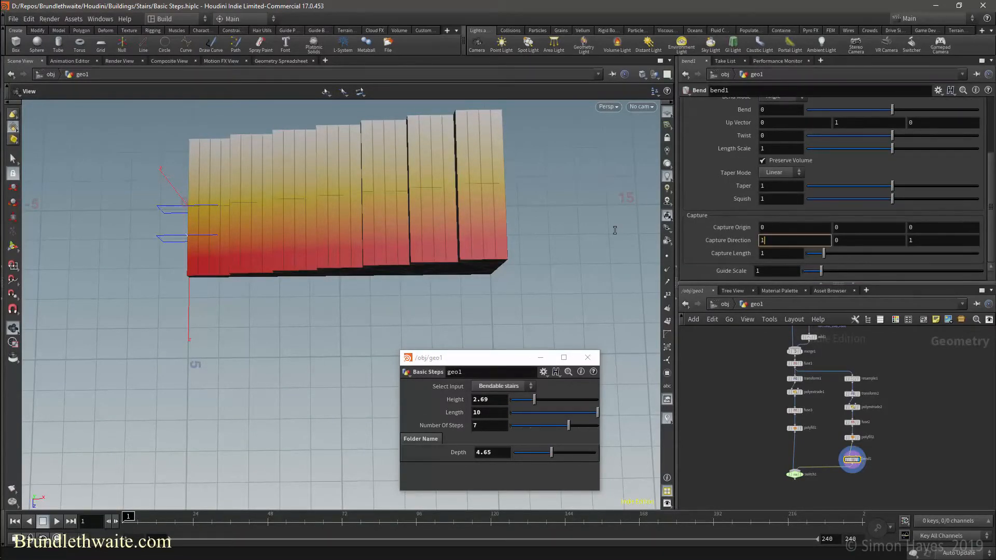
{"action": "left_click", "coordinate": [920, 240]}
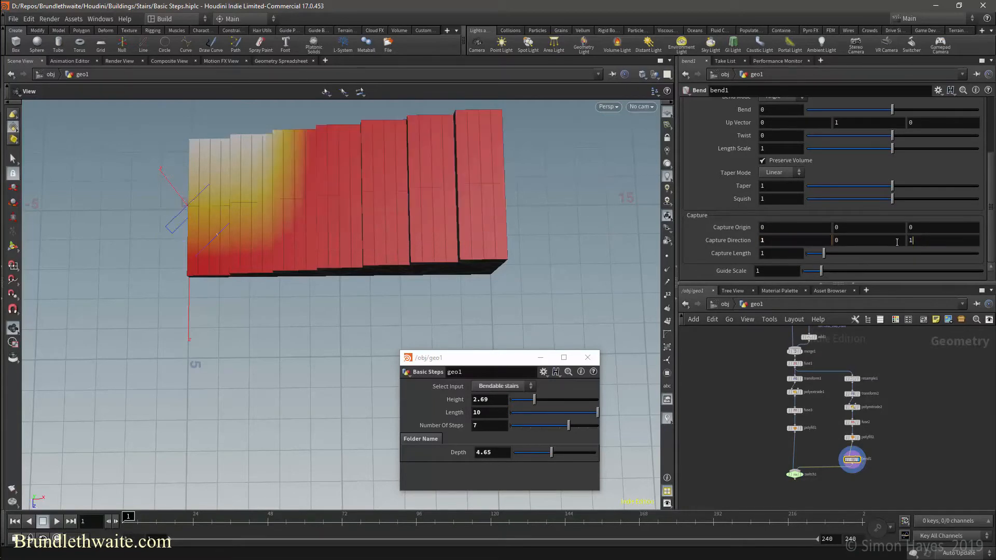
{"action": "key", "text": "Return"}
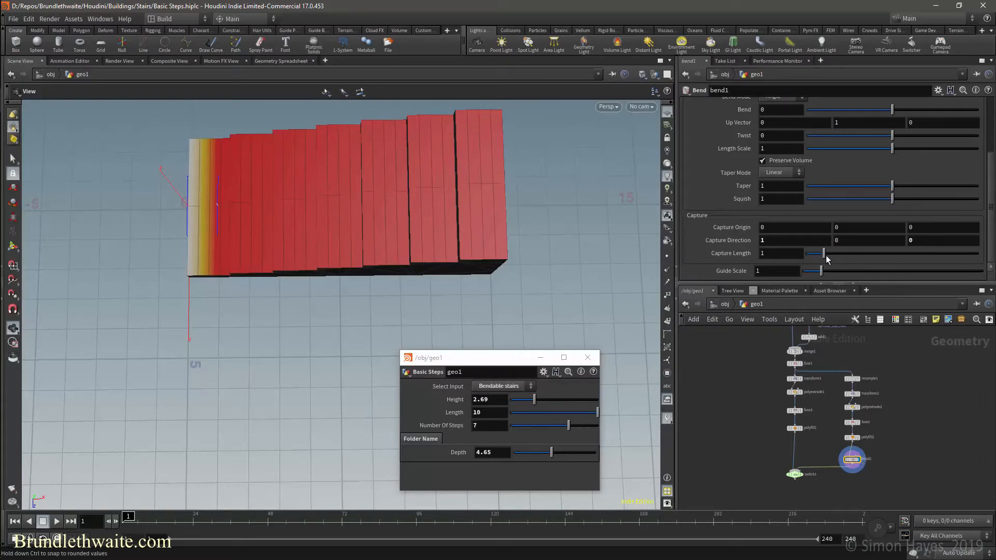
{"action": "left_click_drag", "start_coordinate": [826, 257], "coordinate": [977, 255]}
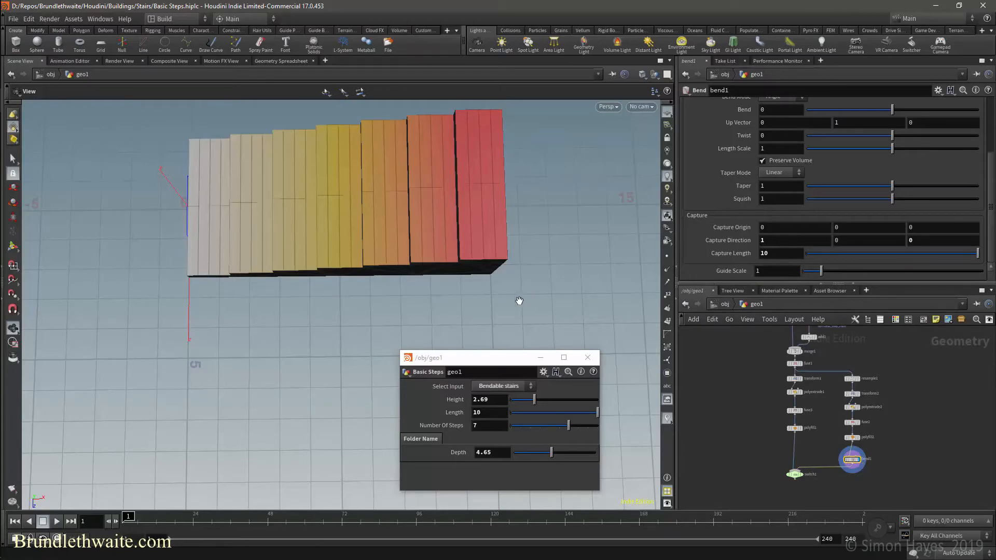
Link the bend's capture length to the Basic Steps Length parameter with a relative channel reference
{"action": "left_click_drag", "start_coordinate": [505, 291], "coordinate": [448, 232]}
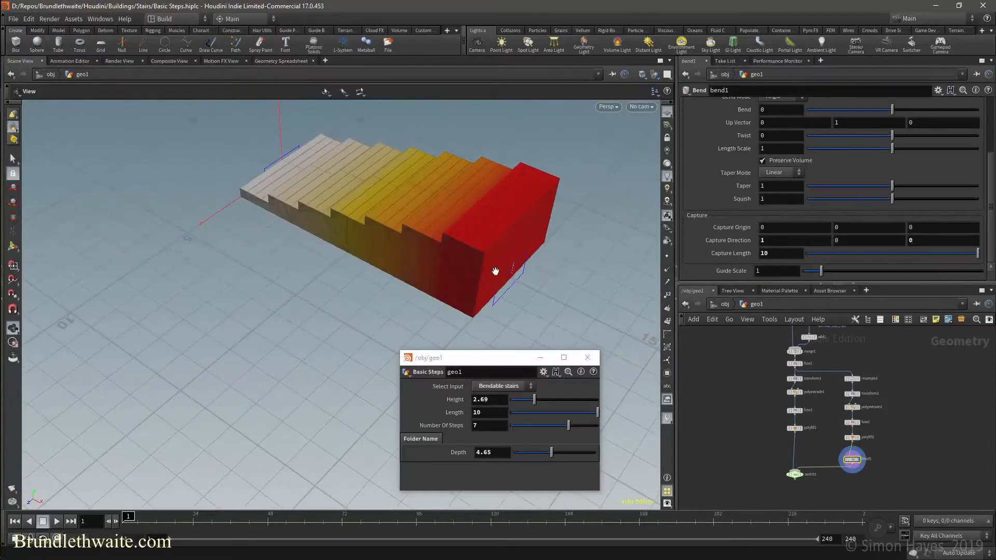
{"action": "left_click", "coordinate": [488, 410]}
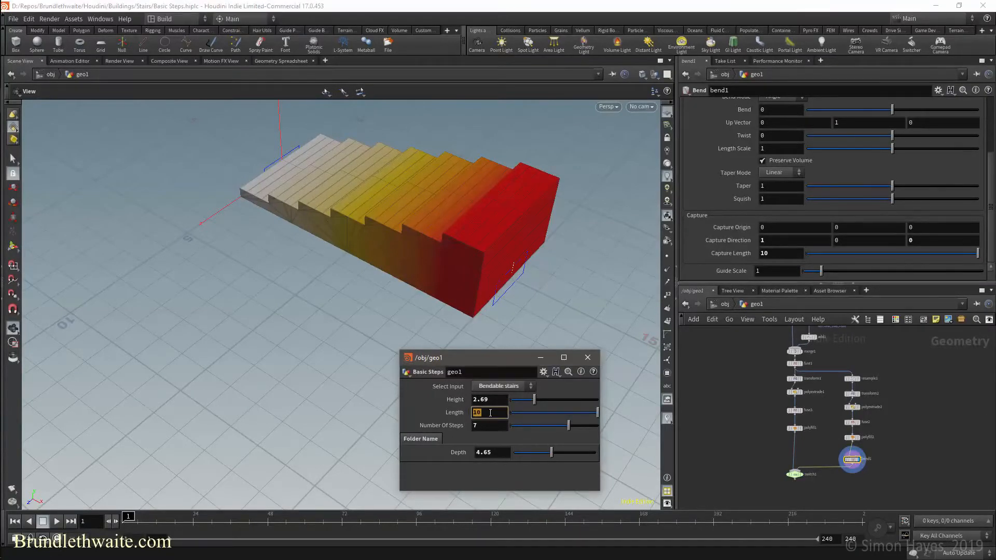
{"action": "left_click_drag", "start_coordinate": [454, 414], "coordinate": [766, 256]}
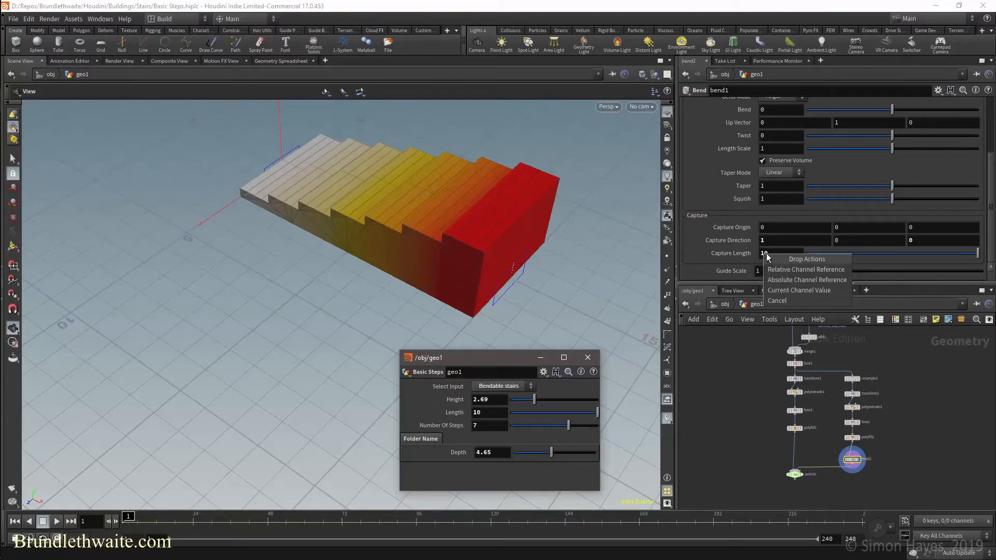
{"action": "left_click", "coordinate": [797, 270]}
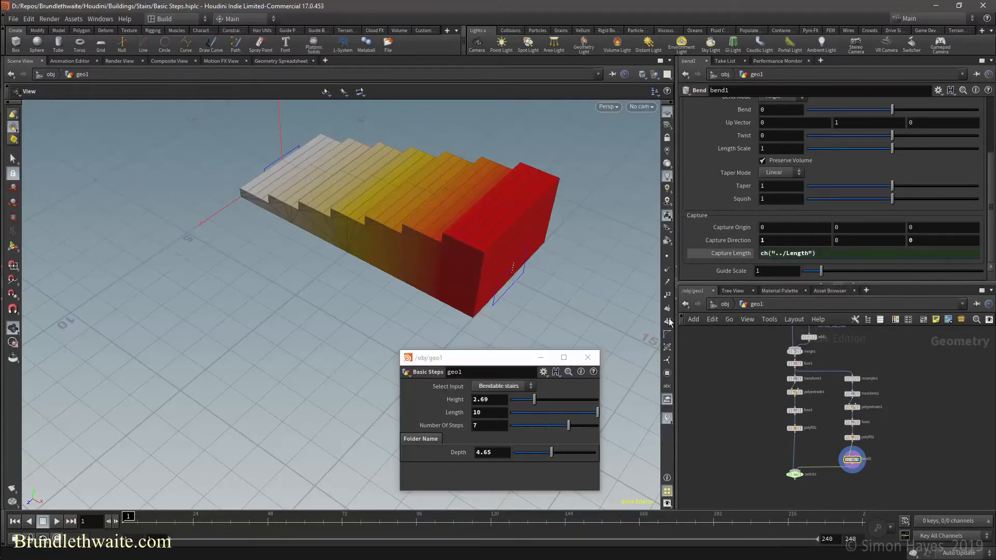
Test small bend angles in both directions and set the bend's up vector to 0, 0, 1
{"action": "left_click_drag", "start_coordinate": [535, 252], "coordinate": [513, 269]}
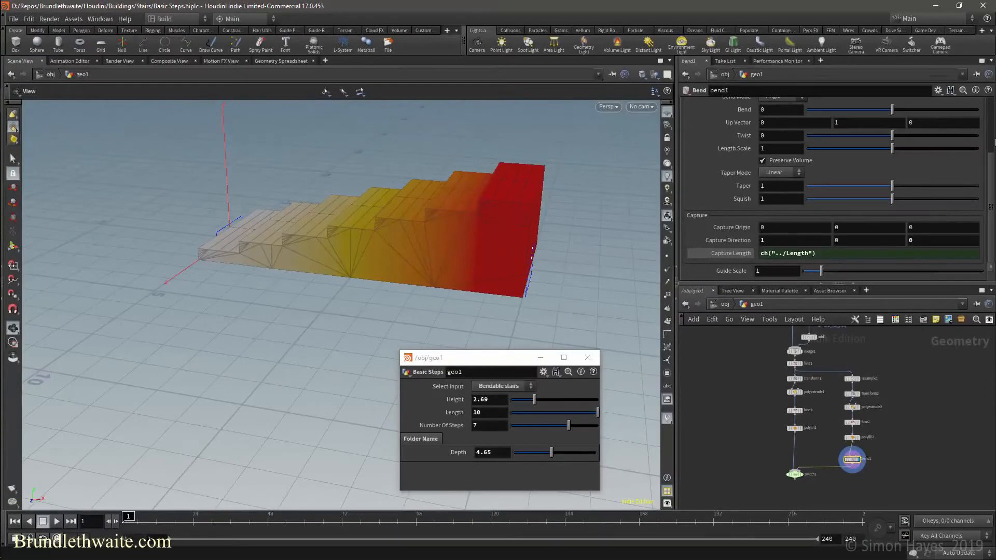
{"action": "scroll", "coordinate": [992, 166], "scroll_direction": "up", "scroll_amount": 3}
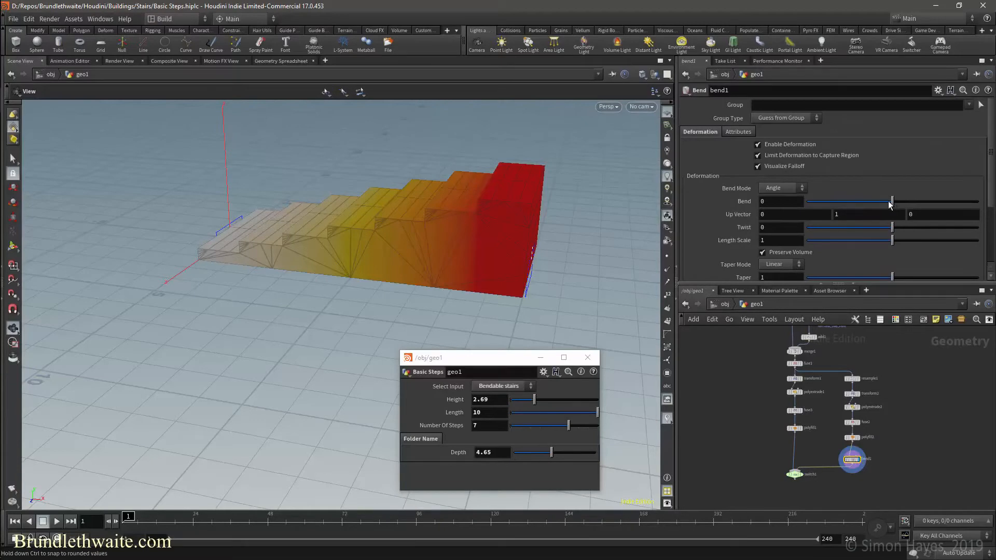
{"action": "mouse_move", "coordinate": [893, 204]}
{"action": "left_mouse_down"}
{"action": "mouse_move", "coordinate": [905, 203]}
{"action": "mouse_move", "coordinate": [820, 204]}
{"action": "mouse_move", "coordinate": [925, 204]}
{"action": "mouse_move", "coordinate": [961, 215]}
{"action": "mouse_move", "coordinate": [830, 204]}
{"action": "mouse_move", "coordinate": [929, 205]}
{"action": "mouse_move", "coordinate": [851, 205]}
{"action": "mouse_move", "coordinate": [885, 202]}
{"action": "left_mouse_up"}
{"action": "left_click_drag", "start_coordinate": [896, 202], "coordinate": [904, 202]}
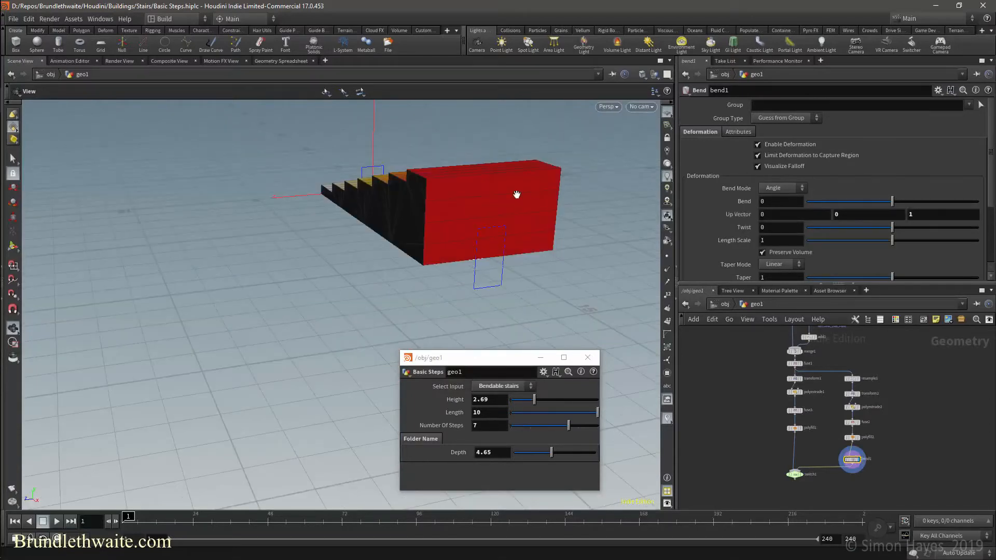
Test a negative bend on the stairs, set the Bend angle to 90, and view the curved result from several sides
{"action": "left_click_drag", "start_coordinate": [594, 178], "coordinate": [456, 264]}
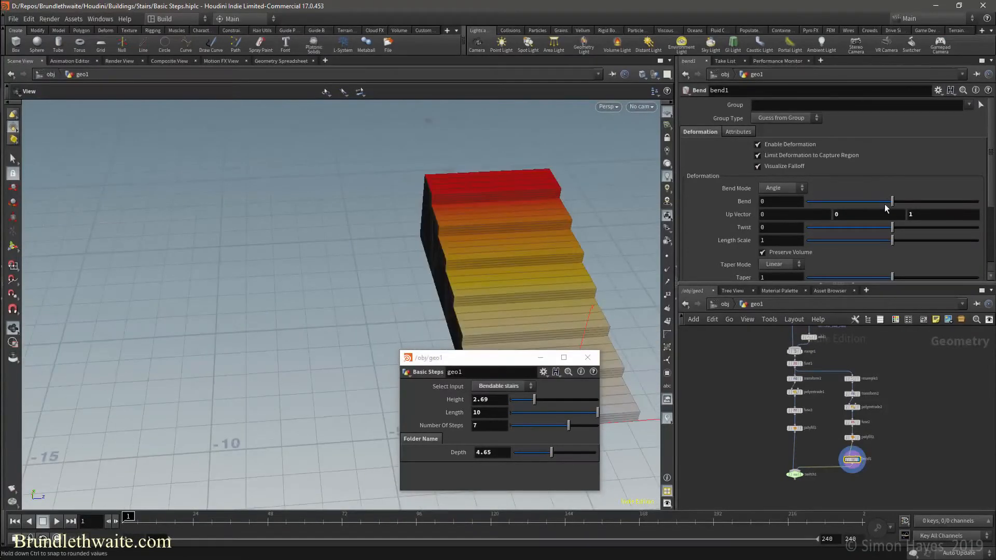
{"action": "left_click_drag", "start_coordinate": [891, 201], "coordinate": [807, 204]}
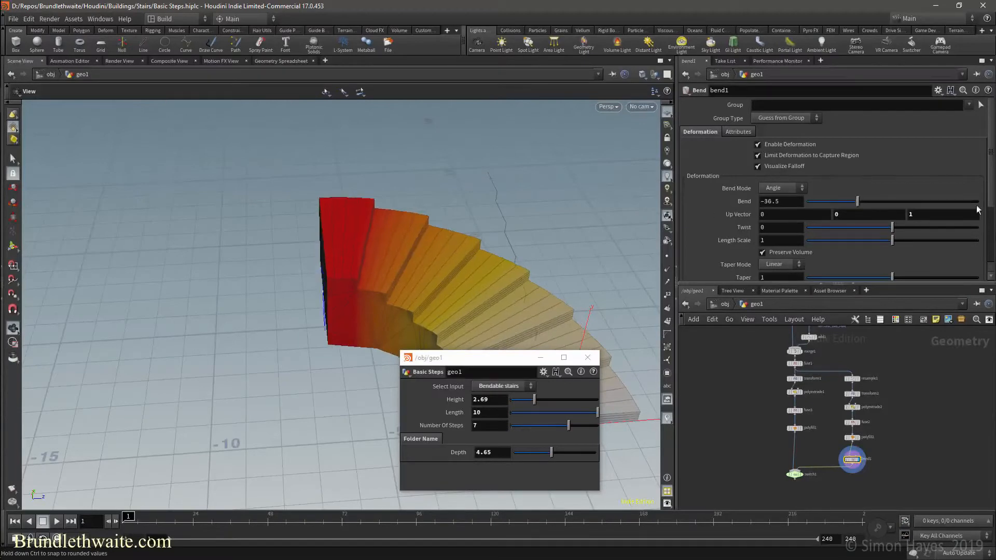
{"action": "left_click_drag", "start_coordinate": [871, 210], "coordinate": [983, 235]}
{"action": "right_click_drag", "start_coordinate": [153, 144], "coordinate": [362, 143]}
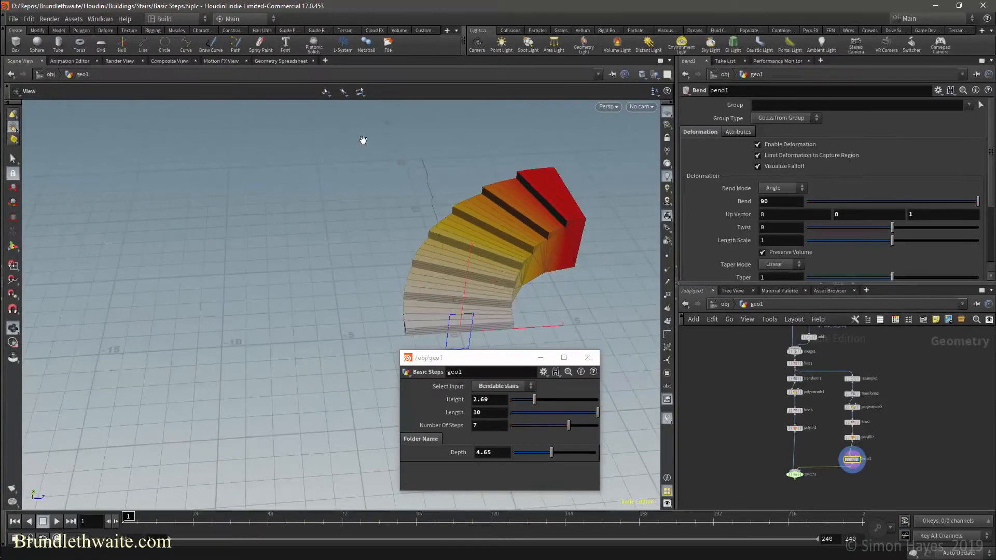
{"action": "left_click_drag", "start_coordinate": [363, 138], "coordinate": [329, 285]}
{"action": "middle_click_drag", "start_coordinate": [419, 263], "coordinate": [359, 191]}
{"action": "scroll", "coordinate": [359, 191], "scroll_direction": "up", "scroll_amount": 4}
{"action": "left_click_drag", "start_coordinate": [312, 186], "coordinate": [289, 137]}
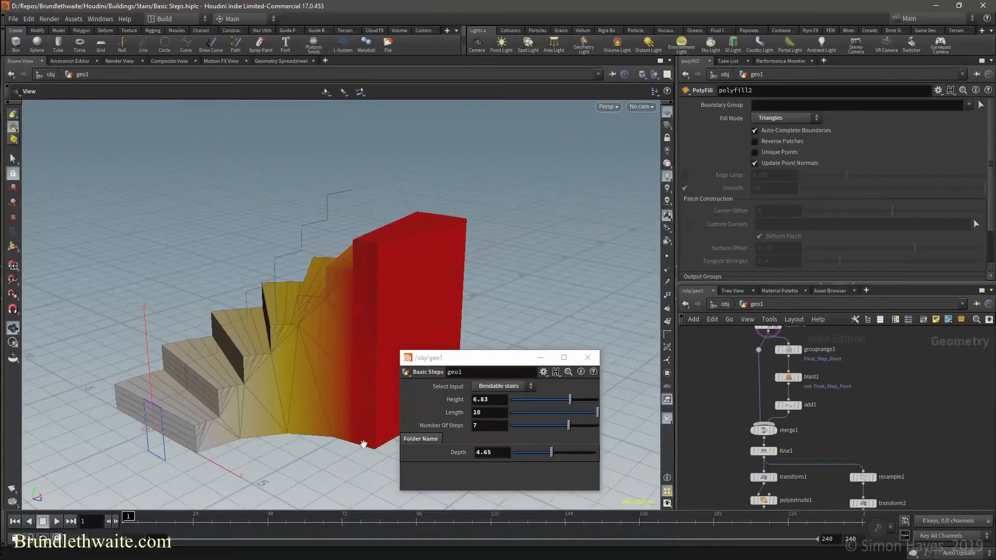
Duplicate the merge1 node and place the copy just above resample1
{"action": "left_click", "coordinate": [792, 431]}
{"action": "key", "text": "ctrl+c"}
{"action": "key", "text": "ctrl+v"}
{"action": "left_click", "coordinate": [876, 462]}
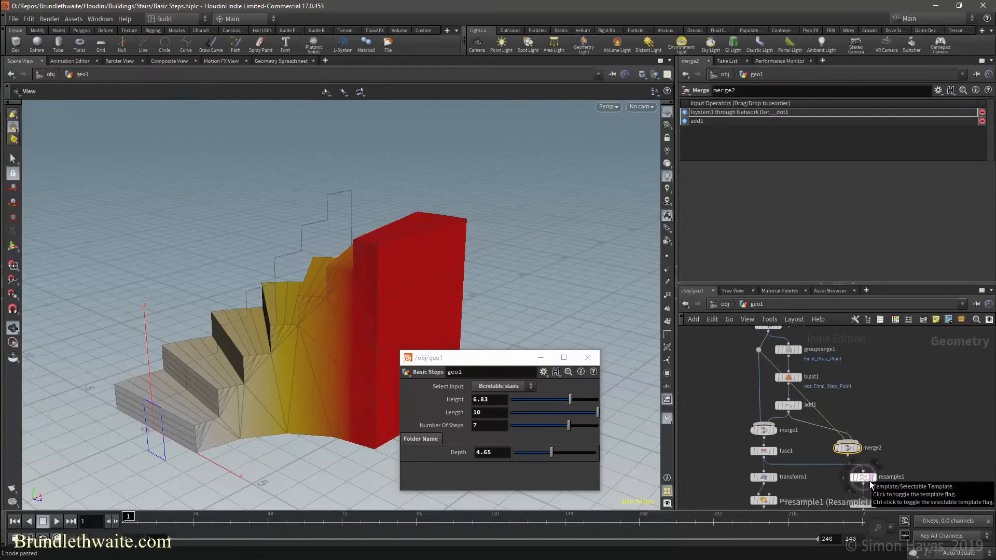
Move resample1 above merge2 on the L-system branch, and insert a copy of it between add1 and merge2
{"action": "key", "text": "ctrl+v"}
{"action": "key", "text": "ctrl+z"}
{"action": "left_click_drag", "start_coordinate": [901, 460], "coordinate": [876, 417]}
{"action": "key", "text": "ctrl+c"}
{"action": "key", "text": "ctrl+v"}
{"action": "left_click", "coordinate": [820, 432]}
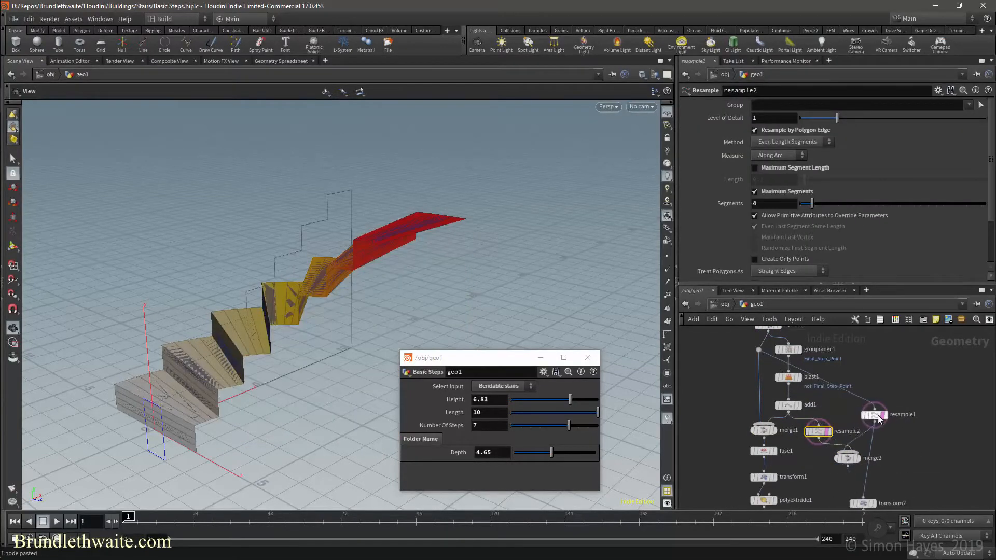
Wire merge2 into transform2 in place of resample1 and tidy the positions of merge2 and resample2
{"action": "left_click", "coordinate": [848, 466]}
{"action": "middle_click_drag", "start_coordinate": [867, 502], "coordinate": [867, 456]}
{"action": "left_click", "coordinate": [867, 457]}
{"action": "key", "text": "ctrl+z"}
{"action": "key", "text": "ctrl+z"}
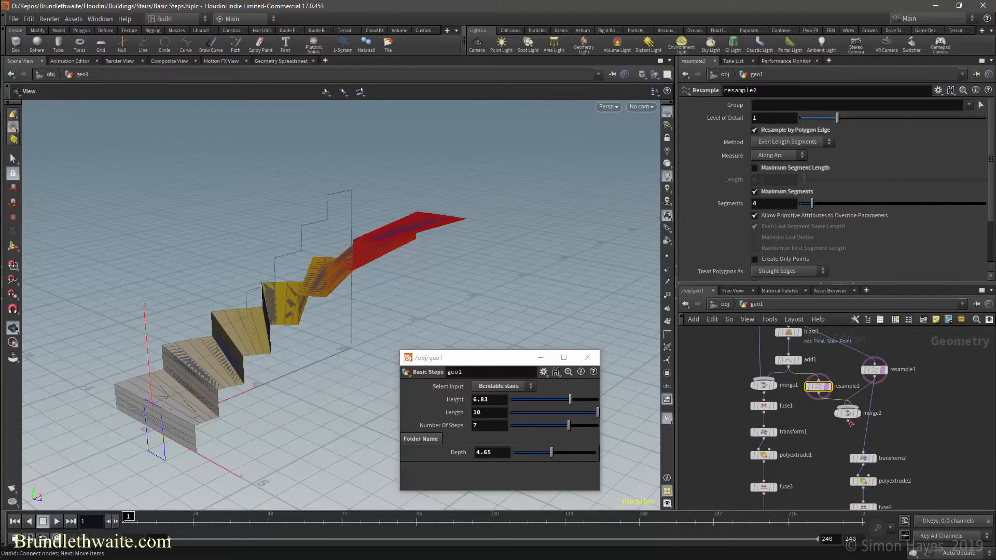
{"action": "left_click_drag", "start_coordinate": [848, 414], "coordinate": [868, 417]}
{"action": "left_click_drag", "start_coordinate": [821, 393], "coordinate": [831, 392]}
Set resample2's maximum segments to 11 and check the underside and sides of the bent stairs
{"action": "left_click_drag", "start_coordinate": [813, 206], "coordinate": [839, 207]}
{"action": "scroll", "coordinate": [332, 300], "scroll_direction": "down", "scroll_amount": 3}
{"action": "left_click_drag", "start_coordinate": [329, 300], "coordinate": [178, 383]}
{"action": "left_click_drag", "start_coordinate": [249, 426], "coordinate": [327, 458]}
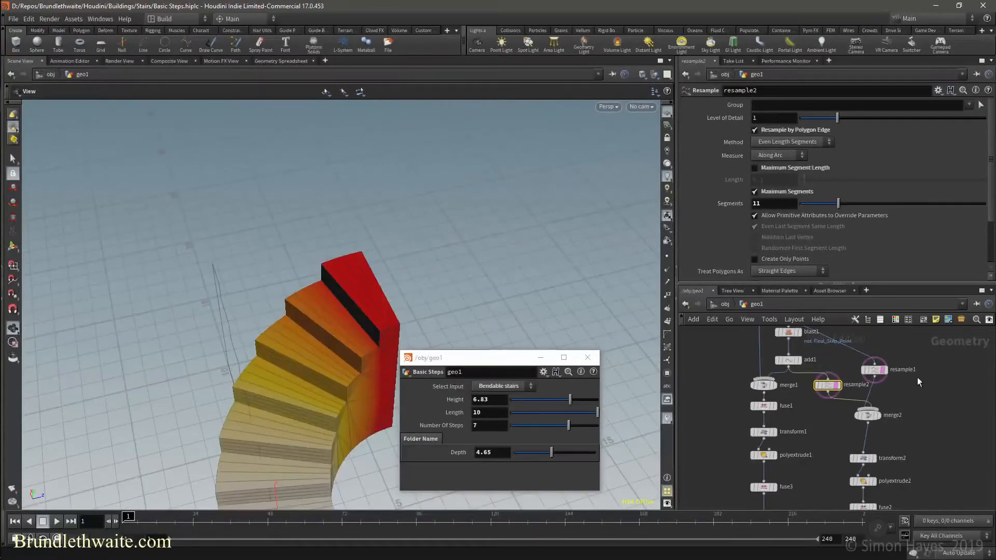
{"action": "middle_click_drag", "start_coordinate": [918, 385], "coordinate": [912, 459]}
{"action": "left_click_drag", "start_coordinate": [868, 445], "coordinate": [851, 457]}
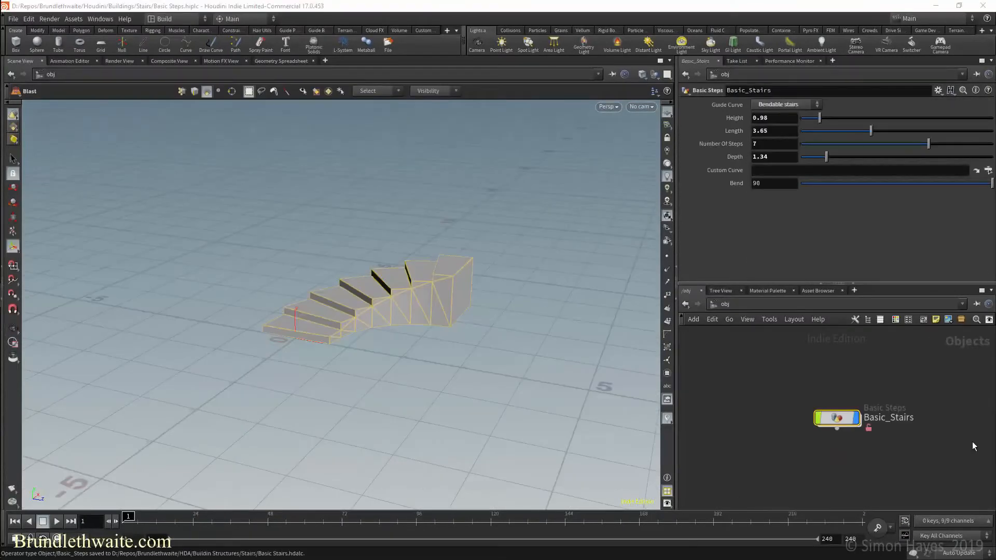
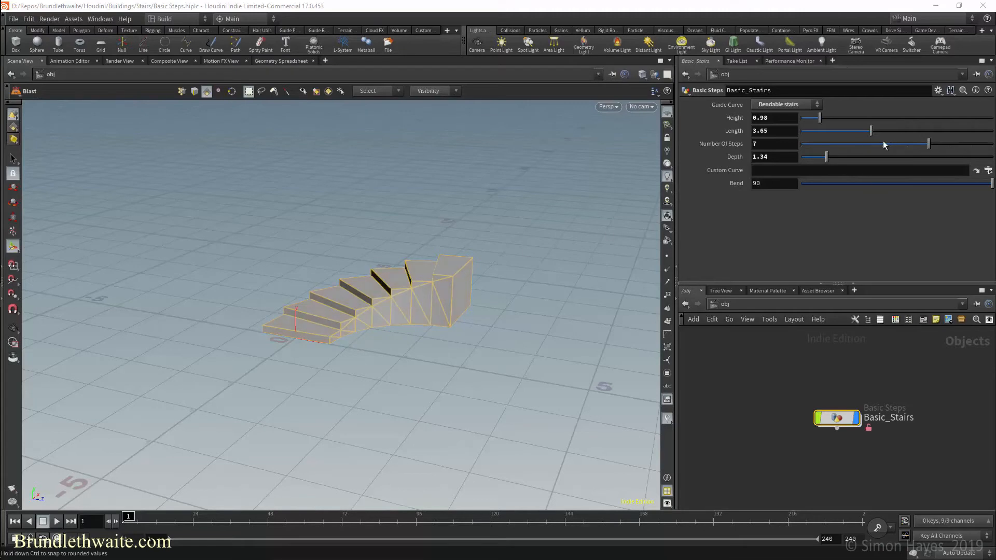
Set the Basic_Stairs asset's number of steps to 6 and open its internal node network
{"action": "left_click_drag", "start_coordinate": [928, 144], "coordinate": [906, 148]}
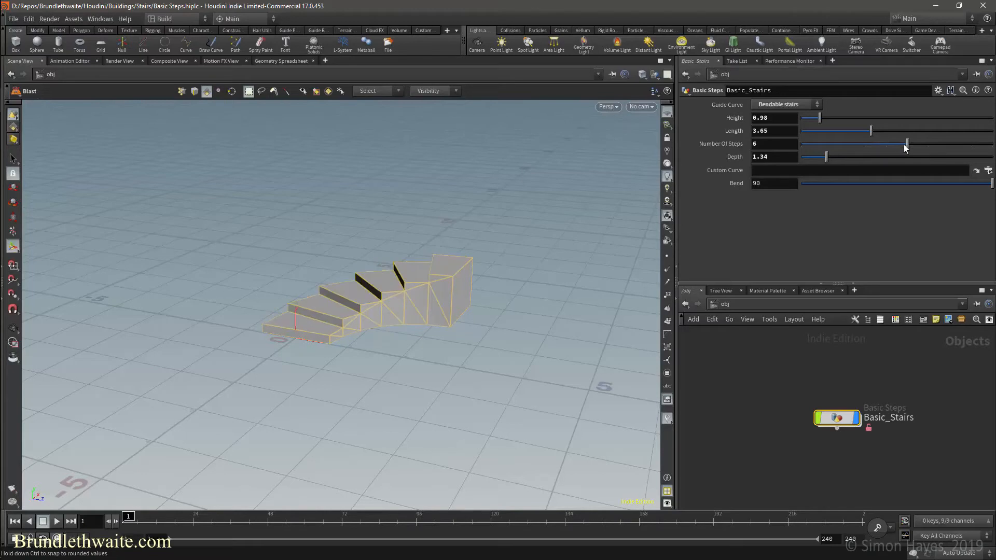
{"action": "double_click", "coordinate": [837, 417]}
{"action": "scroll", "coordinate": [837, 430], "scroll_direction": "up", "scroll_amount": 3}
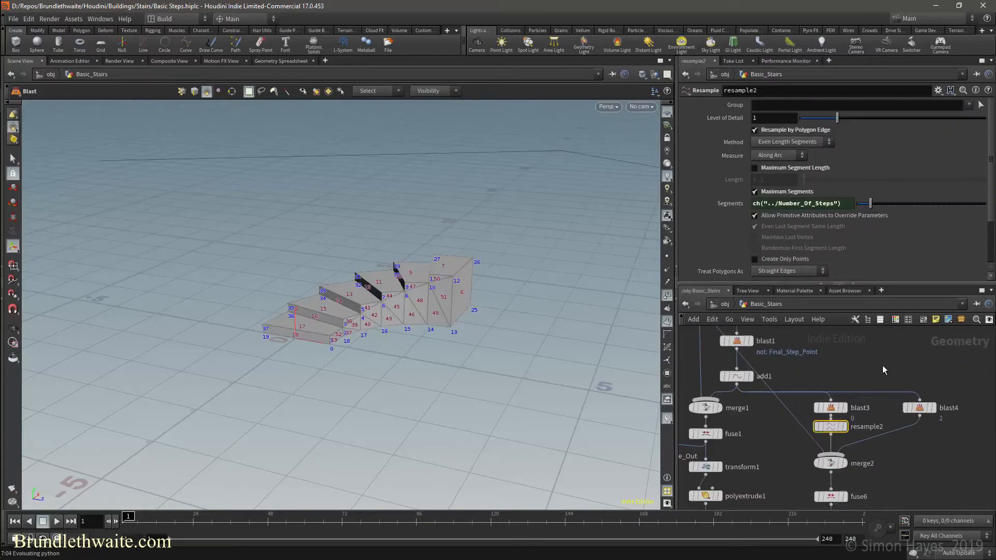
Examine the blast3, blast4, resample2 and merge2 nodes that feed the bendable stairs branch
{"action": "middle_click_drag", "start_coordinate": [898, 393], "coordinate": [912, 459]}
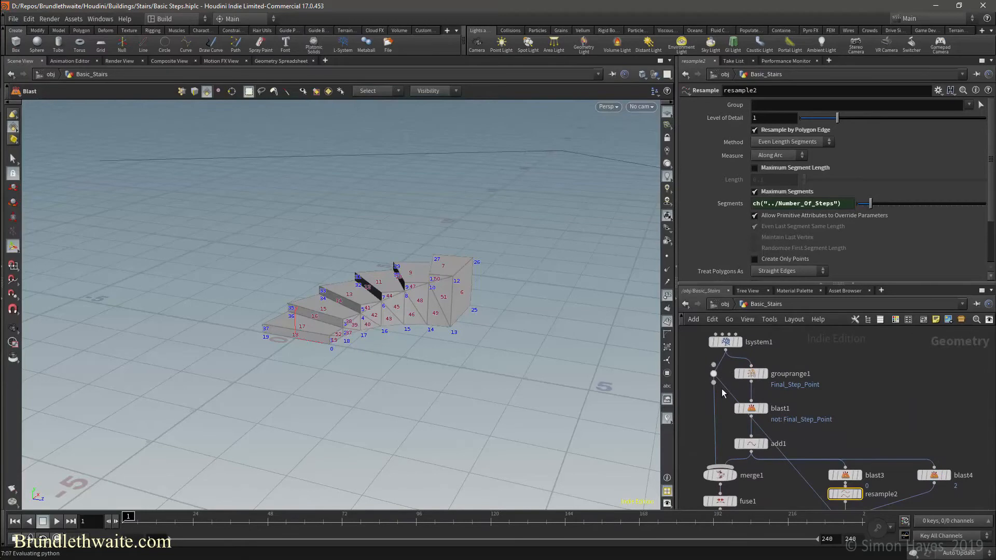
{"action": "middle_click_drag", "start_coordinate": [910, 414], "coordinate": [893, 357]}
{"action": "left_click", "coordinate": [830, 421]}
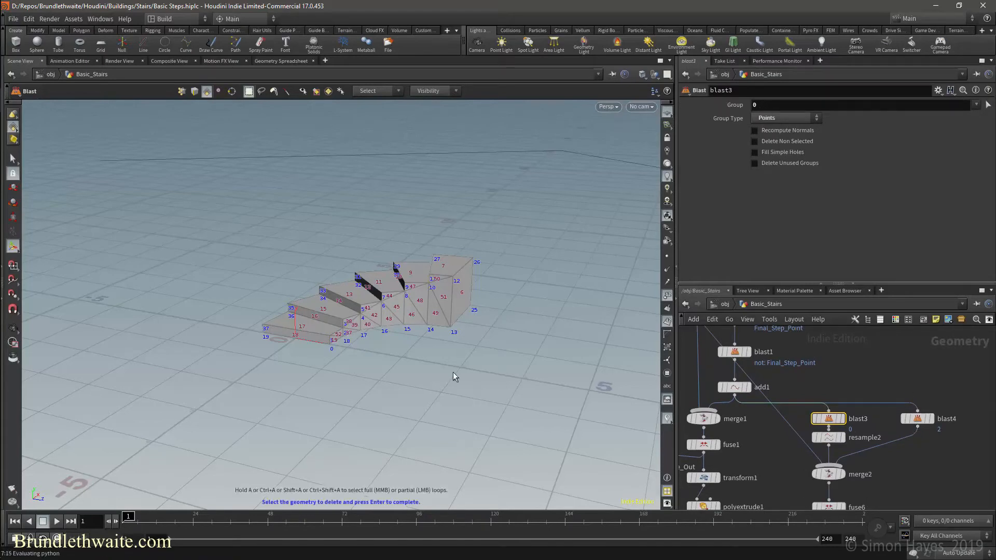
{"action": "scroll", "coordinate": [866, 478], "scroll_direction": "down", "scroll_amount": 1}
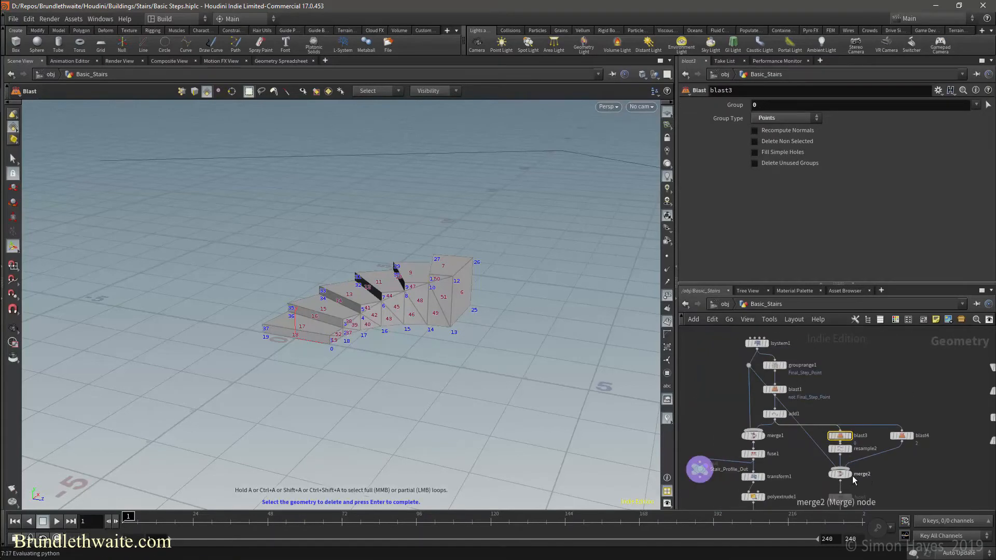
{"action": "scroll", "coordinate": [856, 480], "scroll_direction": "down", "scroll_amount": 1}
{"action": "middle_click_drag", "start_coordinate": [908, 485], "coordinate": [918, 416]}
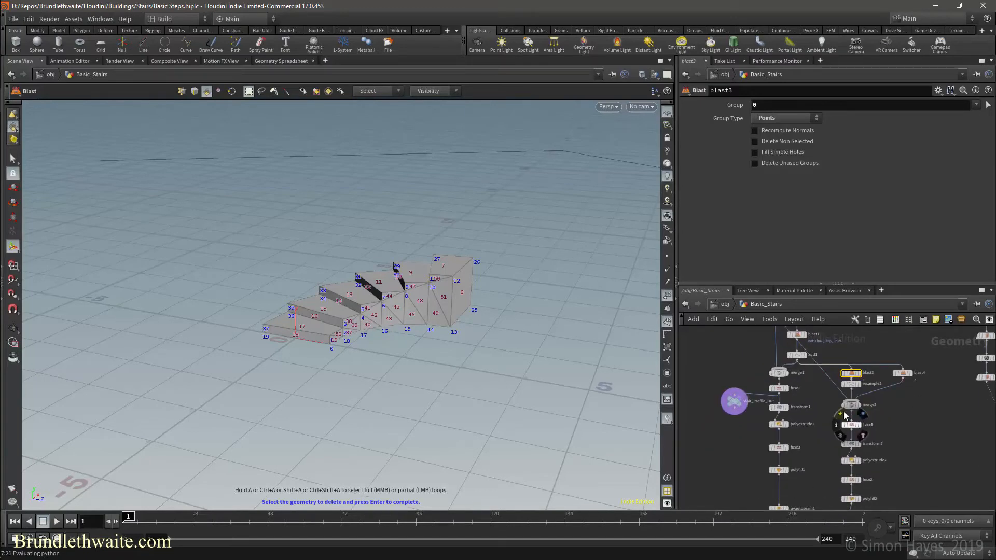
{"action": "middle_click_drag", "start_coordinate": [820, 399], "coordinate": [826, 443]}
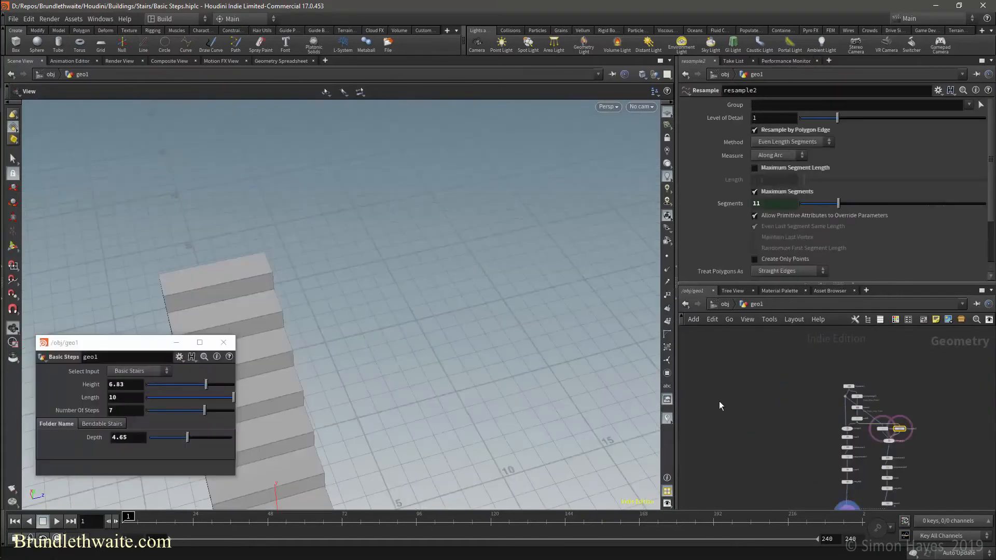
Add an Object Merge node in an empty area beside the geo1 stair network
{"action": "key", "text": "Tab"}
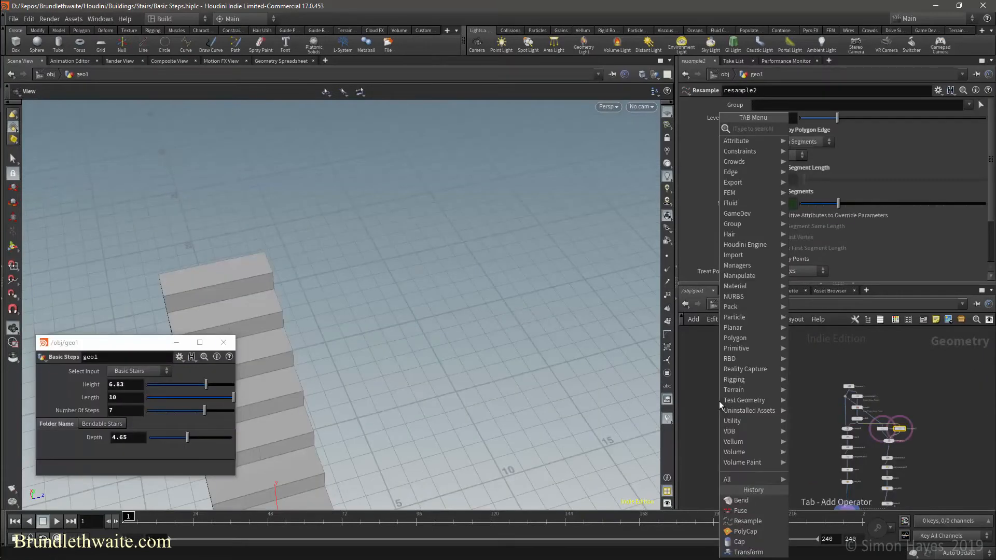
{"action": "type", "text": "om"}
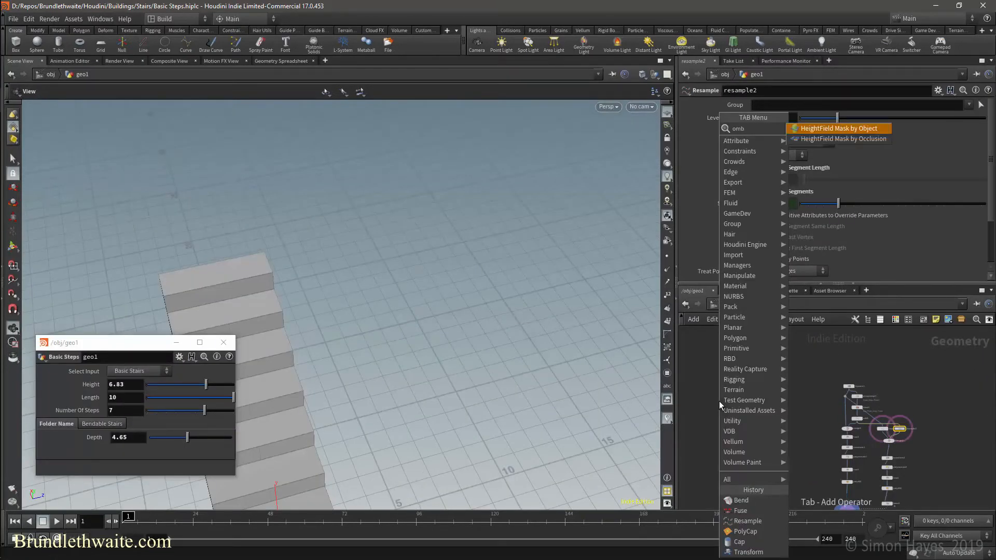
{"action": "key", "text": "Escape"}
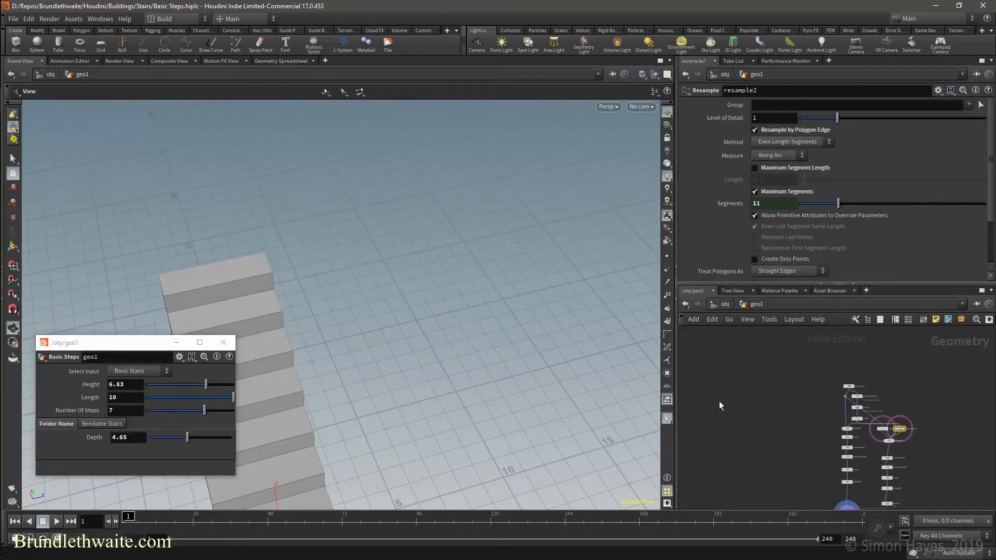
{"action": "left_click", "coordinate": [749, 393]}
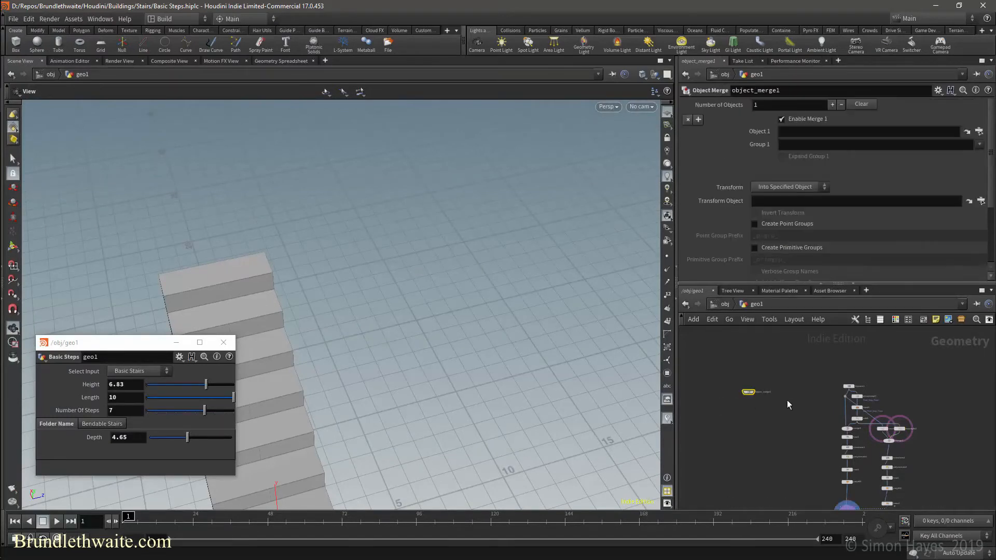
Add a Curve node between the Object Merge node and the stair network
{"action": "key", "text": "Tab"}
{"action": "type", "text": "cur"}
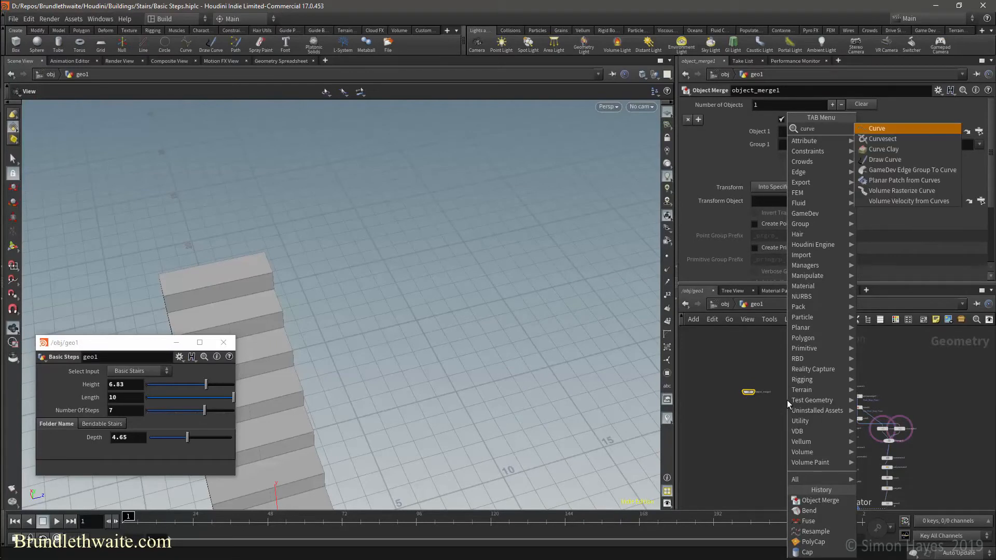
{"action": "key", "text": "Escape"}
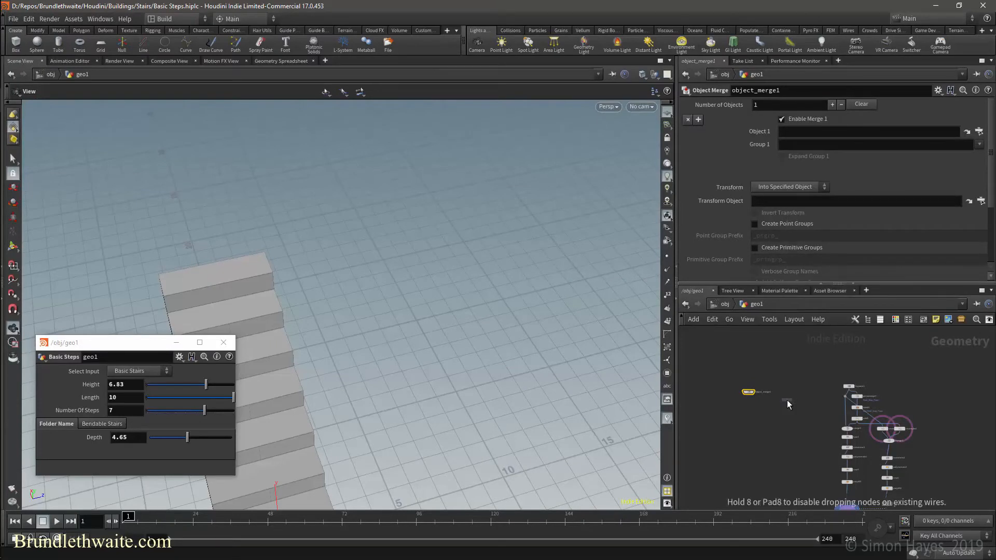
{"action": "left_click", "coordinate": [787, 400]}
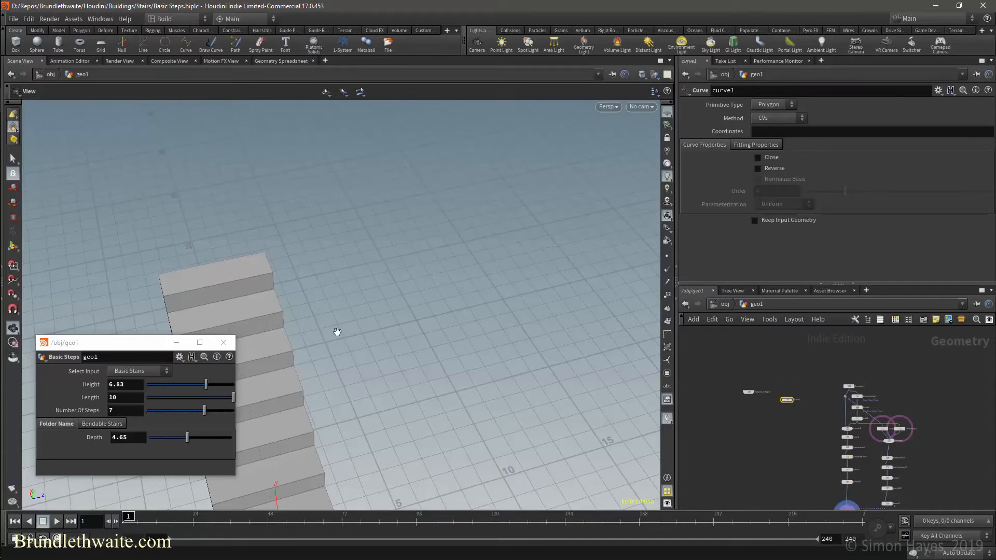
Draw an open five-point curve around the stairs in the Top view, starting at about (-37.7, 0, 0) and passing through (-29.9, 0, 25) and (7.4, 0, 25)
{"action": "scroll", "coordinate": [337, 333], "scroll_direction": "down", "scroll_amount": 4}
{"action": "left_click_drag", "start_coordinate": [363, 329], "coordinate": [416, 313]}
{"action": "key", "text": "space+2"}
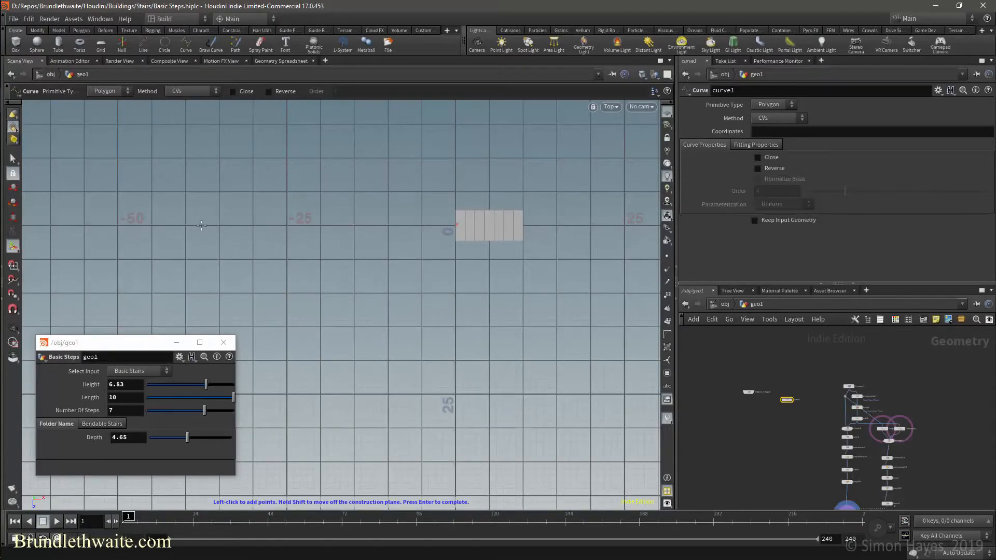
{"action": "left_click", "coordinate": [201, 226]}
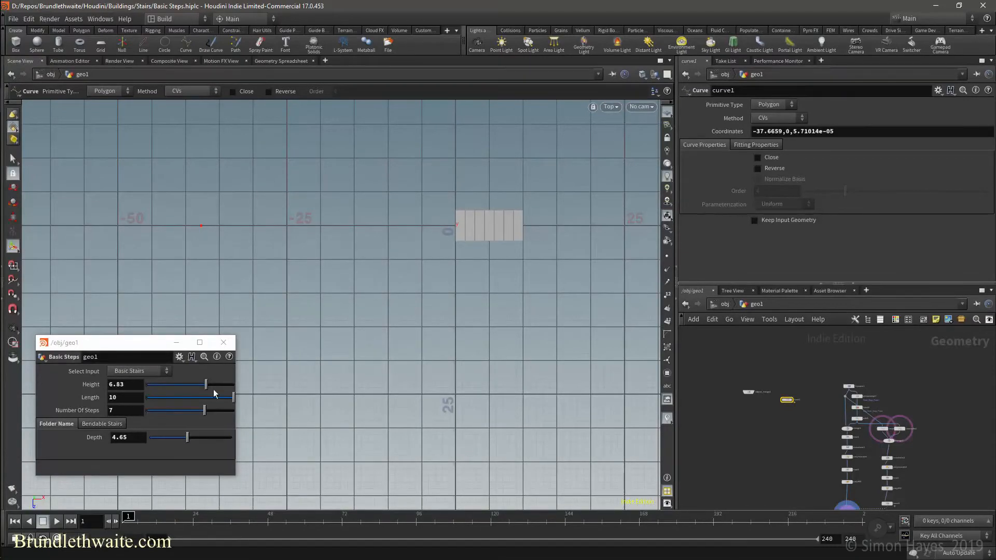
{"action": "left_click", "coordinate": [254, 395]}
{"action": "left_click", "coordinate": [506, 395]}
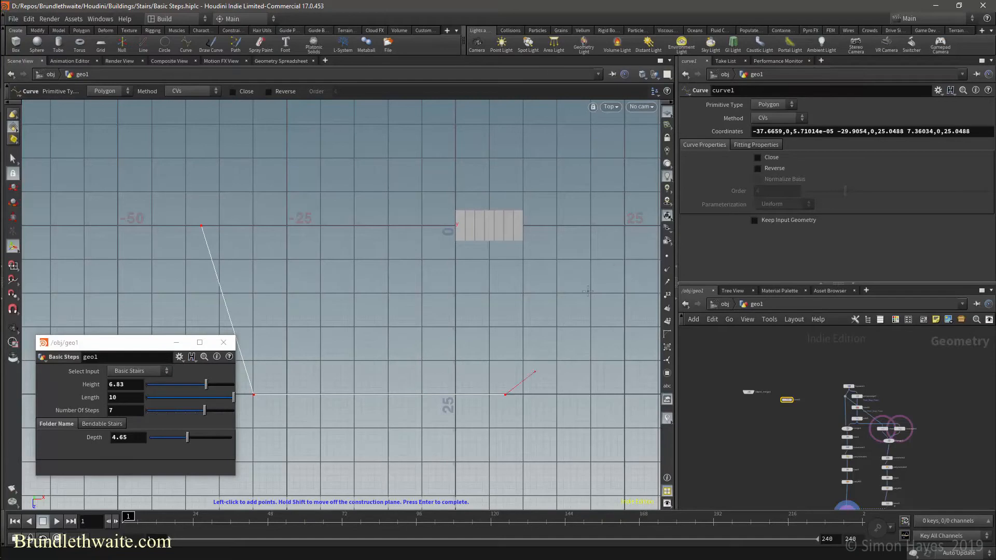
{"action": "left_click", "coordinate": [625, 226]}
{"action": "left_click", "coordinate": [552, 112]}
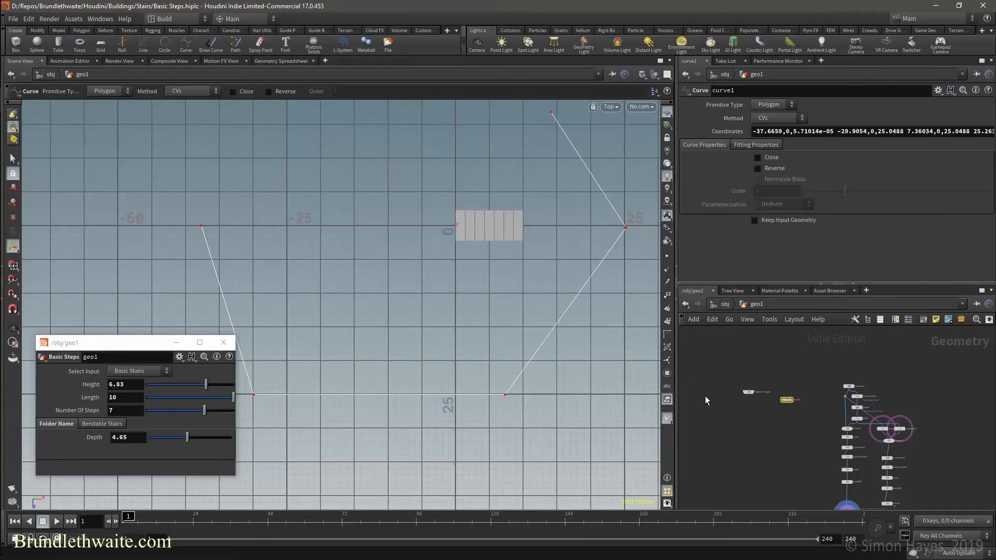
{"action": "key", "text": "Return"}
Add a Switch node below the Object Merge and Curve nodes
{"action": "scroll", "coordinate": [732, 433], "scroll_direction": "up", "scroll_amount": 2}
{"action": "scroll", "coordinate": [750, 414], "scroll_direction": "up", "scroll_amount": 3}
{"action": "middle_click_drag", "start_coordinate": [763, 428], "coordinate": [724, 488]}
{"action": "key", "text": "Tab"}
{"action": "type", "text": "s"}
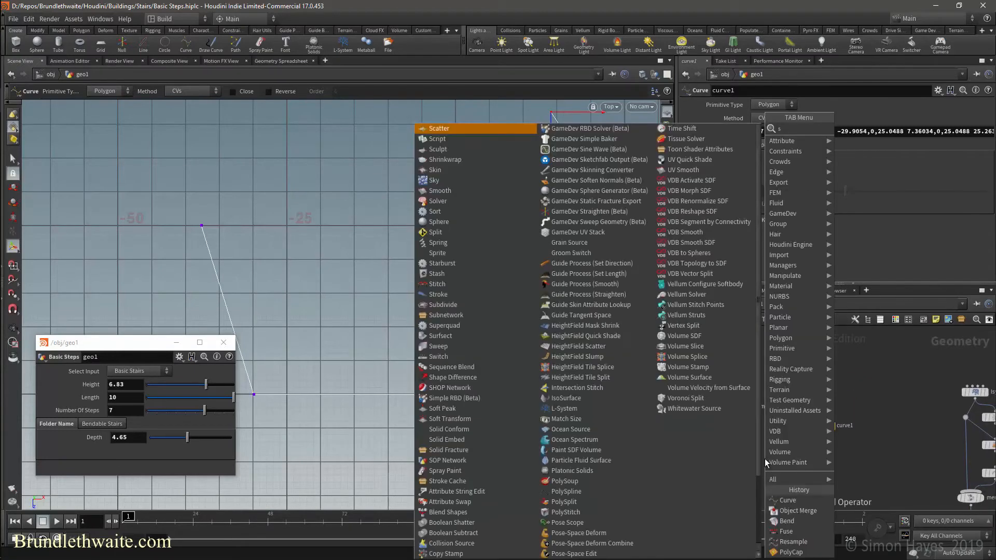
{"action": "type", "text": "witch"}
{"action": "key", "text": "Return"}
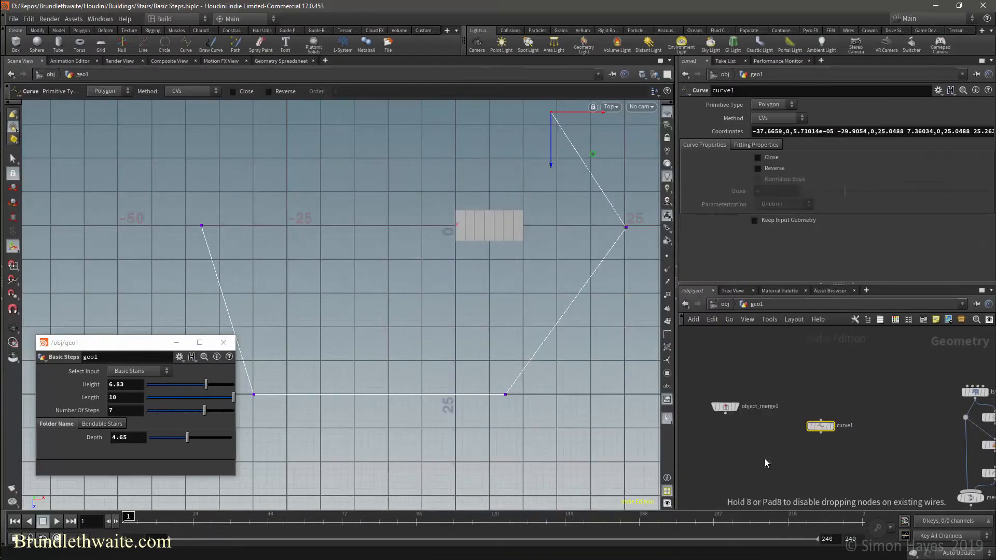
{"action": "left_click", "coordinate": [766, 462]}
Rename the Object Merge node as User_curve
{"action": "double_click", "coordinate": [753, 407]}
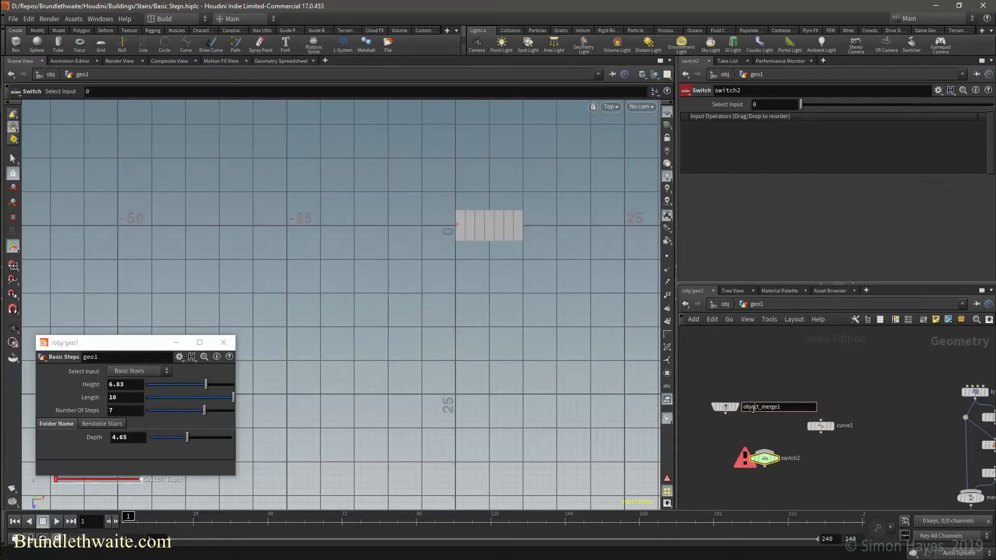
{"action": "key", "text": "BackSpace"}
{"action": "key", "text": "BackSpace"}
{"action": "key", "text": "BackSpace"}
{"action": "key", "text": "BackSpace"}
{"action": "key", "text": "BackSpace"}
{"action": "key", "text": "BackSpace"}
{"action": "key", "text": "BackSpace"}
{"action": "key", "text": "BackSpace"}
{"action": "key", "text": "BackSpace"}
{"action": "key", "text": "BackSpace"}
{"action": "key", "text": "BackSpace"}
{"action": "key", "text": "BackSpace"}
{"action": "key", "text": "BackSpace"}
{"action": "type", "text": "User_cui"}
{"action": "type", "text": "ve"}
Rename the Curve node as Default_Curve
{"action": "left_click", "coordinate": [818, 427]}
{"action": "double_click", "coordinate": [845, 425]}
{"action": "type", "text": "De"}
{"action": "key", "text": "Return"}
Wire Default_Curve and User_curve into the new Switch node, ordering User_curve as the first input
{"action": "left_click_drag", "start_coordinate": [821, 434], "coordinate": [766, 449]}
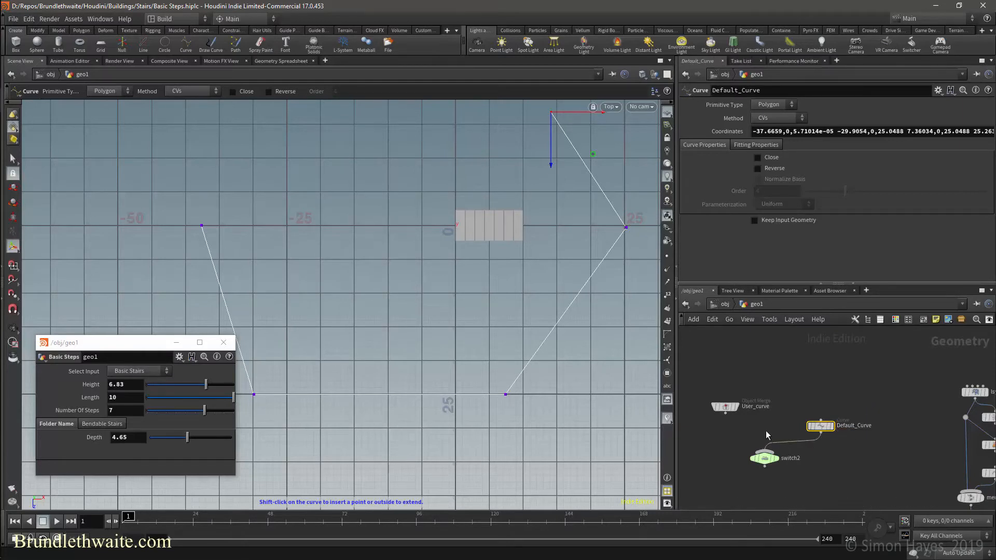
{"action": "left_click_drag", "start_coordinate": [726, 412], "coordinate": [766, 450]}
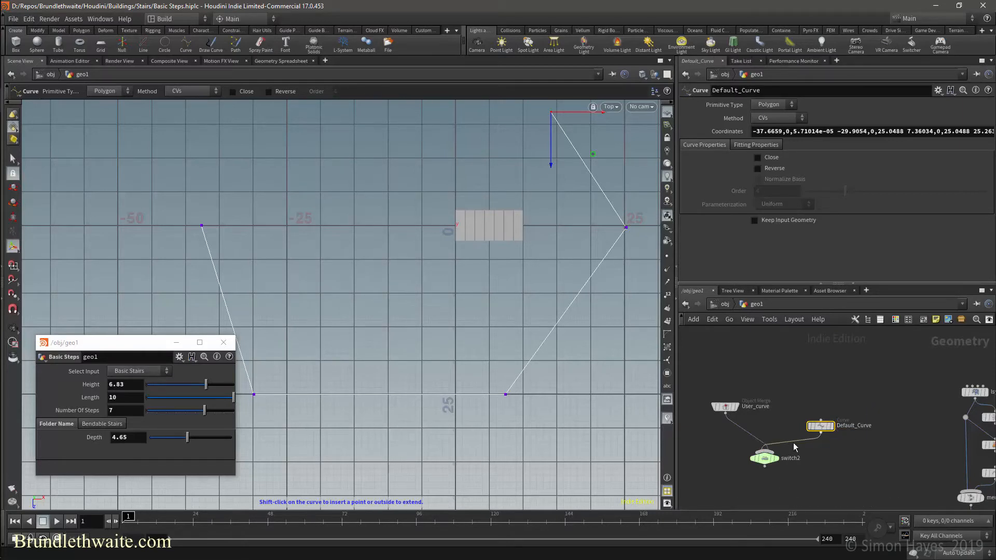
{"action": "left_click", "coordinate": [765, 463]}
{"action": "left_click_drag", "start_coordinate": [687, 135], "coordinate": [687, 125]}
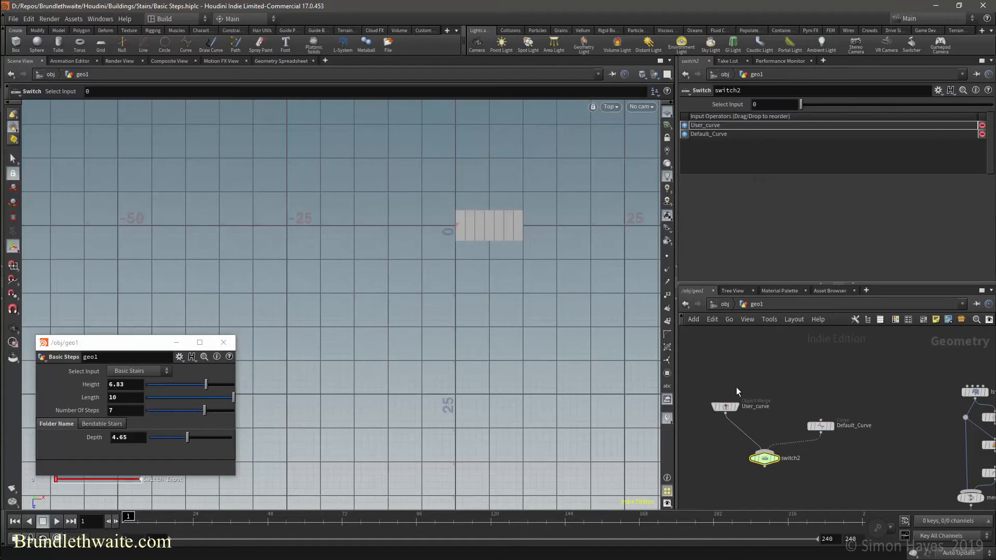
Set the new Switch node's Select Input to the expression if(npoints("../User_curve/")>0,0,1)
{"action": "left_click", "coordinate": [760, 105]}
{"action": "type", "text": "if()"}
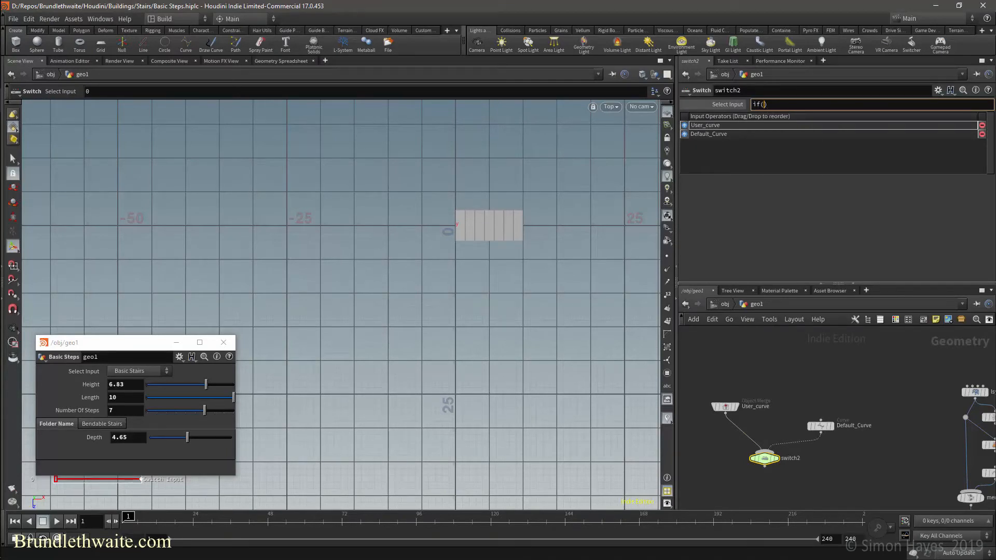
{"action": "type", "text": "n"}
{"action": "key", "text": "Down"}
{"action": "key", "text": "Down"}
{"action": "key", "text": "Down"}
{"action": "key", "text": "Down"}
{"action": "key", "text": "Return"}
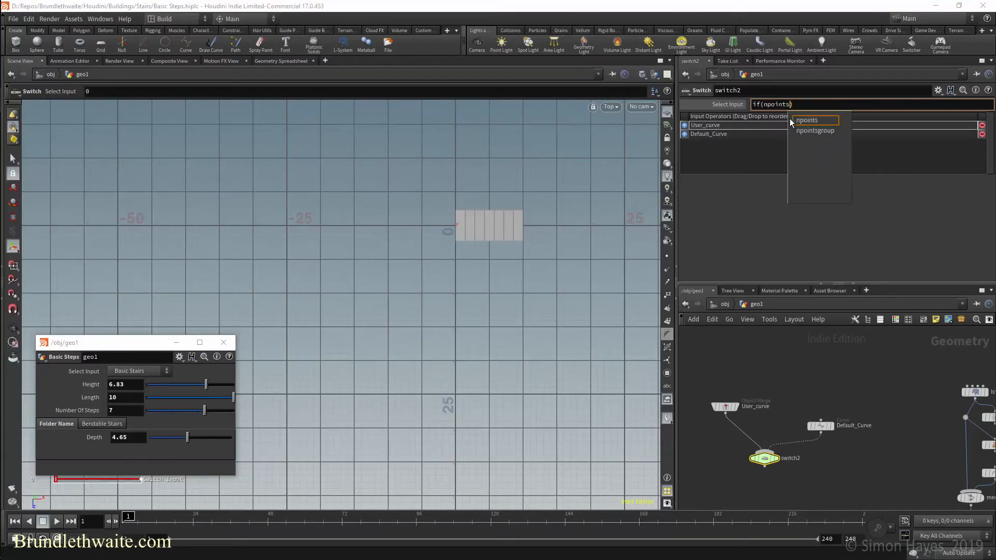
{"action": "type", "text": "("}
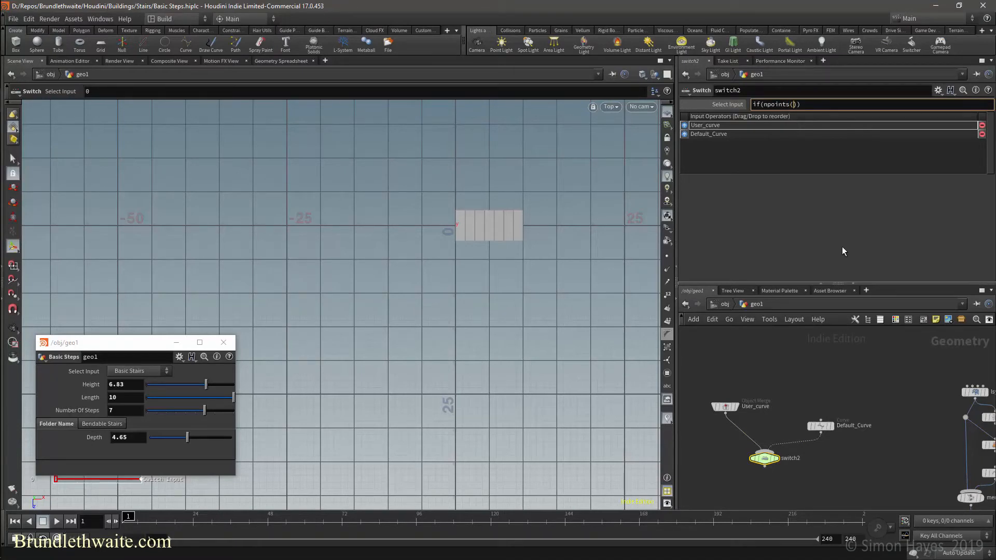
{"action": "type", "text": "\"../"}
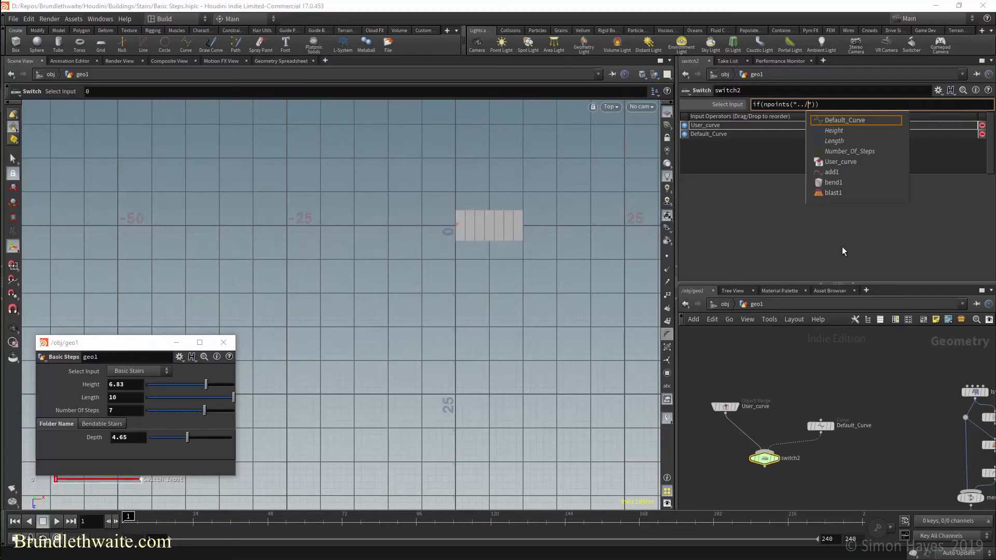
{"action": "key", "text": "Down"}
{"action": "key", "text": "Down"}
{"action": "key", "text": "Down"}
{"action": "key", "text": "Down"}
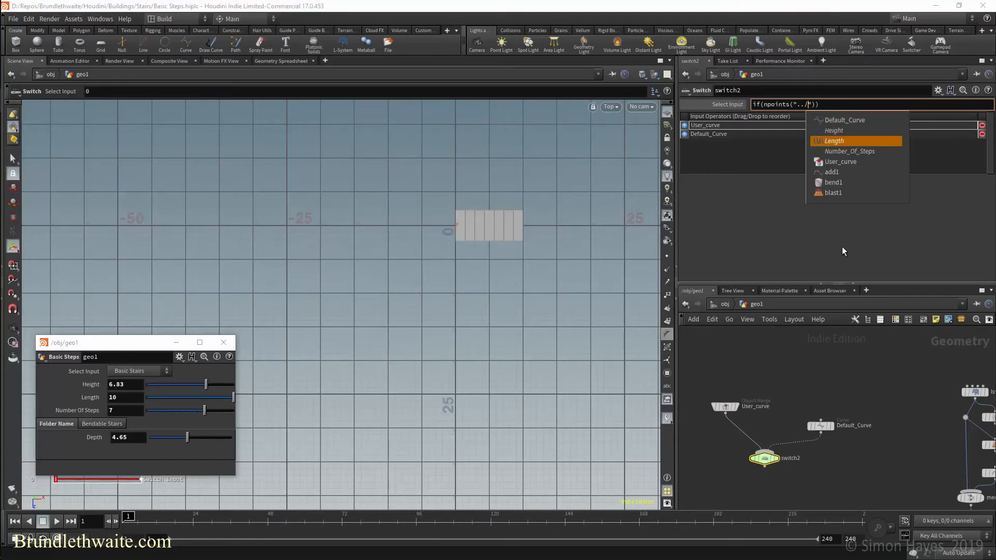
{"action": "key", "text": "Return"}
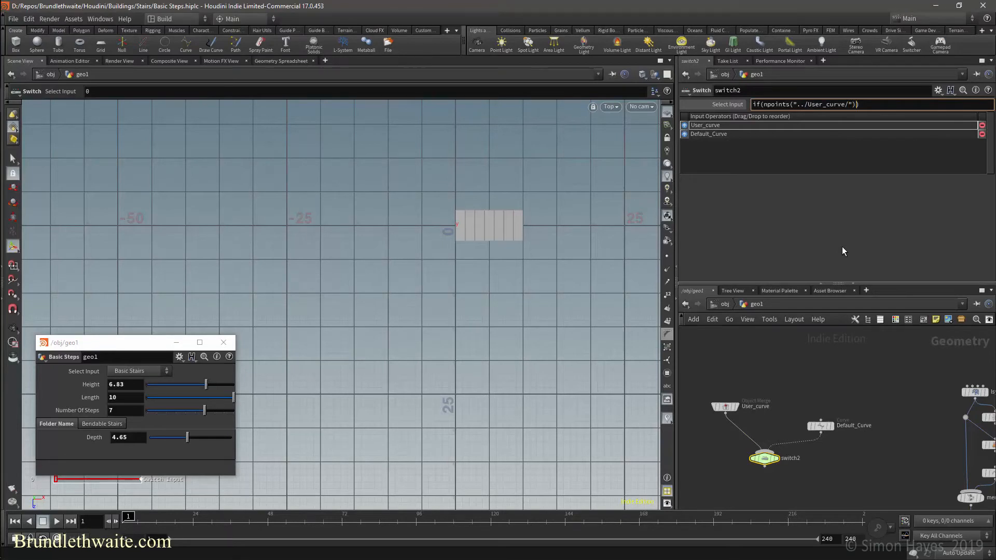
{"action": "type", "text": ">"}
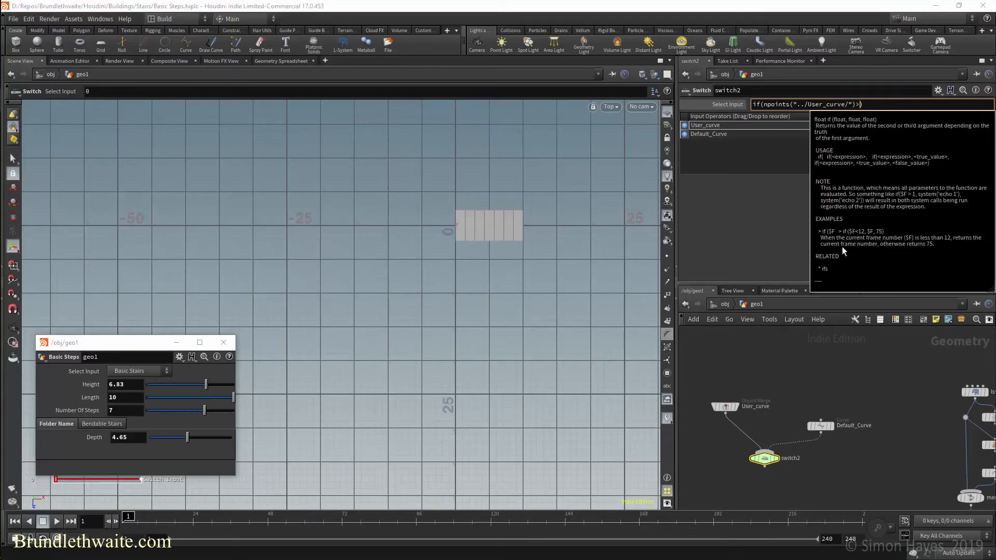
{"action": "type", "text": "0,0,1"}
{"action": "key", "text": "Return"}
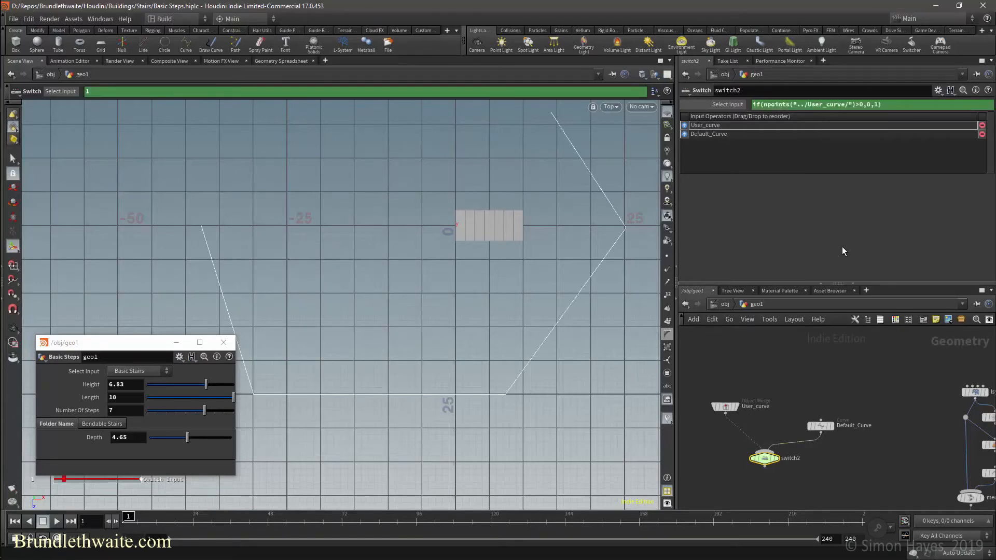
Open the geo1 asset's type properties and add User_curve's Object 1 parameter below Depth
{"action": "scroll", "coordinate": [810, 385], "scroll_direction": "down", "scroll_amount": 2}
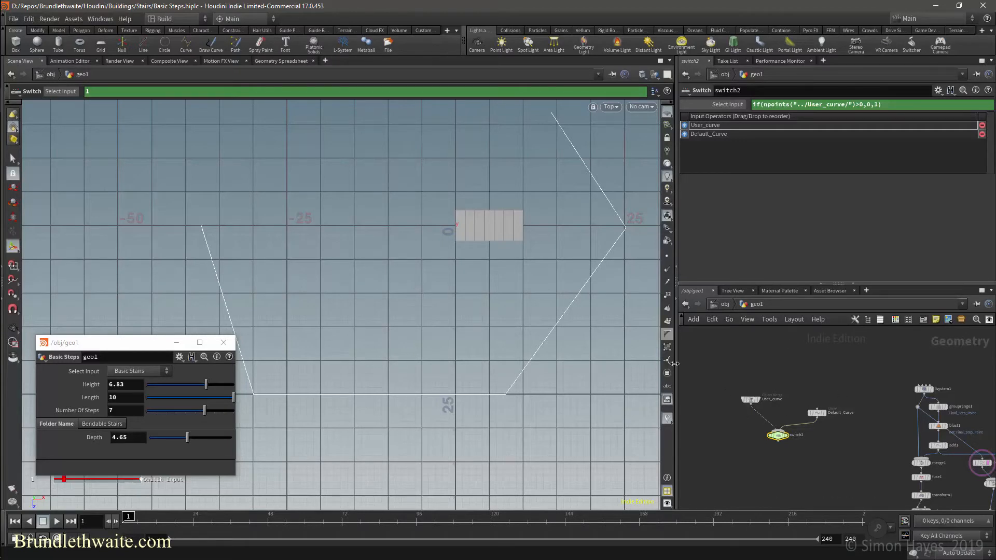
{"action": "right_click", "coordinate": [752, 304]}
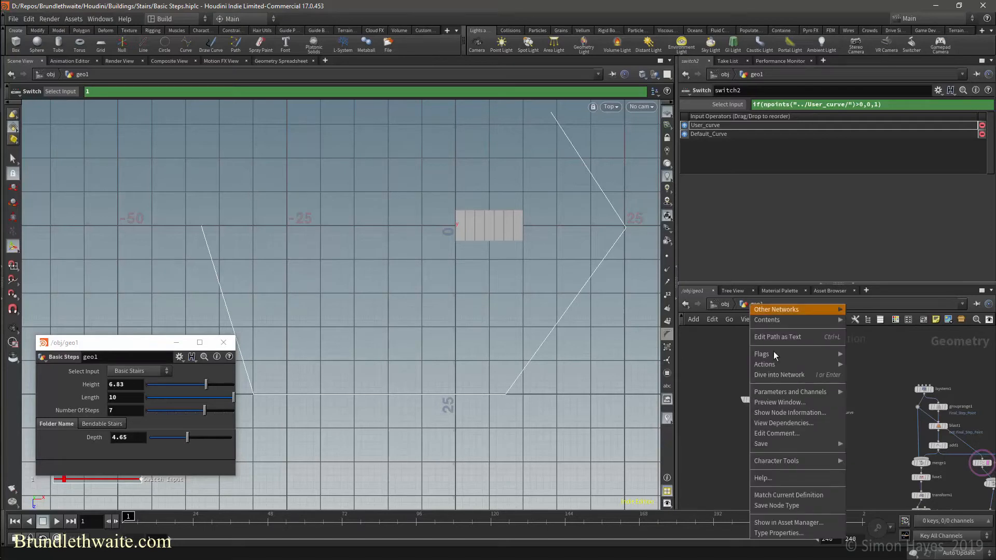
{"action": "left_click", "coordinate": [775, 533]}
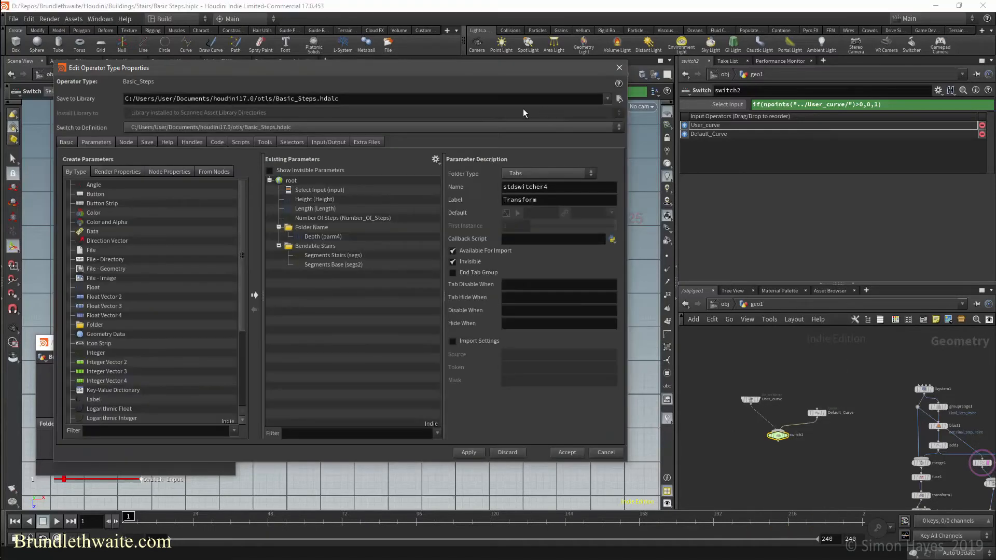
{"action": "left_click", "coordinate": [746, 397]}
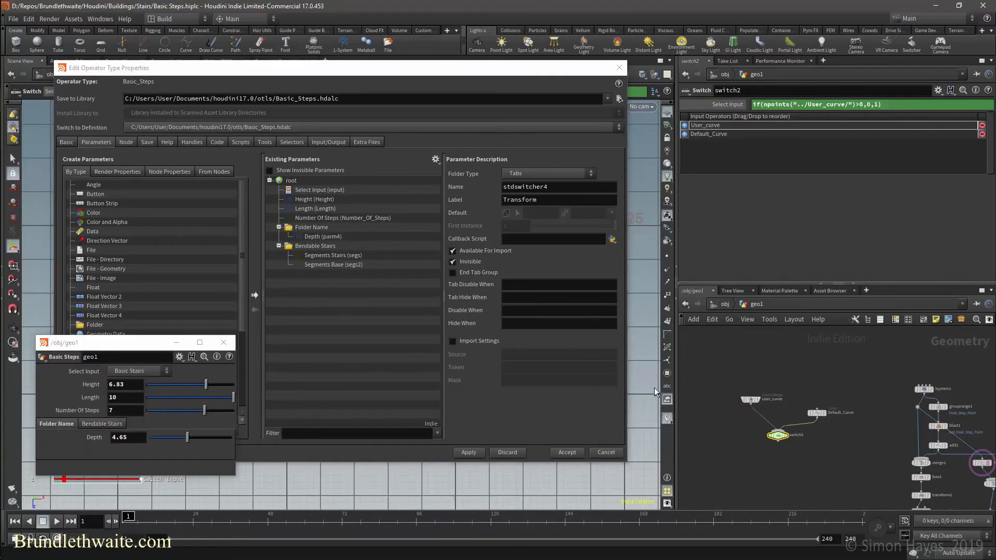
{"action": "left_click", "coordinate": [751, 400]}
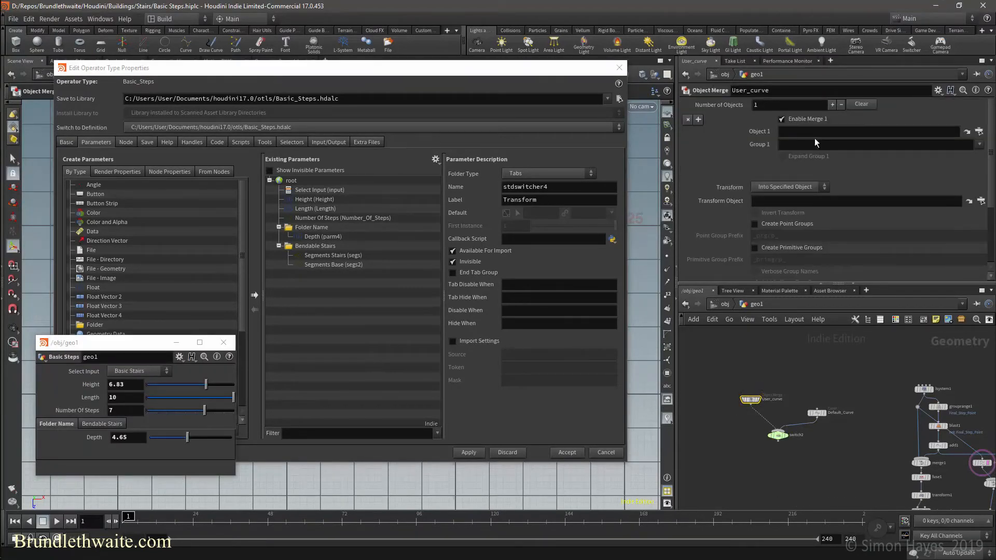
{"action": "left_click_drag", "start_coordinate": [770, 136], "coordinate": [323, 236]}
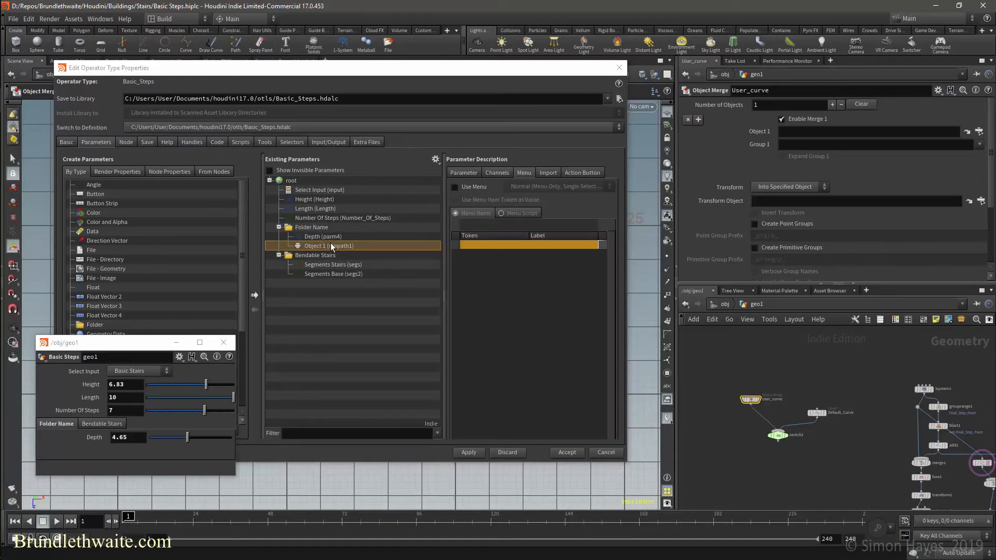
Label the added Object 1 parameter Custom Curve and set its name to Custom_Curve
{"action": "double_click", "coordinate": [332, 246]}
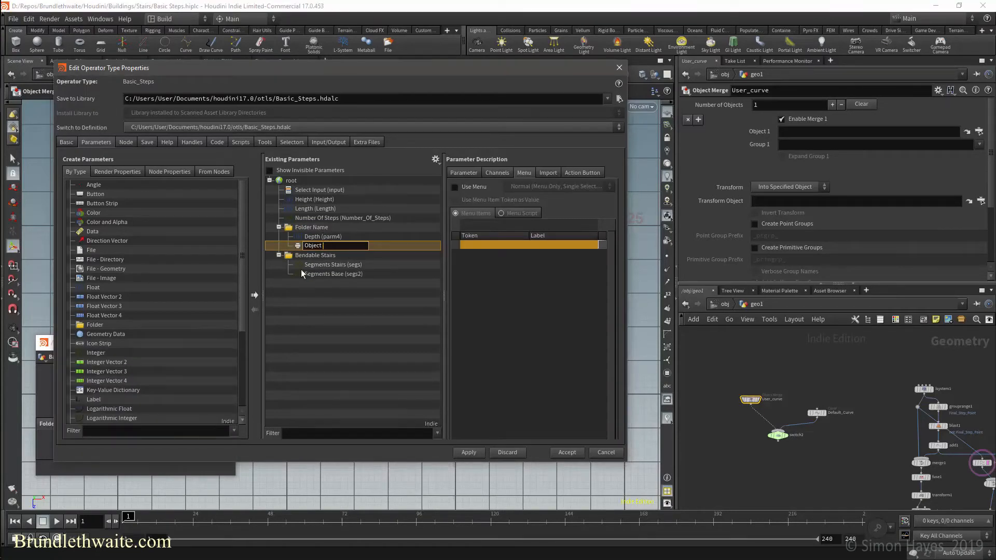
{"action": "type", "text": "Custom Curve"}
{"action": "key", "text": "Return"}
{"action": "left_click", "coordinate": [456, 172]}
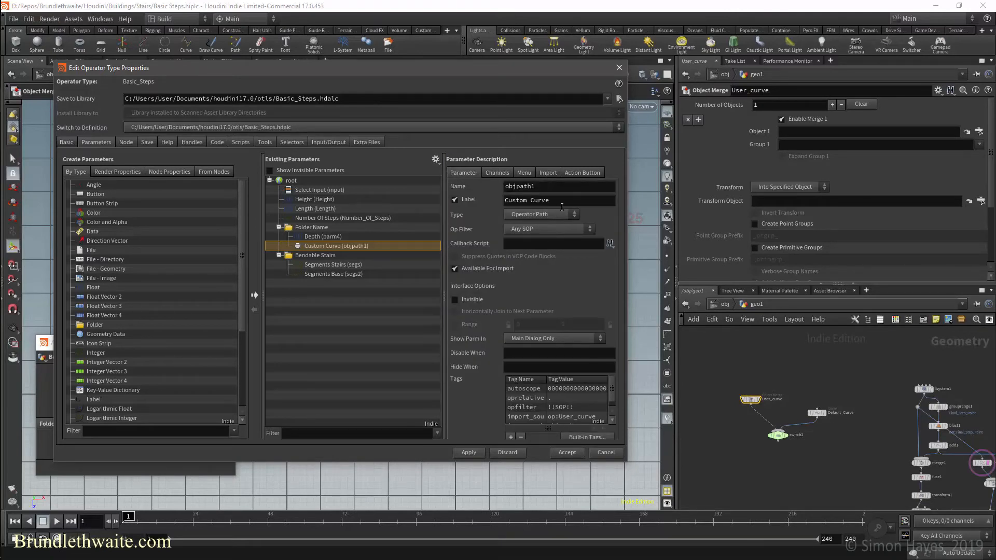
{"action": "left_click_drag", "start_coordinate": [548, 200], "coordinate": [504, 201]}
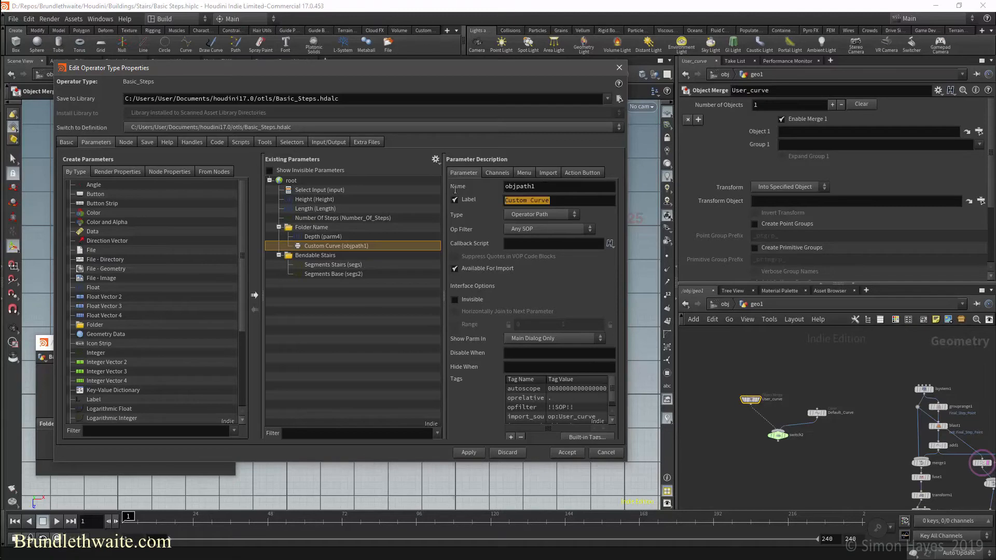
{"action": "double_click", "coordinate": [509, 185]}
{"action": "type", "text": "Custom_Curve"}
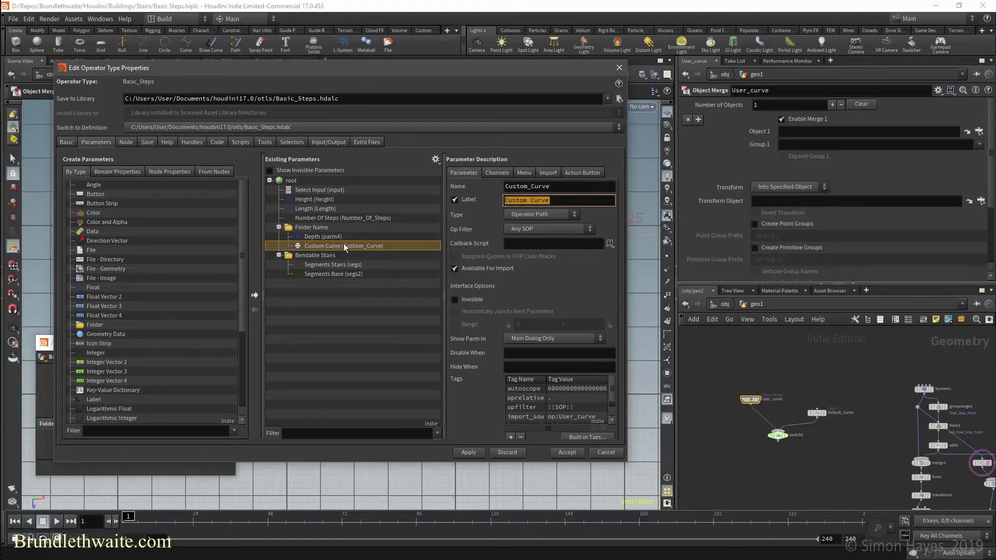
Set the Depth parameter's internal name to Depth
{"action": "left_click", "coordinate": [331, 239]}
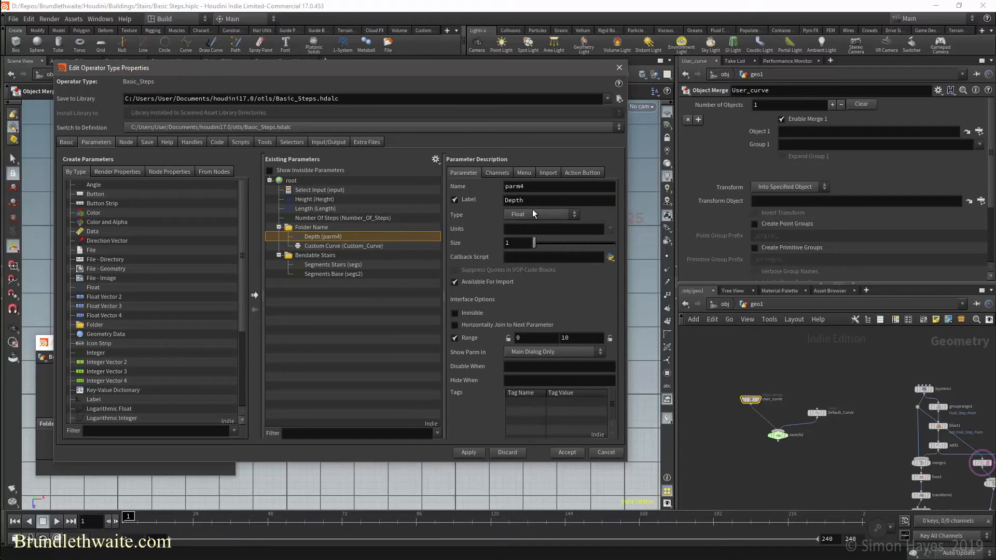
{"action": "left_click_drag", "start_coordinate": [528, 202], "coordinate": [502, 206]}
{"action": "key", "text": "ctrl+c"}
{"action": "double_click", "coordinate": [514, 186]}
{"action": "key", "text": "ctrl+v"}
Set the Segments Stairs parameter's internal name to Segments_Stairs
{"action": "left_click", "coordinate": [329, 266]}
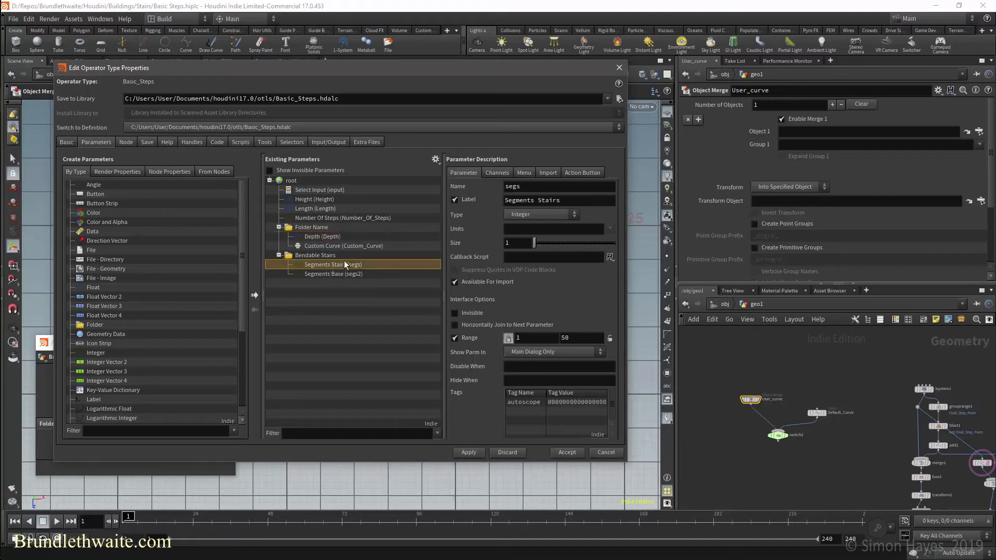
{"action": "left_click_drag", "start_coordinate": [562, 201], "coordinate": [507, 200]}
{"action": "double_click", "coordinate": [518, 187]}
{"action": "key", "text": "ctrl+v"}
{"action": "key", "text": "Return"}
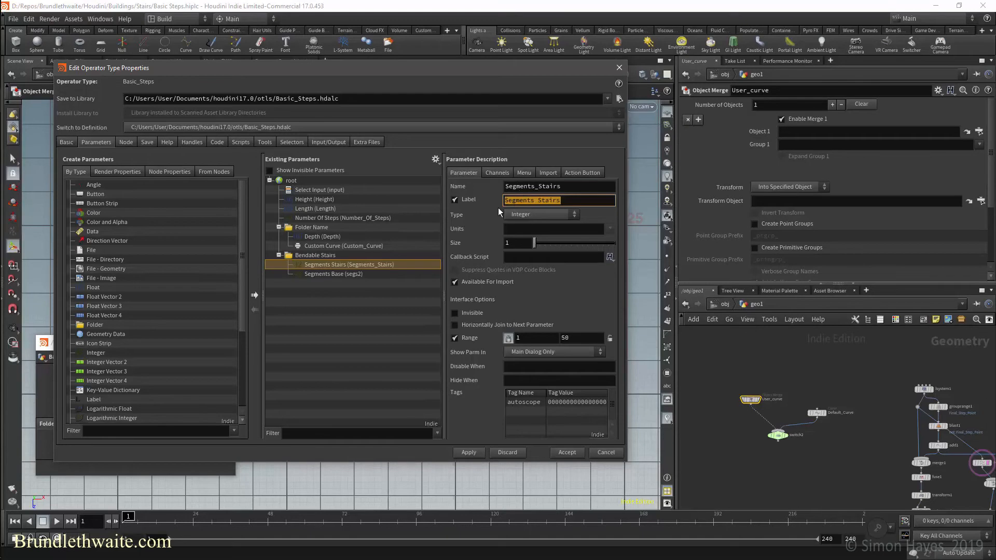
Set the Segments Base parameter's internal name to Segments_Base, then apply and accept the asset's parameter changes
{"action": "left_click", "coordinate": [324, 273]}
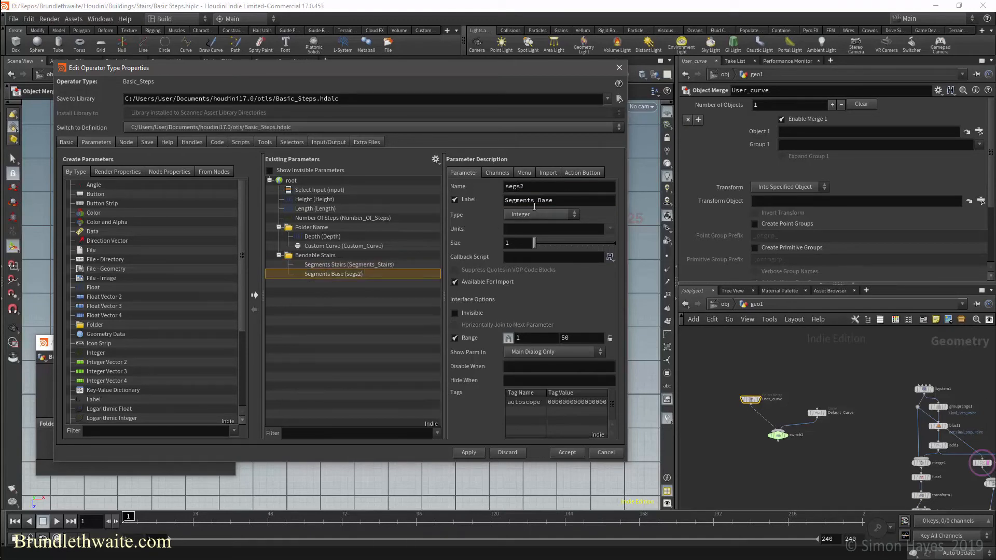
{"action": "triple_click", "coordinate": [565, 202]}
{"action": "key", "text": "Return"}
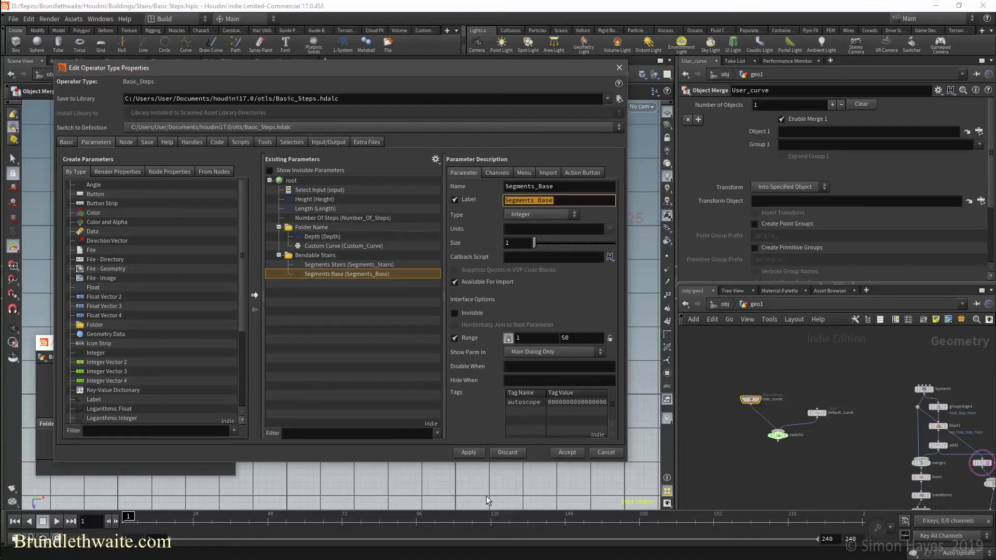
{"action": "left_click", "coordinate": [467, 453]}
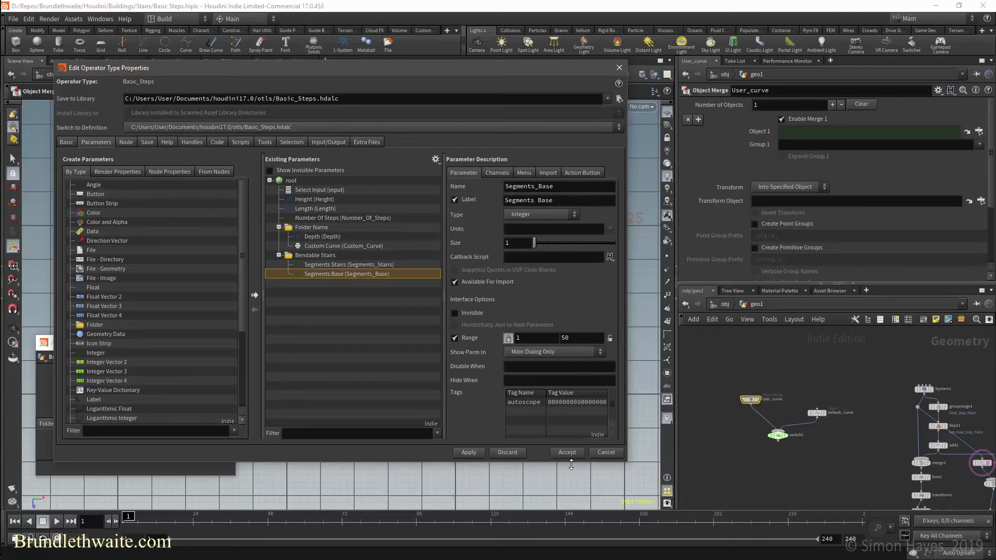
{"action": "left_click", "coordinate": [560, 453]}
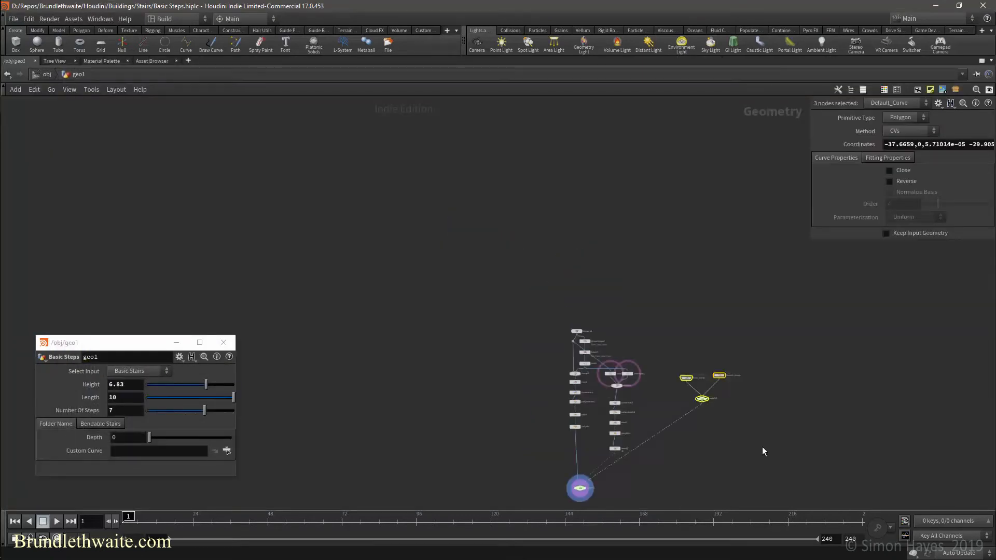
Add a Null node fed by fuse1 and name it Step_Profile
{"action": "left_click_drag", "start_coordinate": [507, 477], "coordinate": [505, 491]}
{"action": "key", "text": "Tab"}
{"action": "type", "text": "null"}
{"action": "key", "text": "Return"}
{"action": "left_click", "coordinate": [439, 222]}
{"action": "left_click", "coordinate": [440, 214]}
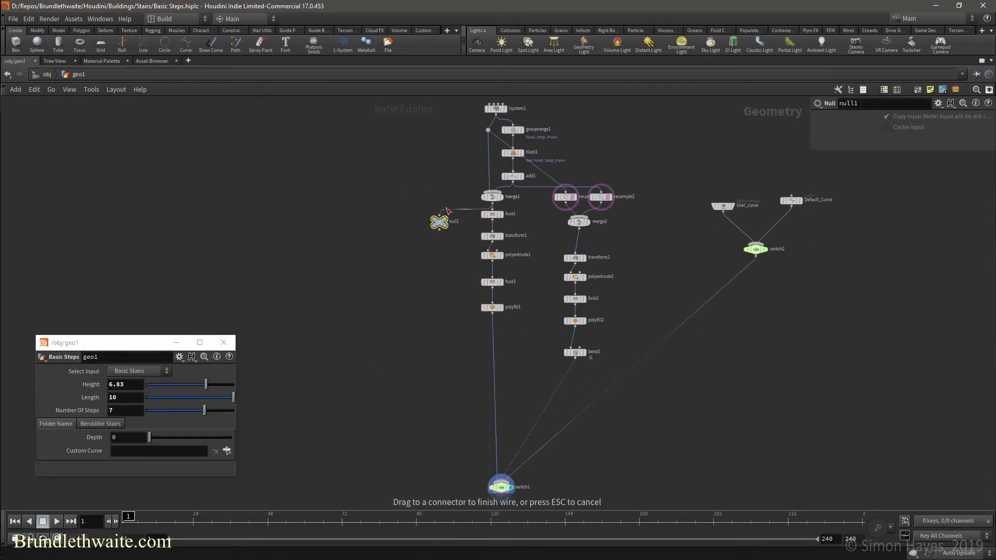
{"action": "left_click_drag", "start_coordinate": [440, 224], "coordinate": [435, 238]}
{"action": "key", "text": "F2"}
{"action": "type", "text": "Step_Profile"}
{"action": "key", "text": "Return"}
Add an Object Merge near the curve nodes and set its Object 1 to the Step_Profile null
{"action": "key", "text": "Tab"}
{"action": "type", "text": "objec"}
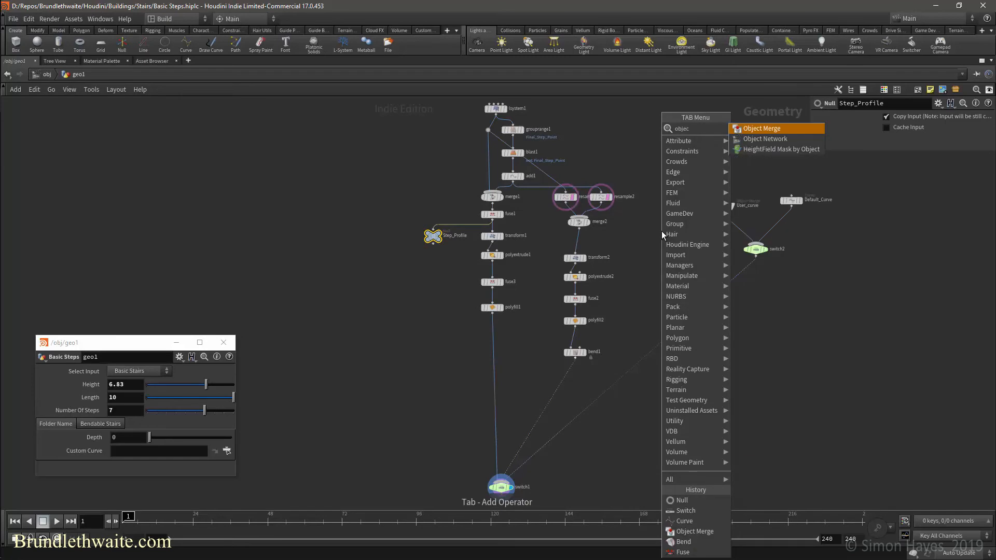
{"action": "key", "text": "Return"}
{"action": "left_click", "coordinate": [684, 235]}
{"action": "left_click", "coordinate": [986, 145]}
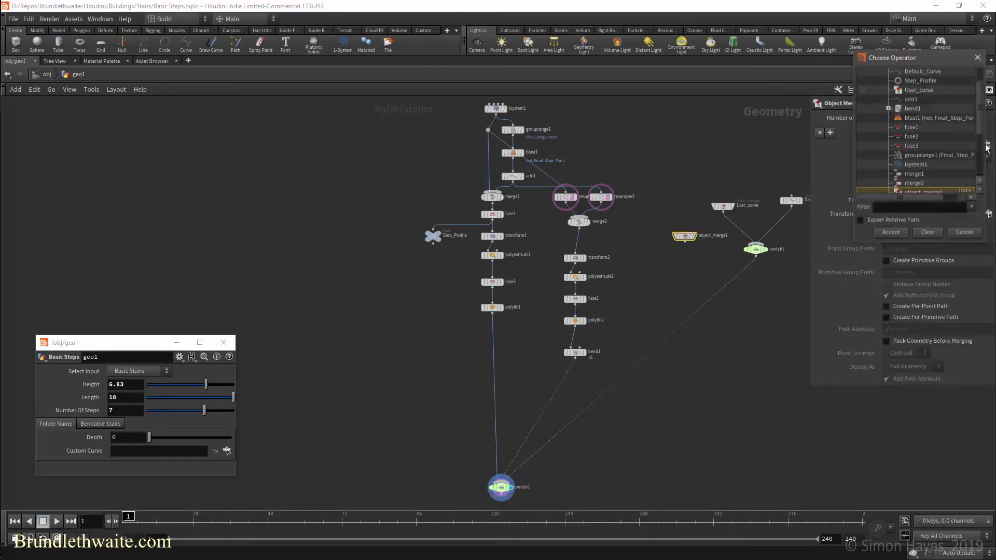
{"action": "scroll", "coordinate": [934, 179], "scroll_direction": "up", "scroll_amount": 4}
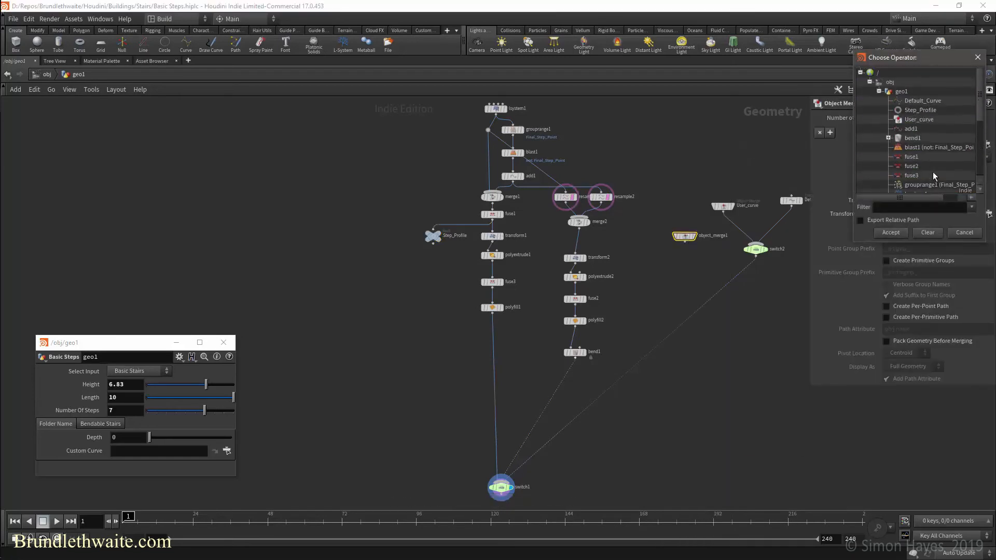
{"action": "left_click", "coordinate": [919, 110]}
{"action": "left_click", "coordinate": [891, 233]}
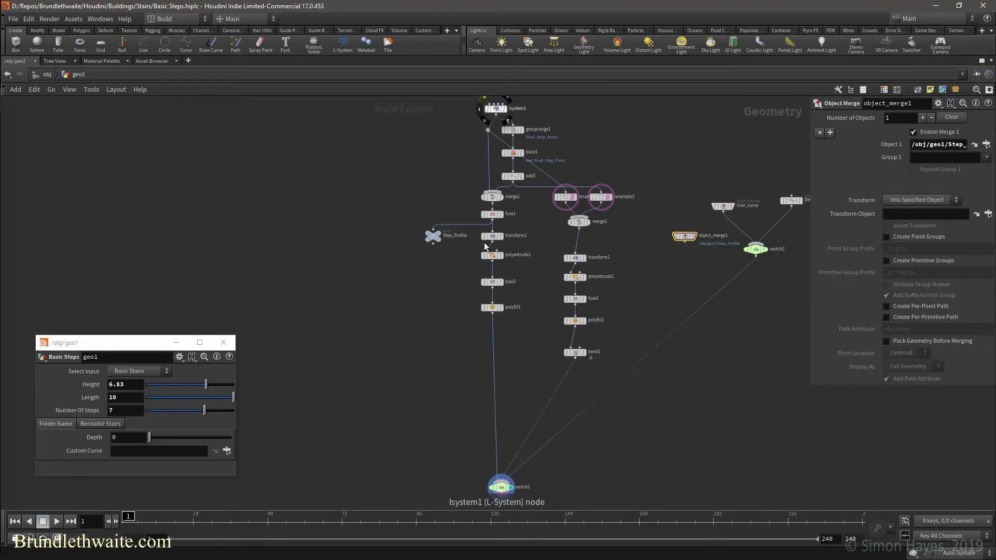
{"action": "mouse_move", "coordinate": [496, 109]}
{"action": "left_mouse_down"}
{"action": "mouse_move", "coordinate": [483, 118]}
{"action": "mouse_move", "coordinate": [490, 127]}
{"action": "left_mouse_up"}
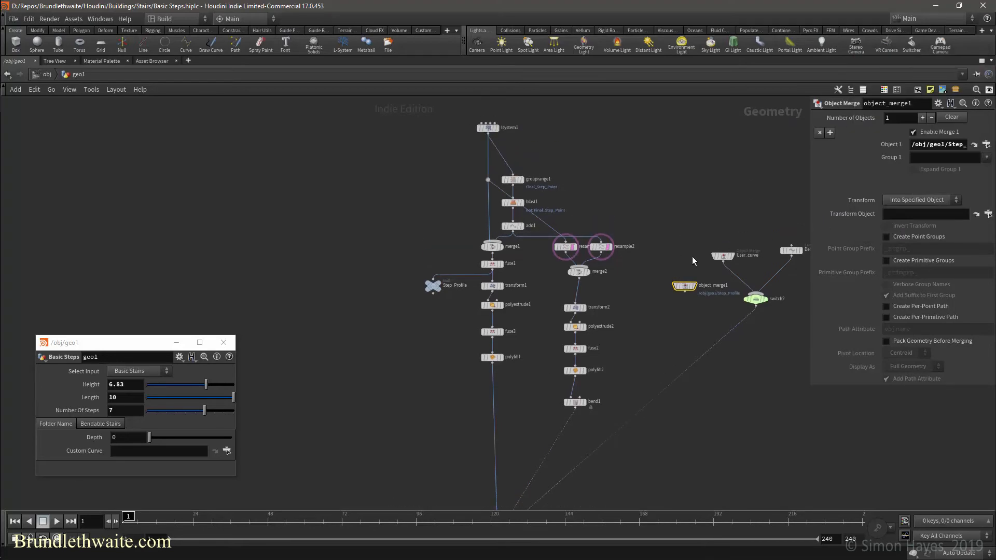
{"action": "left_click_drag", "start_coordinate": [685, 286], "coordinate": [686, 274]}
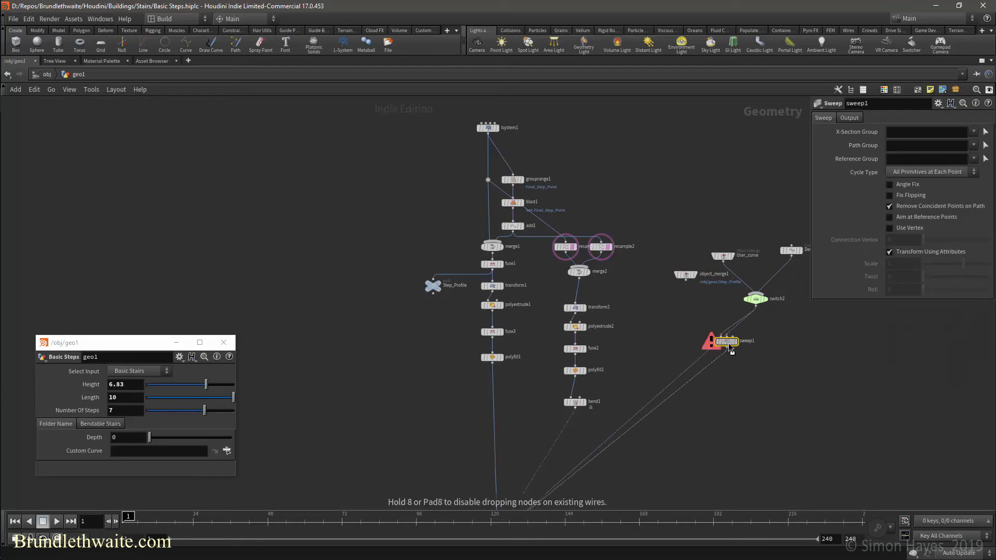
Place the Sweep node, wire object_merge1 as its cross-section and switch2 as its path, and view the result in perspective
{"action": "left_click", "coordinate": [719, 341]}
{"action": "left_click_drag", "start_coordinate": [686, 279], "coordinate": [718, 335]}
{"action": "left_click_drag", "start_coordinate": [756, 305], "coordinate": [735, 348]}
{"action": "mouse_move", "coordinate": [696, 273]}
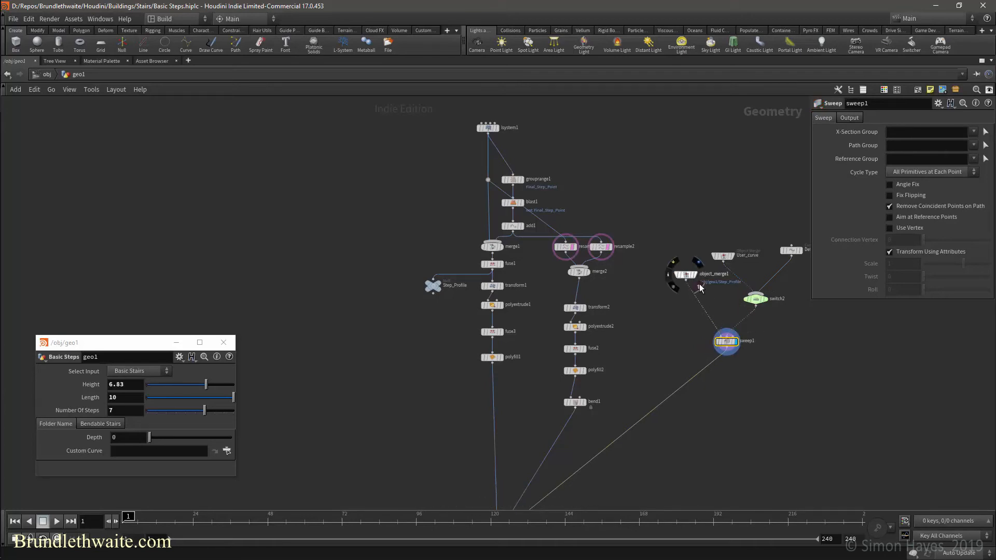
{"action": "key", "text": "ctrl+b"}
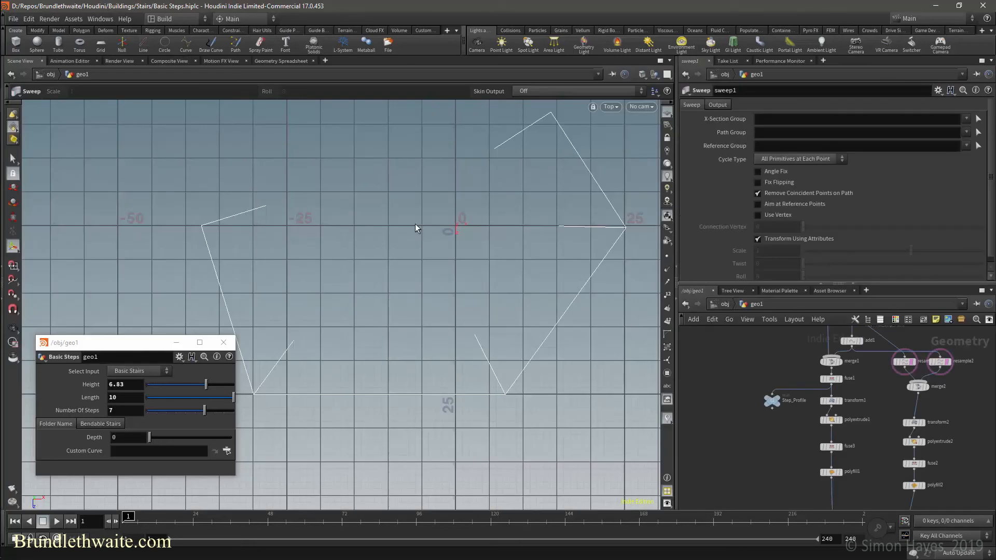
{"action": "key", "text": "Escape"}
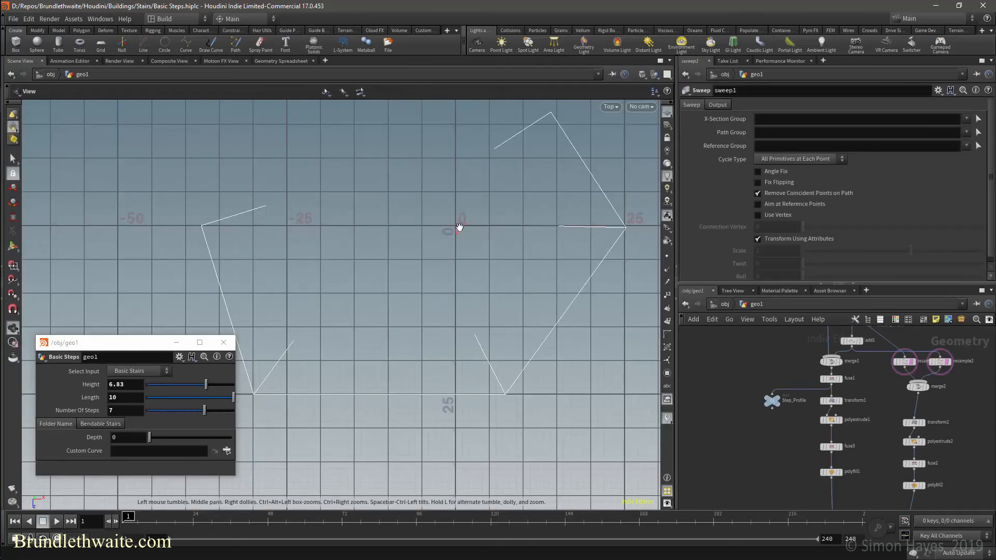
{"action": "left_click_drag", "start_coordinate": [500, 202], "coordinate": [498, 179]}
Set the sweep's Cycle Type to One Primitive at a Time and its Skin Output to Skin Unclosed
{"action": "middle_click_drag", "start_coordinate": [883, 422], "coordinate": [585, 321]}
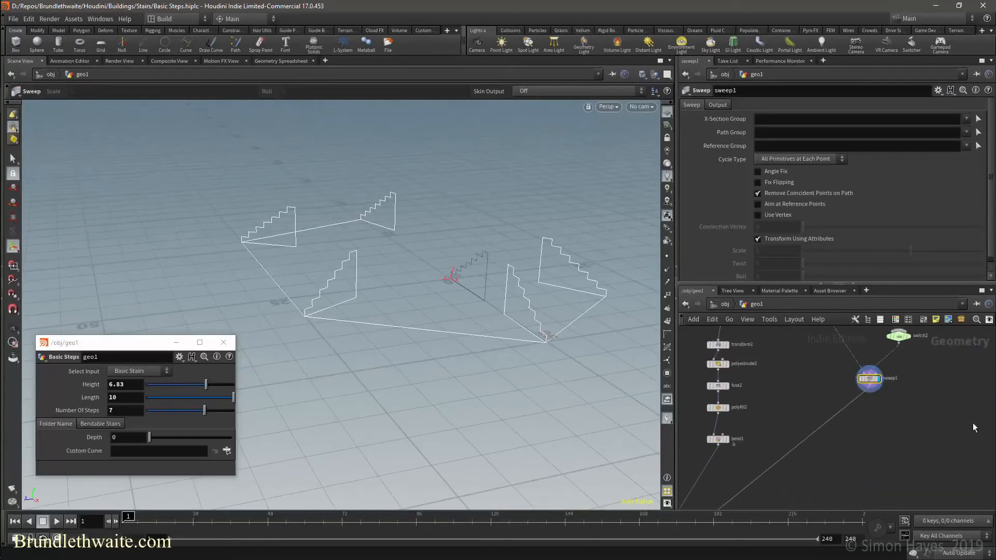
{"action": "left_click", "coordinate": [798, 155]}
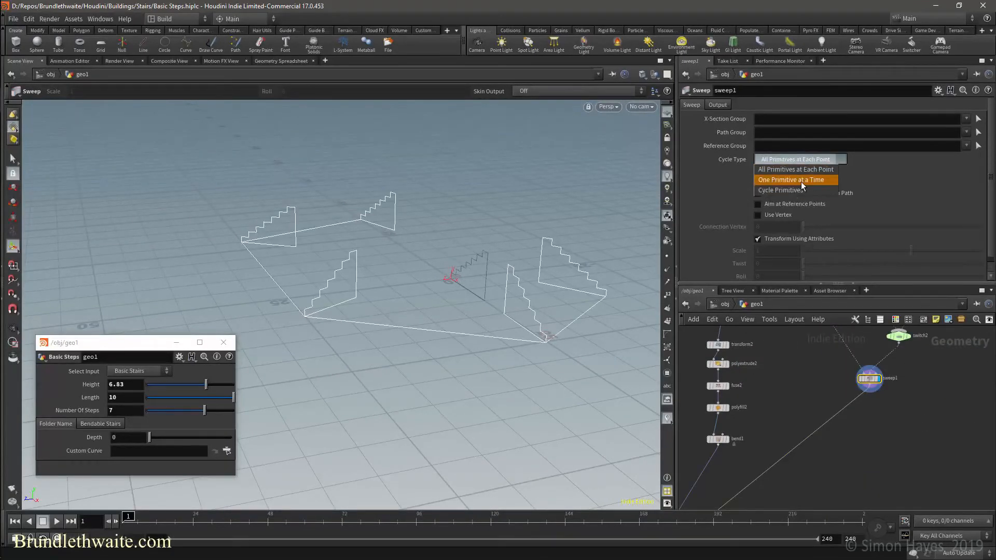
{"action": "left_click", "coordinate": [801, 181]}
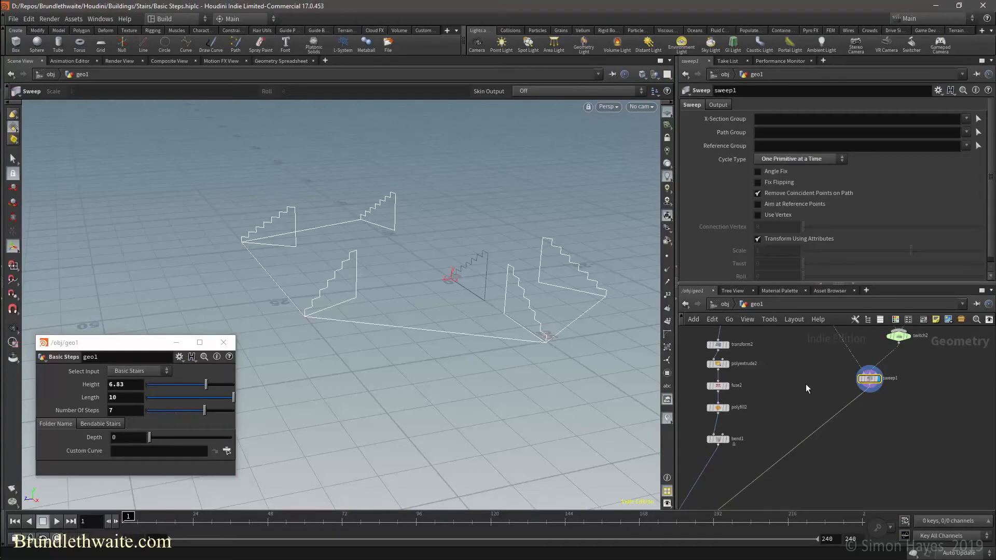
{"action": "left_click", "coordinate": [722, 105]}
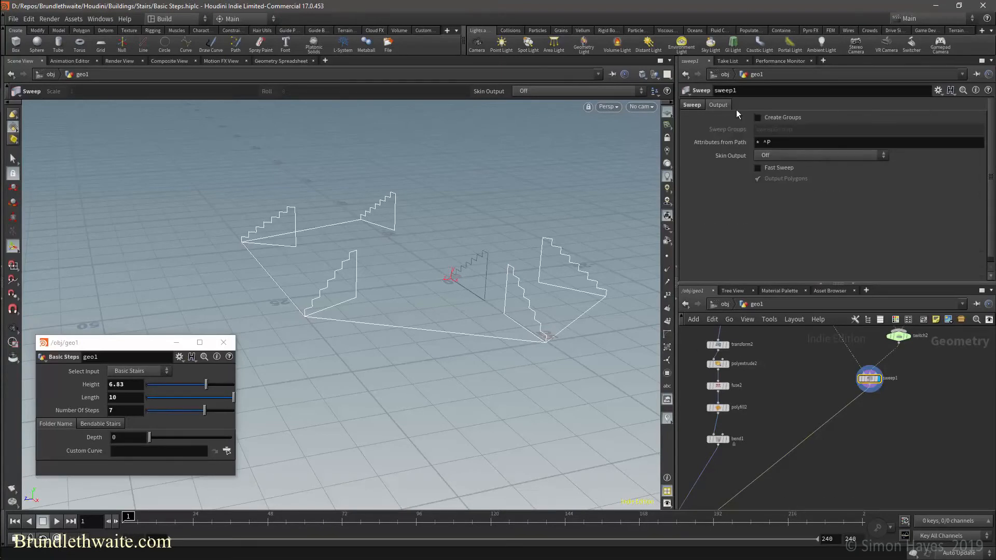
{"action": "left_click", "coordinate": [784, 157]}
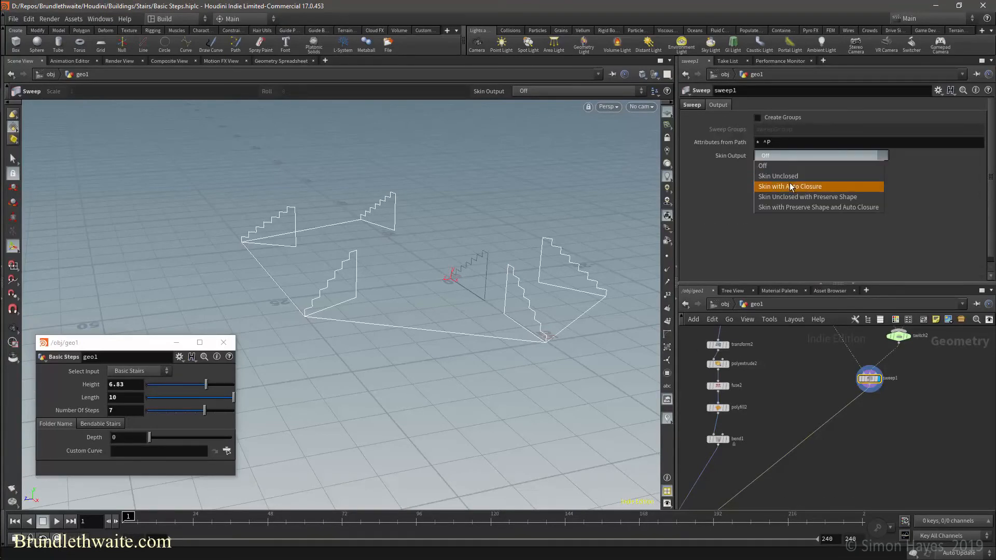
{"action": "left_click", "coordinate": [789, 178]}
{"action": "key", "text": "Escape"}
{"action": "mouse_move", "coordinate": [563, 216]}
{"action": "left_mouse_down"}
{"action": "mouse_move", "coordinate": [338, 204]}
{"action": "mouse_move", "coordinate": [574, 227]}
{"action": "left_mouse_up"}
{"action": "left_click_drag", "start_coordinate": [374, 220], "coordinate": [490, 241], "text": "alt"}
Enable Angle Fix on the sweep and inspect the corners of the swept stairs
{"action": "left_click", "coordinate": [694, 105]}
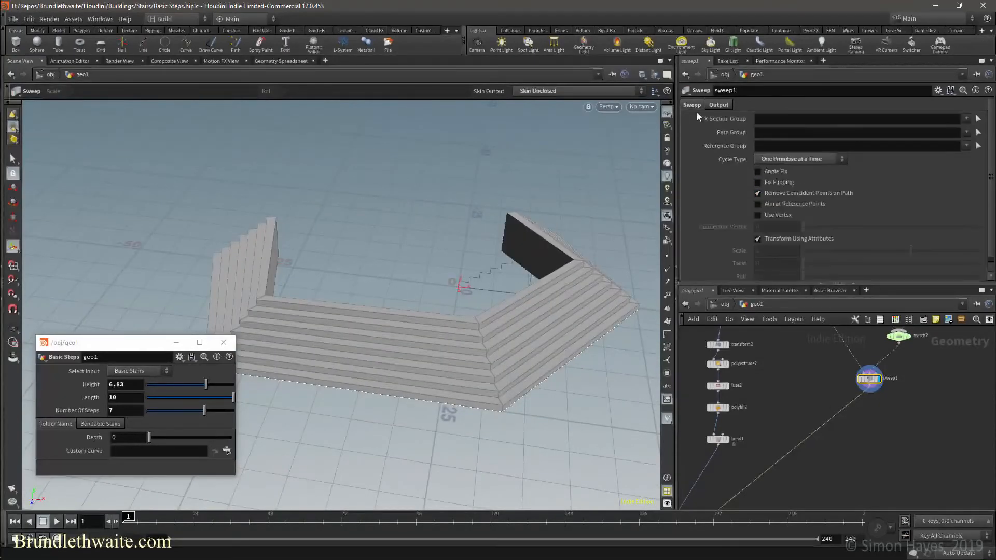
{"action": "left_click", "coordinate": [759, 171]}
{"action": "key", "text": "Escape"}
{"action": "left_click_drag", "start_coordinate": [508, 215], "coordinate": [478, 255]}
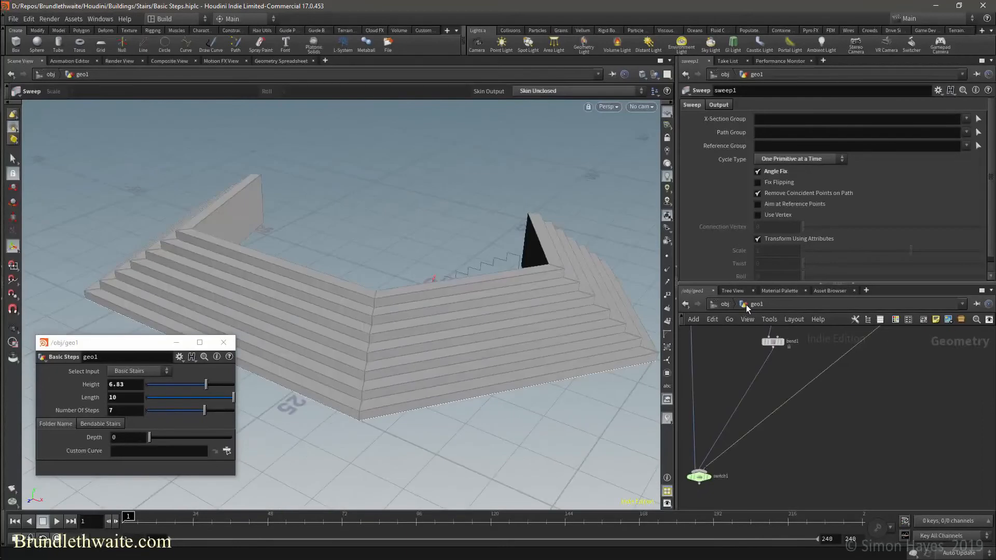
In the asset's type properties, add a Select Input menu item with token 2 and label Stairs Along Curve
{"action": "right_click", "coordinate": [746, 304]}
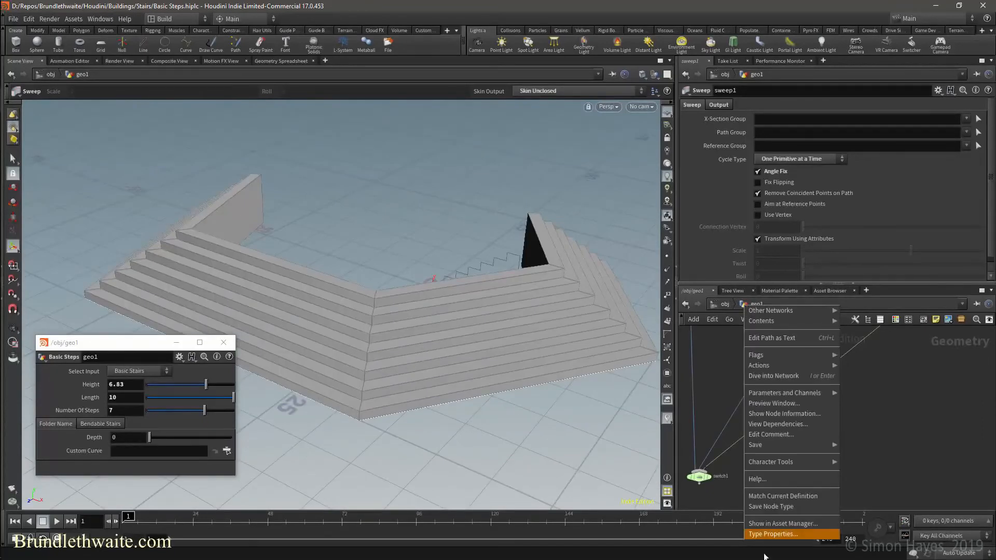
{"action": "left_click", "coordinate": [770, 535]}
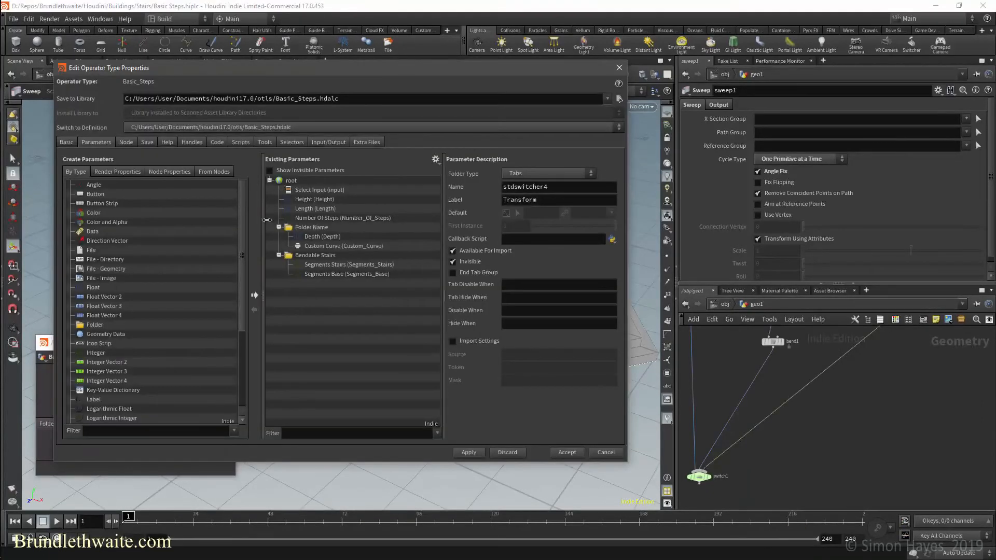
{"action": "left_click", "coordinate": [322, 190]}
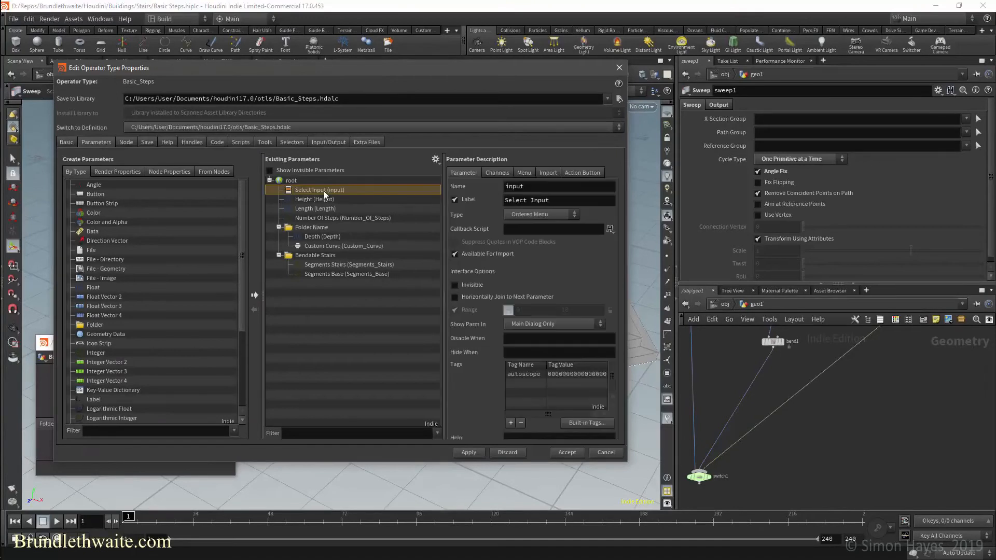
{"action": "left_click", "coordinate": [525, 173]}
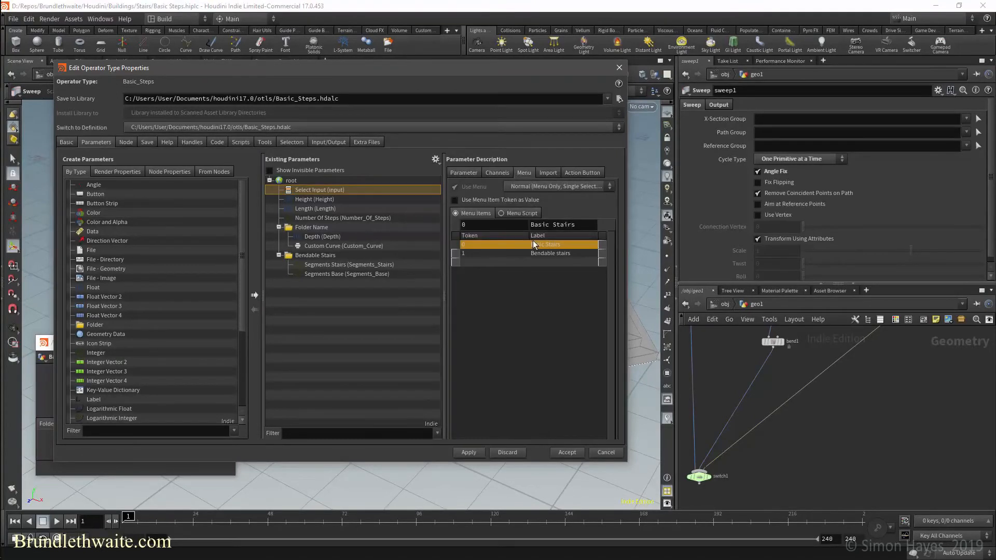
{"action": "left_click", "coordinate": [476, 262]}
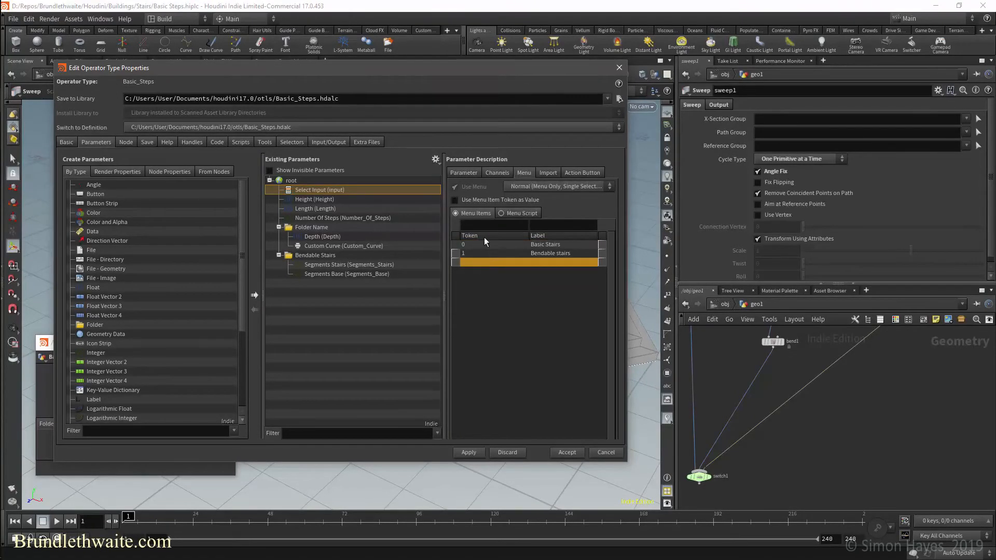
{"action": "left_click", "coordinate": [475, 226]}
{"action": "type", "text": "2"}
{"action": "left_click", "coordinate": [539, 228]}
{"action": "type", "text": "Stairs Along Curve"}
{"action": "key", "text": "Return"}
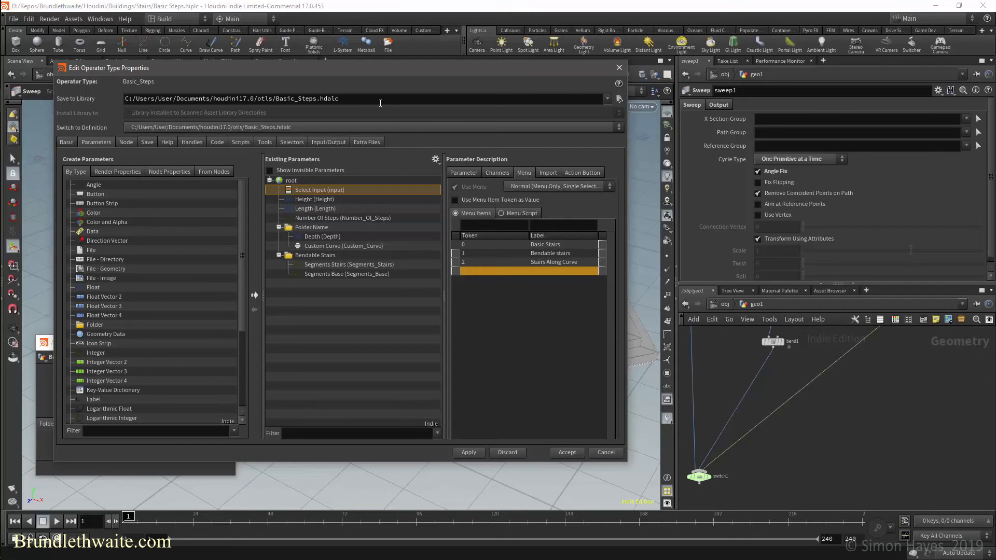
Relabel the Select Input parameter as Guide Curve and accept the asset's property changes
{"action": "double_click", "coordinate": [301, 189]}
{"action": "type", "text": "G"}
{"action": "type", "text": "uide Curve"}
{"action": "key", "text": "Return"}
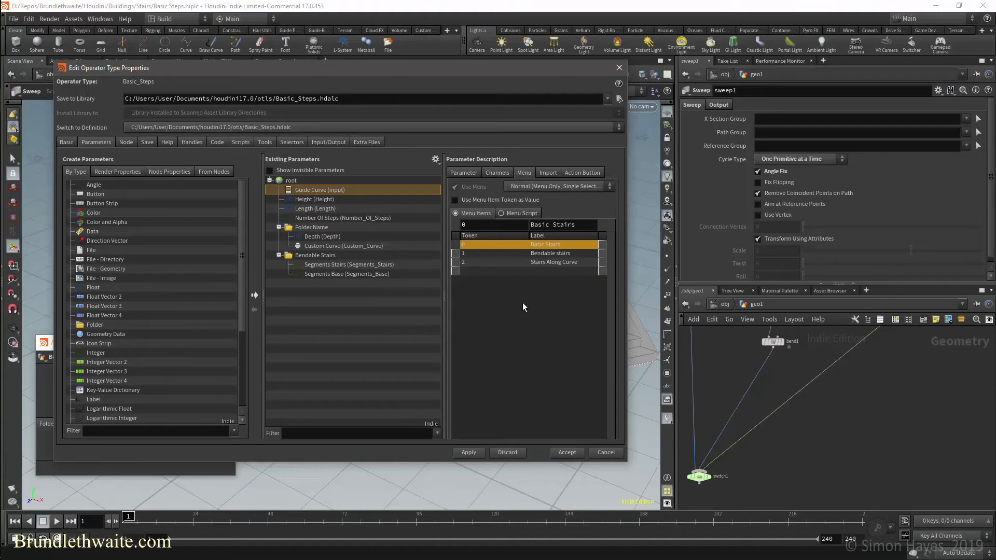
{"action": "left_click", "coordinate": [463, 172]}
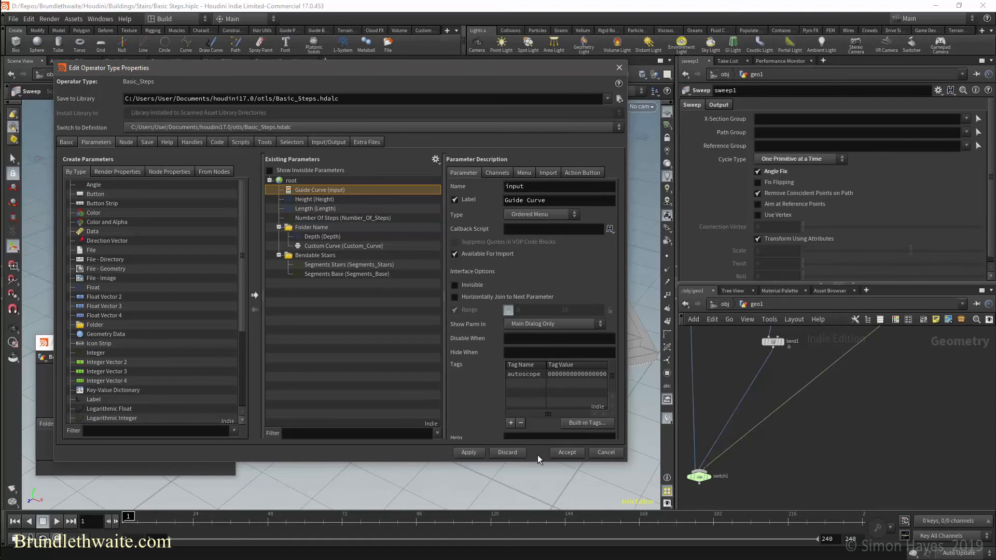
{"action": "left_click", "coordinate": [567, 453]}
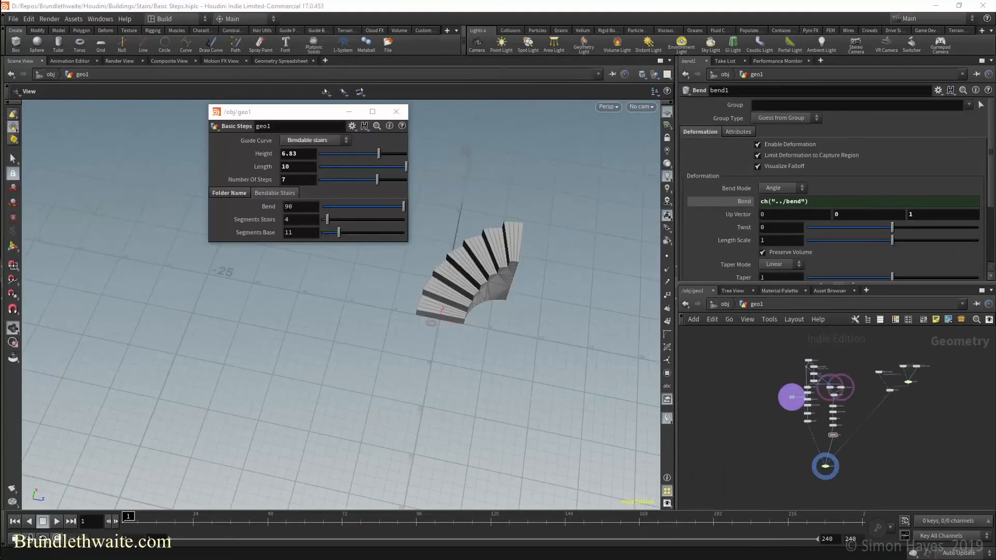
Insert a UV Autoseam node between polyfill1 and switch1 and display its output on the basic stairs
{"action": "scroll", "coordinate": [821, 468], "scroll_direction": "up", "scroll_amount": 3}
{"action": "scroll", "coordinate": [820, 468], "scroll_direction": "up", "scroll_amount": 2}
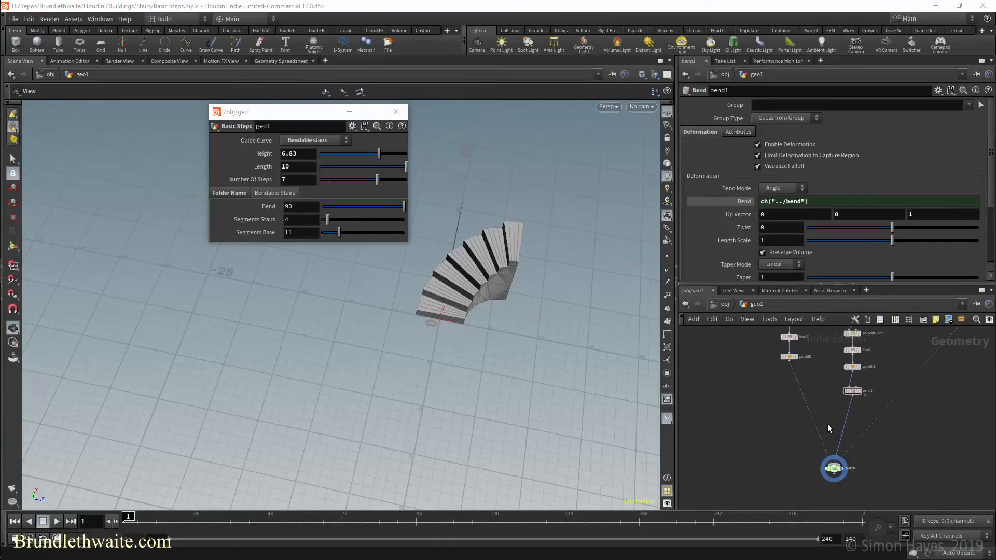
{"action": "scroll", "coordinate": [827, 424], "scroll_direction": "up", "scroll_amount": 2}
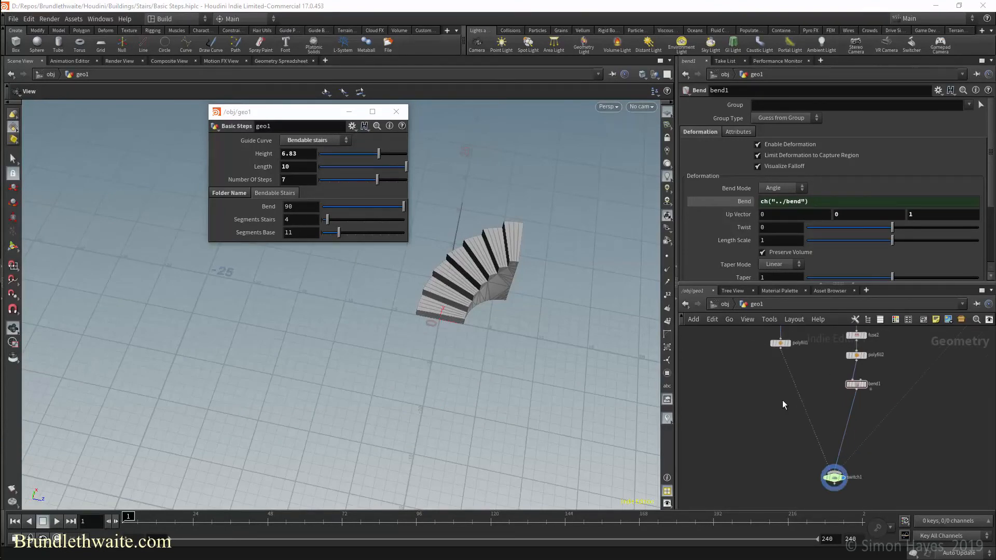
{"action": "key", "text": "Tab"}
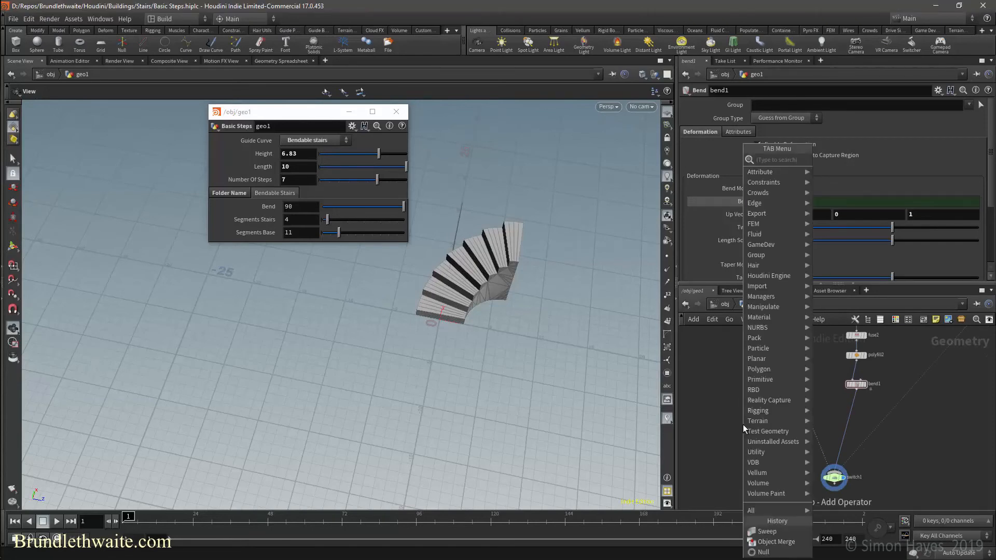
{"action": "type", "text": "se"}
{"action": "key", "text": "BackSpace"}
{"action": "key", "text": "BackSpace"}
{"action": "type", "text": "au"}
{"action": "key", "text": "Down"}
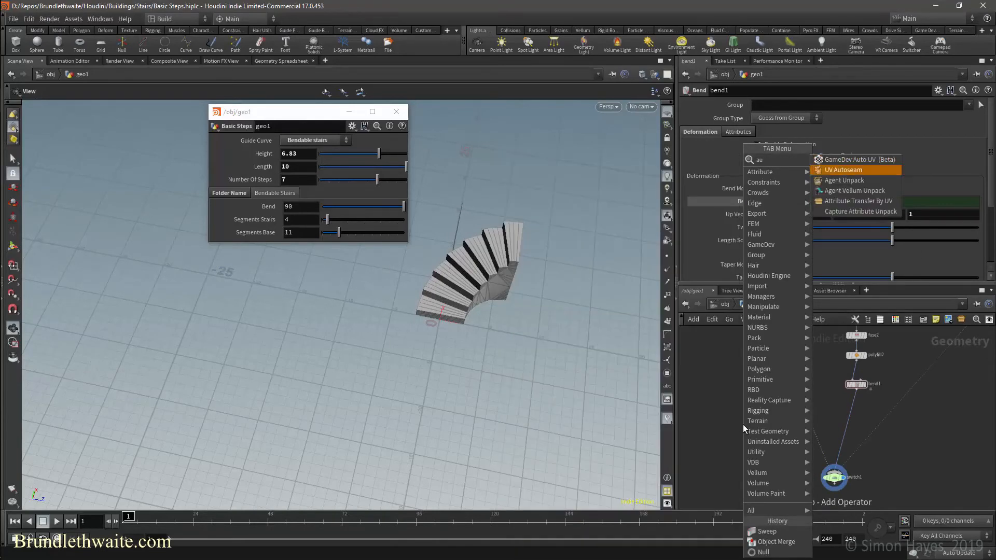
{"action": "key", "text": "Return"}
{"action": "left_click", "coordinate": [790, 383]}
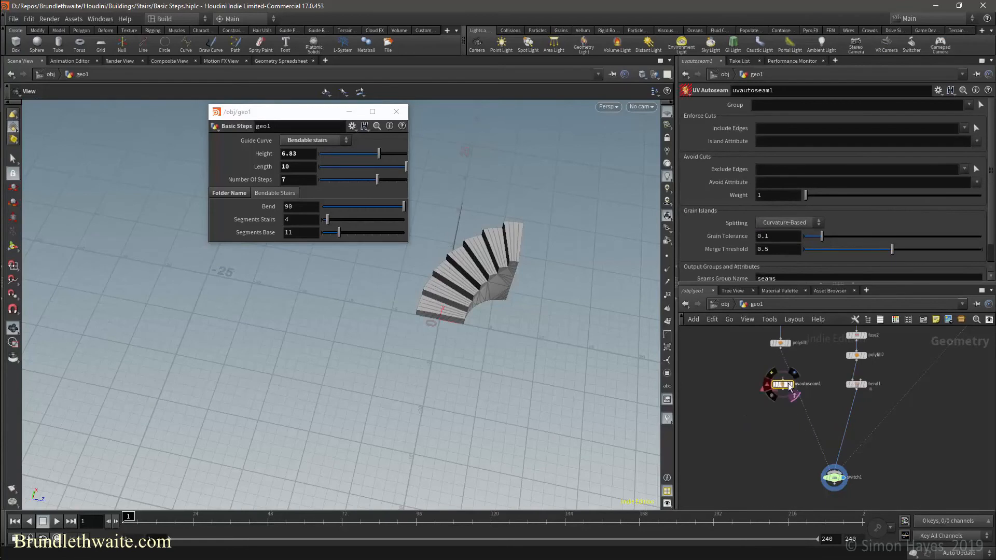
{"action": "left_click_drag", "start_coordinate": [789, 385], "coordinate": [781, 383]}
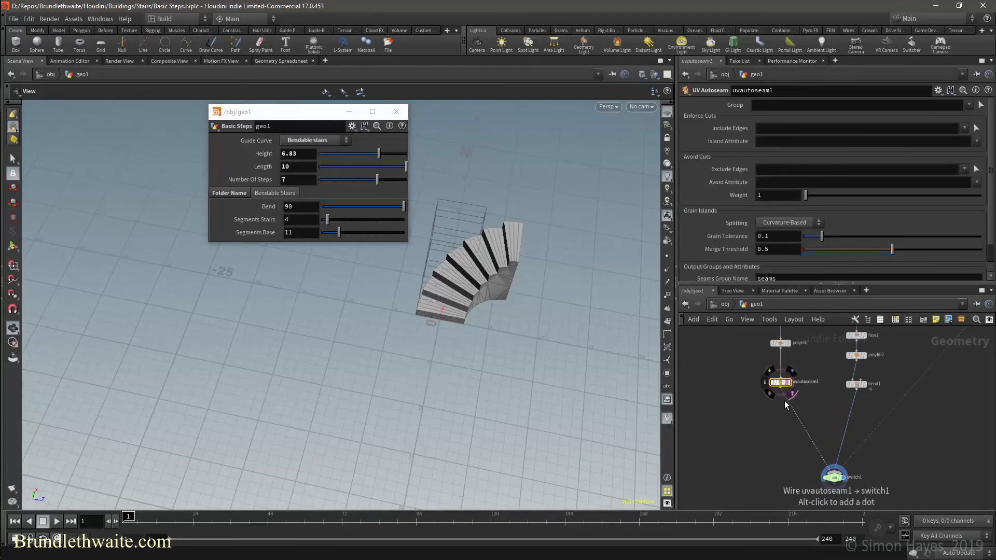
{"action": "left_click", "coordinate": [793, 386]}
{"action": "key", "text": "h"}
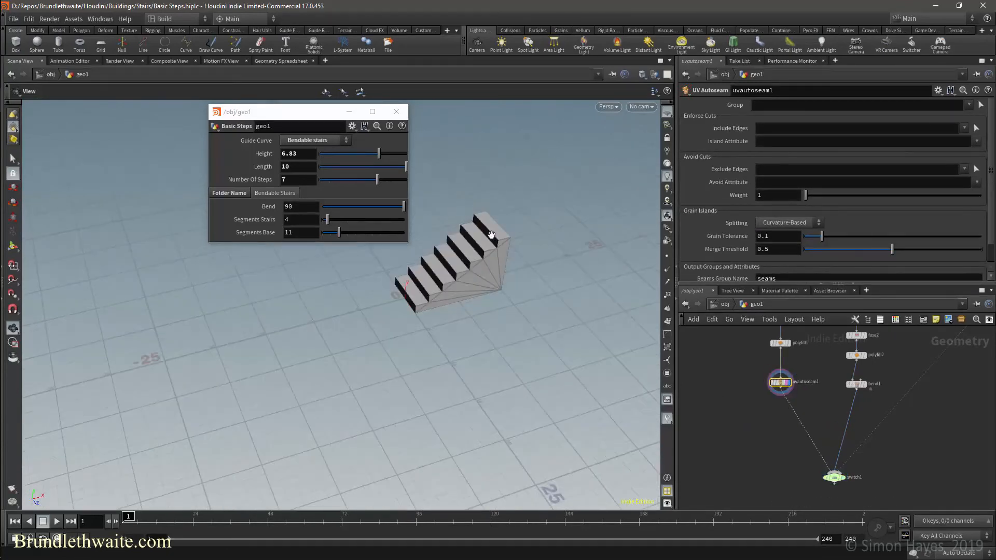
{"action": "middle_click_drag", "start_coordinate": [506, 274], "coordinate": [582, 262]}
{"action": "left_click_drag", "start_coordinate": [598, 363], "coordinate": [614, 317]}
Insert a UV Flatten node between uvautoseam1 and switch1, aligned below the autoseam node
{"action": "key", "text": "Tab"}
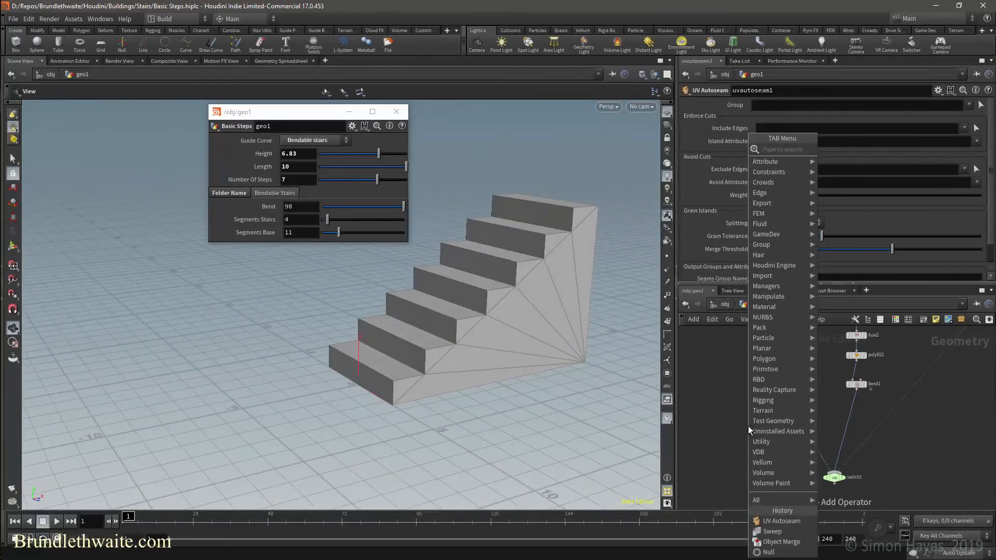
{"action": "type", "text": "uvfl"}
{"action": "key", "text": "Return"}
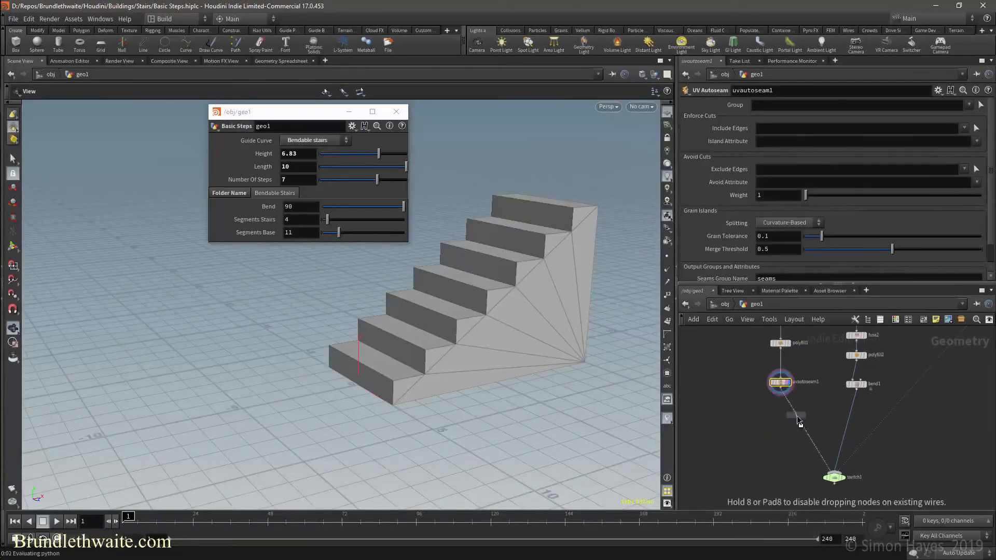
{"action": "left_click", "coordinate": [797, 415]}
{"action": "left_click_drag", "start_coordinate": [798, 417], "coordinate": [781, 415]}
Add a UV Quick Shade node to the output of uvflatten1 and display its checker texture on the basic stairs
{"action": "key", "text": "Tab"}
{"action": "type", "text": "uvq"}
{"action": "key", "text": "Return"}
{"action": "left_click", "coordinate": [778, 444]}
{"action": "left_click", "coordinate": [780, 421]}
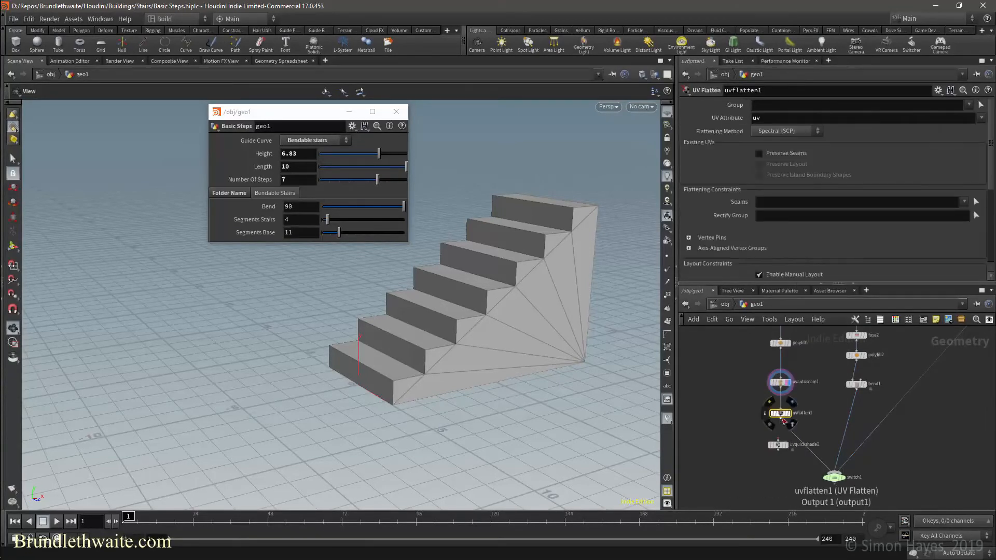
{"action": "left_click", "coordinate": [787, 446]}
{"action": "left_click_drag", "start_coordinate": [583, 322], "coordinate": [534, 297]}
{"action": "scroll", "coordinate": [767, 343], "scroll_direction": "up", "scroll_amount": 2}
{"action": "scroll", "coordinate": [767, 342], "scroll_direction": "down", "scroll_amount": 3}
{"action": "scroll", "coordinate": [767, 343], "scroll_direction": "up", "scroll_amount": 3}
Try inserting a Fuse node between polyfill1 and uvautoseam1, then undo the insertion
{"action": "left_click_drag", "start_coordinate": [791, 406], "coordinate": [790, 382]}
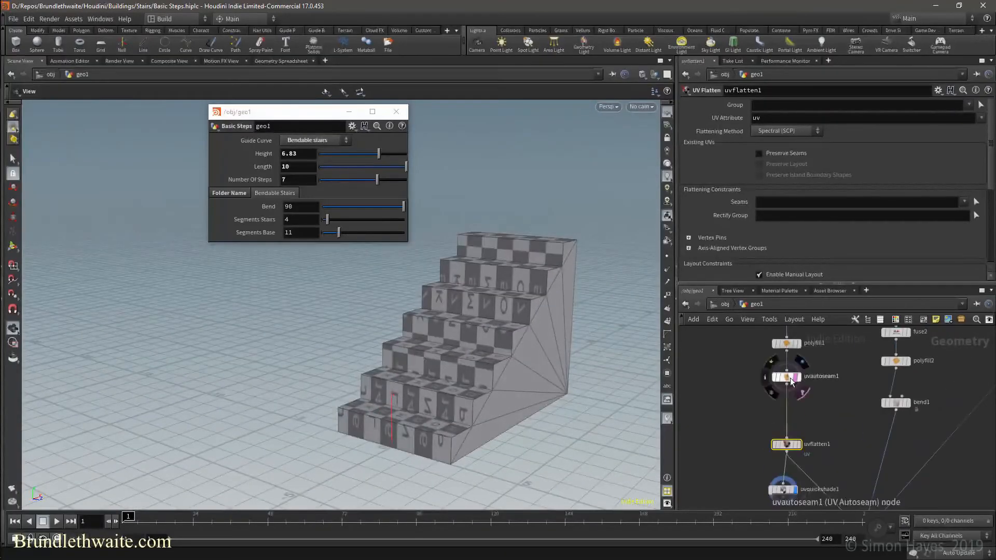
{"action": "middle_click_drag", "start_coordinate": [852, 391], "coordinate": [838, 466]}
{"action": "scroll", "coordinate": [841, 453], "scroll_direction": "down", "scroll_amount": 3}
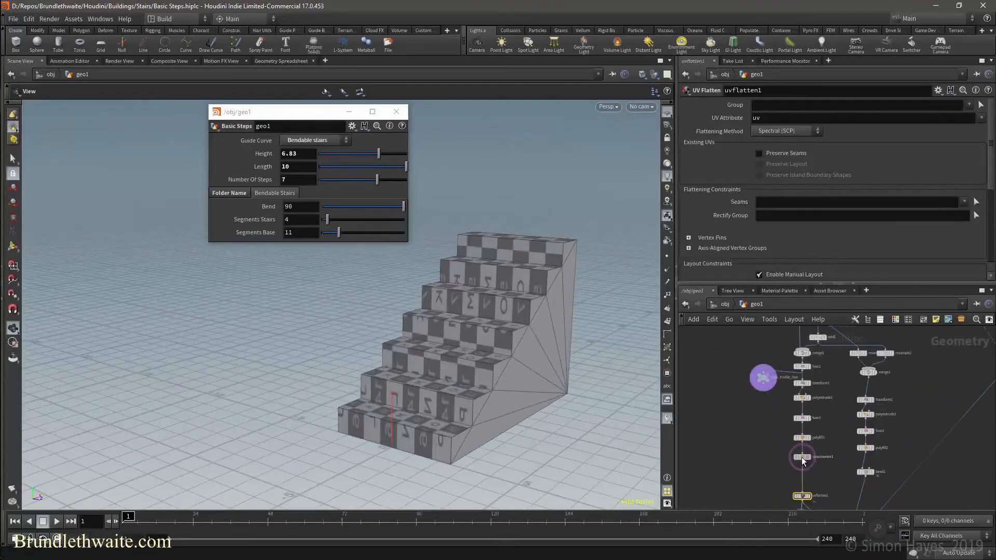
{"action": "left_click_drag", "start_coordinate": [803, 462], "coordinate": [803, 476]}
{"action": "type", "text": "fuse"}
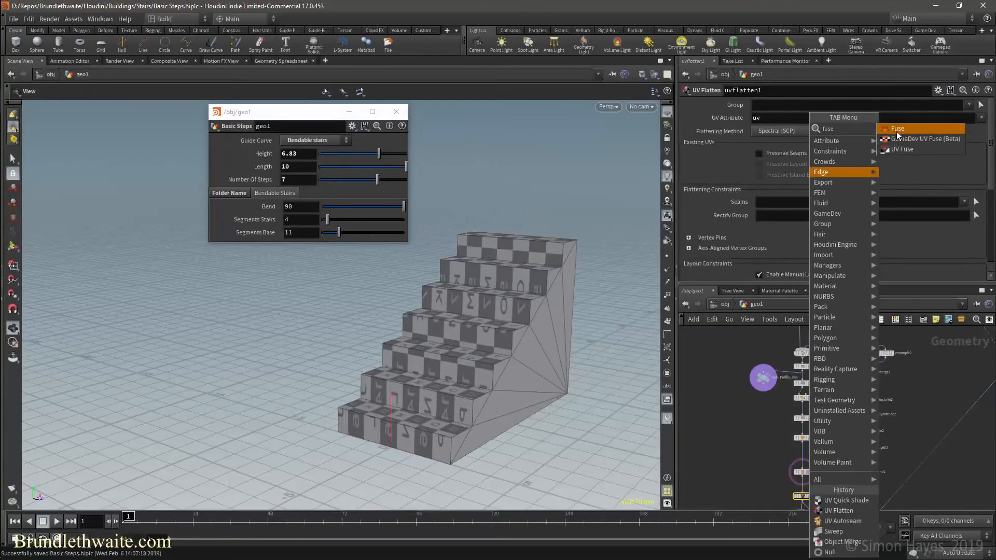
{"action": "left_click", "coordinate": [908, 149]}
{"action": "left_click", "coordinate": [801, 457]}
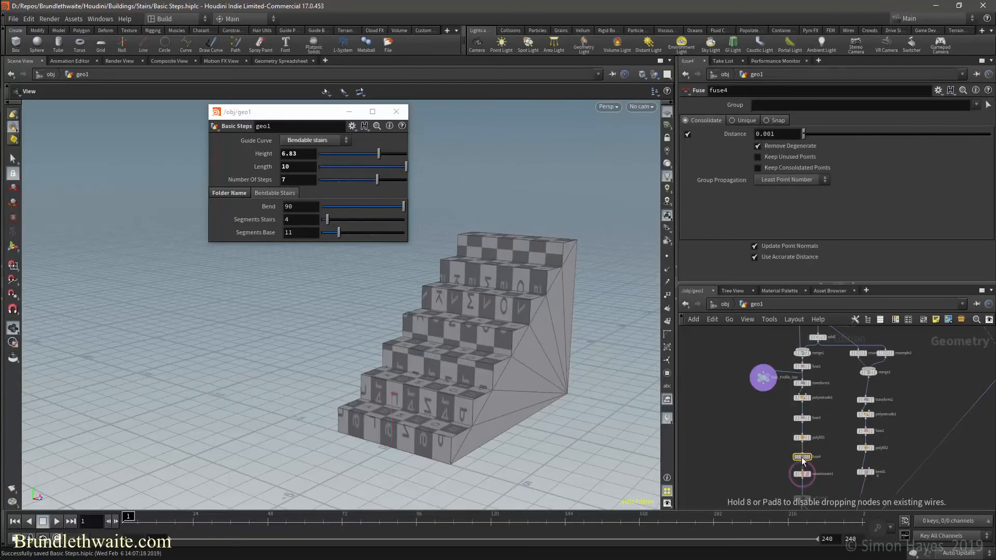
{"action": "scroll", "coordinate": [827, 473], "scroll_direction": "up", "scroll_amount": 2}
{"action": "left_click", "coordinate": [790, 422]}
{"action": "key", "text": "ctrl+z"}
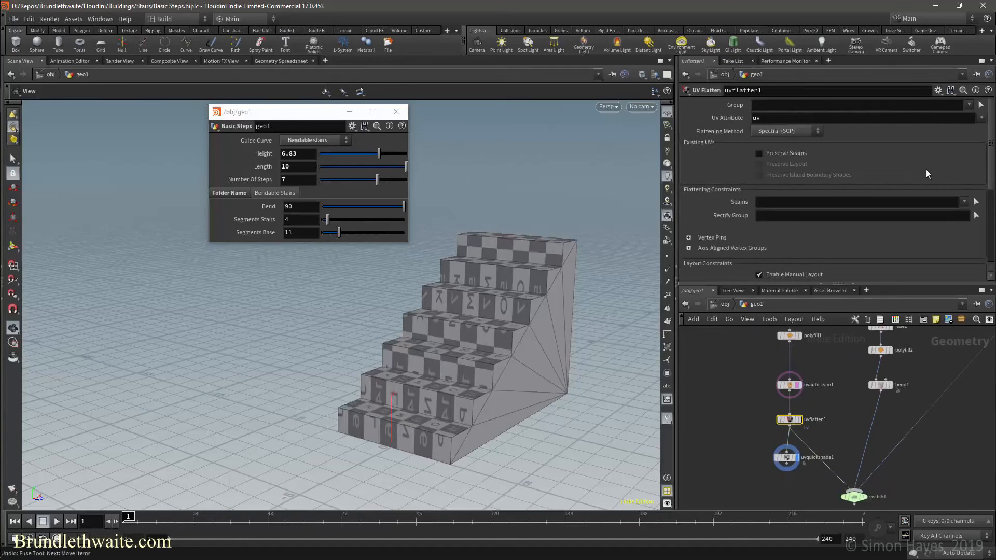
Set the Seams group of uvflatten1 to seams and inspect the checker texture on the steps
{"action": "left_click", "coordinate": [974, 214]}
{"action": "mouse_move", "coordinate": [533, 208]}
{"action": "left_mouse_down"}
{"action": "mouse_move", "coordinate": [553, 215]}
{"action": "mouse_move", "coordinate": [593, 196]}
{"action": "mouse_move", "coordinate": [527, 212]}
{"action": "left_mouse_up"}
{"action": "left_click_drag", "start_coordinate": [561, 250], "coordinate": [502, 270]}
Duplicate uvautoseam1 and uvflatten1 between bend1 and switch1, display the copied UV Flatten, and save the scene over the existing file
{"action": "left_click_drag", "start_coordinate": [754, 380], "coordinate": [803, 438]}
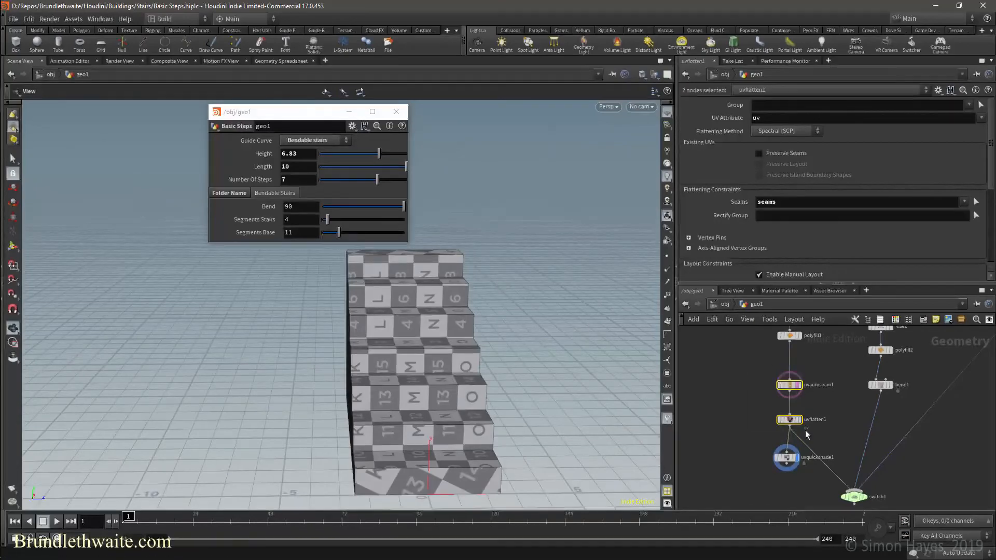
{"action": "key", "text": "ctrl+c"}
{"action": "key", "text": "ctrl+v"}
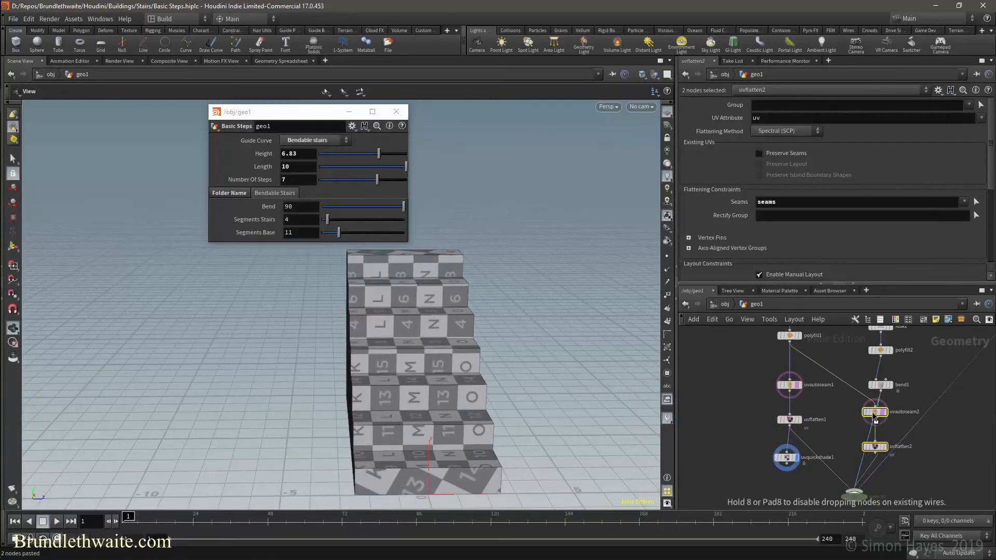
{"action": "left_click", "coordinate": [886, 426]}
{"action": "left_click", "coordinate": [882, 449]}
{"action": "key", "text": "ctrl+s"}
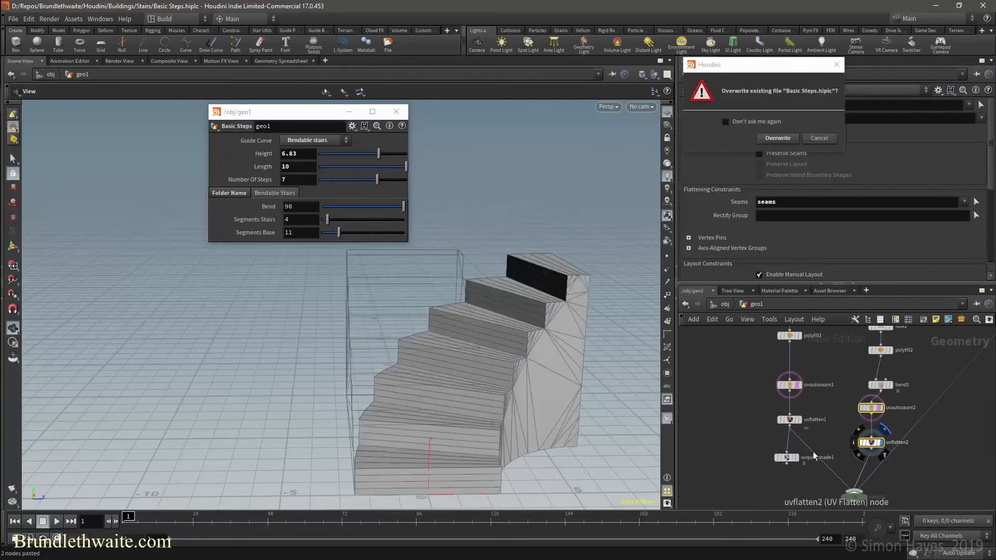
{"action": "key", "text": "Return"}
Wire uvflatten2 into uvquickshade1 and display the checker texture on the bent stairs
{"action": "left_click_drag", "start_coordinate": [831, 469], "coordinate": [797, 463]}
{"action": "left_click", "coordinate": [797, 461]}
{"action": "left_click_drag", "start_coordinate": [545, 311], "coordinate": [638, 306]}
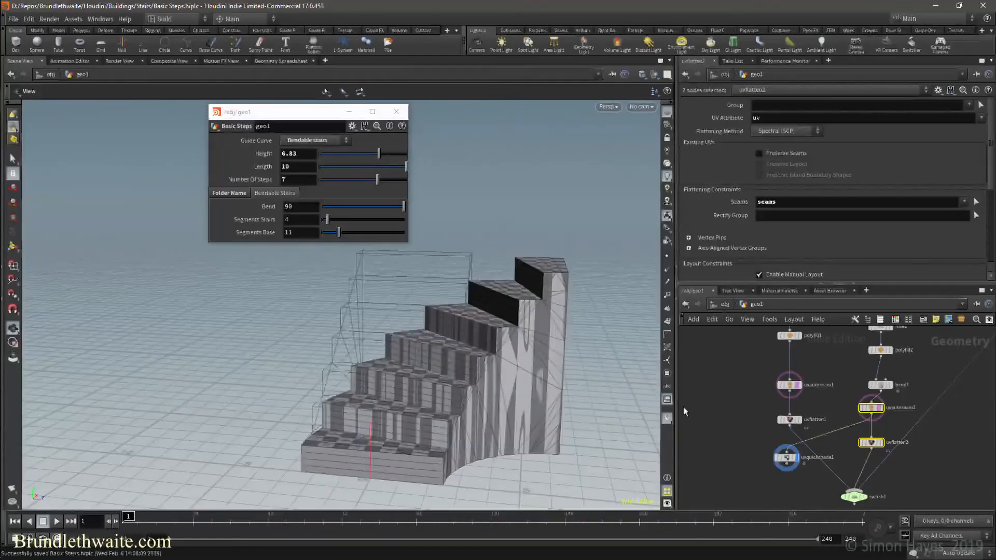
{"action": "left_click_drag", "start_coordinate": [884, 447], "coordinate": [787, 452]}
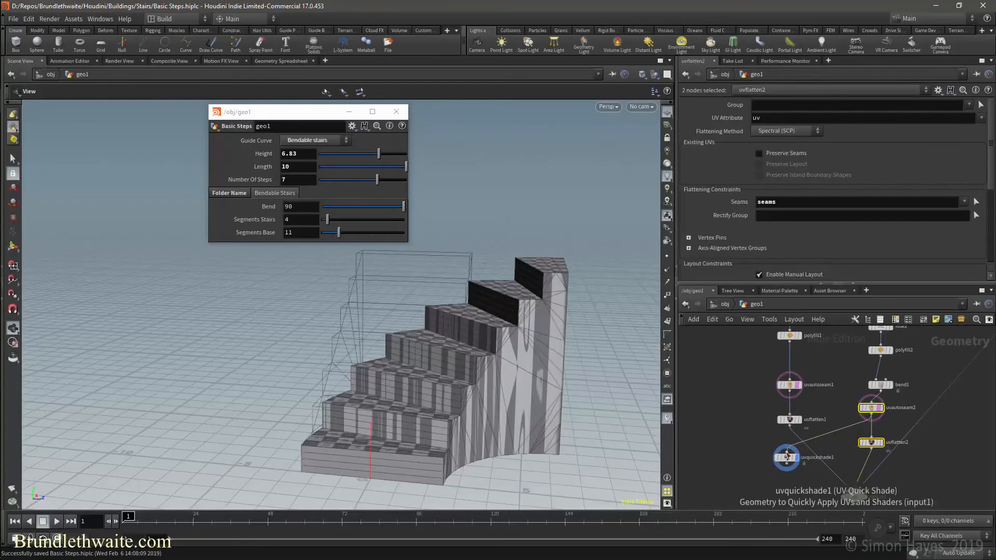
{"action": "left_click", "coordinate": [831, 445]}
{"action": "left_click_drag", "start_coordinate": [874, 450], "coordinate": [787, 450]}
{"action": "left_click_drag", "start_coordinate": [470, 311], "coordinate": [485, 327]}
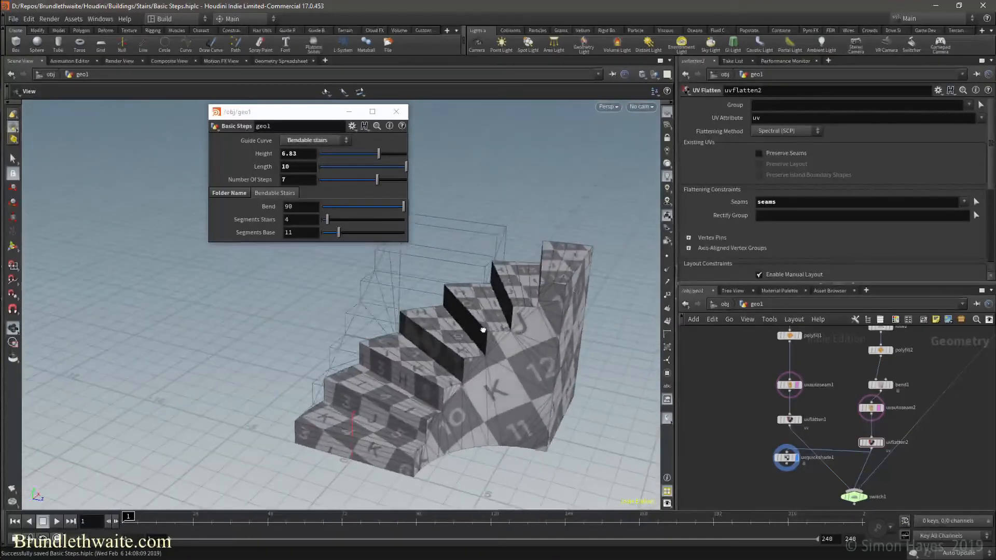
Move uvquickshade1 clear of the two stair branches and display only the stair profile from object_merge1
{"action": "left_click", "coordinate": [788, 458]}
{"action": "left_click_drag", "start_coordinate": [788, 458], "coordinate": [960, 466]}
{"action": "scroll", "coordinate": [965, 463], "scroll_direction": "down", "scroll_amount": 2}
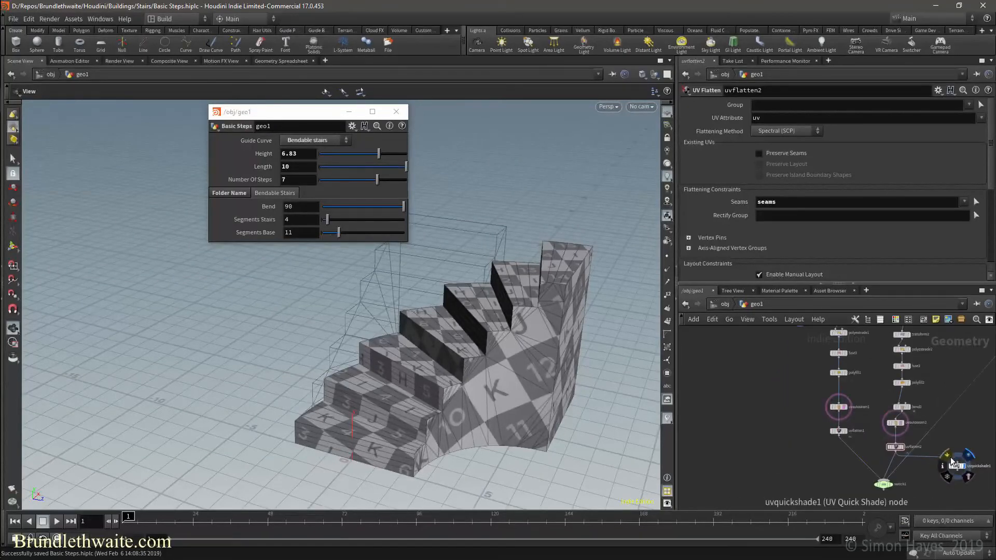
{"action": "middle_click_drag", "start_coordinate": [962, 421], "coordinate": [813, 510]}
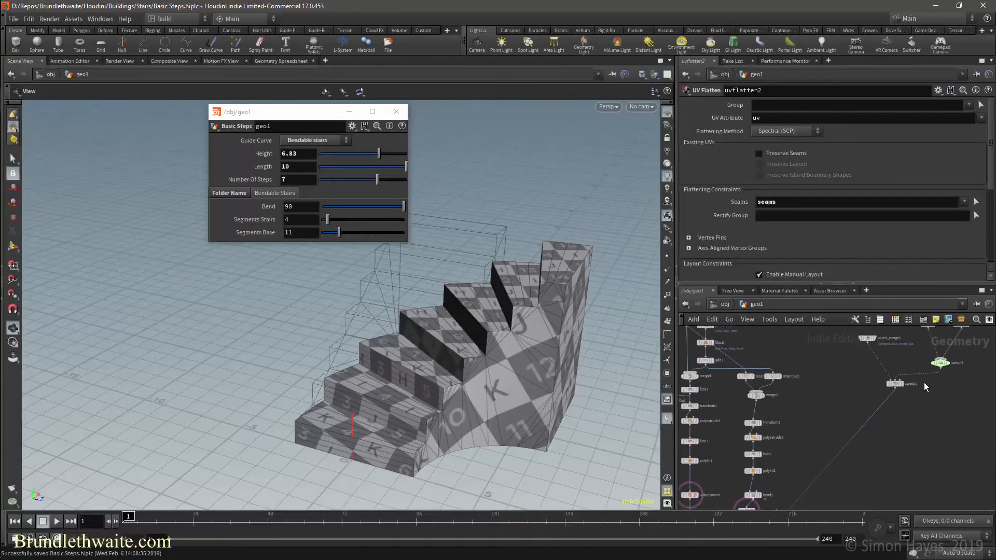
{"action": "middle_click_drag", "start_coordinate": [926, 409], "coordinate": [880, 483]}
{"action": "scroll", "coordinate": [904, 419], "scroll_direction": "up", "scroll_amount": 4}
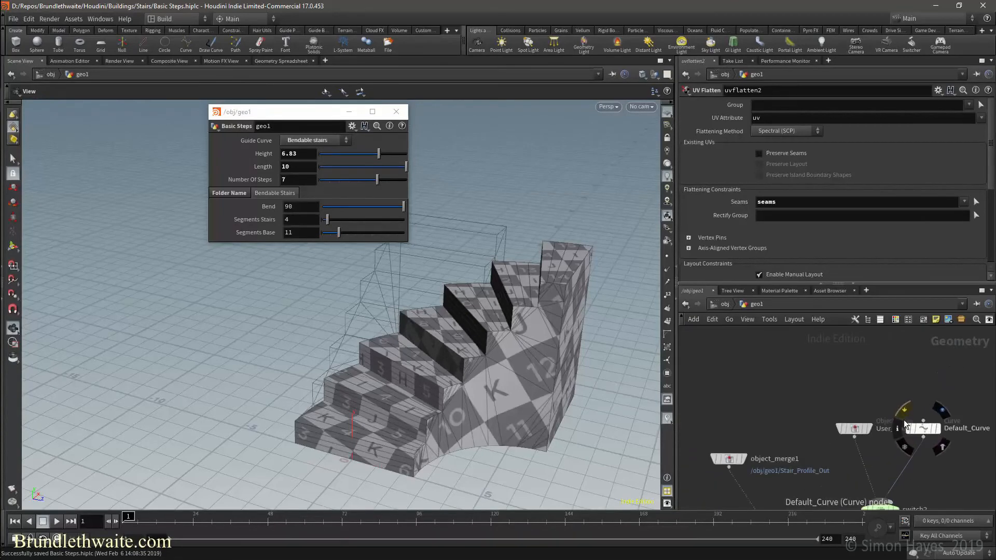
{"action": "middle_click_drag", "start_coordinate": [767, 384], "coordinate": [754, 313]}
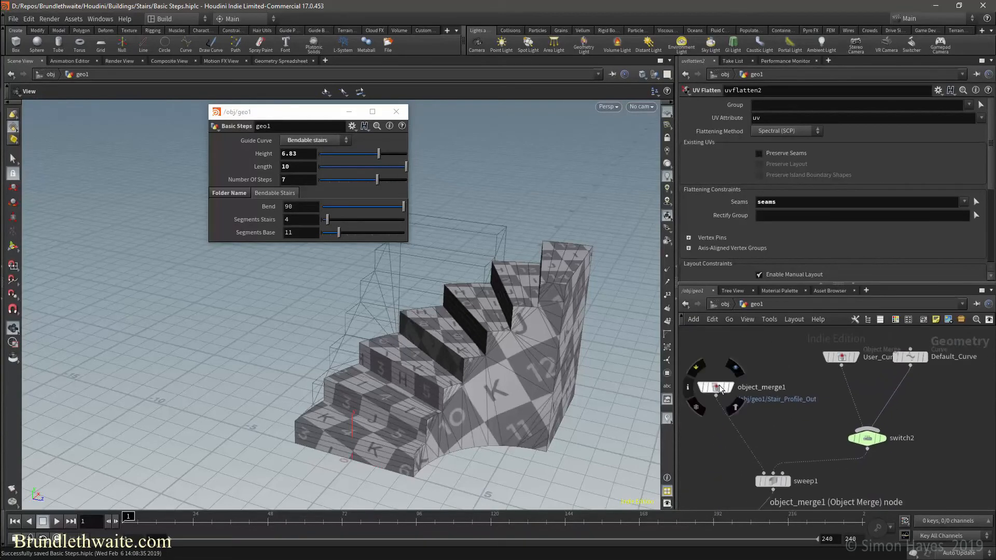
{"action": "left_click_drag", "start_coordinate": [720, 386], "coordinate": [728, 361]}
{"action": "left_click", "coordinate": [737, 363]}
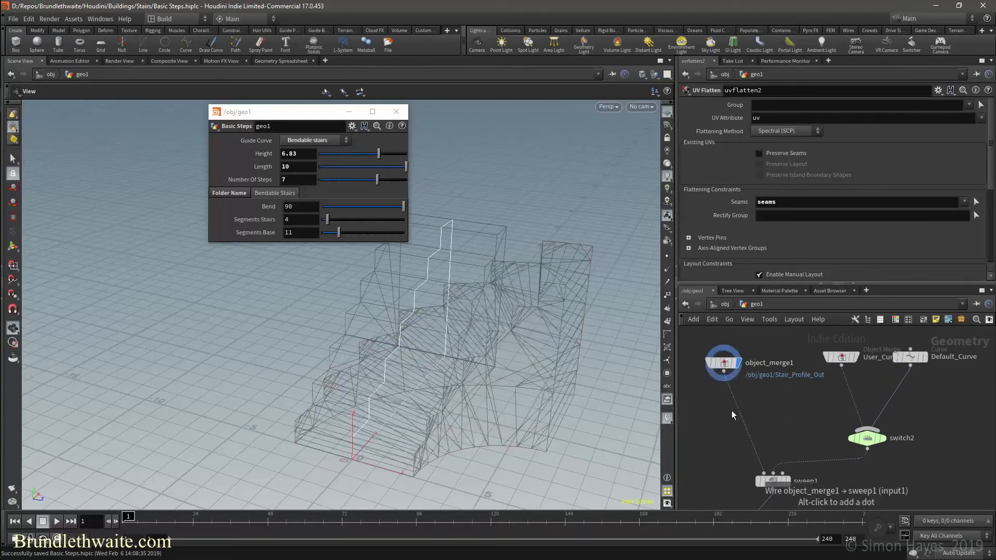
{"action": "left_click", "coordinate": [734, 364]}
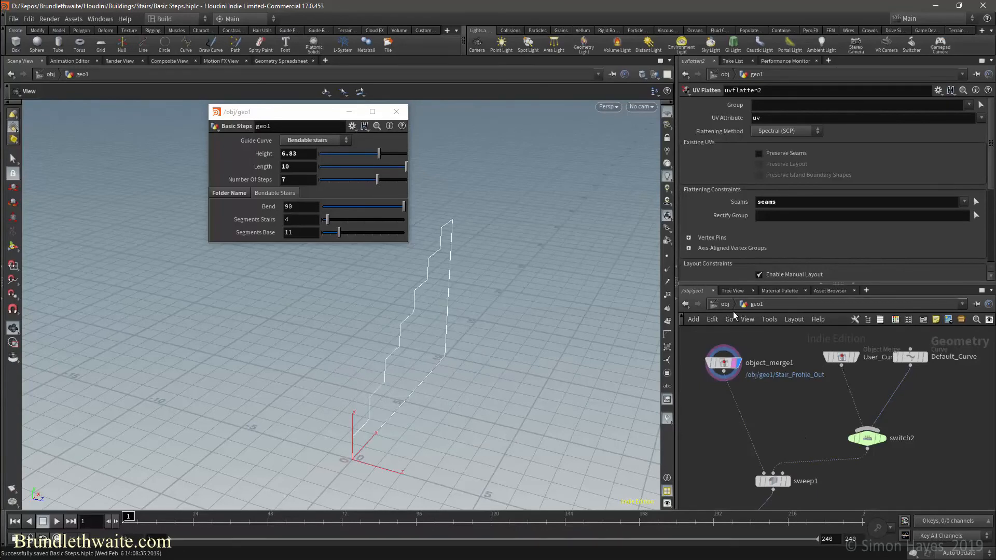
Turn on point numbers and examine the points of the stair profile from the side
{"action": "left_click", "coordinate": [667, 295]}
{"action": "left_click_drag", "start_coordinate": [534, 349], "coordinate": [425, 313]}
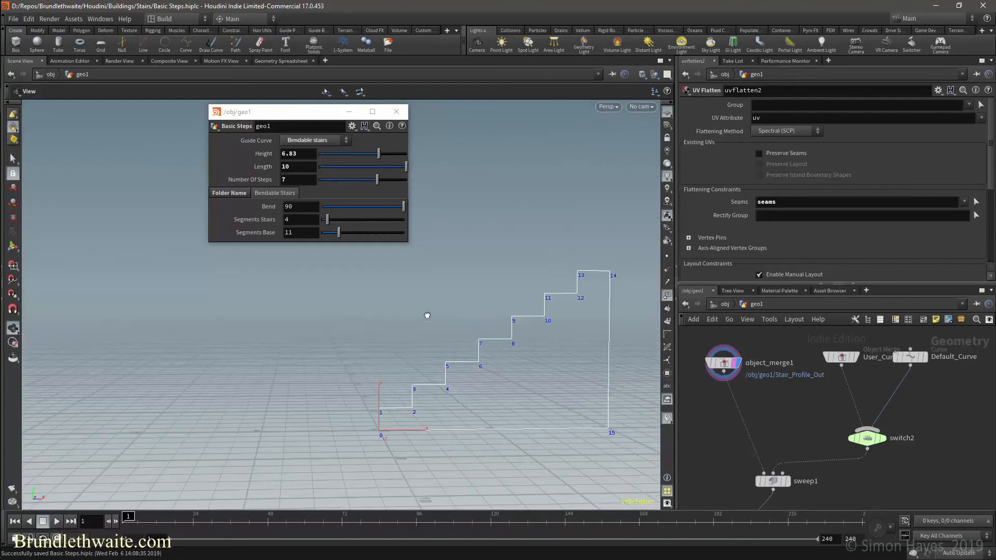
{"action": "scroll", "coordinate": [472, 349], "scroll_direction": "up", "scroll_amount": 3}
{"action": "scroll", "coordinate": [472, 350], "scroll_direction": "up", "scroll_amount": 1}
{"action": "middle_click_drag", "start_coordinate": [531, 362], "coordinate": [416, 310]}
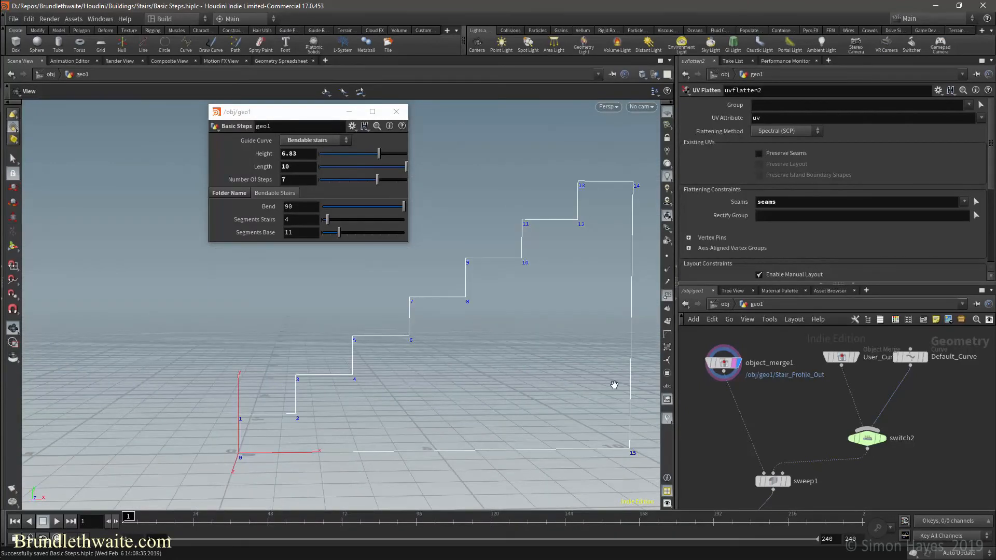
{"action": "left_click_drag", "start_coordinate": [590, 383], "coordinate": [597, 381]}
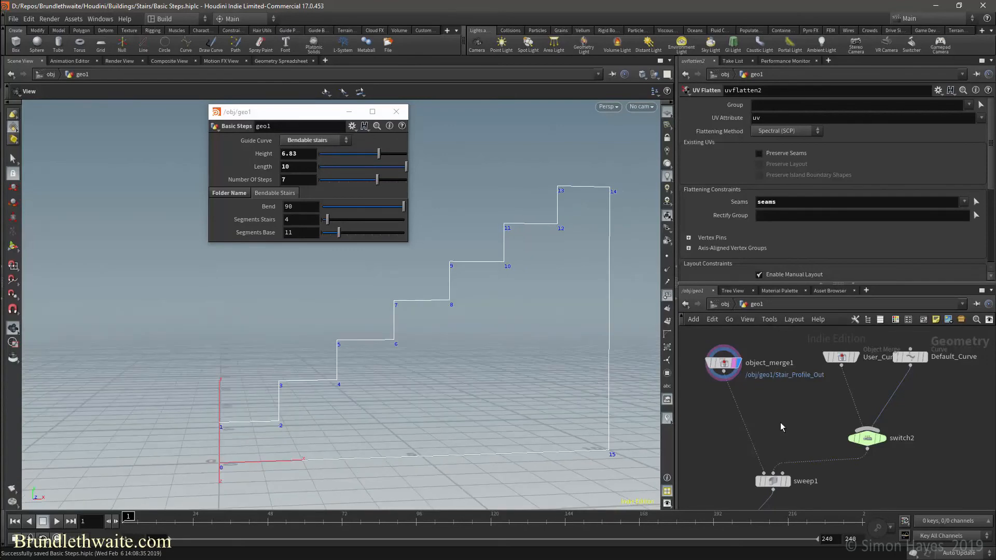
Insert a Convert node between object_merge1 and sweep1
{"action": "key", "text": "Tab"}
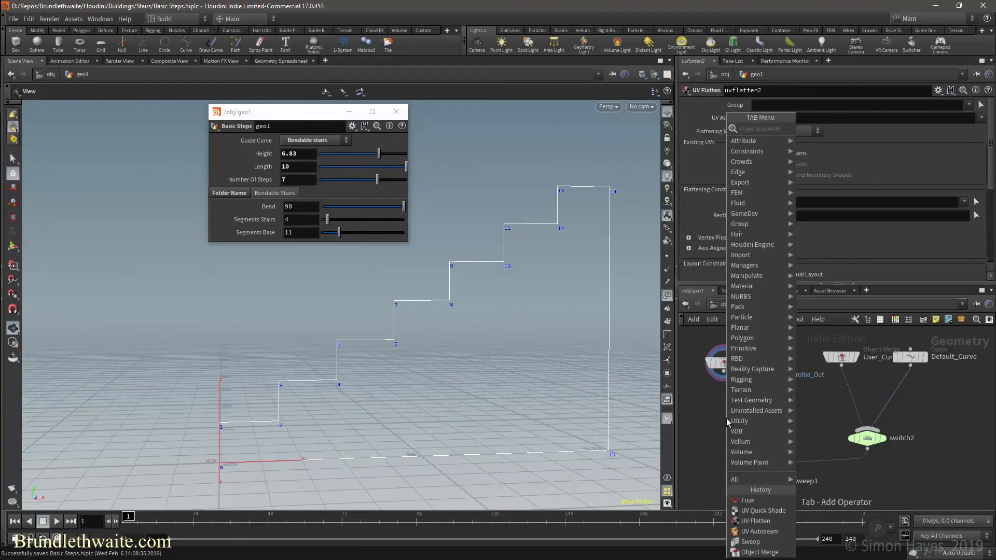
{"action": "type", "text": "conver"}
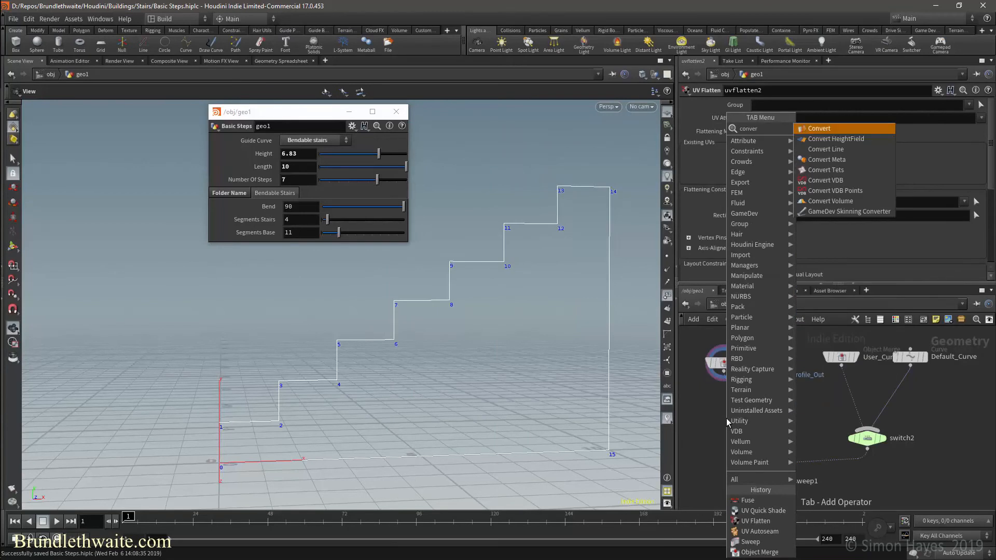
{"action": "key", "text": "Return"}
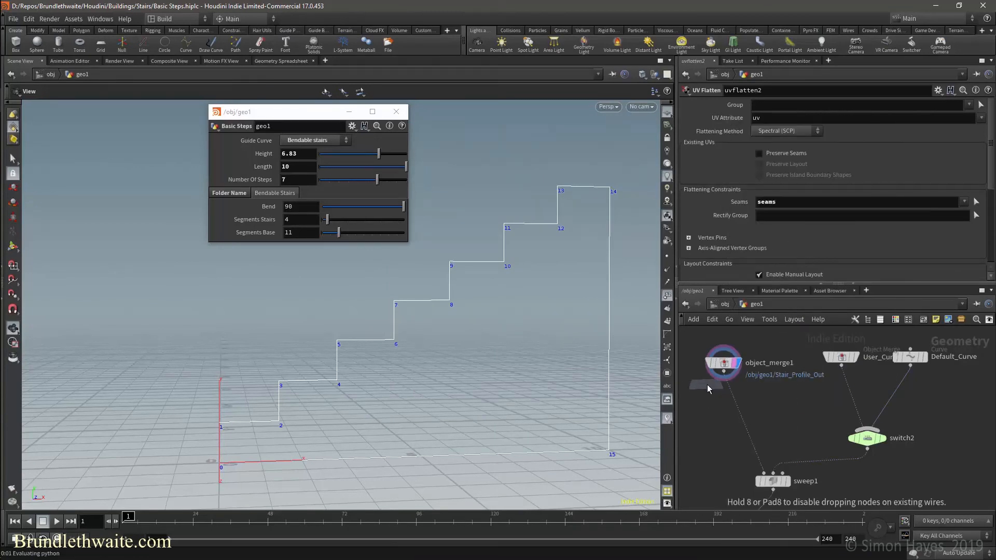
{"action": "left_click", "coordinate": [736, 397]}
{"action": "left_click", "coordinate": [722, 401]}
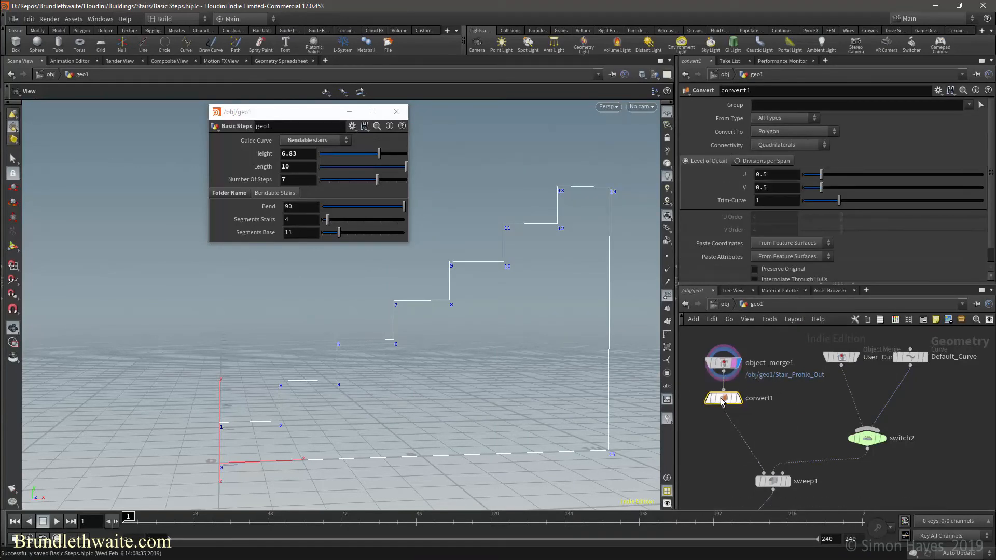
Set convert1 to produce a NURBS Curve with Interpolate Through Hulls enabled and U Order 2, and display its output
{"action": "left_click", "coordinate": [812, 131]}
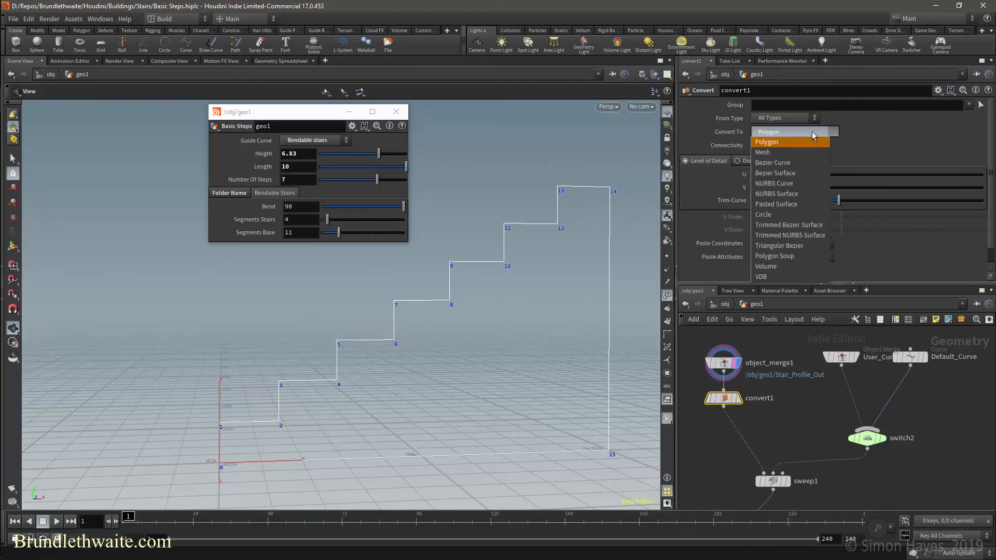
{"action": "left_click", "coordinate": [793, 184]}
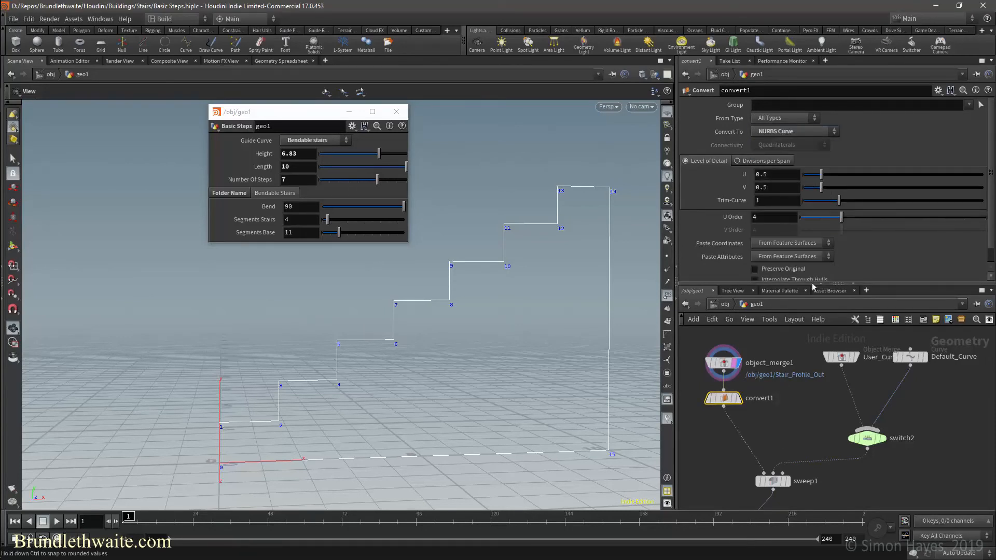
{"action": "left_click", "coordinate": [738, 399]}
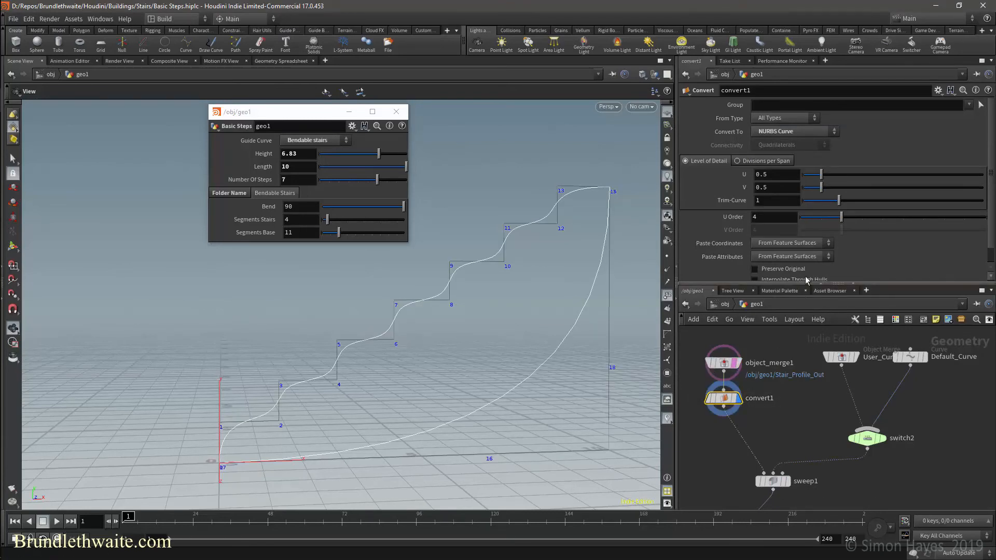
{"action": "scroll", "coordinate": [809, 273], "scroll_direction": "down", "scroll_amount": 1}
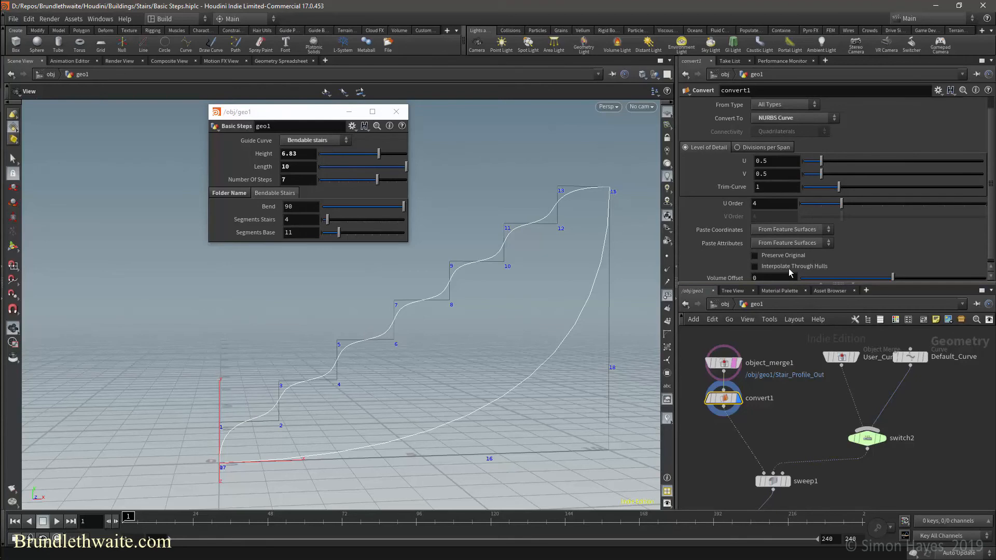
{"action": "left_click", "coordinate": [793, 268]}
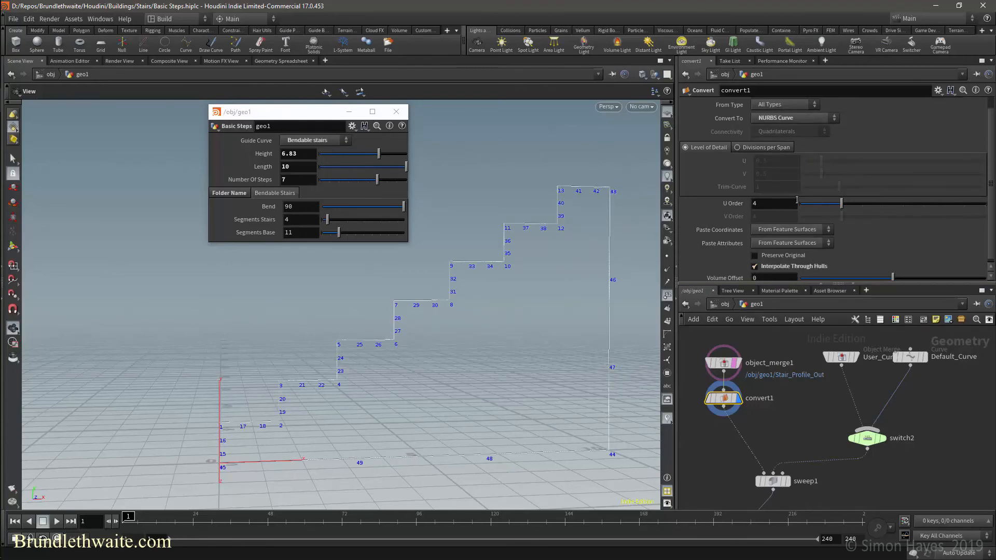
{"action": "left_click_drag", "start_coordinate": [806, 206], "coordinate": [785, 207]}
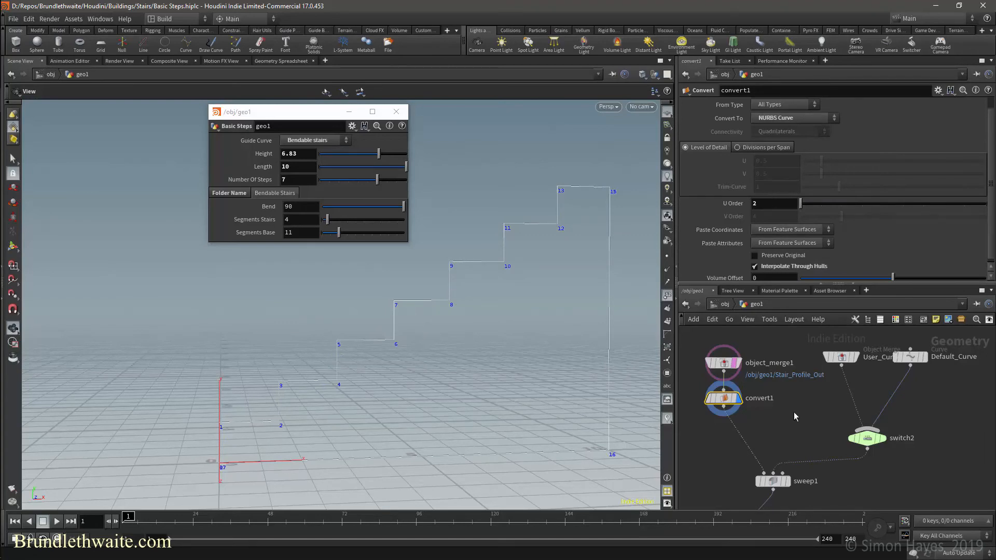
Save the scene and insert a UV Texture node between convert1 and sweep1, with its output displayed
{"action": "middle_click_drag", "start_coordinate": [795, 412], "coordinate": [787, 364]}
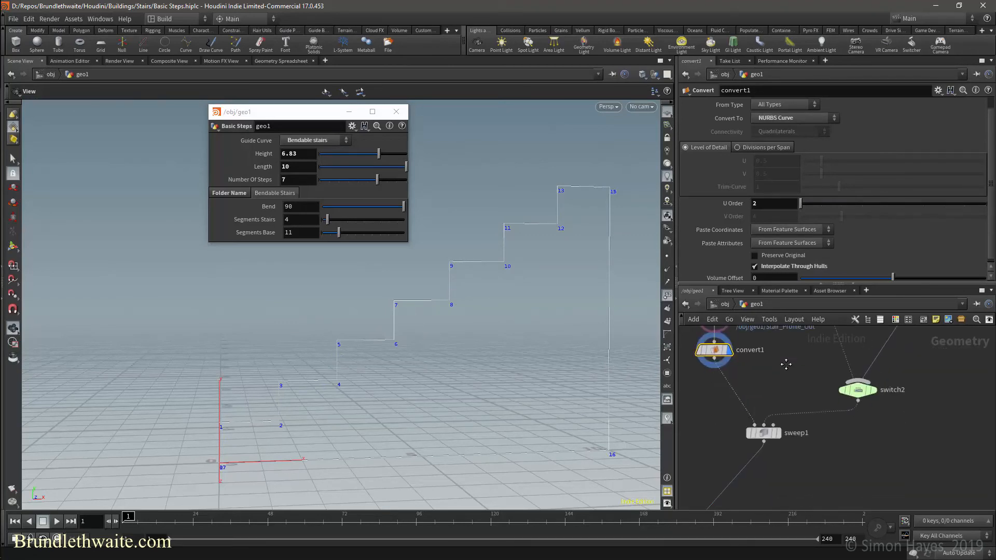
{"action": "key", "text": "ctrl+s"}
{"action": "key", "text": "Tab"}
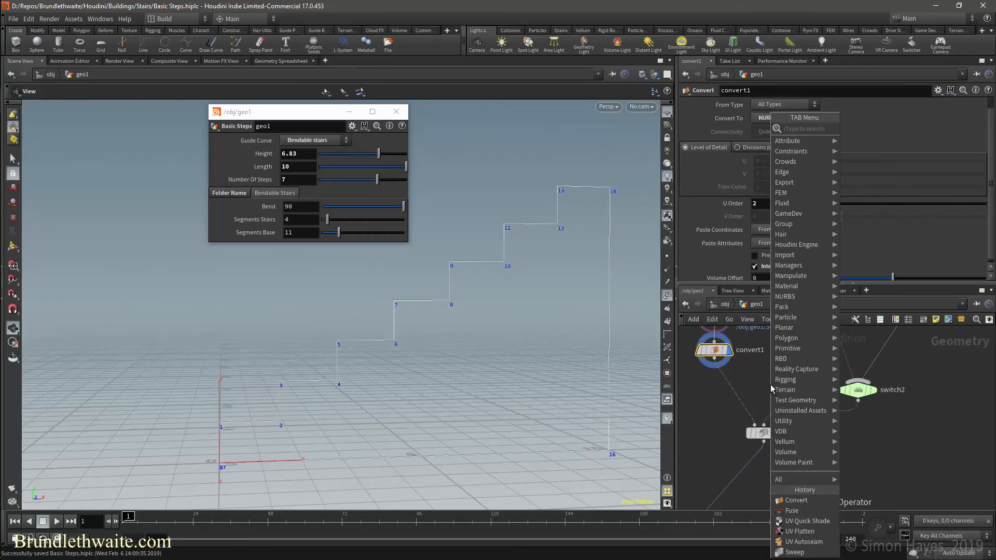
{"action": "type", "text": "uve"}
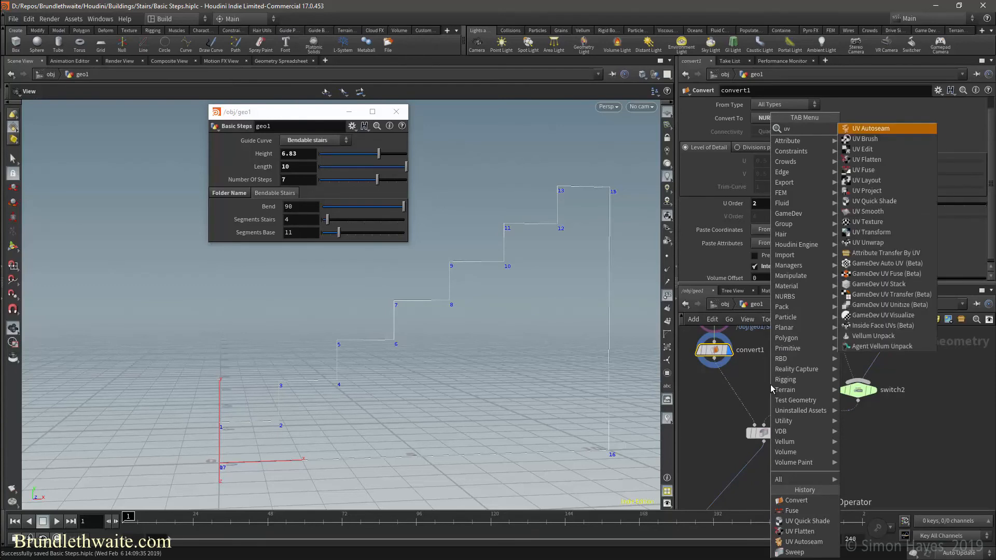
{"action": "key", "text": "Down"}
{"action": "key", "text": "Down"}
{"action": "key", "text": "Down"}
{"action": "key", "text": "Down"}
{"action": "key", "text": "Down"}
{"action": "key", "text": "Down"}
{"action": "key", "text": "Down"}
{"action": "key", "text": "Down"}
{"action": "key", "text": "Down"}
{"action": "key", "text": "Return"}
{"action": "left_click", "coordinate": [717, 387]}
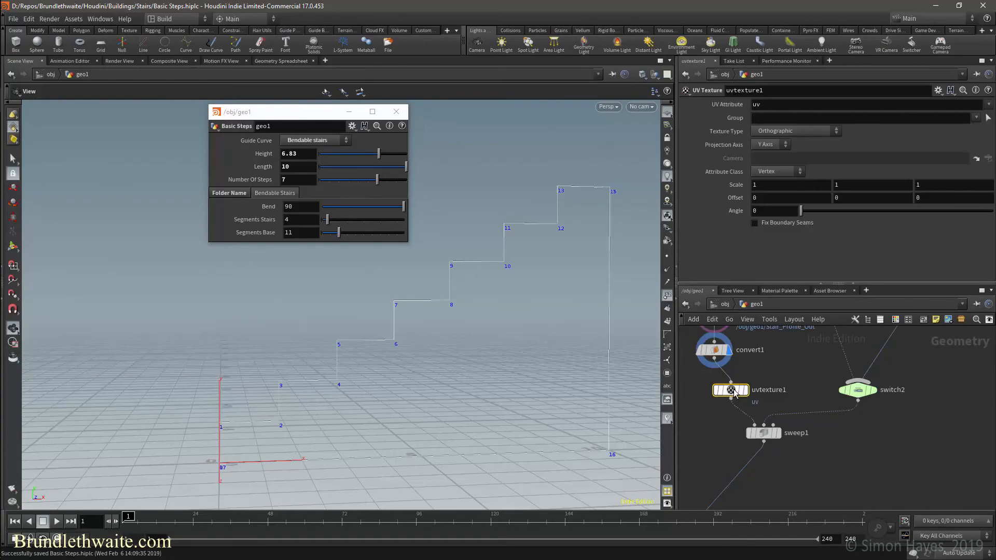
{"action": "left_click_drag", "start_coordinate": [728, 395], "coordinate": [712, 394]}
{"action": "left_click", "coordinate": [731, 391]}
Set uvtexture1's Texture Type to Arc Length Spline and show the stair profile in the UV view
{"action": "left_click", "coordinate": [836, 131]}
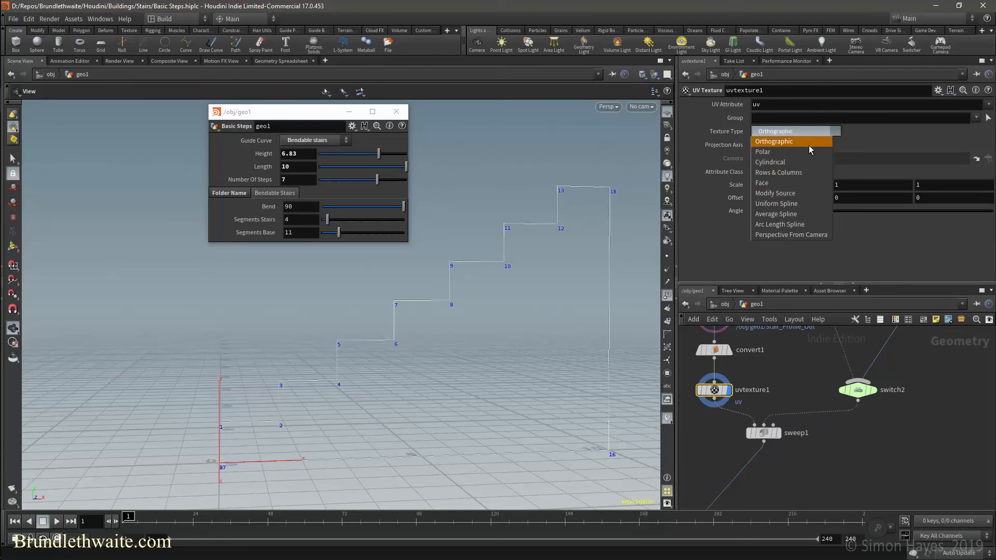
{"action": "left_click", "coordinate": [789, 226]}
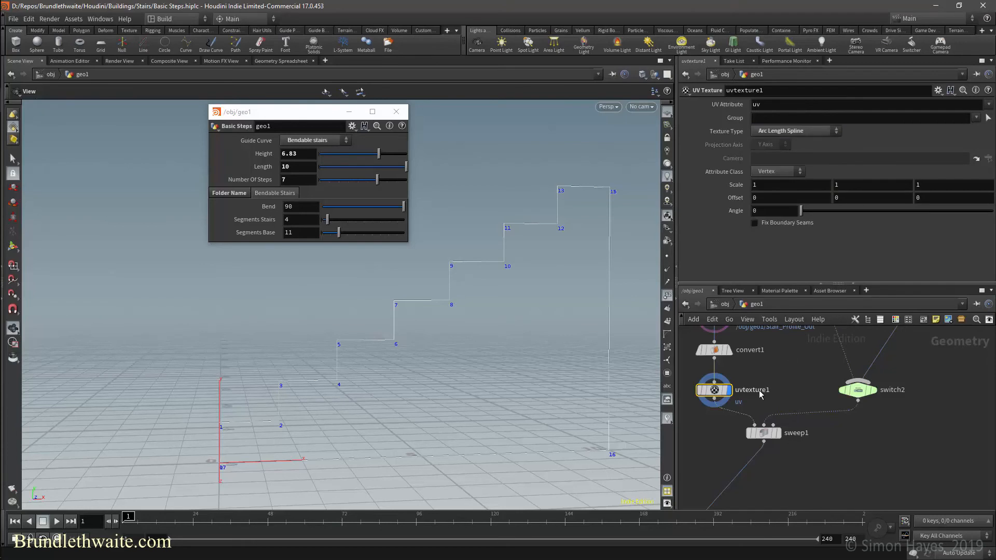
{"action": "key", "text": "space+5"}
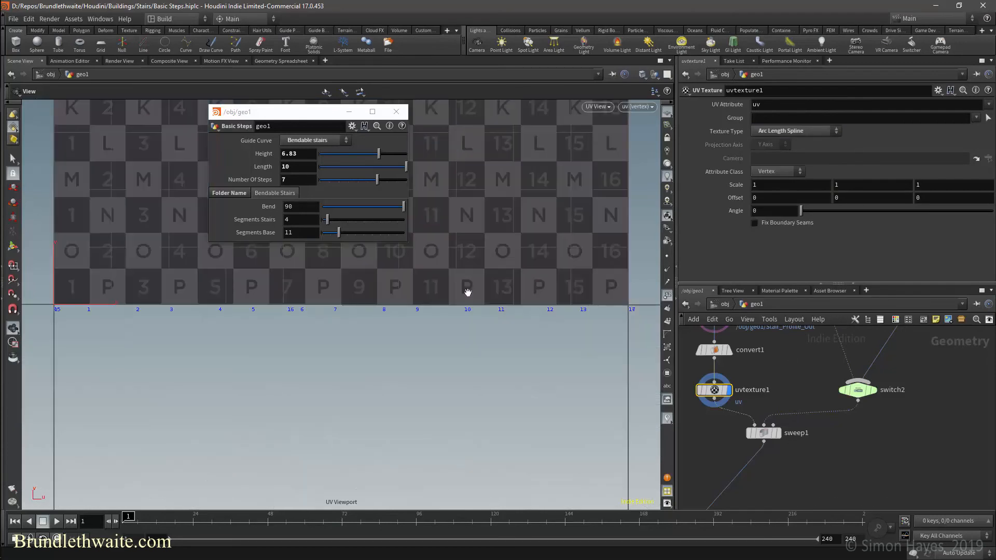
{"action": "scroll", "coordinate": [490, 255], "scroll_direction": "down", "scroll_amount": 3}
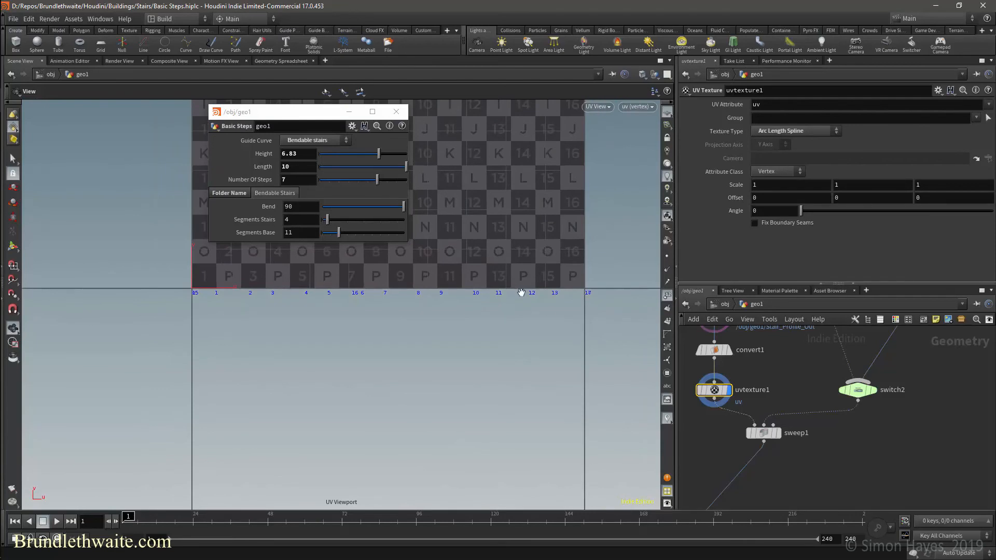
{"action": "middle_click_drag", "start_coordinate": [491, 327], "coordinate": [408, 507]}
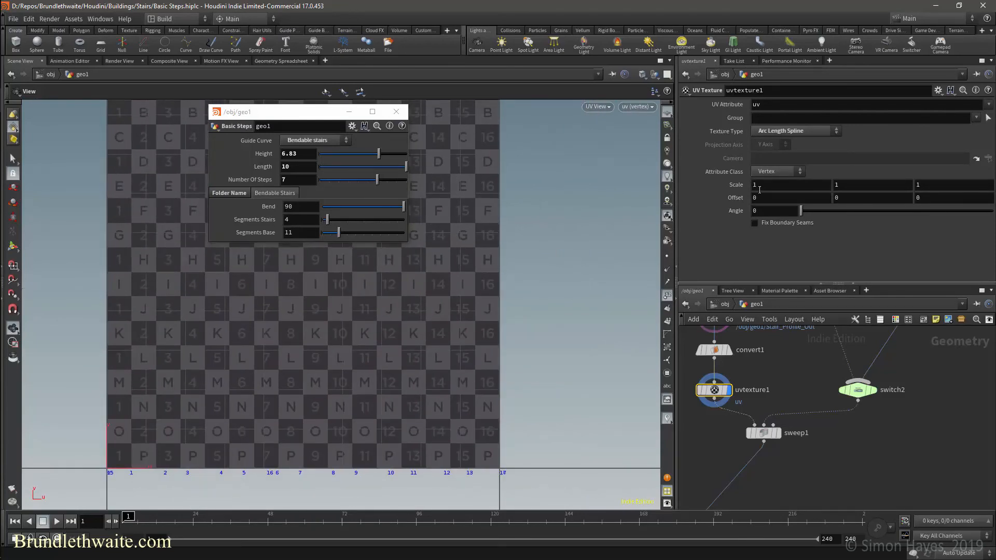
Enter the expression arclen() as the first Scale value of uvtexture1
{"action": "type", "text": "arclen()"}
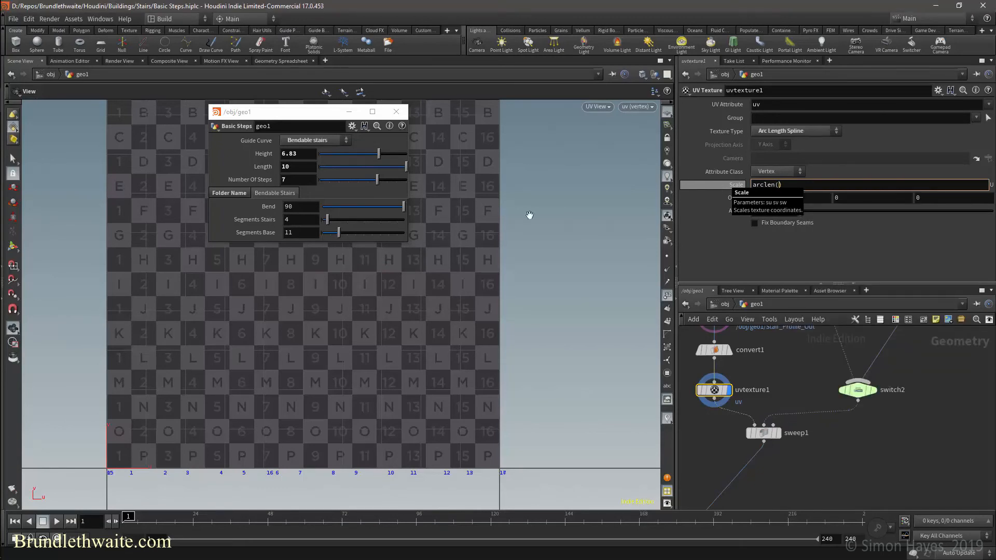
{"action": "key", "text": "Return"}
{"action": "middle_click_drag", "start_coordinate": [827, 362], "coordinate": [877, 406]}
Fill in the Scale expression's arguments with the path "../object_merge1/" and the values 0,1,0
{"action": "left_click", "coordinate": [780, 185]}
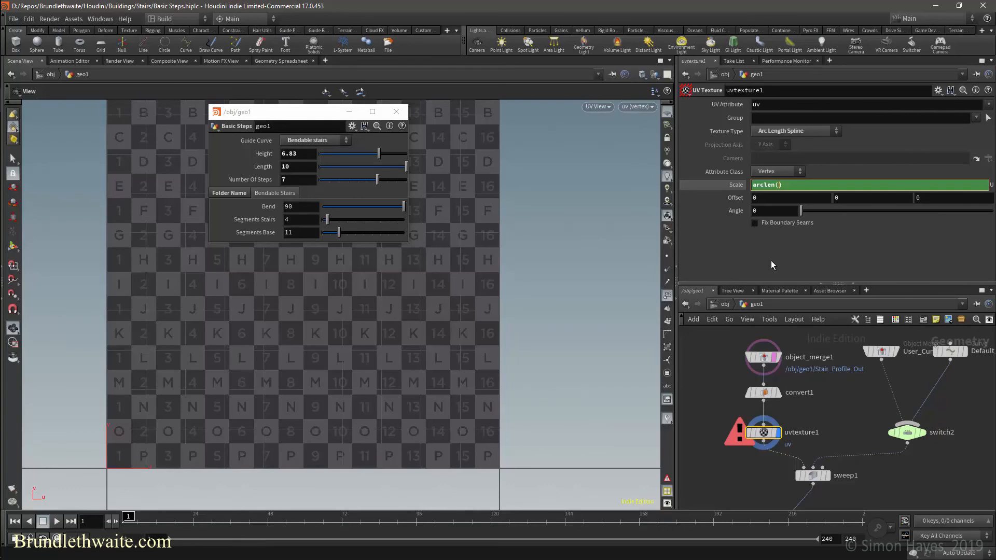
{"action": "type", "text": "\"\""}
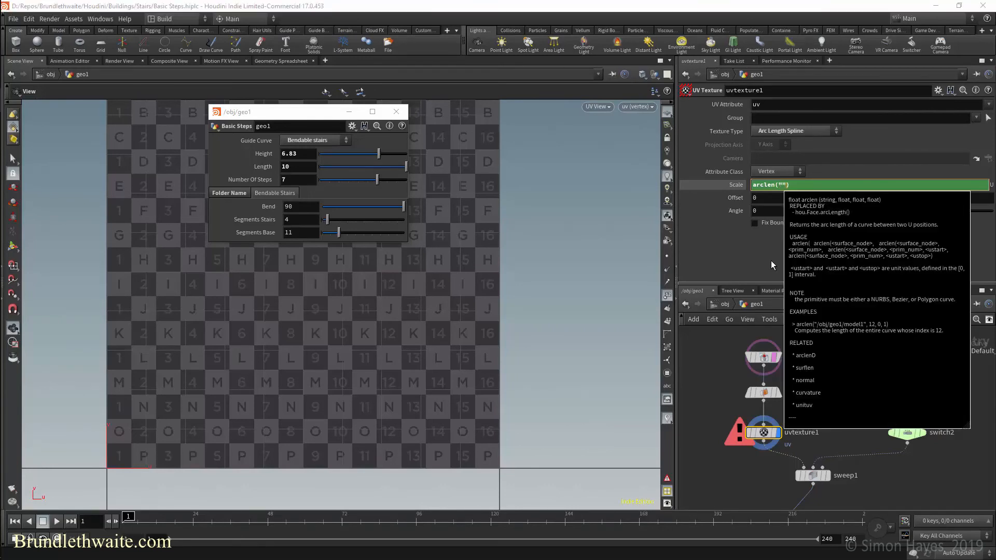
{"action": "type", "text": "../"}
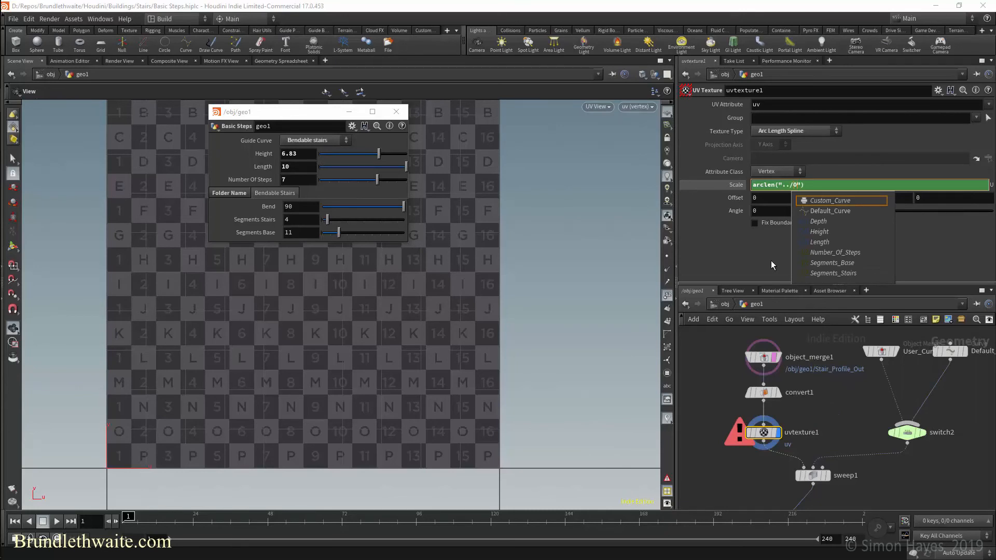
{"action": "type", "text": "o"}
{"action": "key", "text": "Down"}
{"action": "key", "text": "Return"}
{"action": "key", "text": "Right"}
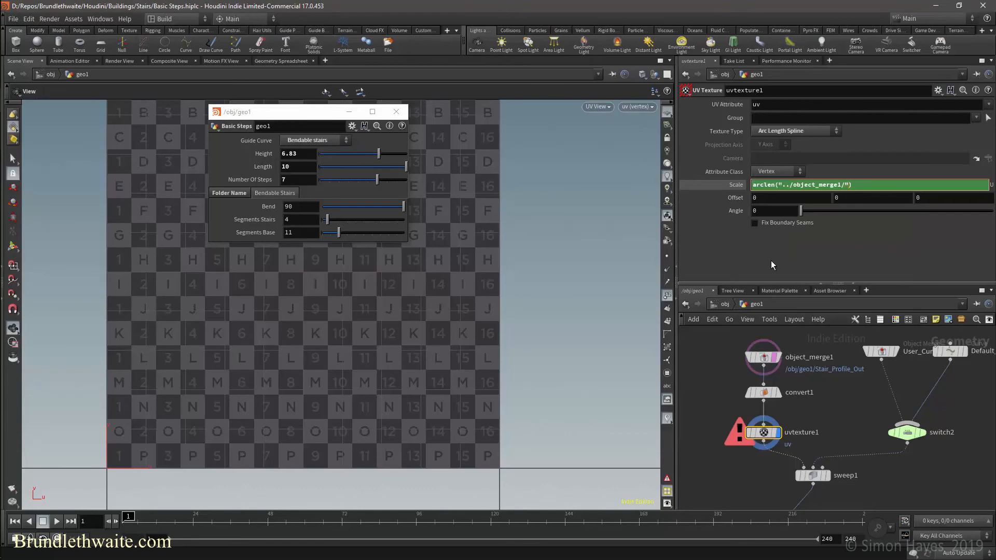
{"action": "type", "text": "0,1,0"}
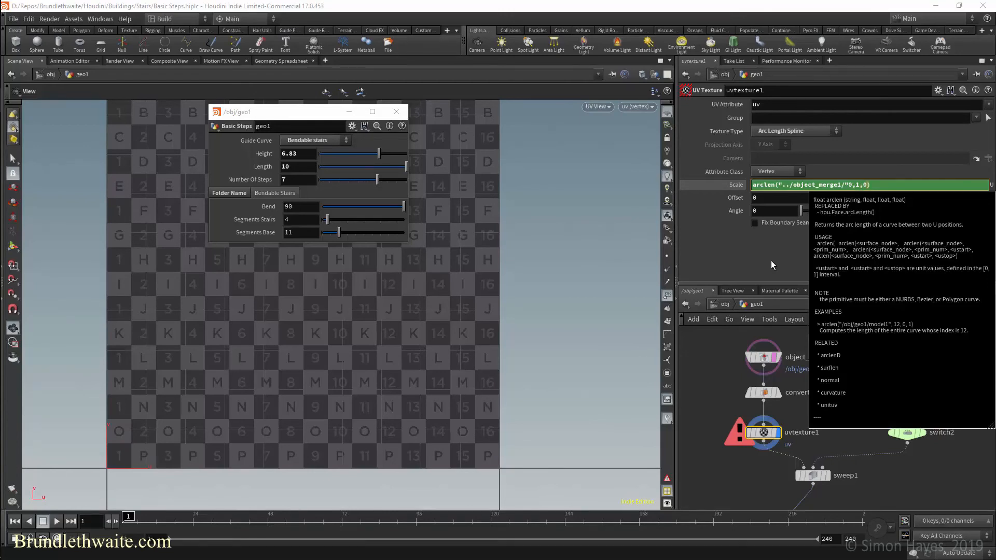
{"action": "key", "text": "Return"}
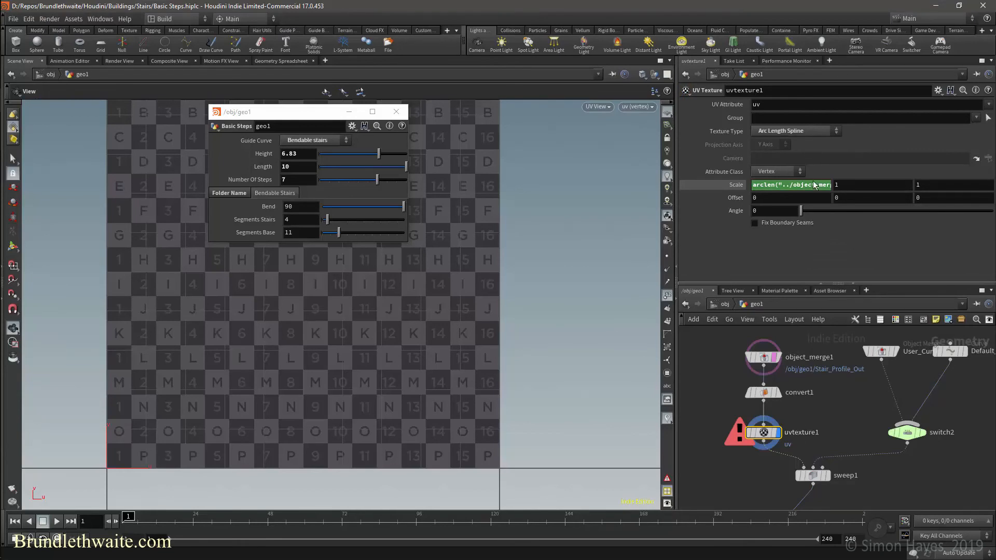
Add a comma after the node path so the Scale expression reads arclen("../object_merge1/",0,1,0)
{"action": "left_click", "coordinate": [805, 186]}
{"action": "key", "text": "Left"}
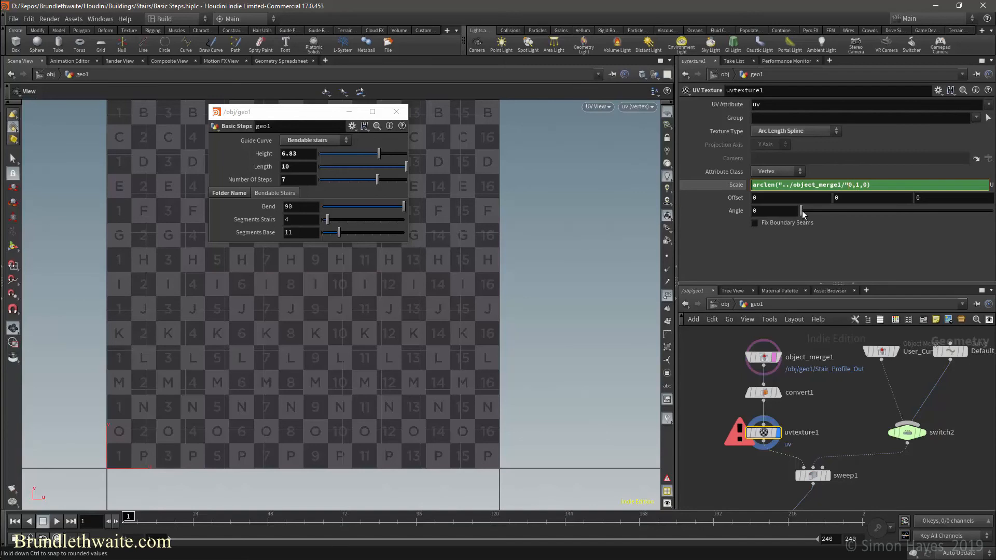
{"action": "type", "text": ","}
{"action": "key", "text": "Return"}
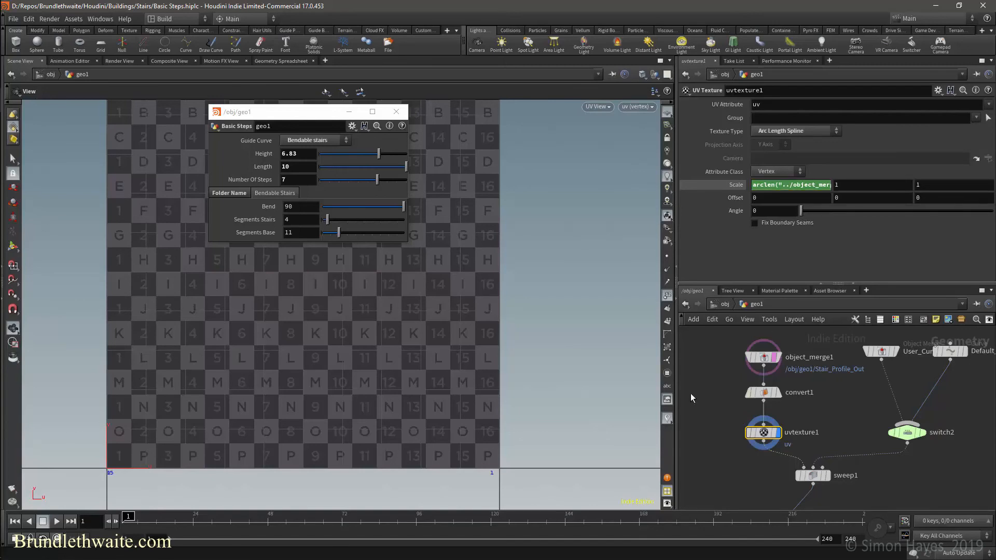
Examine how the profile's numbered points are spread across the tiles in the UV view
{"action": "scroll", "coordinate": [480, 362], "scroll_direction": "down", "scroll_amount": 6}
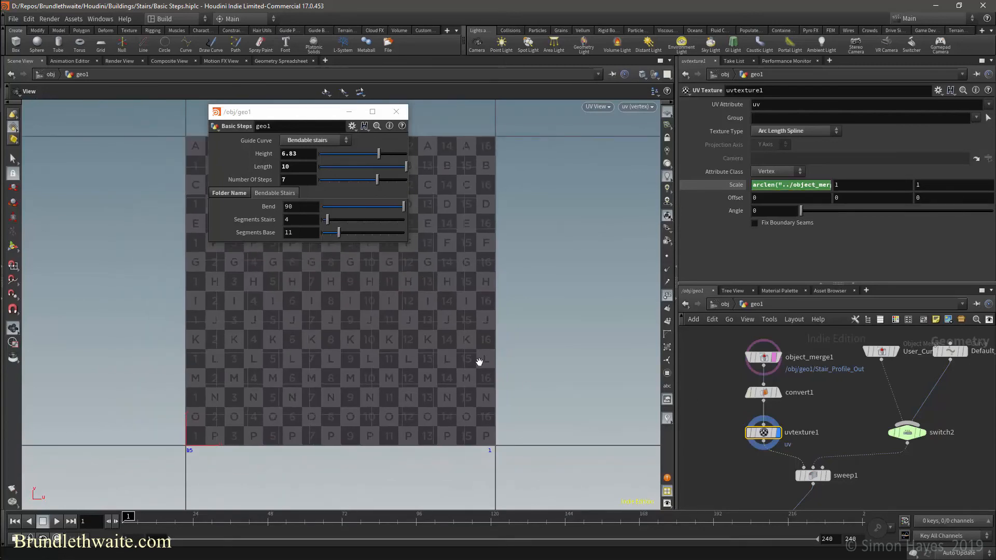
{"action": "middle_click_drag", "start_coordinate": [502, 357], "coordinate": [358, 378]}
{"action": "scroll", "coordinate": [400, 370], "scroll_direction": "down", "scroll_amount": 5}
{"action": "scroll", "coordinate": [529, 360], "scroll_direction": "down", "scroll_amount": 2}
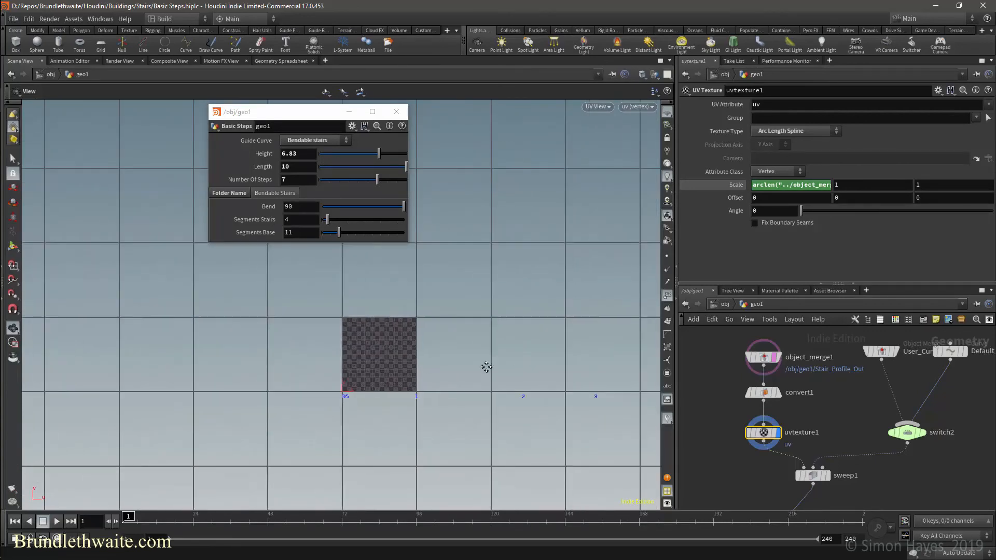
{"action": "middle_click_drag", "start_coordinate": [518, 361], "coordinate": [296, 373]}
{"action": "scroll", "coordinate": [335, 357], "scroll_direction": "down", "scroll_amount": 3}
{"action": "scroll", "coordinate": [361, 353], "scroll_direction": "down", "scroll_amount": 5}
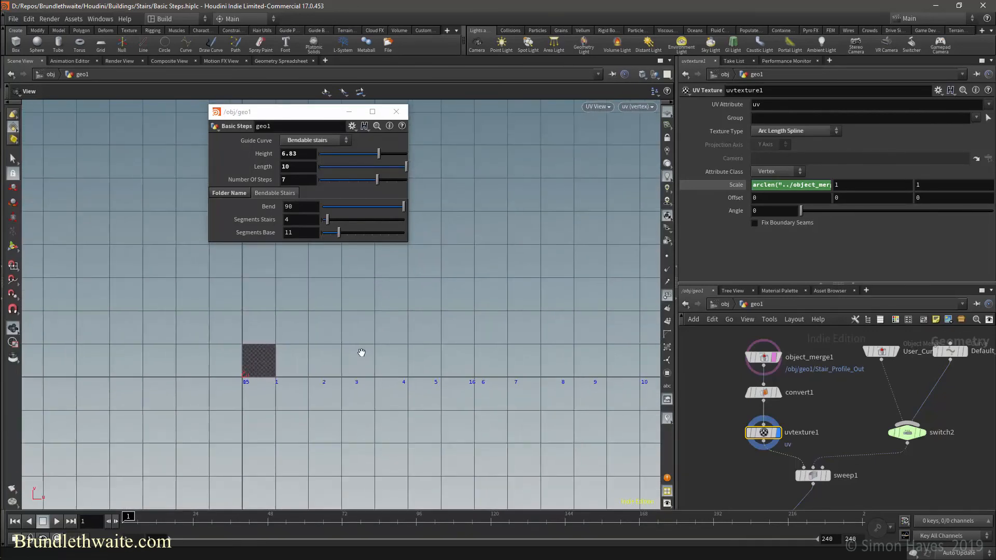
{"action": "scroll", "coordinate": [362, 353], "scroll_direction": "up", "scroll_amount": 6}
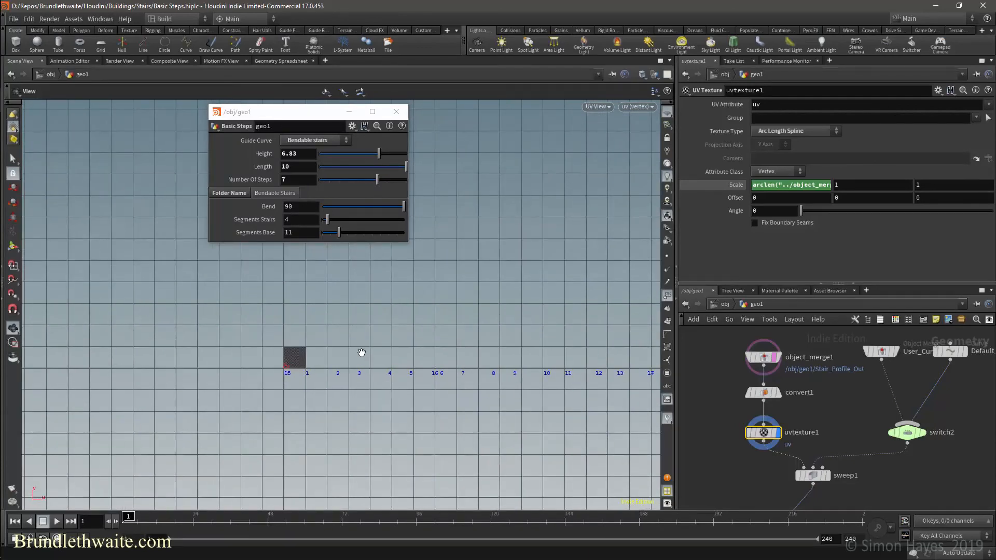
{"action": "scroll", "coordinate": [383, 329], "scroll_direction": "up", "scroll_amount": 2}
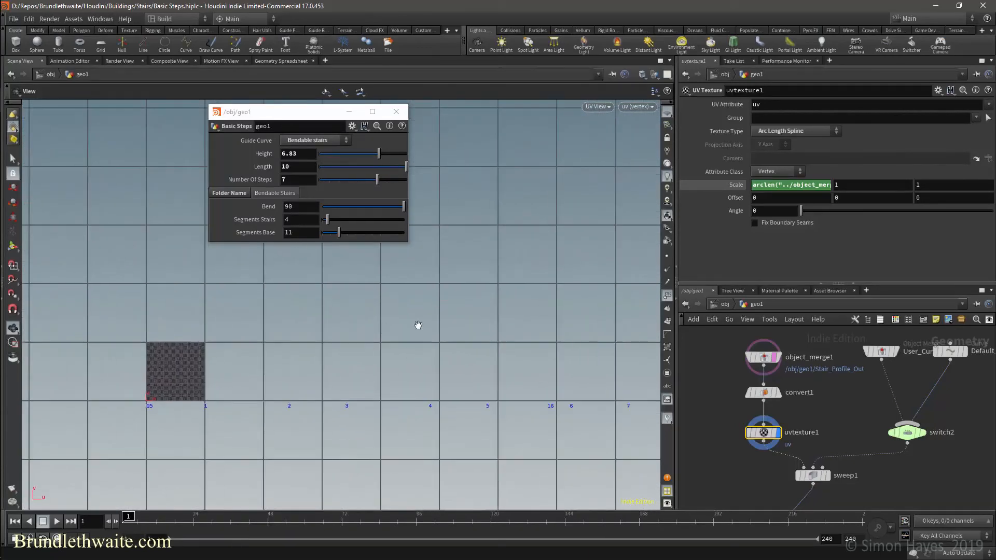
Set the Attribute Class of uvtexture1 to Point
{"action": "left_click", "coordinate": [787, 172]}
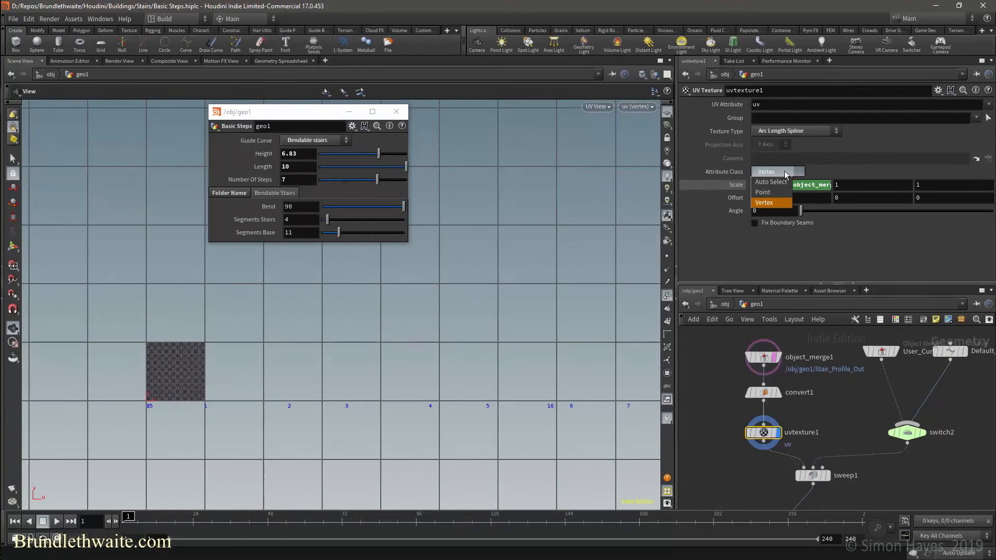
{"action": "left_click", "coordinate": [763, 193]}
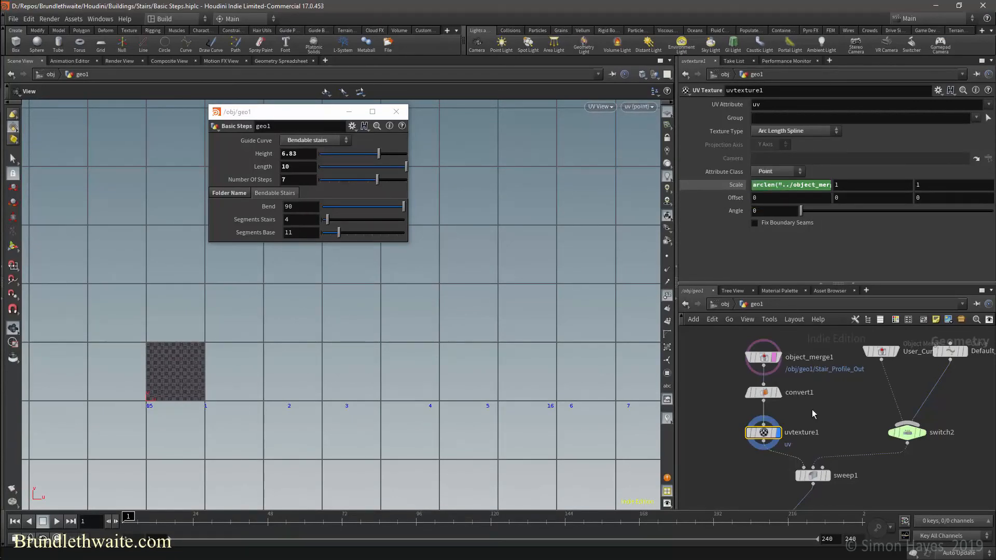
{"action": "key", "text": "f"}
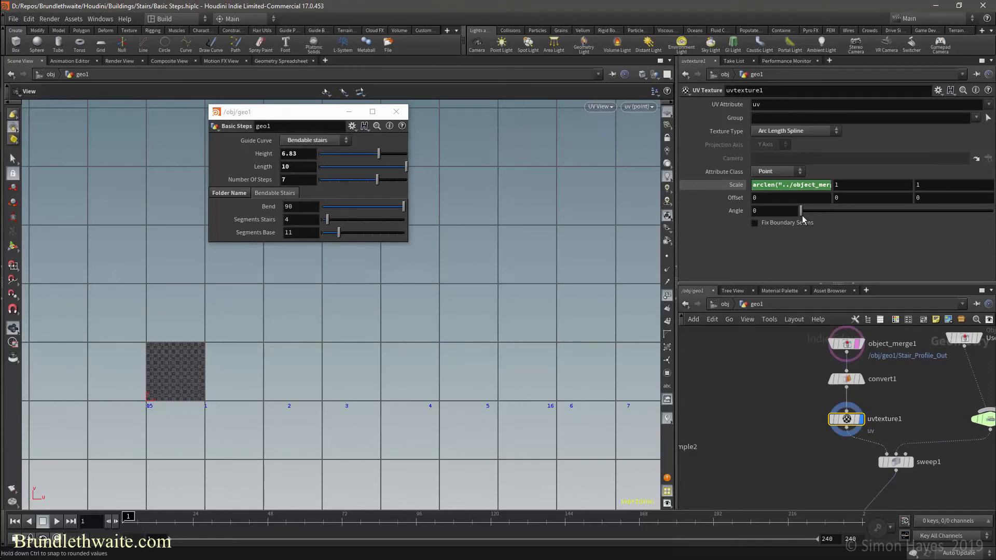
Rotate the profile's UVs by setting the Angle of uvtexture1 to -90
{"action": "left_click_drag", "start_coordinate": [802, 212], "coordinate": [729, 230]}
{"action": "double_click", "coordinate": [780, 212]}
{"action": "type", "text": "-90"}
{"action": "key", "text": "Return"}
Insert a second Convert node, with Convert To at Polygon, between uvtexture1 and sweep1 and align it below uvtexture1
{"action": "middle_click_drag", "start_coordinate": [780, 454], "coordinate": [679, 463]}
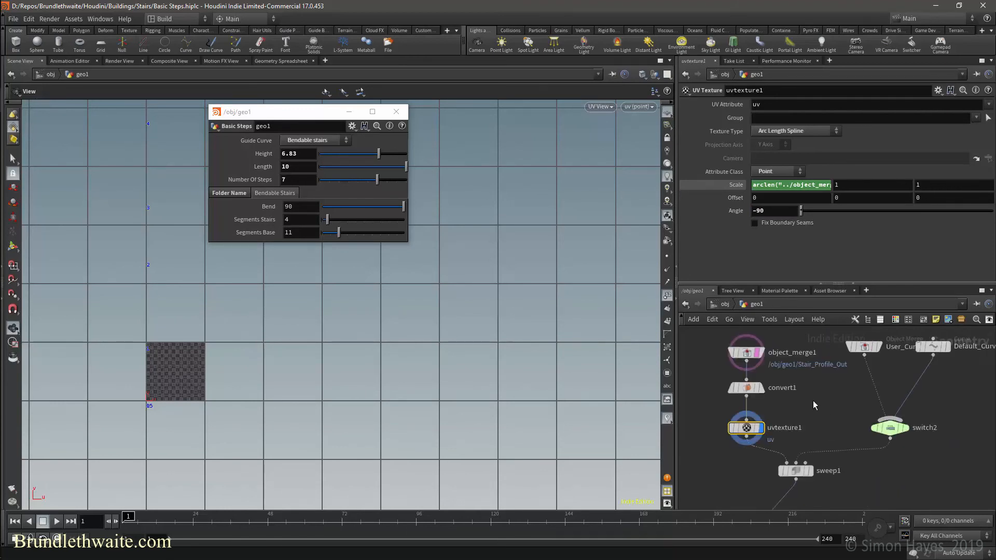
{"action": "key", "text": "Tab"}
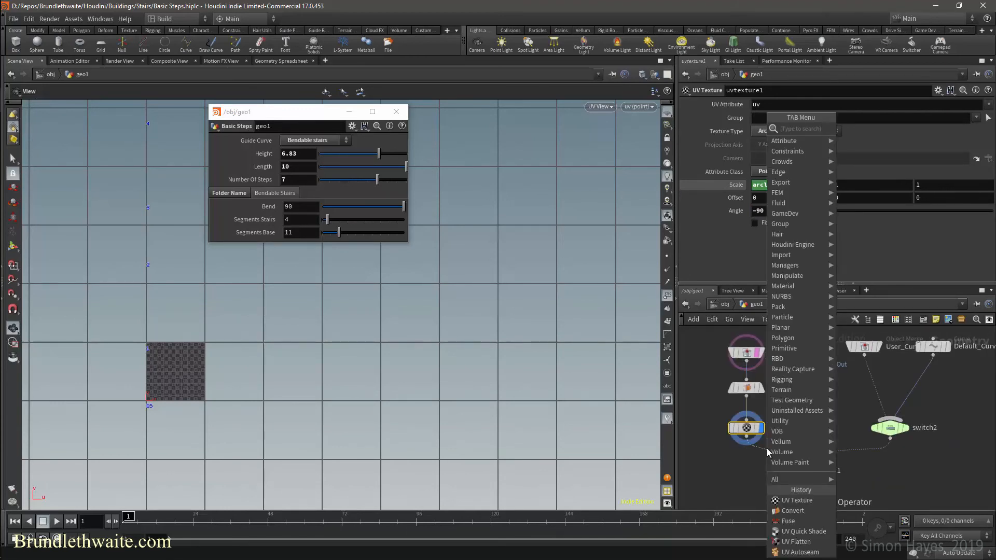
{"action": "type", "text": "con"}
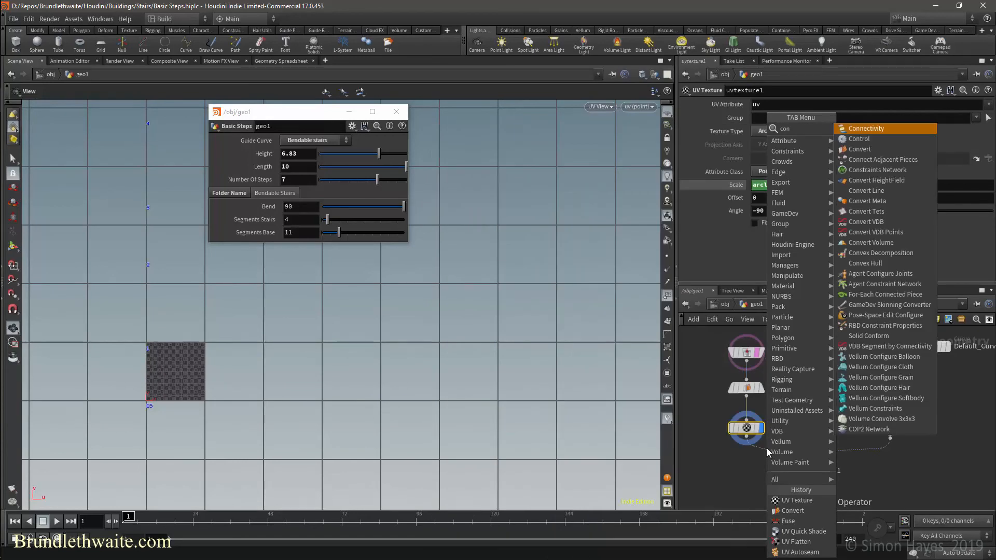
{"action": "key", "text": "Down"}
{"action": "key", "text": "Down"}
{"action": "key", "text": "Return"}
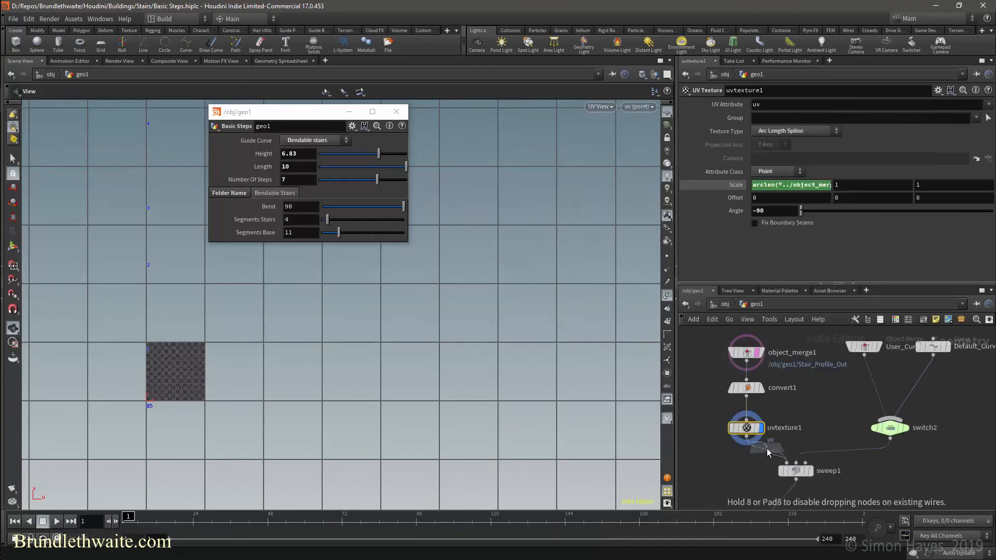
{"action": "left_click", "coordinate": [740, 465]}
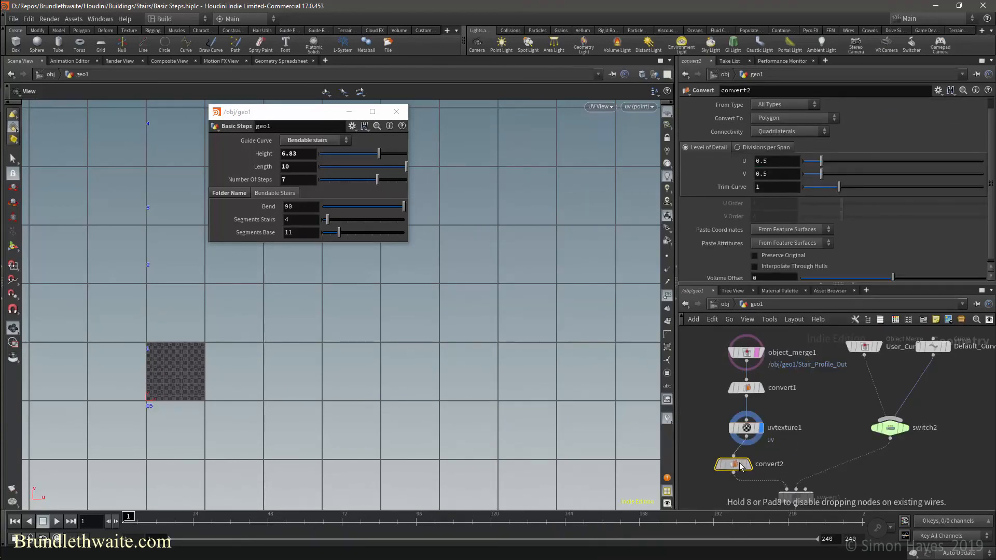
{"action": "left_click", "coordinate": [753, 464]}
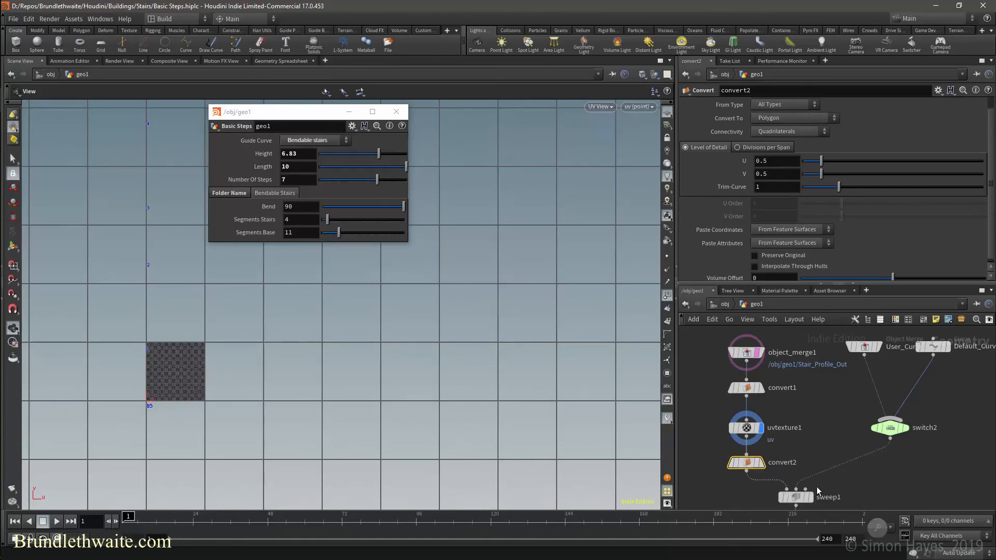
Copy convert1, uvtexture1 and convert2 and insert the copies between switch2 and sweep1, with the copied UV Texture displayed
{"action": "middle_click_drag", "start_coordinate": [826, 405], "coordinate": [787, 396]}
{"action": "left_click_drag", "start_coordinate": [775, 373], "coordinate": [688, 465]}
{"action": "key", "text": "ctrl+c"}
{"action": "key", "text": "ctrl+v"}
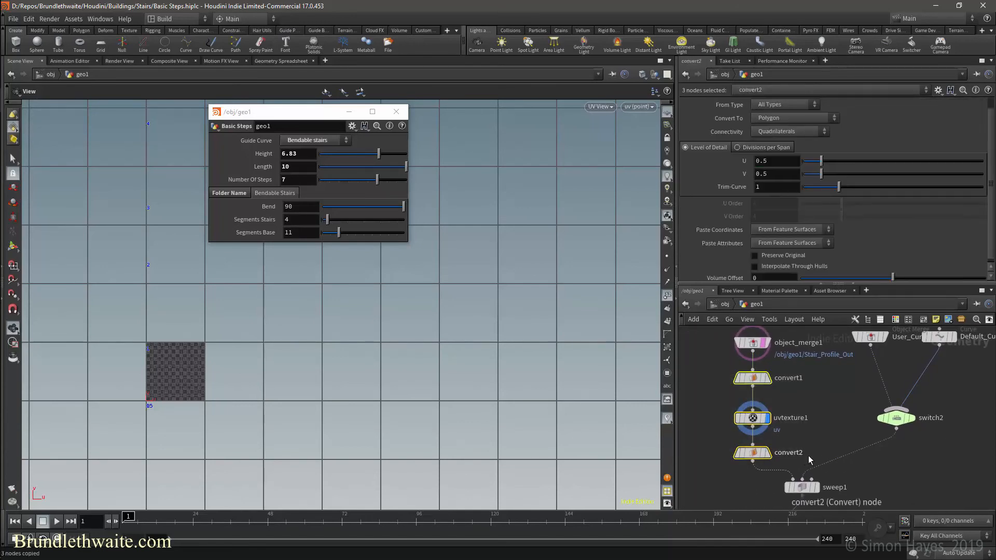
{"action": "left_click_drag", "start_coordinate": [828, 426], "coordinate": [887, 464]}
{"action": "scroll", "coordinate": [923, 446], "scroll_direction": "down", "scroll_amount": 4}
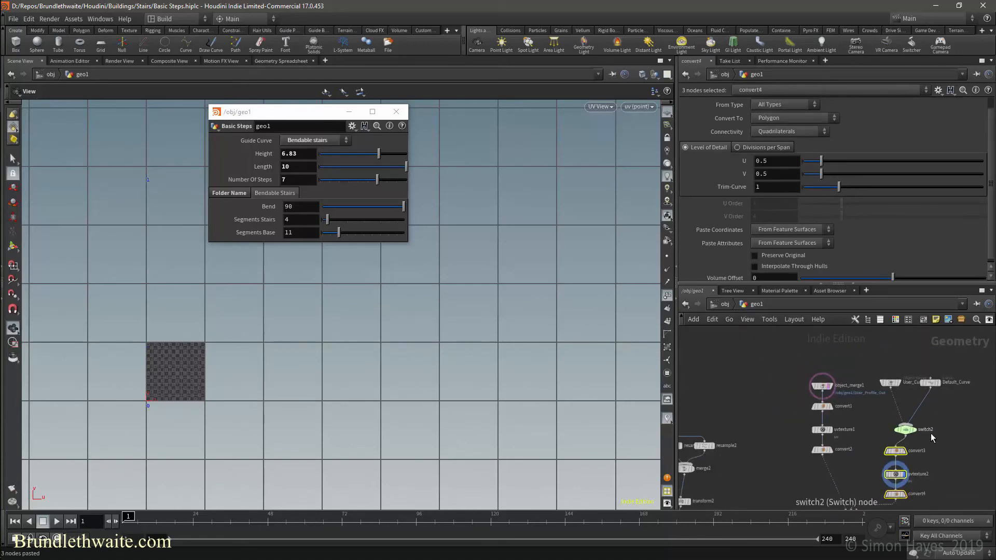
{"action": "middle_click_drag", "start_coordinate": [903, 450], "coordinate": [808, 415]}
{"action": "scroll", "coordinate": [808, 415], "scroll_direction": "up", "scroll_amount": 1}
{"action": "left_click_drag", "start_coordinate": [808, 415], "coordinate": [818, 414]}
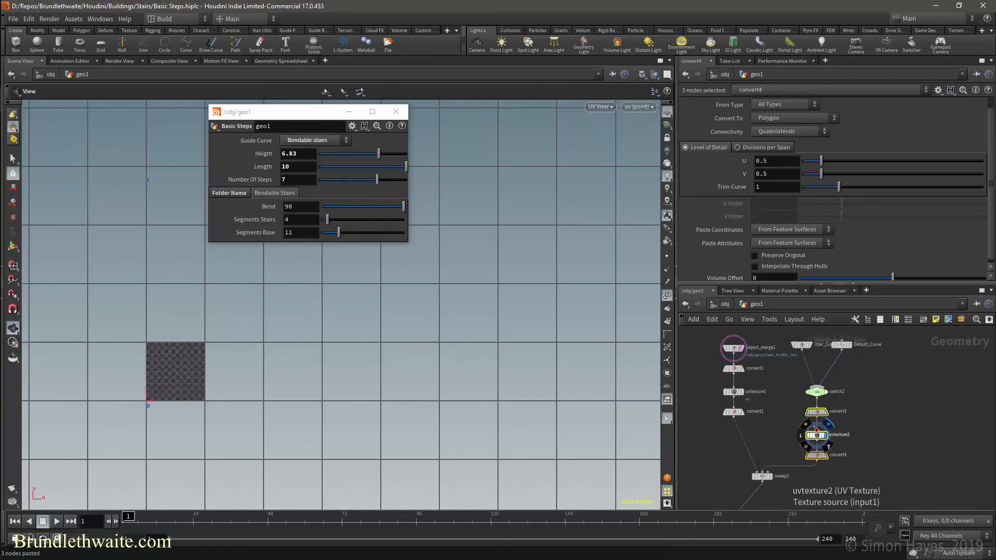
Change the first Scale expression of uvtexture2 to measure the arc length of switch2 instead of object_merge1
{"action": "left_click", "coordinate": [831, 435]}
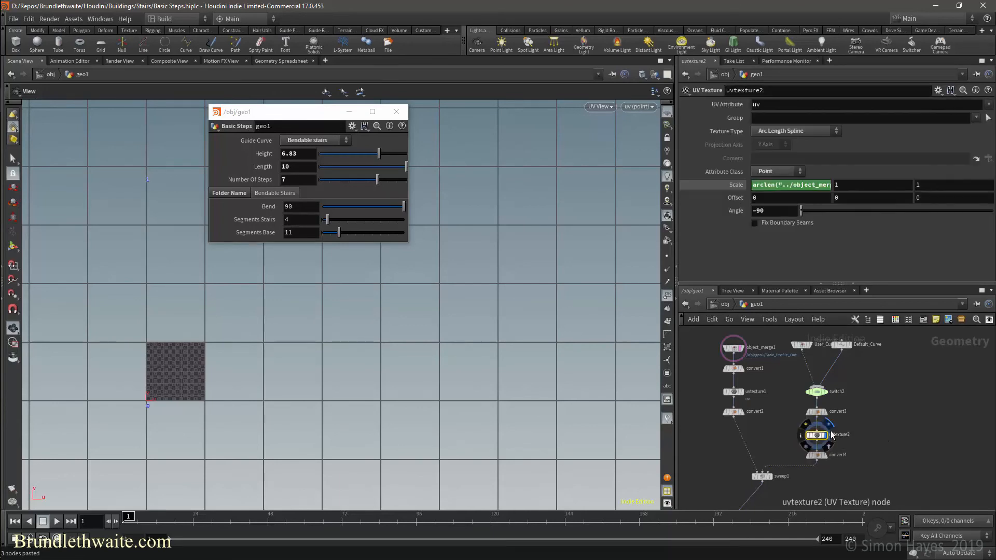
{"action": "left_click", "coordinate": [796, 187]}
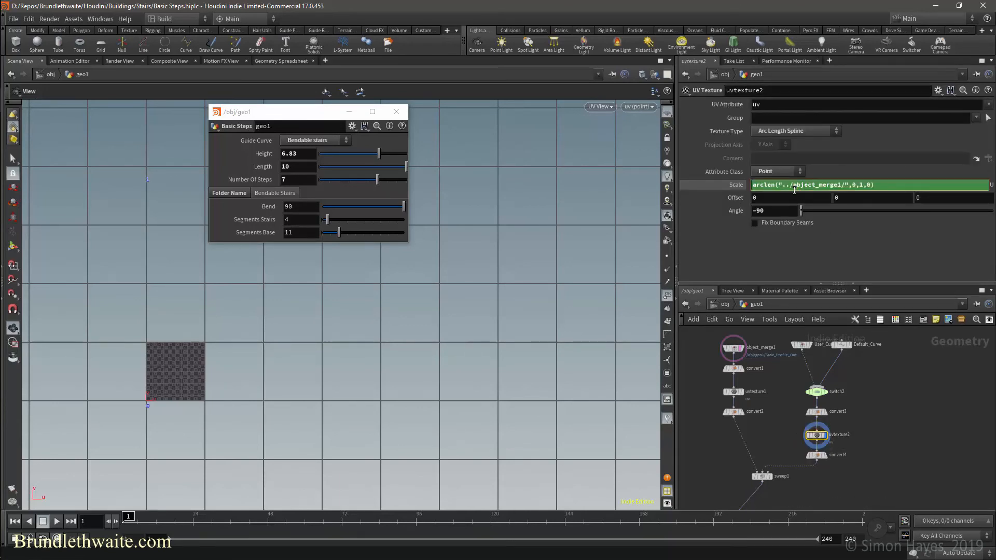
{"action": "key", "text": "Delete"}
{"action": "key", "text": "Delete"}
{"action": "key", "text": "Delete"}
{"action": "key", "text": "Delete"}
{"action": "key", "text": "Delete"}
{"action": "key", "text": "Delete"}
{"action": "key", "text": "Delete"}
{"action": "key", "text": "Delete"}
{"action": "key", "text": "Delete"}
{"action": "key", "text": "Delete"}
{"action": "key", "text": "Delete"}
{"action": "key", "text": "Delete"}
{"action": "key", "text": "Delete"}
{"action": "type", "text": "s"}
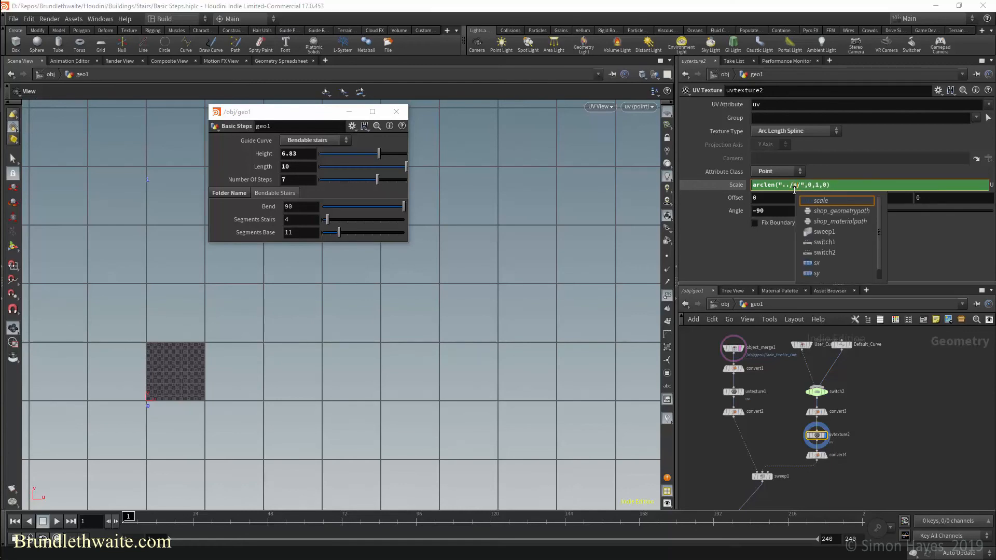
{"action": "key", "text": "Down"}
{"action": "key", "text": "Down"}
{"action": "key", "text": "Down"}
{"action": "key", "text": "Down"}
{"action": "key", "text": "Down"}
{"action": "key", "text": "Tab"}
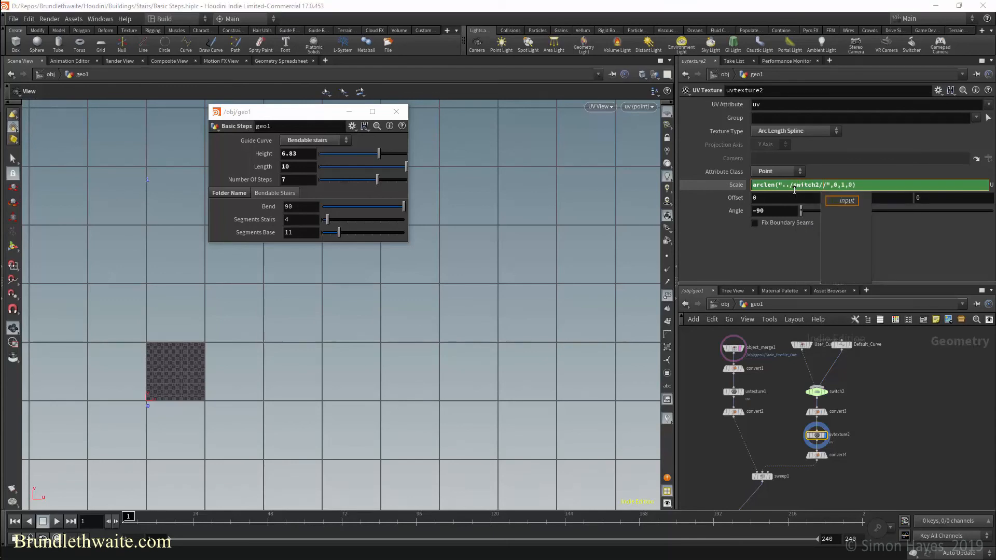
{"action": "left_click", "coordinate": [952, 253]}
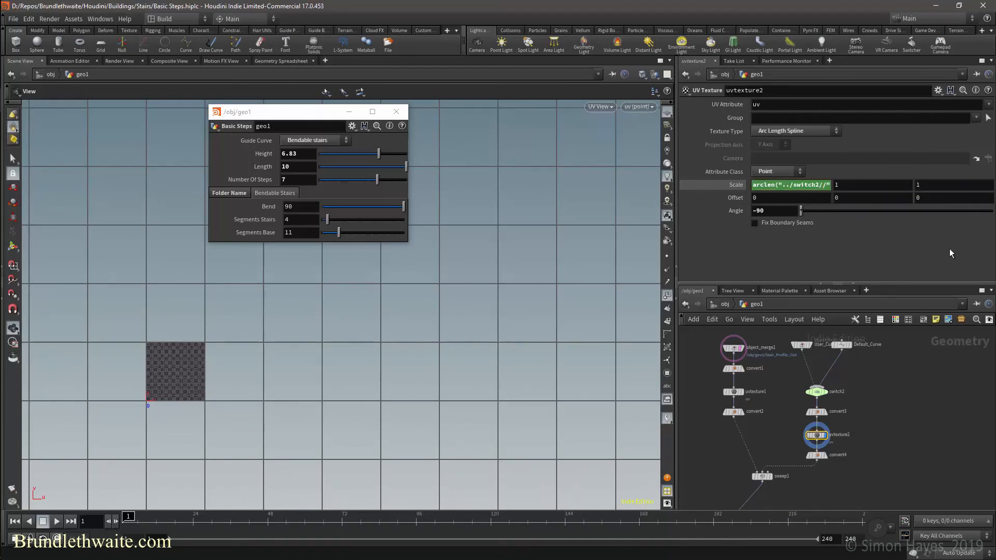
Display sweep1 and set the Angle of uvtexture2 to 0
{"action": "scroll", "coordinate": [550, 380], "scroll_direction": "down", "scroll_amount": 5}
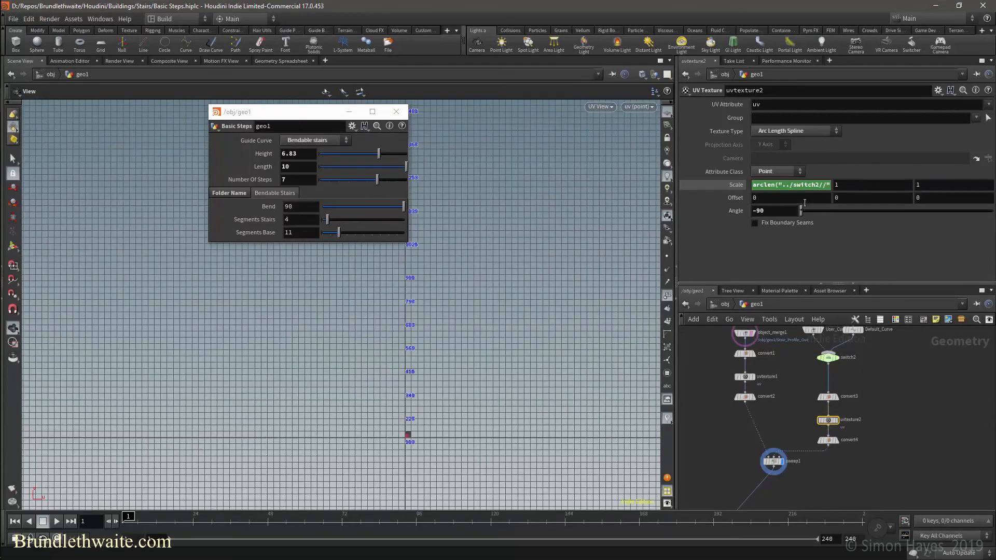
{"action": "left_click_drag", "start_coordinate": [770, 212], "coordinate": [742, 213]}
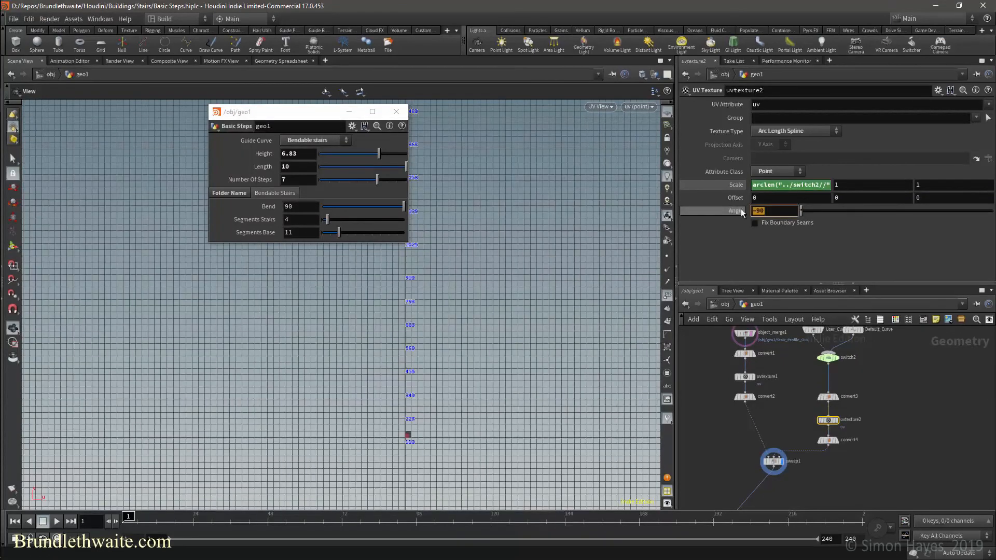
{"action": "type", "text": "0"}
{"action": "key", "text": "Return"}
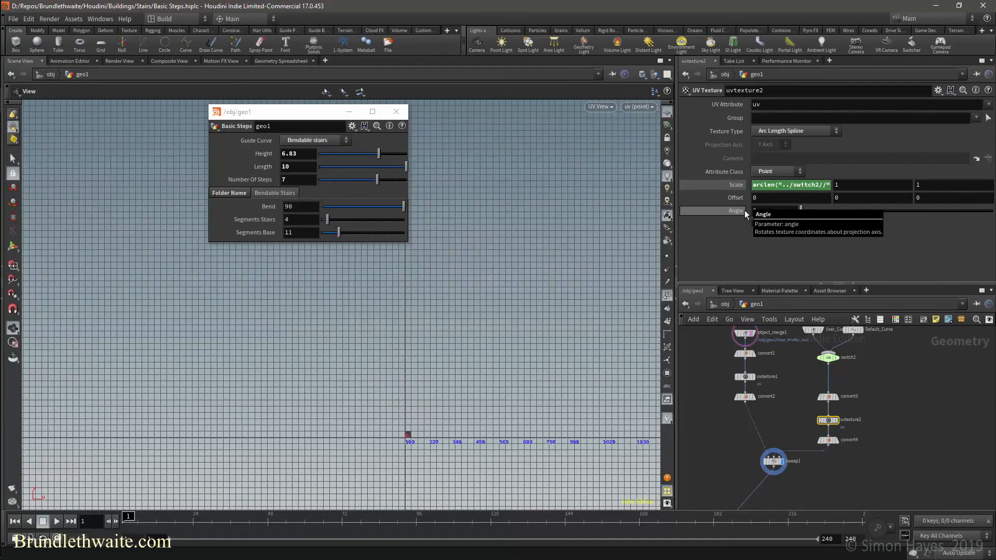
{"action": "scroll", "coordinate": [806, 446], "scroll_direction": "up", "scroll_amount": 5}
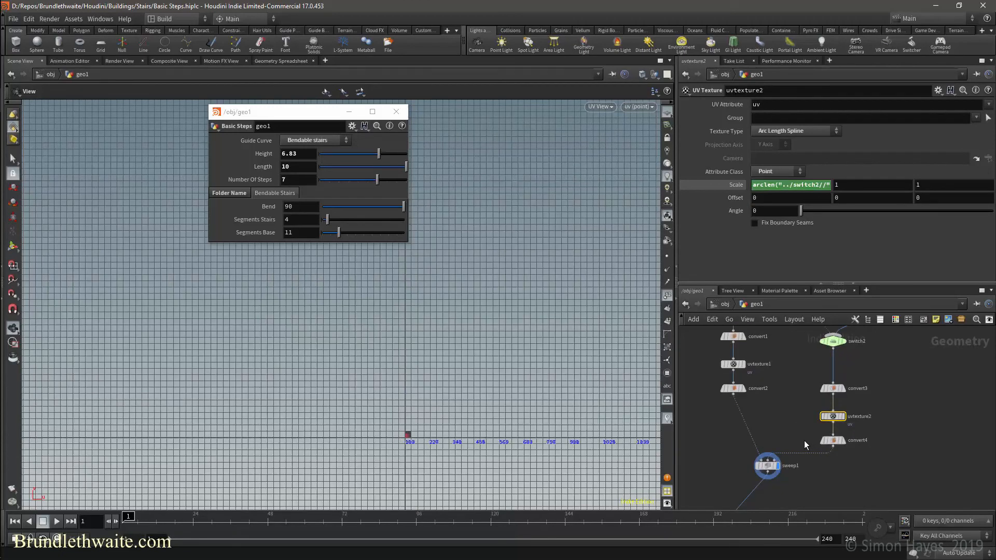
Save the scene, overwriting the existing Basic Steps.hiplc file
{"action": "scroll", "coordinate": [806, 445], "scroll_direction": "up", "scroll_amount": 2}
{"action": "scroll", "coordinate": [545, 436], "scroll_direction": "up", "scroll_amount": 5}
{"action": "scroll", "coordinate": [474, 418], "scroll_direction": "up", "scroll_amount": 2}
{"action": "key", "text": "ctrl+s"}
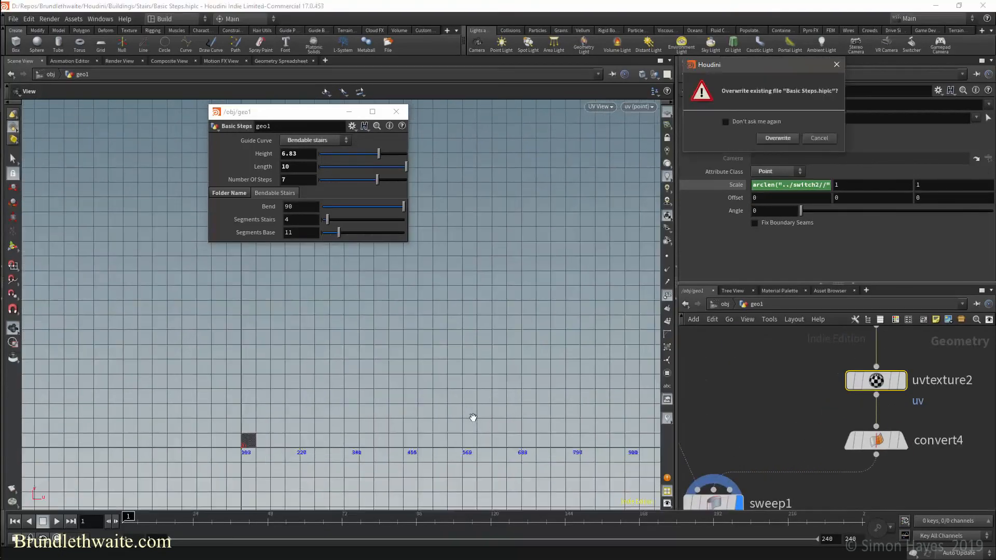
{"action": "left_click", "coordinate": [777, 138]}
Set sweep1's Cycle Type to One Primitive at a Time and its Skin Output to Skin Unclosed
{"action": "middle_click_drag", "start_coordinate": [720, 391], "coordinate": [852, 342]}
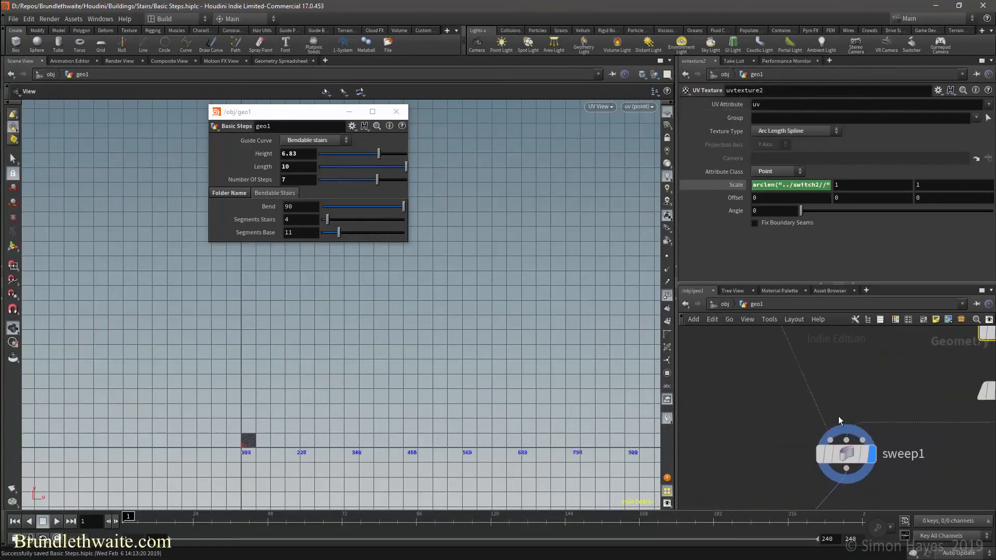
{"action": "left_click", "coordinate": [851, 459]}
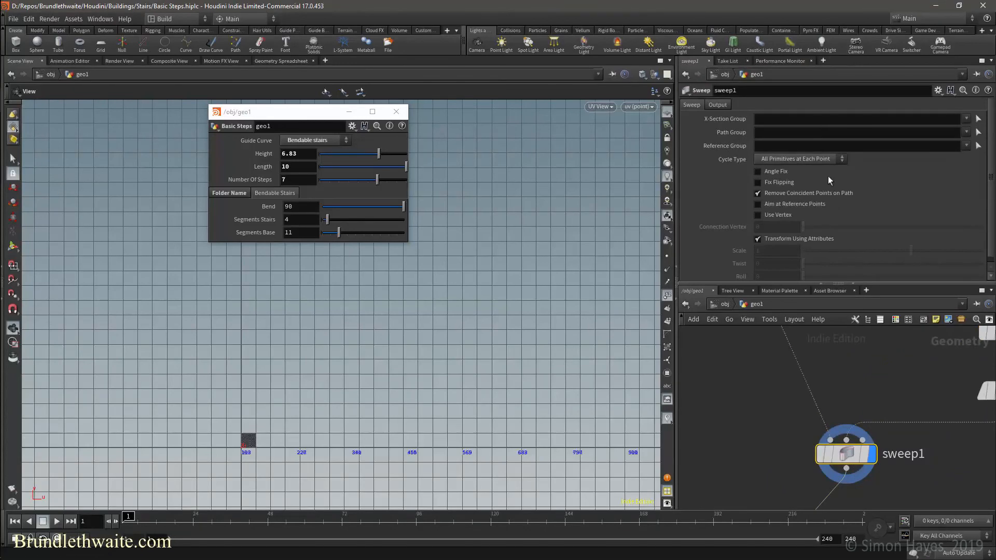
{"action": "left_click", "coordinate": [800, 161]}
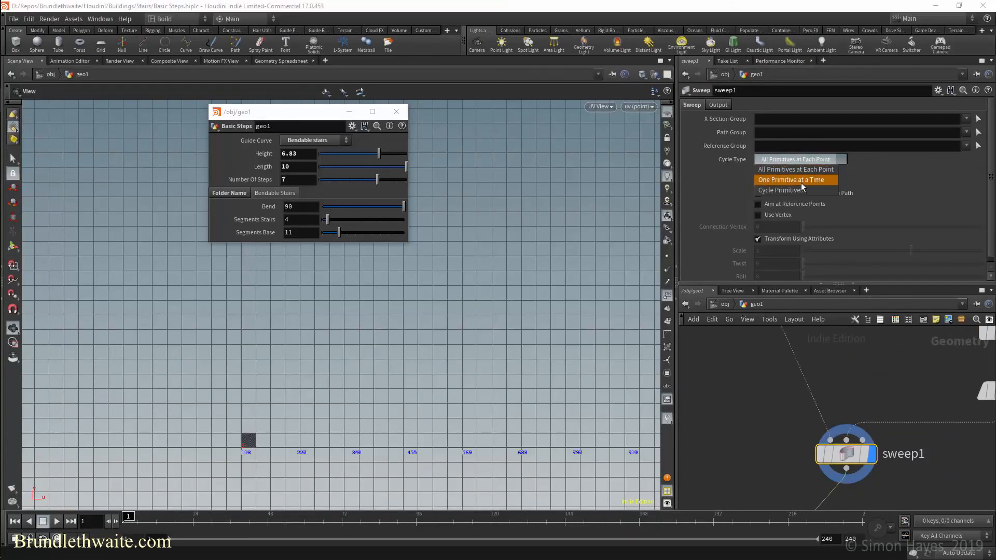
{"action": "left_click", "coordinate": [796, 180]}
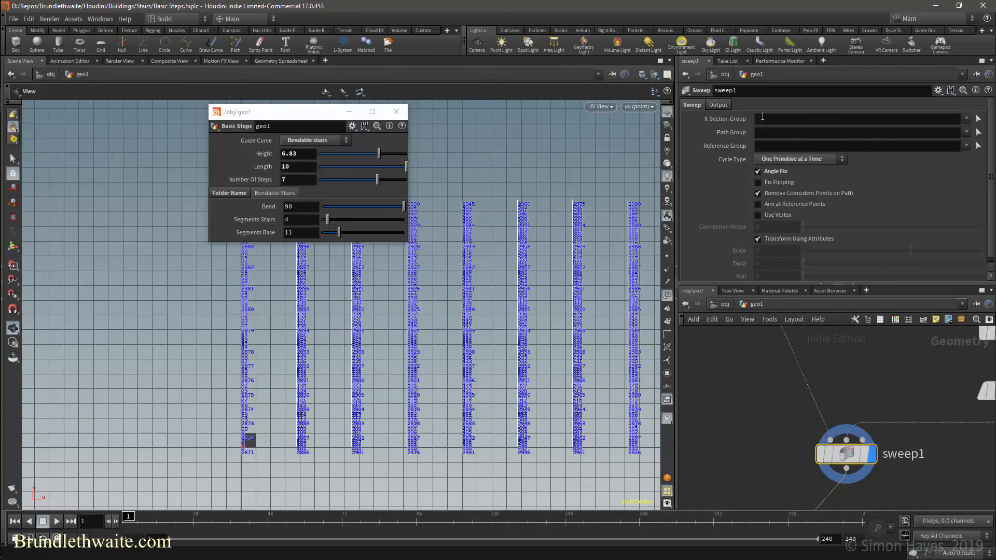
{"action": "left_click", "coordinate": [726, 107]}
{"action": "left_click", "coordinate": [783, 154]}
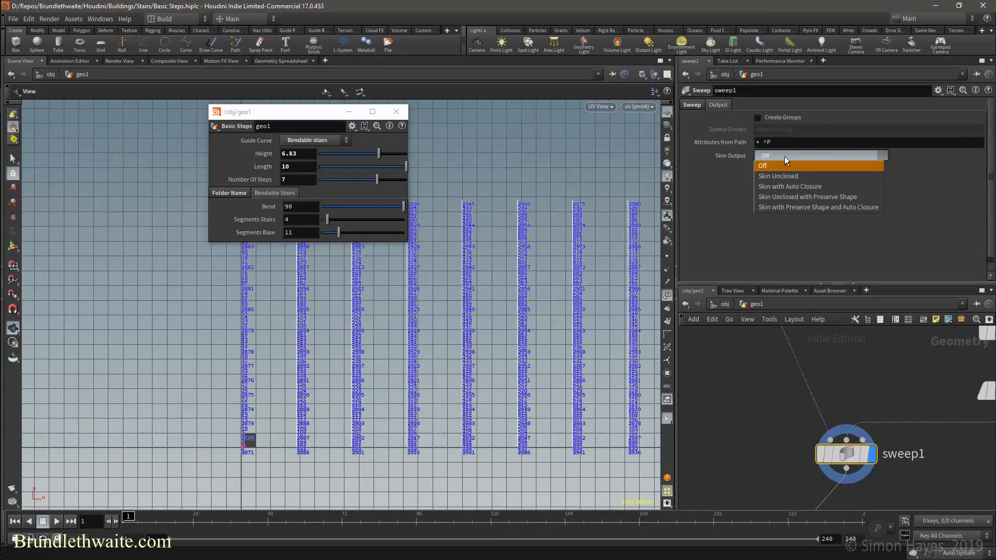
{"action": "left_click", "coordinate": [785, 179]}
Undo the last selection change, enable Interpolate Through Hulls on convert4, and select convert2
{"action": "key", "text": "ctrl+z"}
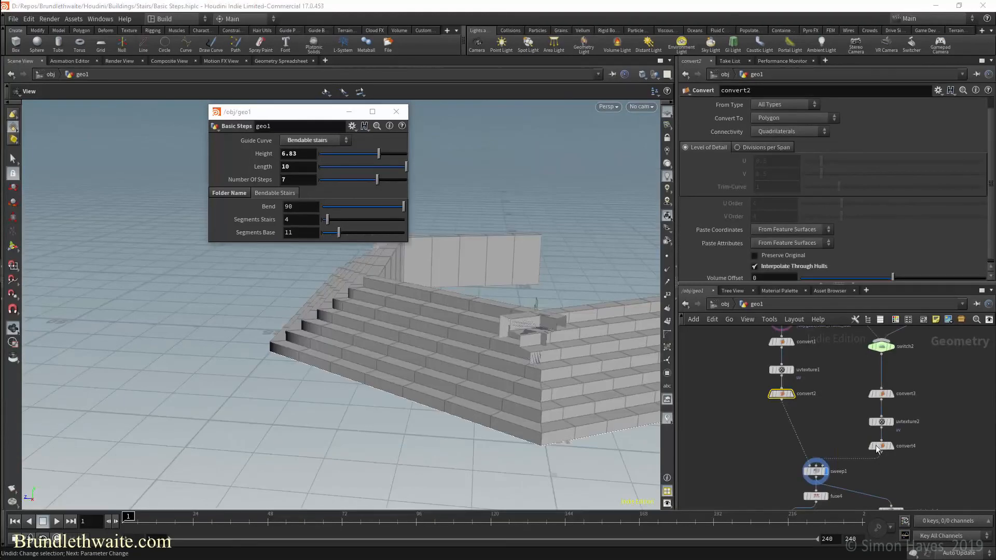
{"action": "scroll", "coordinate": [941, 449], "scroll_direction": "up", "scroll_amount": 3}
{"action": "left_click", "coordinate": [854, 445]}
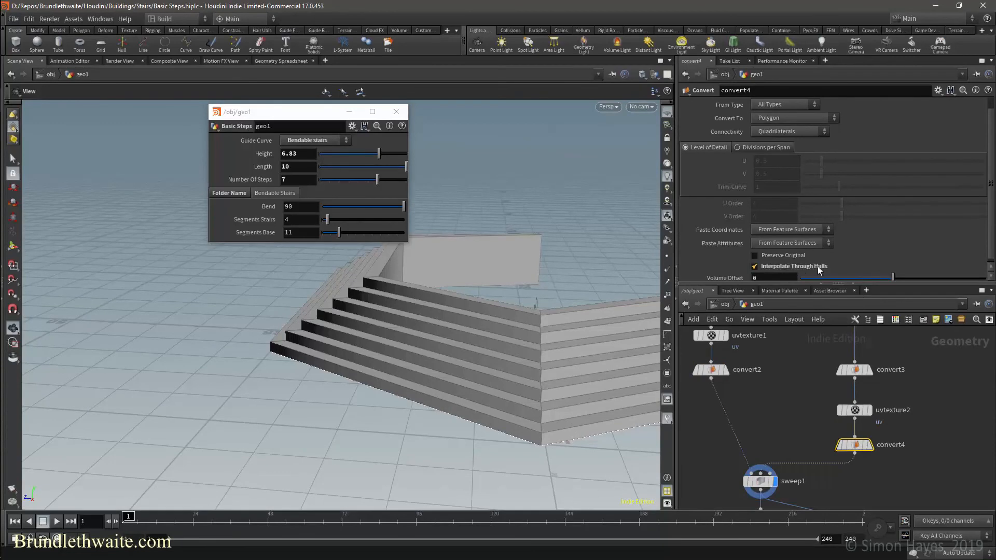
{"action": "left_click", "coordinate": [710, 370]}
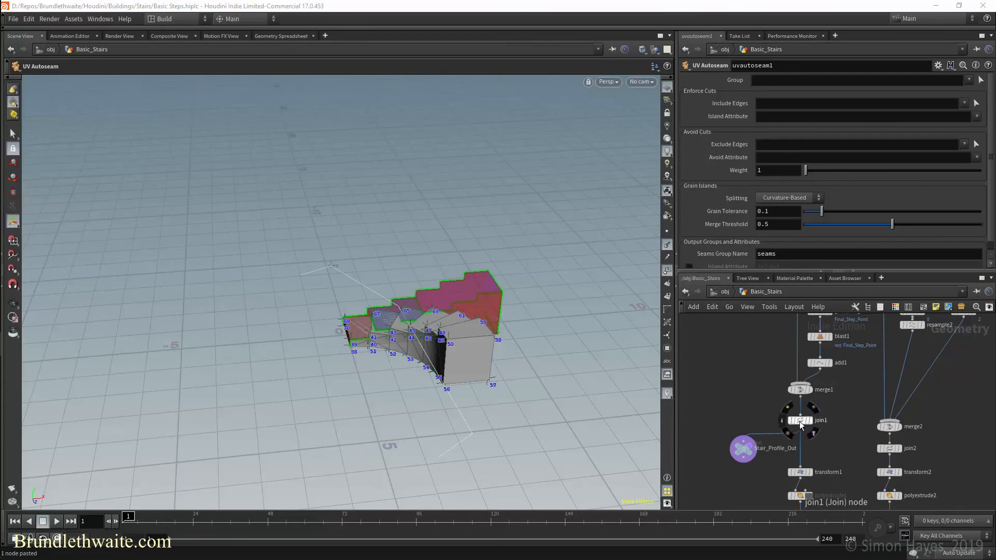
Inspect the settings of the ends1 node between Merge_Profile_3 and convert1 in the Basic_Stairs network
{"action": "middle_click_drag", "start_coordinate": [867, 417], "coordinate": [696, 434]}
{"action": "middle_click_drag", "start_coordinate": [855, 394], "coordinate": [765, 443]}
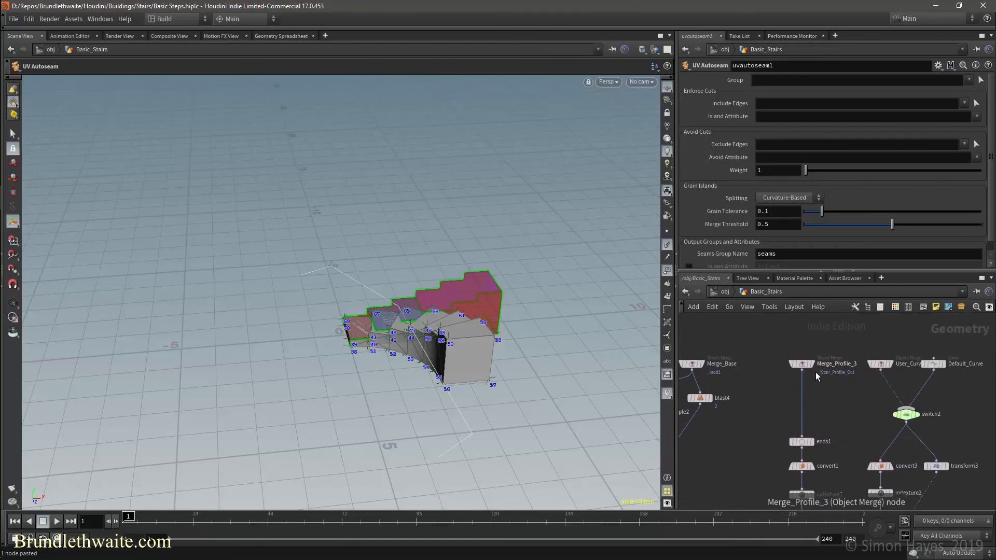
{"action": "left_click", "coordinate": [804, 442]}
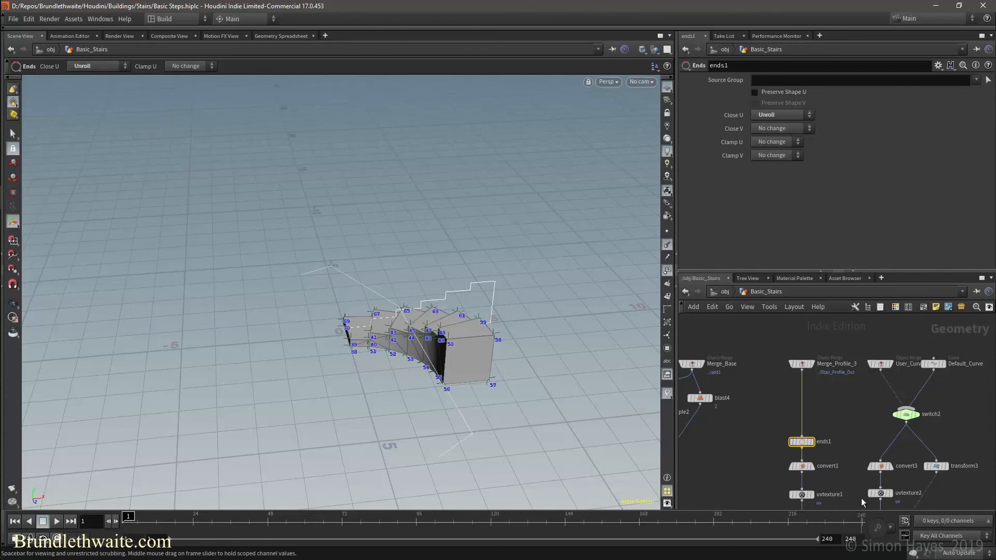
{"action": "middle_click_drag", "start_coordinate": [857, 440], "coordinate": [807, 379]}
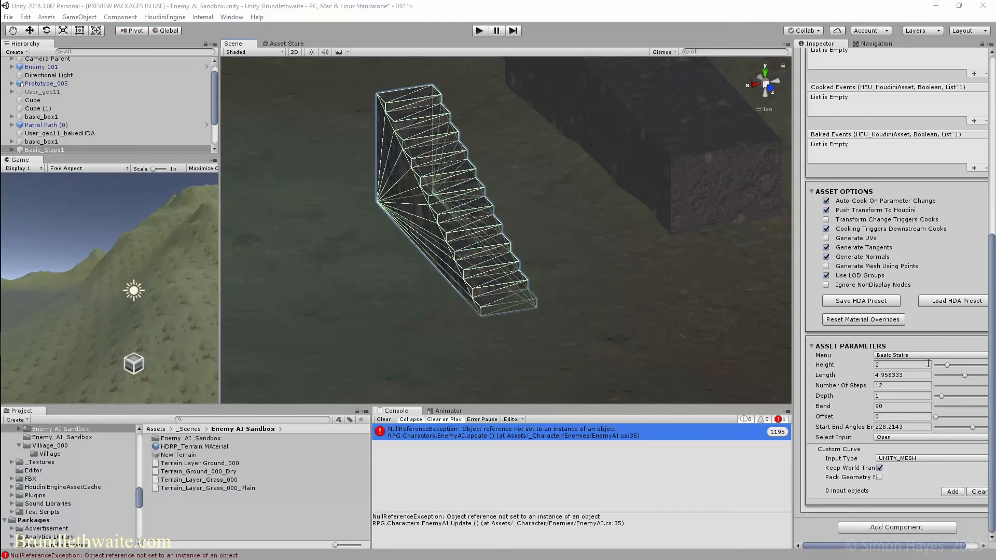
Switch to Unity and set the Basic Stairs asset's Height to about 2.45, Length to about 6.21 and Number Of Steps to 10
{"action": "mouse_move", "coordinate": [946, 363]}
{"action": "left_mouse_down"}
{"action": "mouse_move", "coordinate": [958, 375]}
{"action": "mouse_move", "coordinate": [949, 374]}
{"action": "mouse_move", "coordinate": [973, 373]}
{"action": "mouse_move", "coordinate": [950, 365]}
{"action": "left_mouse_up"}
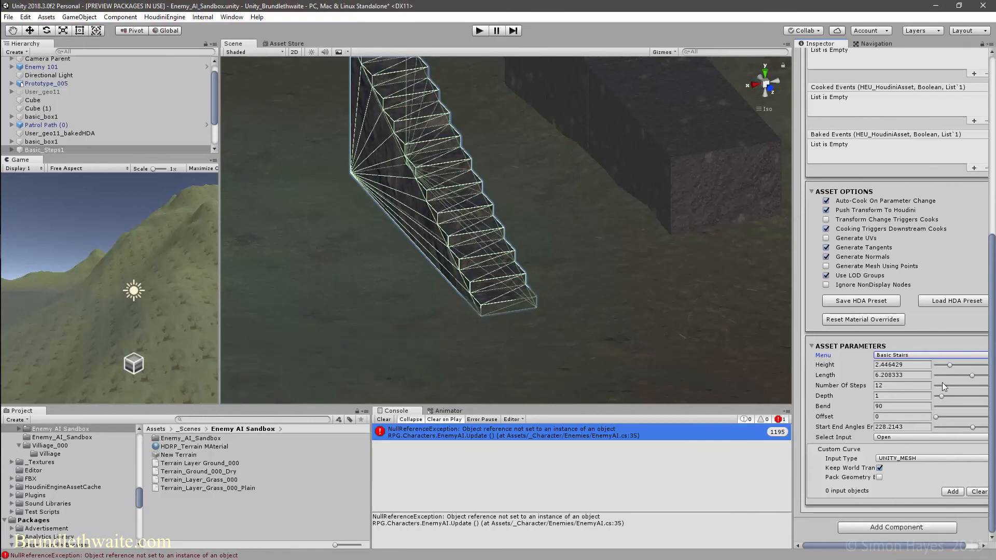
{"action": "left_click", "coordinate": [949, 385]}
{"action": "left_click_drag", "start_coordinate": [952, 388], "coordinate": [994, 393]}
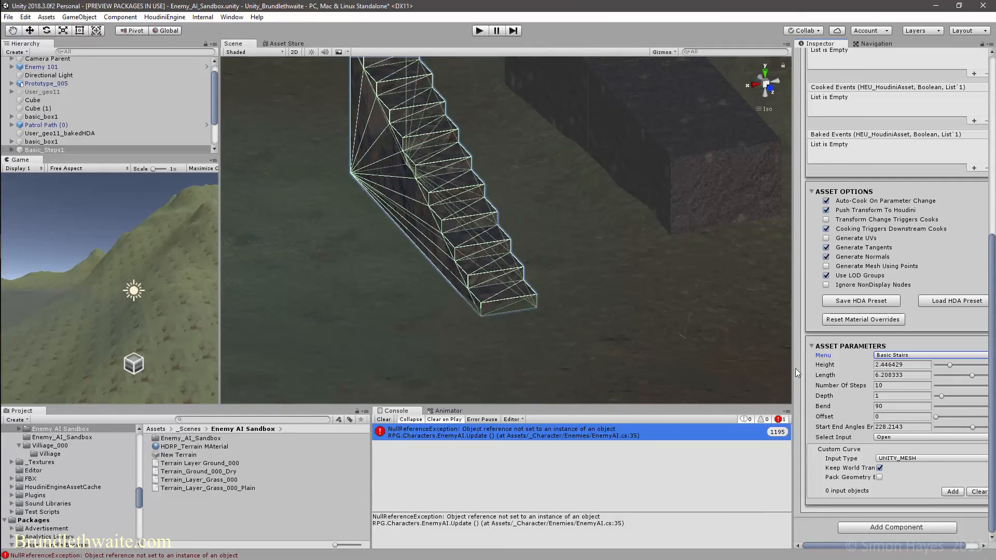
Widen the Inspector to reveal the full parameter sliders and increase the stairs' Depth to about 1.96
{"action": "left_click_drag", "start_coordinate": [793, 369], "coordinate": [772, 369]}
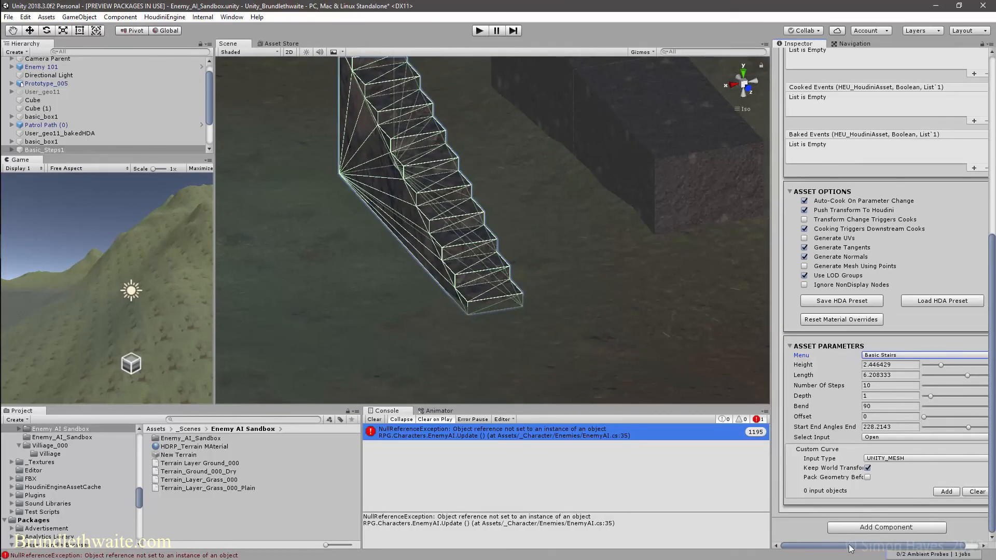
{"action": "left_click_drag", "start_coordinate": [851, 549], "coordinate": [865, 549]}
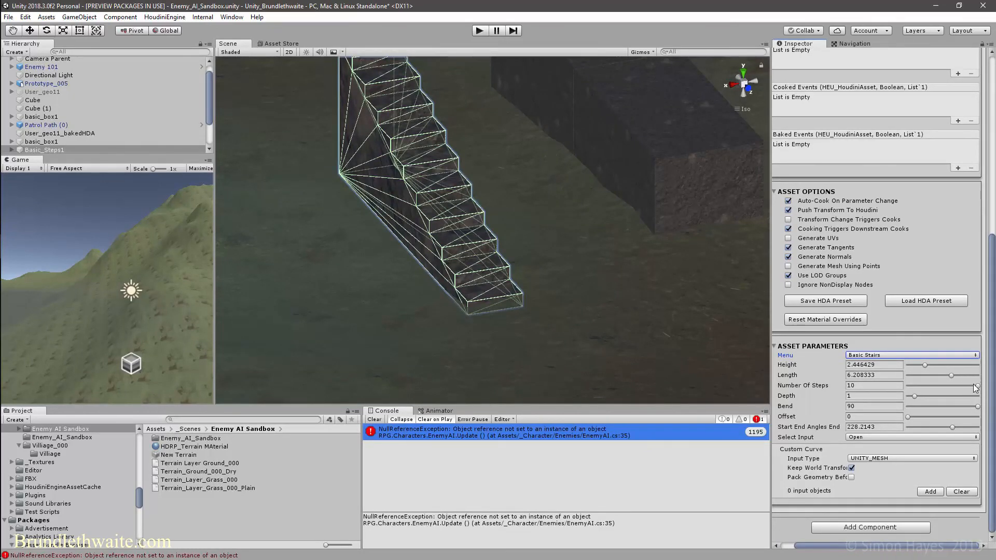
{"action": "mouse_move", "coordinate": [975, 386]}
{"action": "left_mouse_down"}
{"action": "mouse_move", "coordinate": [954, 385]}
{"action": "mouse_move", "coordinate": [981, 391]}
{"action": "left_mouse_up"}
{"action": "mouse_move", "coordinate": [916, 400]}
{"action": "left_mouse_down"}
{"action": "mouse_move", "coordinate": [932, 399]}
{"action": "mouse_move", "coordinate": [920, 400]}
{"action": "left_mouse_up"}
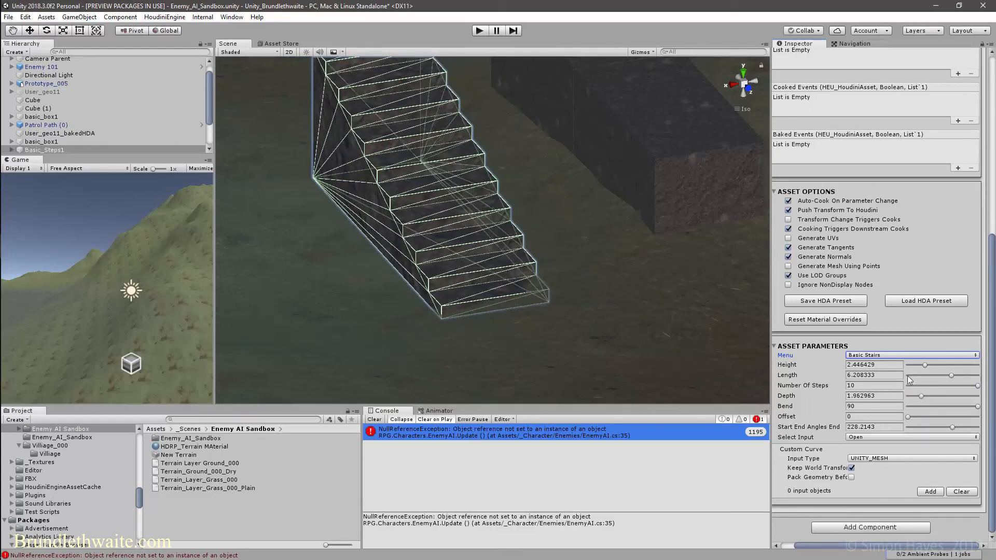
Switch the stairs asset to Bendable stairs and try out its Bend, leaving it at 90
{"action": "left_click", "coordinate": [911, 356]}
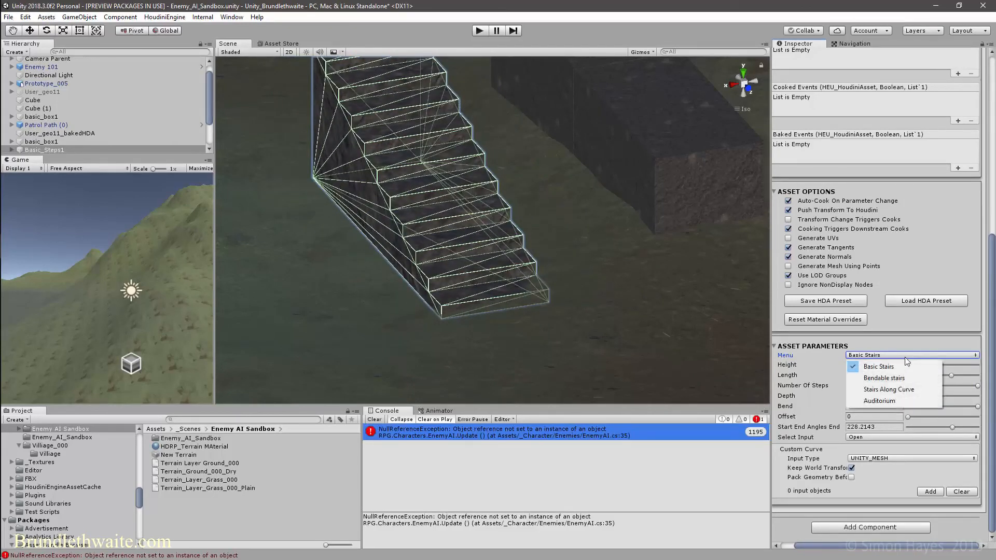
{"action": "left_click", "coordinate": [897, 373]}
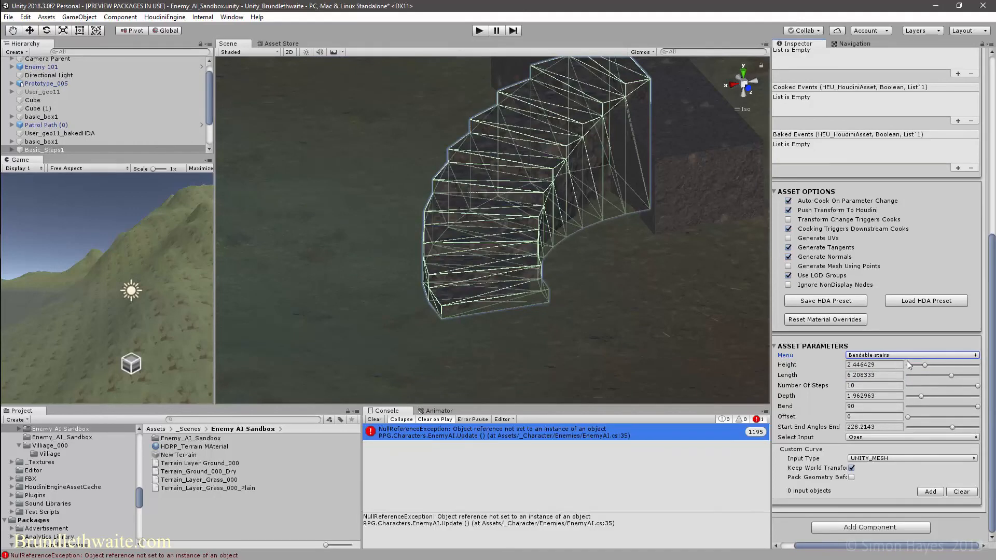
{"action": "left_click_drag", "start_coordinate": [955, 407], "coordinate": [988, 411]}
Switch the asset to Stairs Along Curve and select the resulting staircase in the scene
{"action": "left_click", "coordinate": [872, 356]}
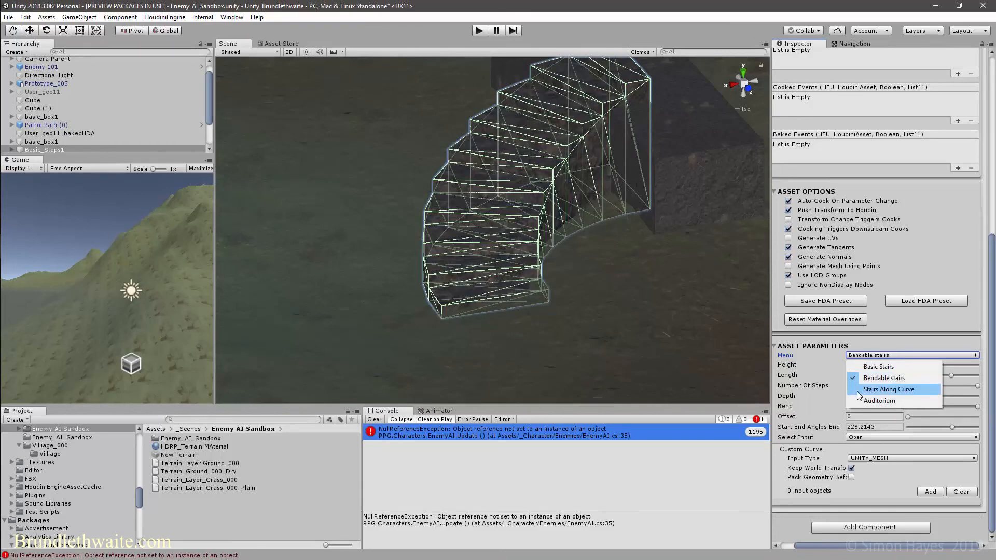
{"action": "left_click", "coordinate": [882, 390]}
{"action": "scroll", "coordinate": [555, 227], "scroll_direction": "down", "scroll_amount": 6}
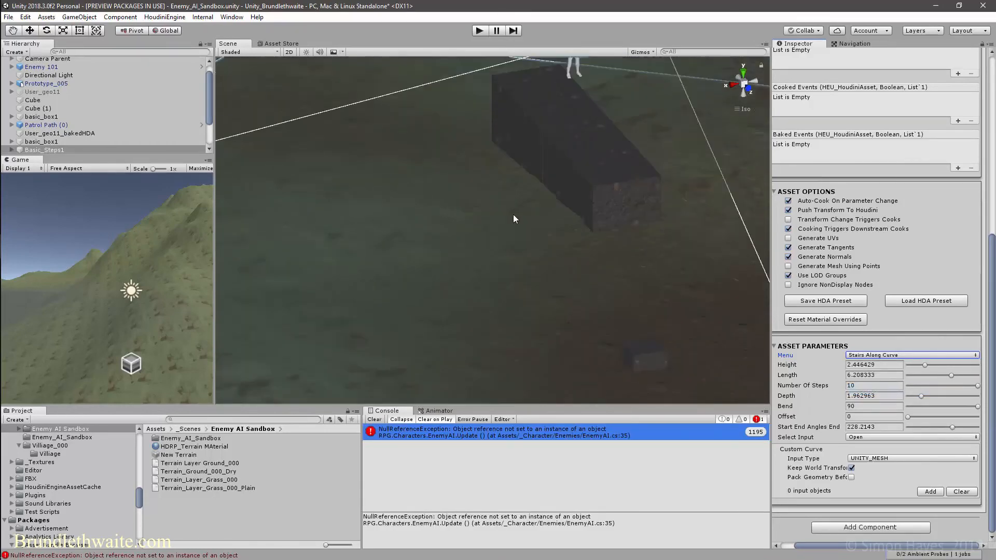
{"action": "scroll", "coordinate": [477, 189], "scroll_direction": "down", "scroll_amount": 1}
{"action": "middle_click_drag", "start_coordinate": [458, 238], "coordinate": [564, 360]}
{"action": "left_click", "coordinate": [501, 257]}
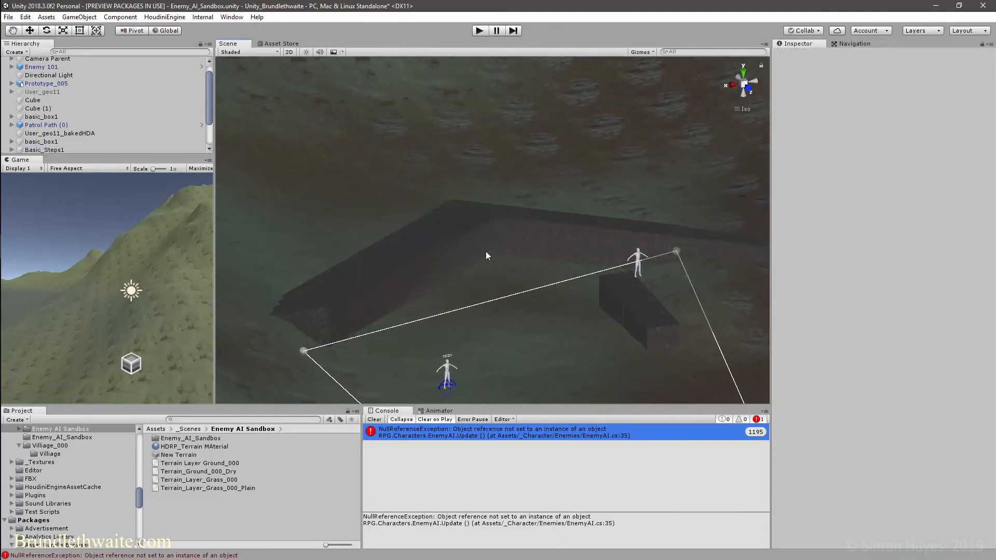
{"action": "left_click", "coordinate": [430, 230]}
Examine the corner of the curve-swept stairs and its step texturing up close from above
{"action": "left_click_drag", "start_coordinate": [441, 143], "coordinate": [655, 199], "text": "alt"}
{"action": "left_click_drag", "start_coordinate": [318, 227], "coordinate": [524, 254], "text": "alt"}
{"action": "middle_click_drag", "start_coordinate": [522, 218], "coordinate": [677, 114], "text": "alt"}
{"action": "middle_click_drag", "start_coordinate": [574, 310], "coordinate": [594, 201], "text": "alt"}
{"action": "scroll", "coordinate": [566, 317], "scroll_direction": "up", "scroll_amount": 6, "text": "alt"}
{"action": "scroll", "coordinate": [566, 317], "scroll_direction": "up", "scroll_amount": 5, "text": "alt"}
{"action": "left_click_drag", "start_coordinate": [566, 317], "coordinate": [541, 303], "text": "alt"}
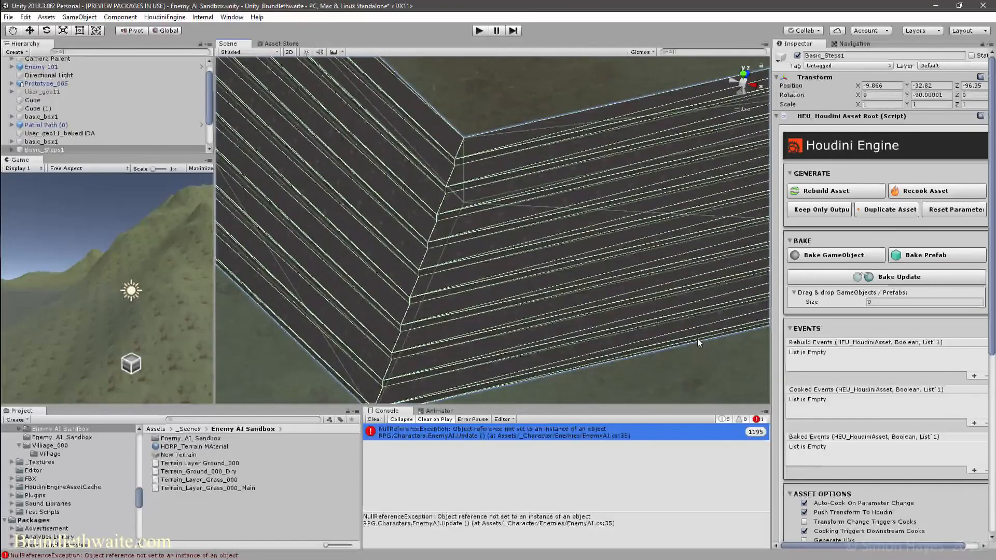
Check the stairs without their wireframe by selecting the terrain object, and reselect Basic_Steps1
{"action": "left_click", "coordinate": [659, 362]}
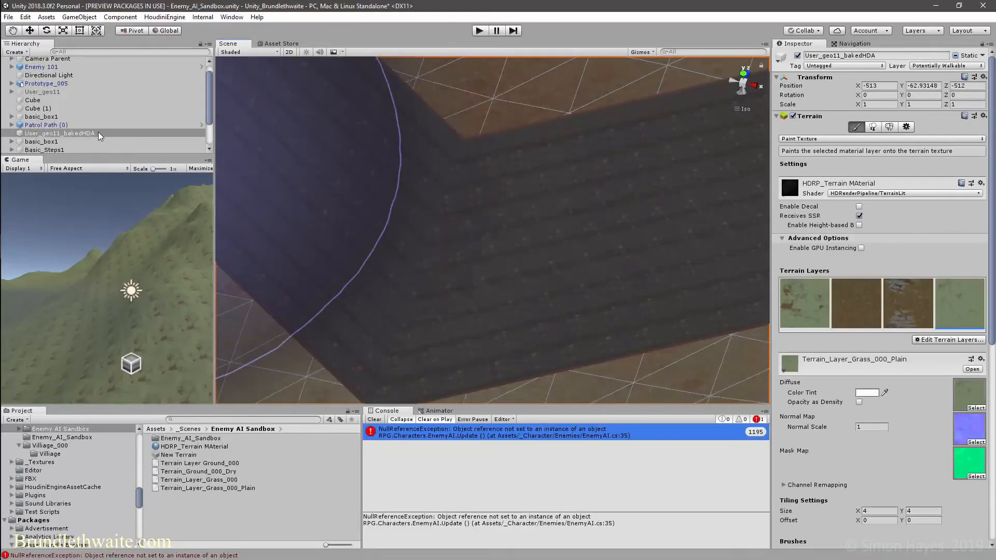
{"action": "left_click", "coordinate": [99, 133]}
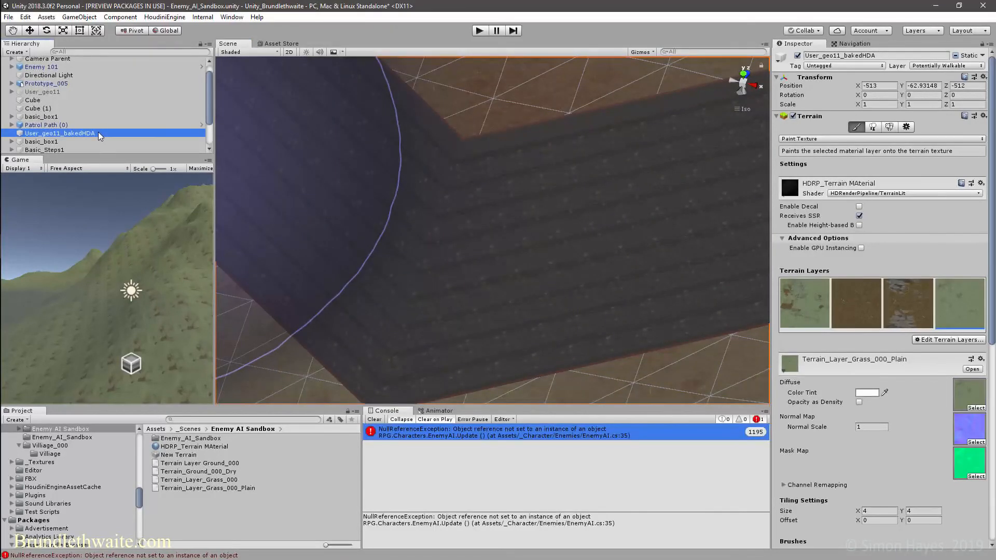
{"action": "left_click", "coordinate": [70, 149]}
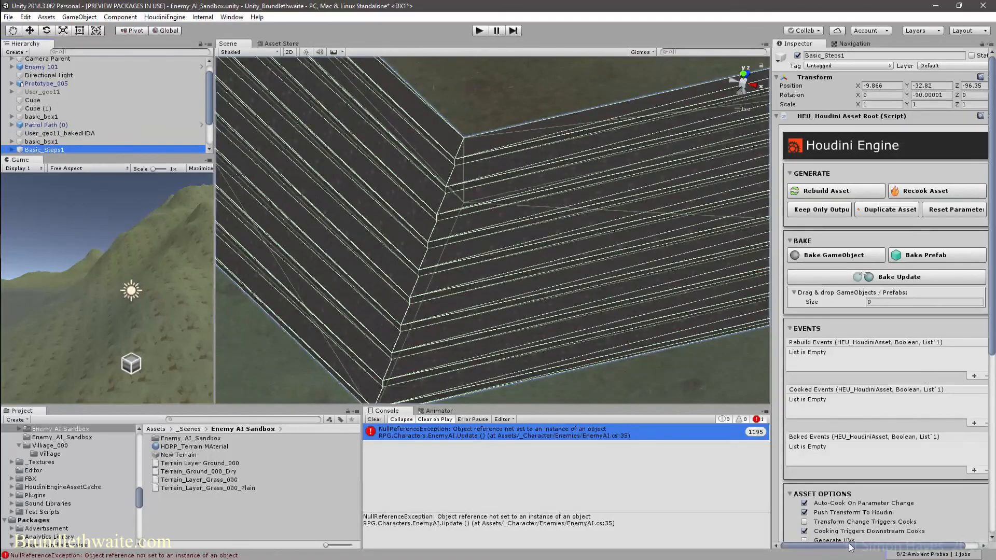
Switch the stairs asset's type to Auditorium and bring the whole fan-shaped result into view
{"action": "scroll", "coordinate": [929, 385], "scroll_direction": "down", "scroll_amount": 10}
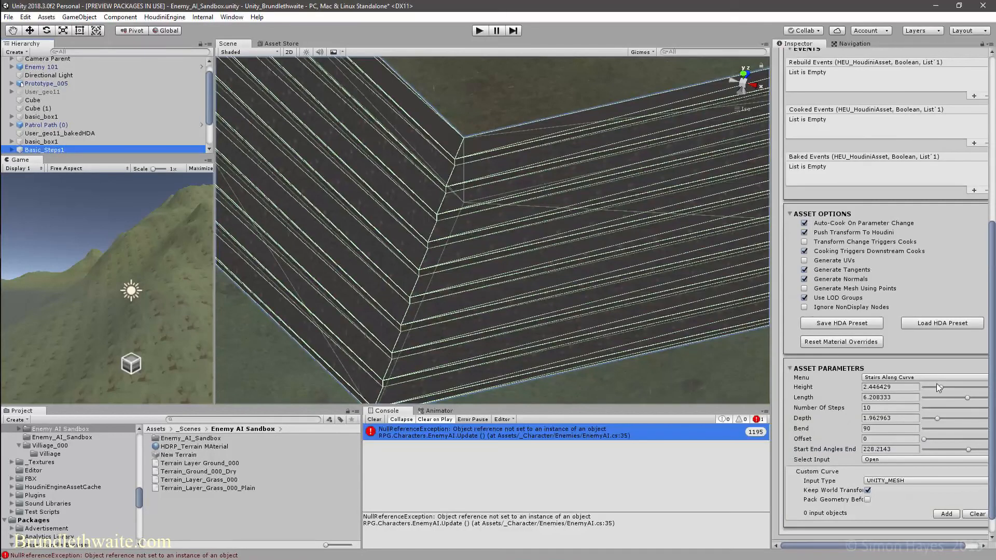
{"action": "left_click", "coordinate": [936, 381]}
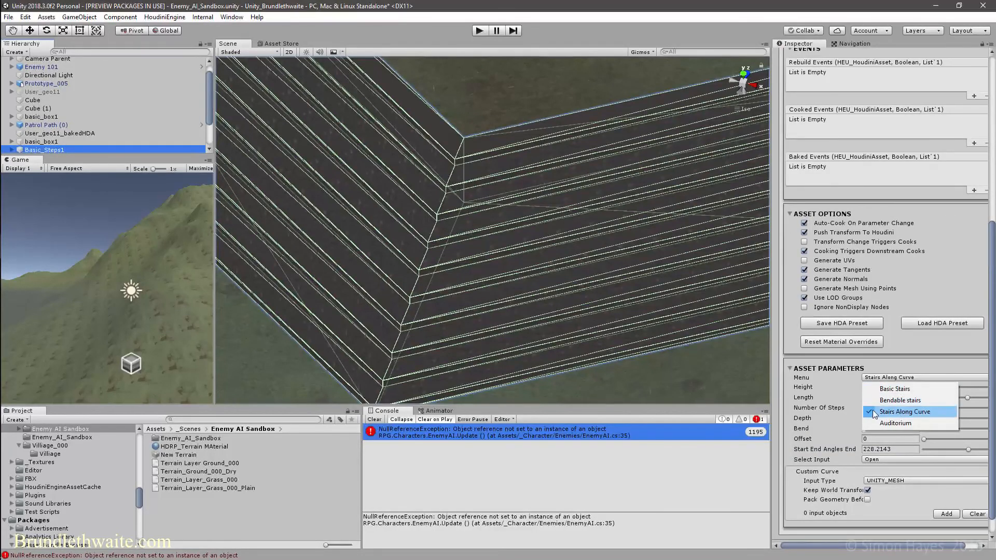
{"action": "left_click", "coordinate": [895, 423]}
{"action": "scroll", "coordinate": [620, 89], "scroll_direction": "down", "scroll_amount": 12}
{"action": "left_click_drag", "start_coordinate": [586, 141], "coordinate": [592, 119], "text": "alt"}
{"action": "left_click_drag", "start_coordinate": [658, 93], "coordinate": [740, 255], "text": "alt"}
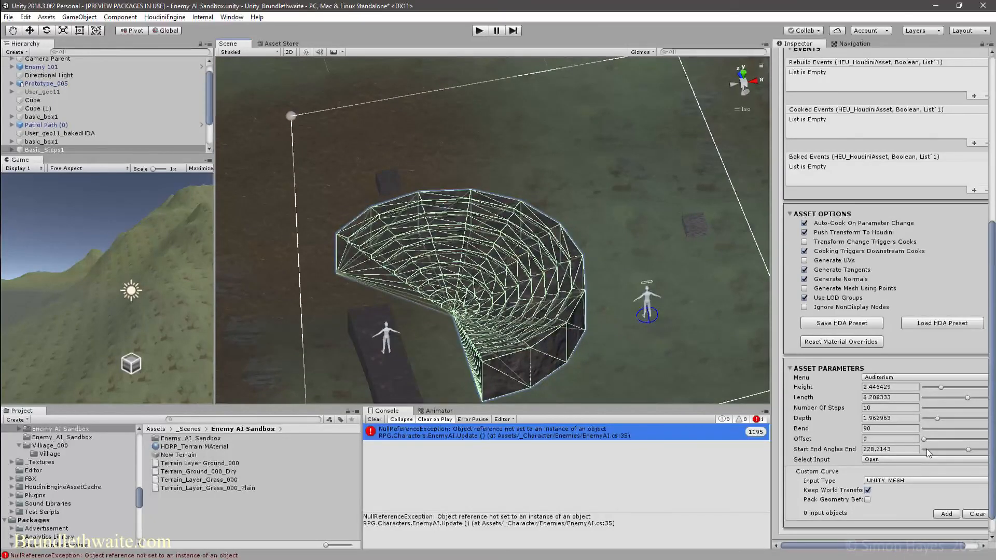
Set the auditorium steps' Offset to about 7.4 and reduce their end angle to about 137.5
{"action": "mouse_move", "coordinate": [925, 439]}
{"action": "left_mouse_down"}
{"action": "mouse_move", "coordinate": [939, 441]}
{"action": "mouse_move", "coordinate": [929, 440]}
{"action": "left_mouse_up"}
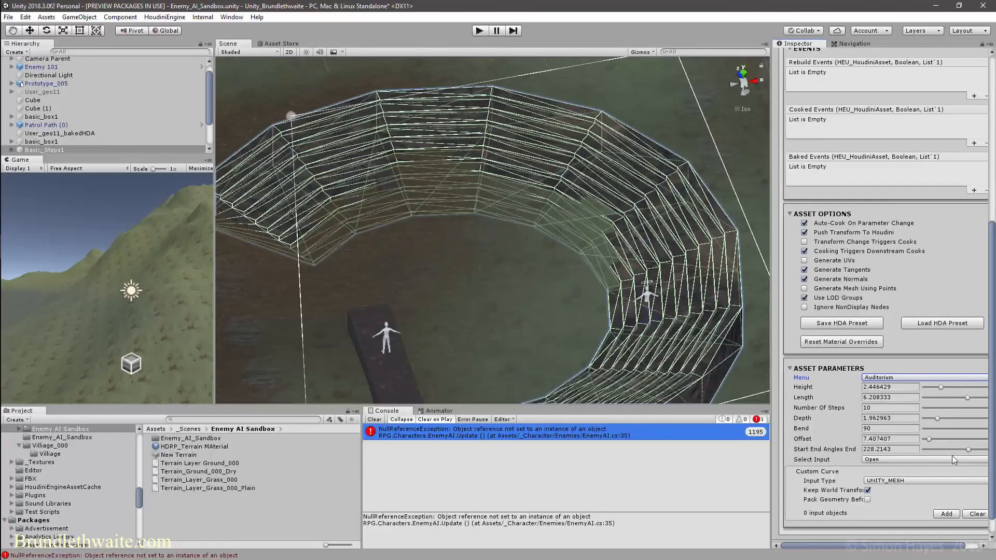
{"action": "left_click_drag", "start_coordinate": [969, 449], "coordinate": [943, 448]}
{"action": "left_click", "coordinate": [949, 449]}
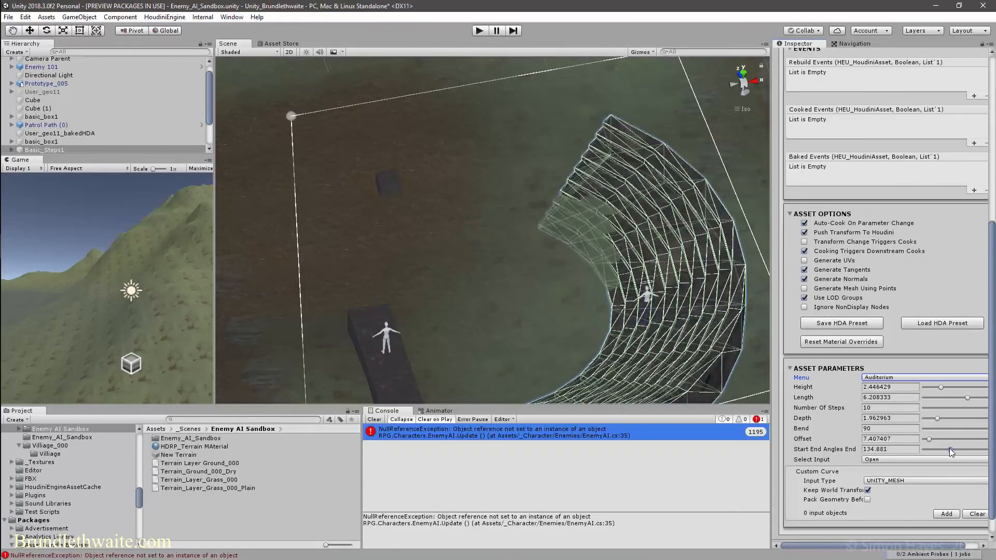
Inspect the curved auditorium steps without their wireframe by selecting the HDRP_Terrain MAterial asset instead
{"action": "left_click_drag", "start_coordinate": [504, 296], "coordinate": [711, 293], "text": "alt"}
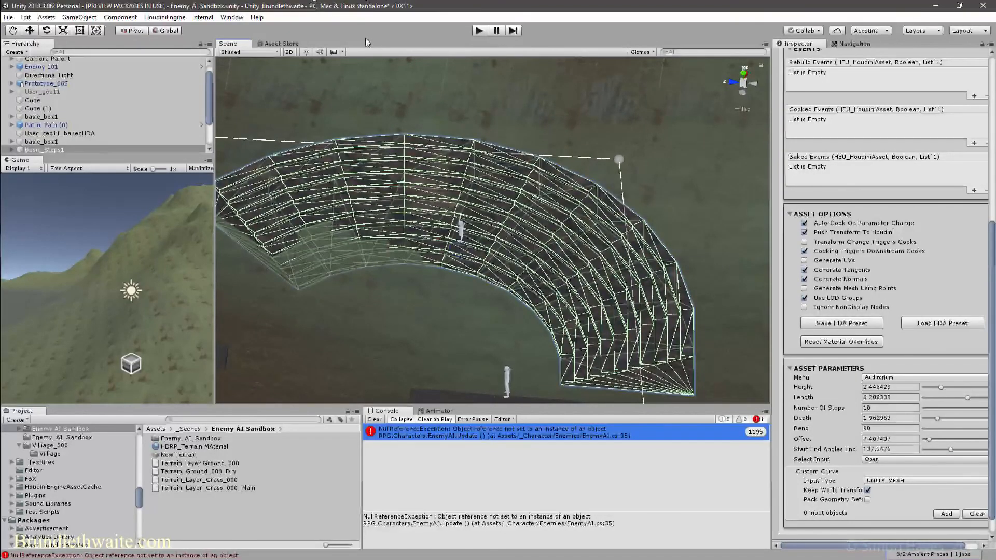
{"action": "left_click", "coordinate": [457, 70]}
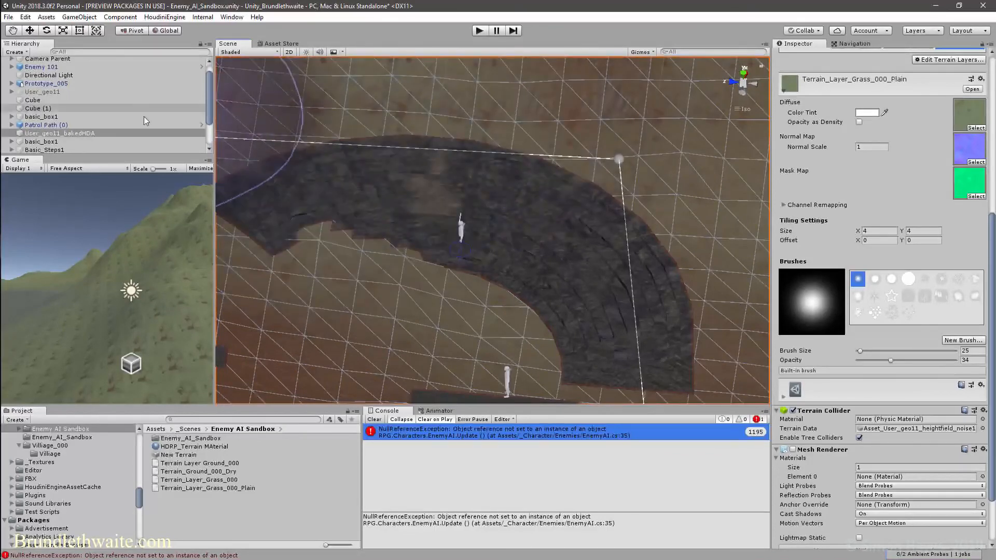
{"action": "left_click", "coordinate": [343, 448]}
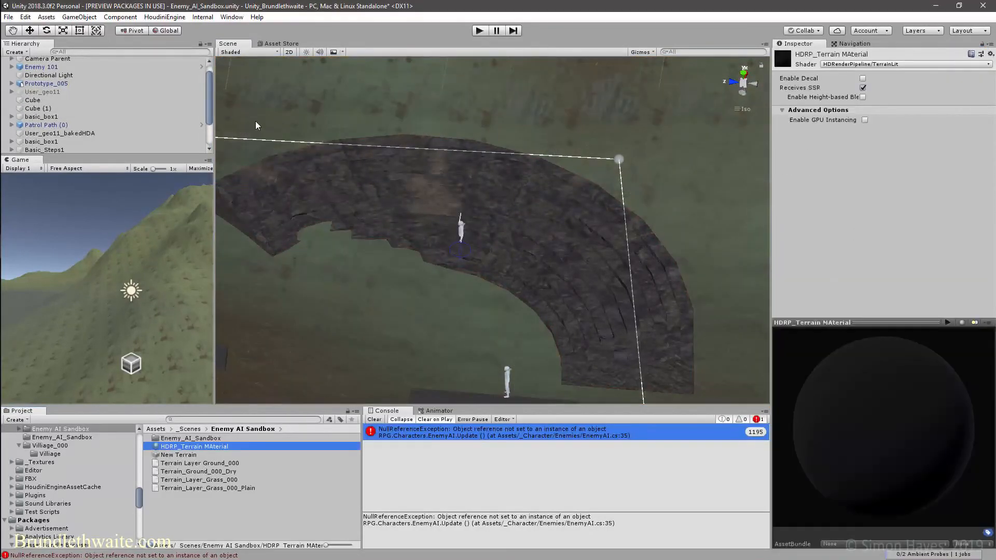